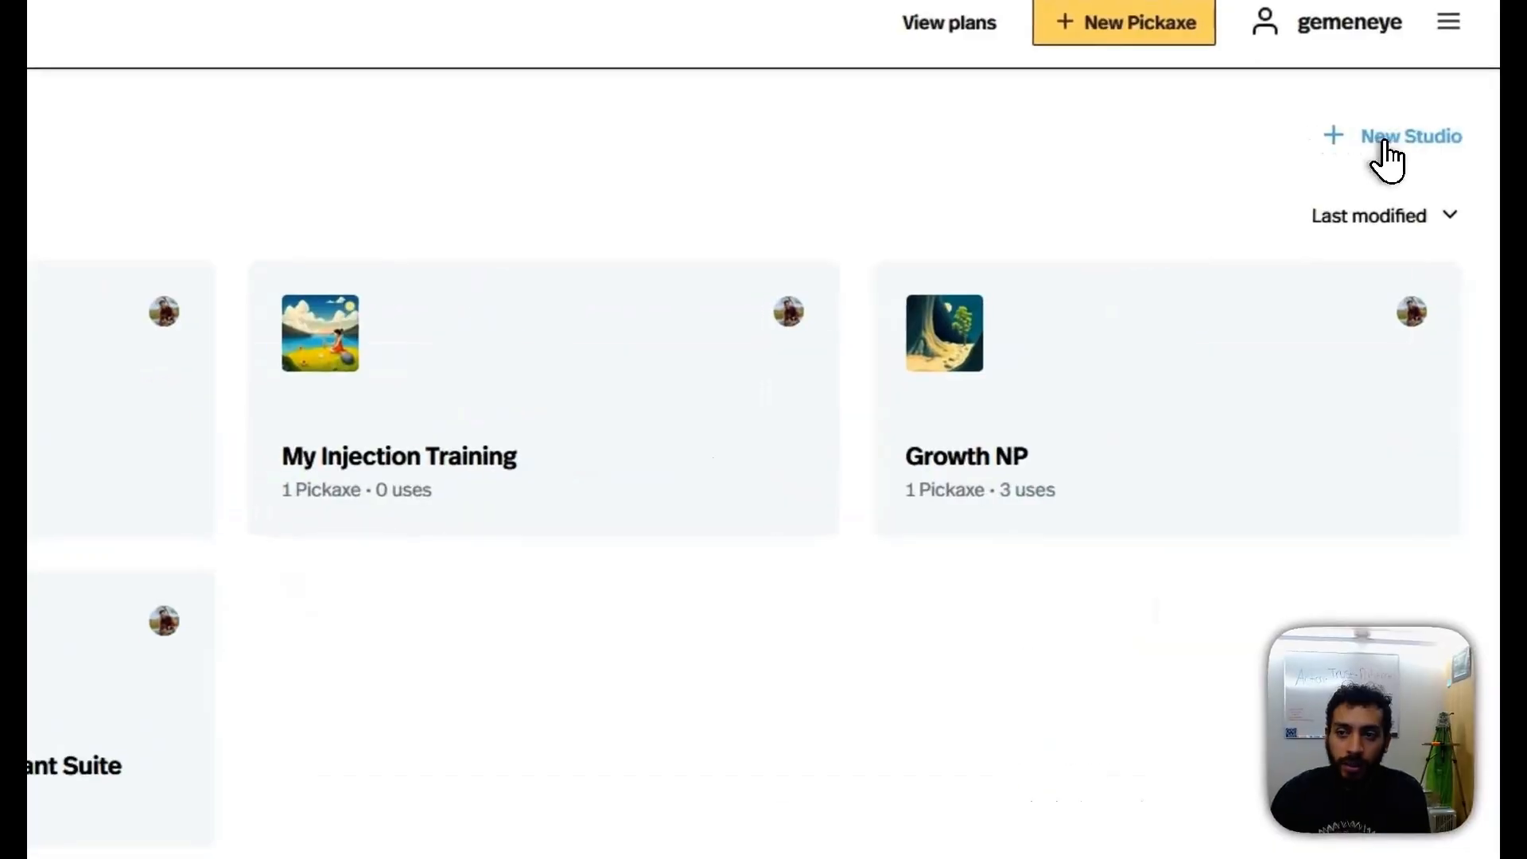
Step: Create a new studio named AdvisorsOS
left_click(1386, 136)
left_click(31, 705)
type("Advisors")
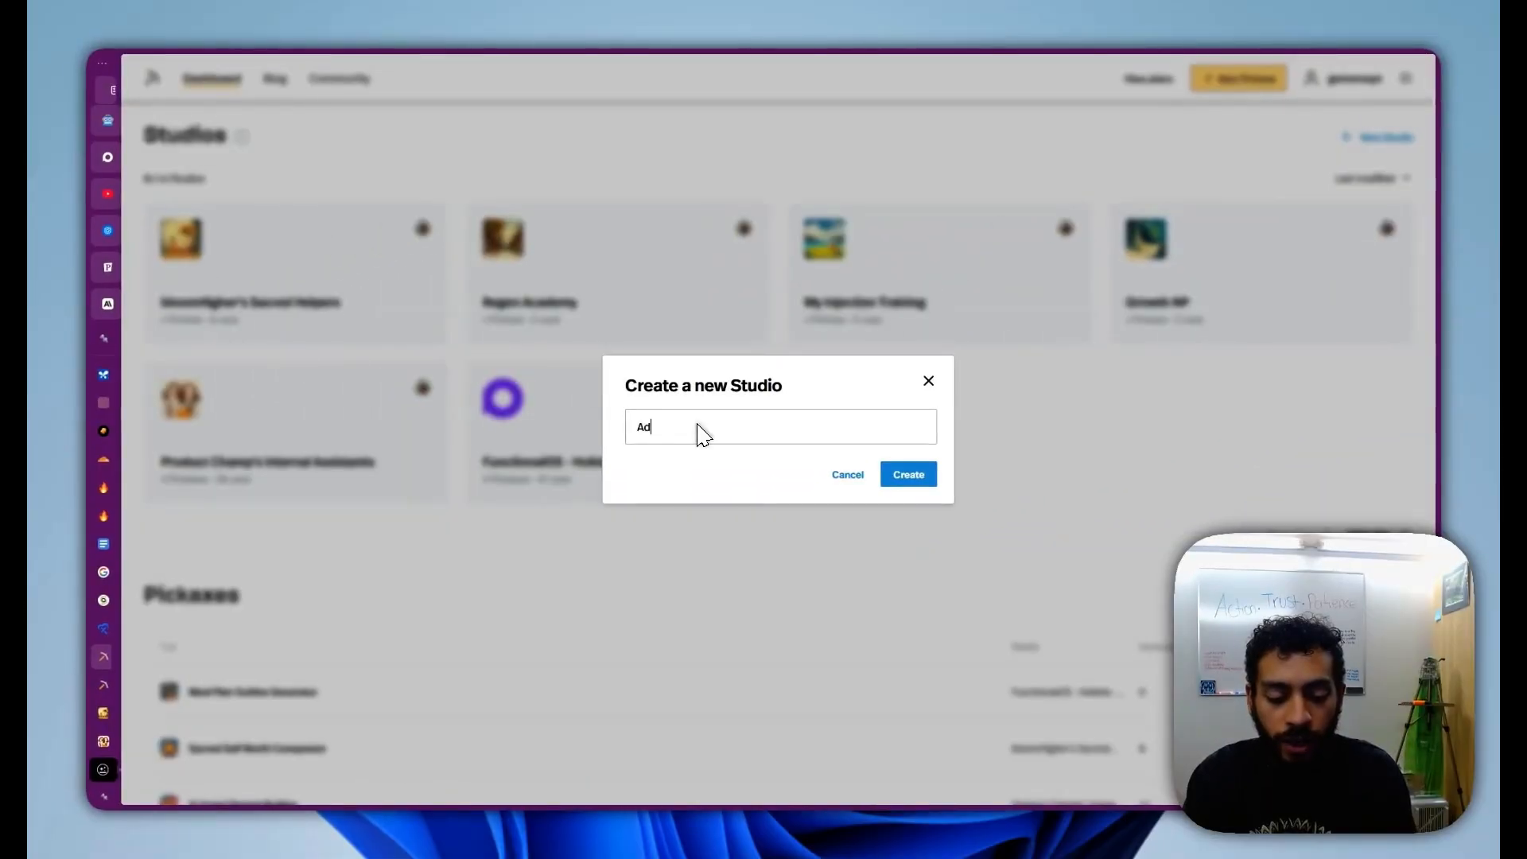
type("OS")
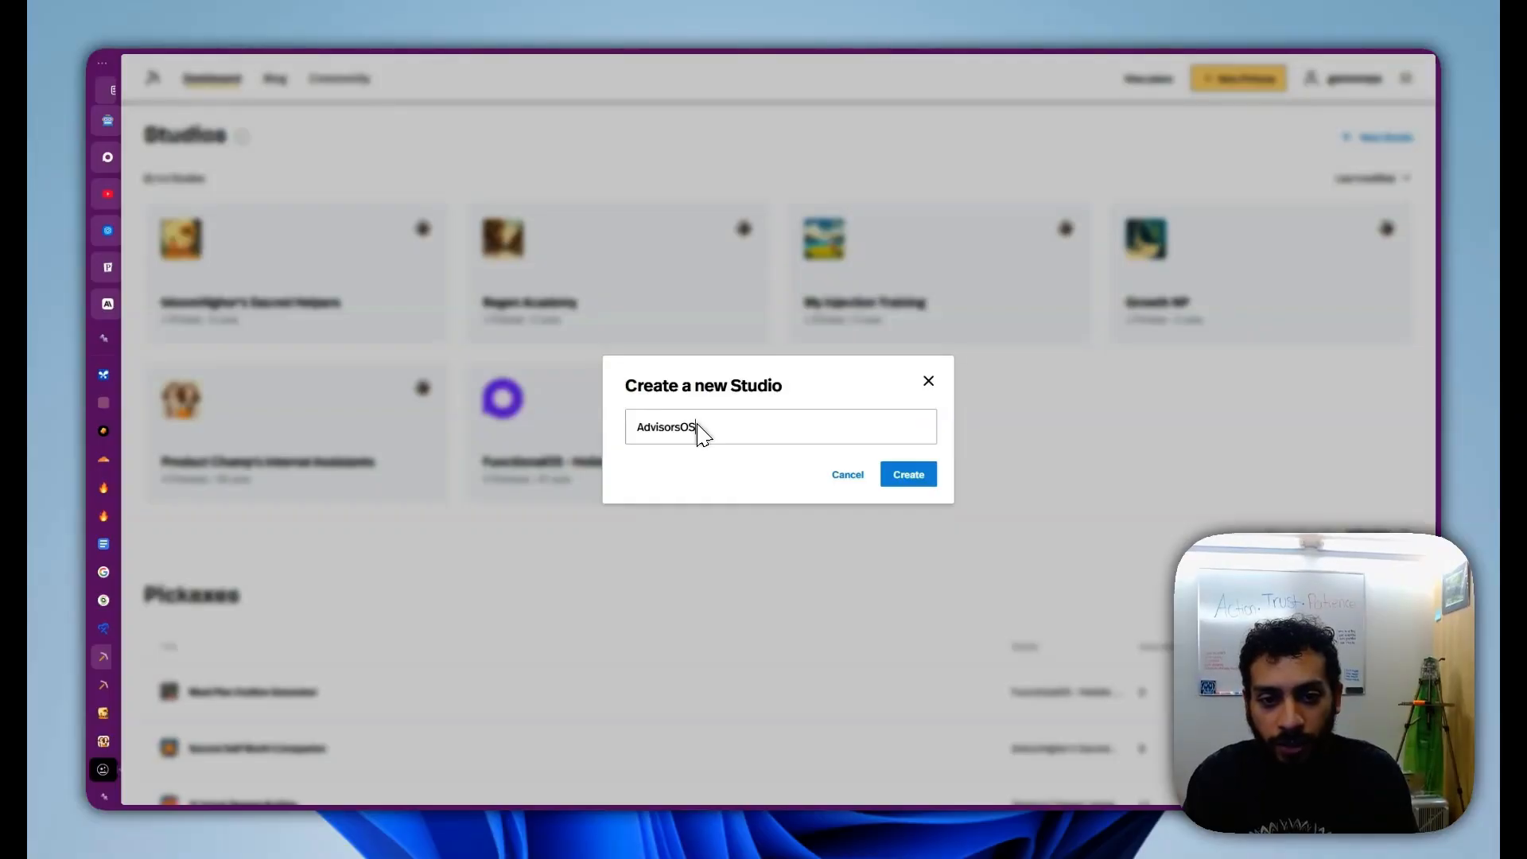
left_click(909, 474)
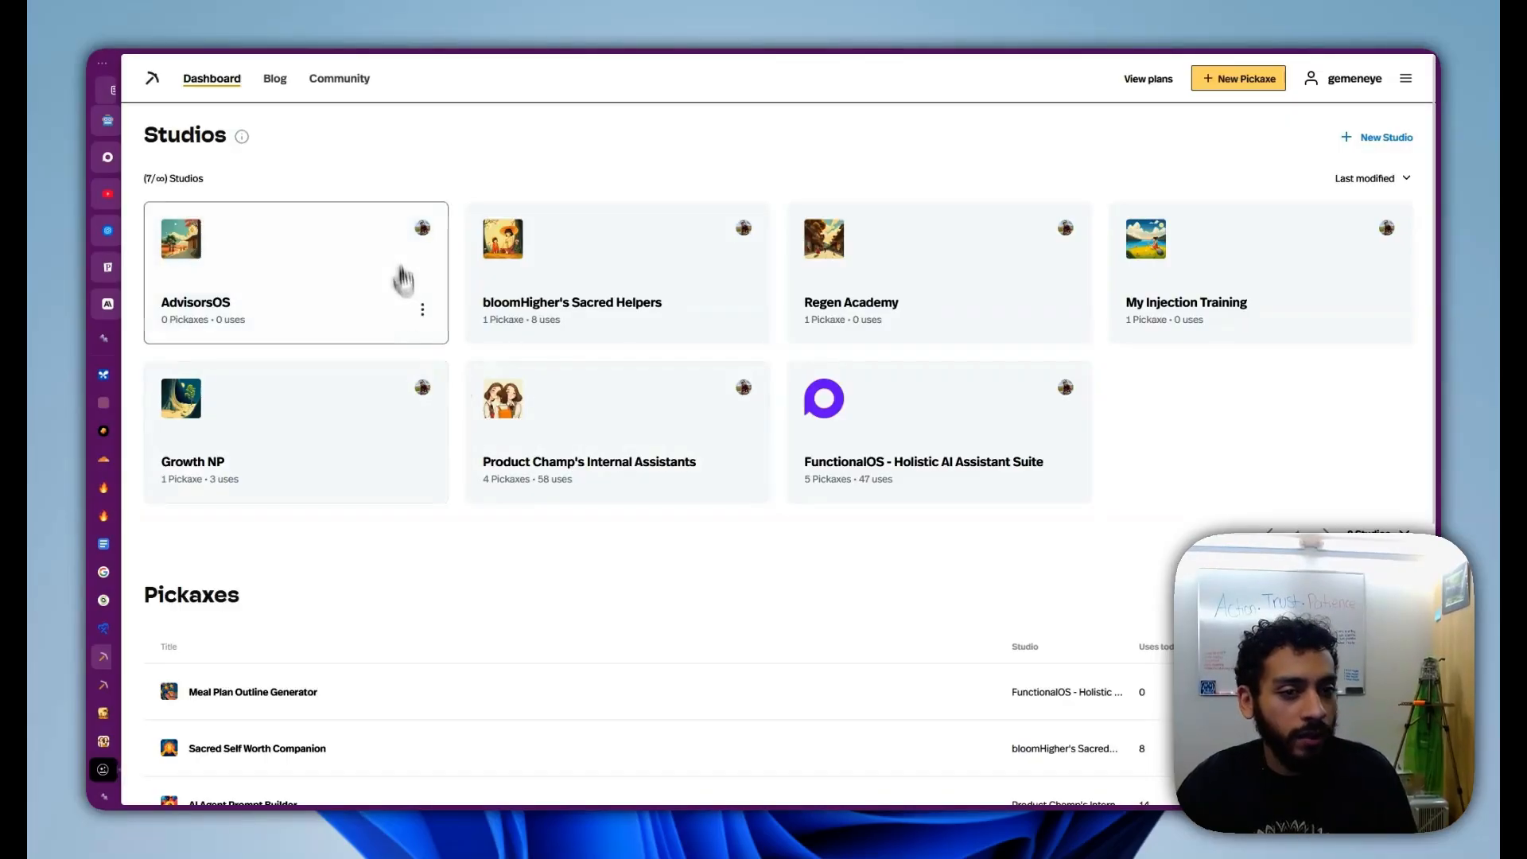
Step: Open the AdvisorsOS studio for editing and go to the Model API Keys section of its settings
left_click(424, 309)
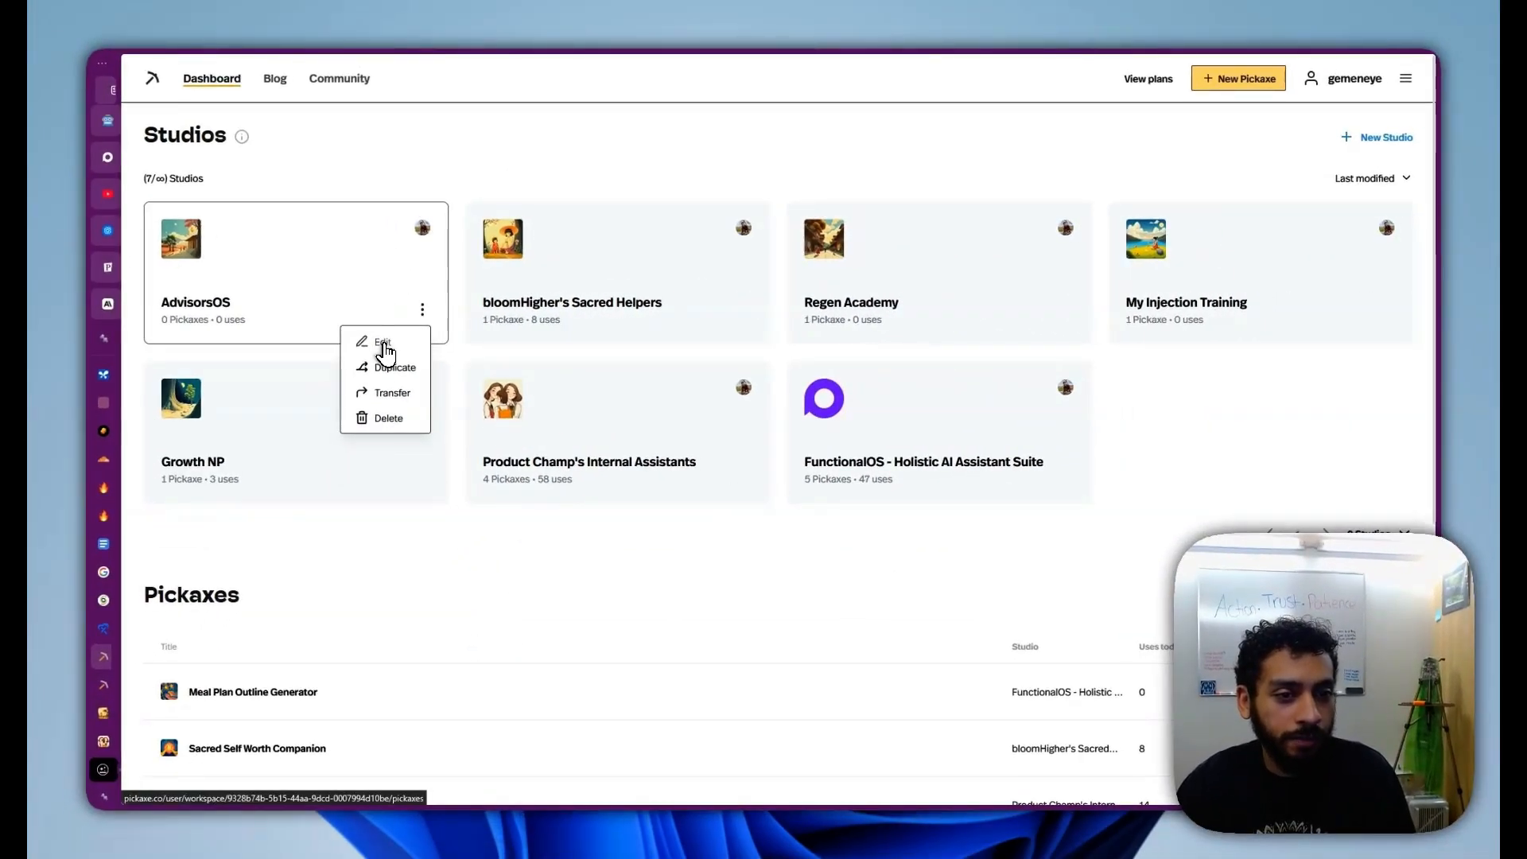
left_click(384, 344)
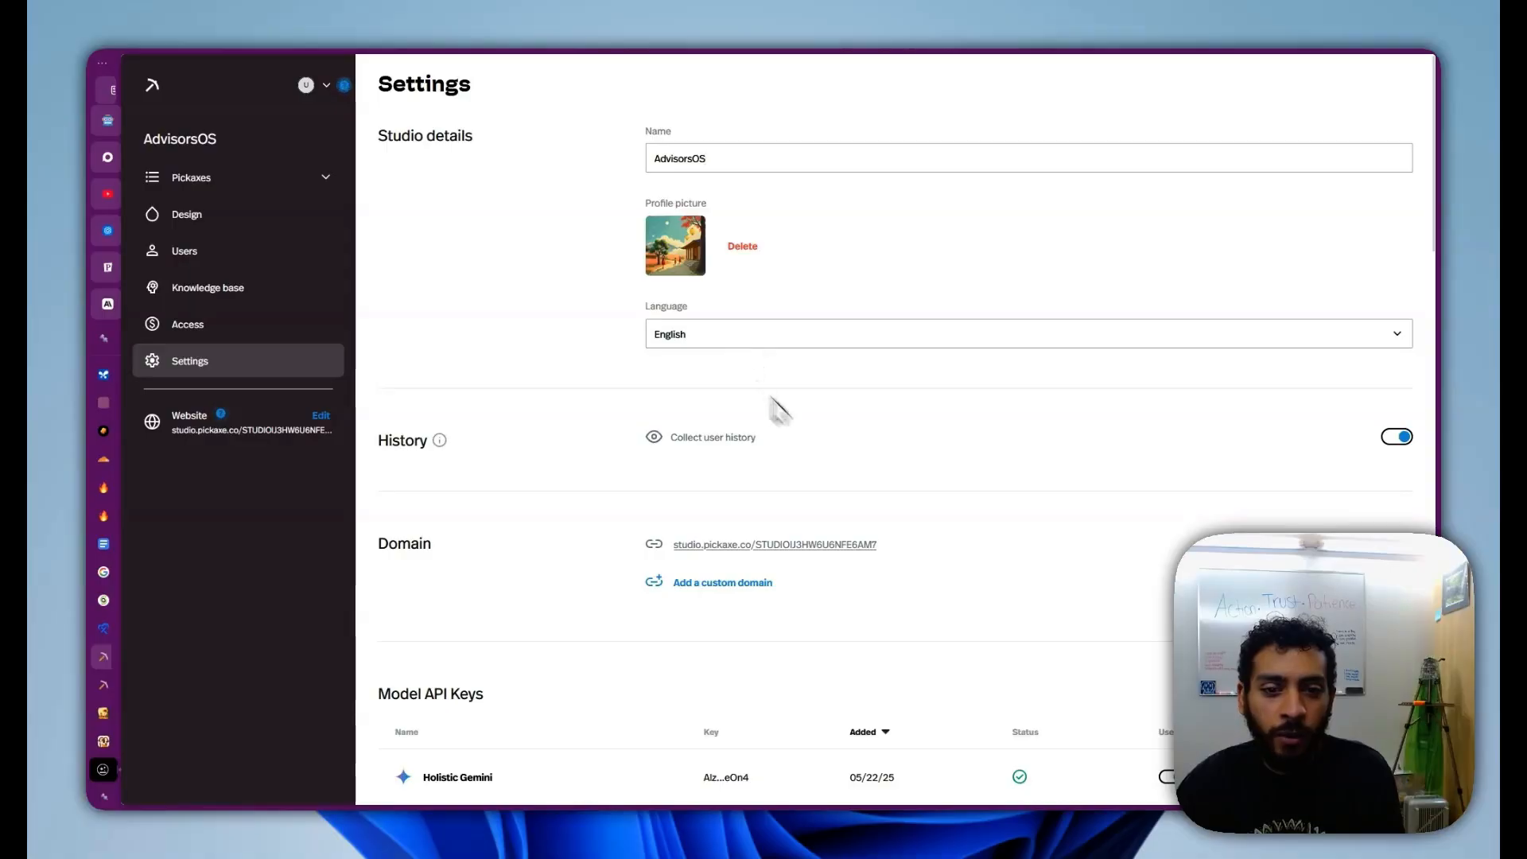
scroll(875, 402, "down", 2)
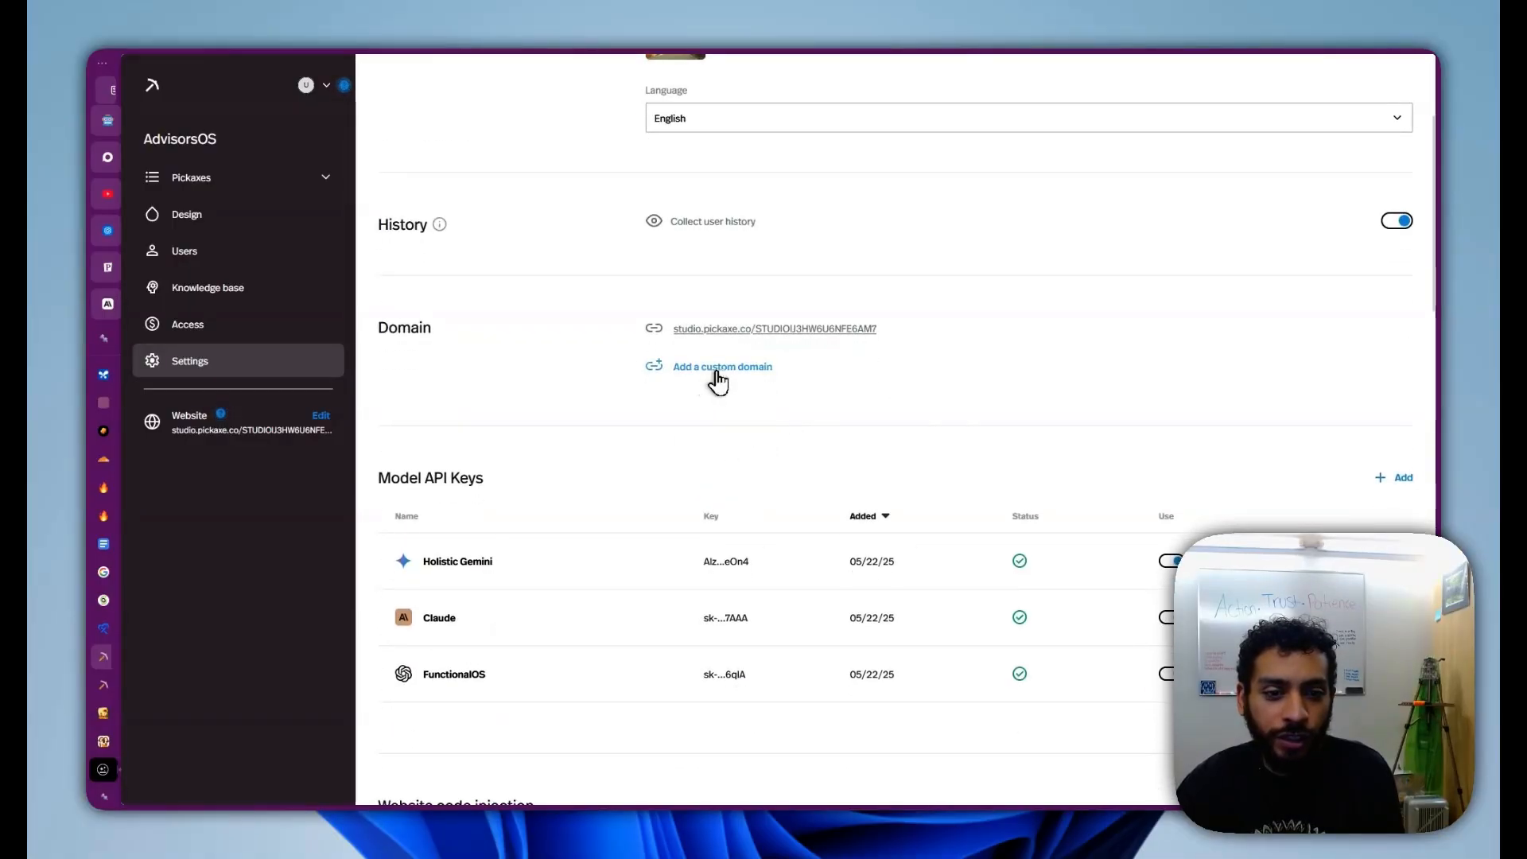
scroll(695, 409, "down", 4)
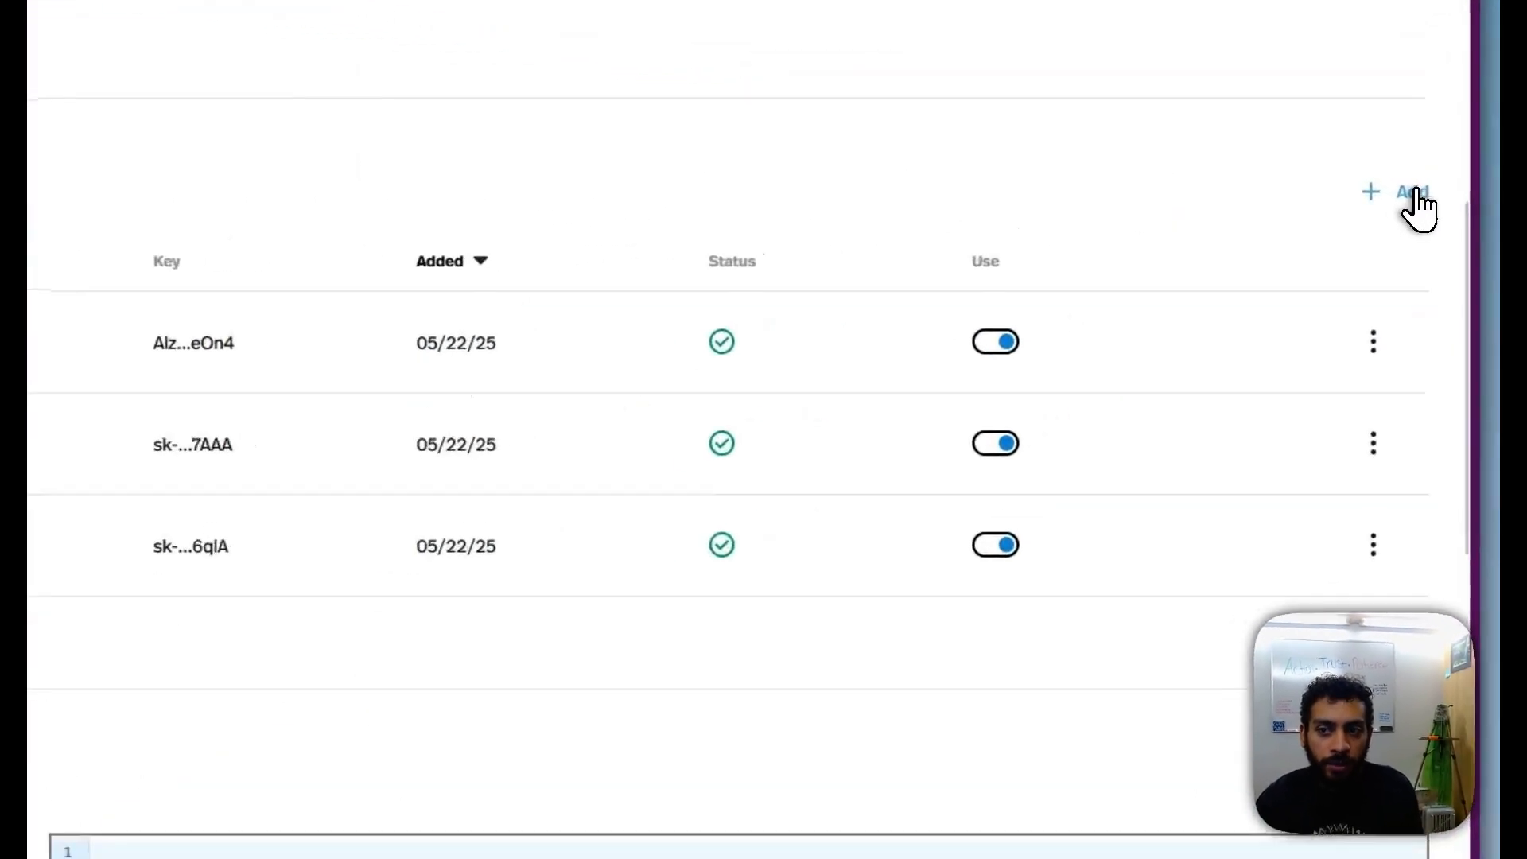
Step: Inspect the provider types and fields for adding a model API key, then close the form without adding one
left_click(1404, 194)
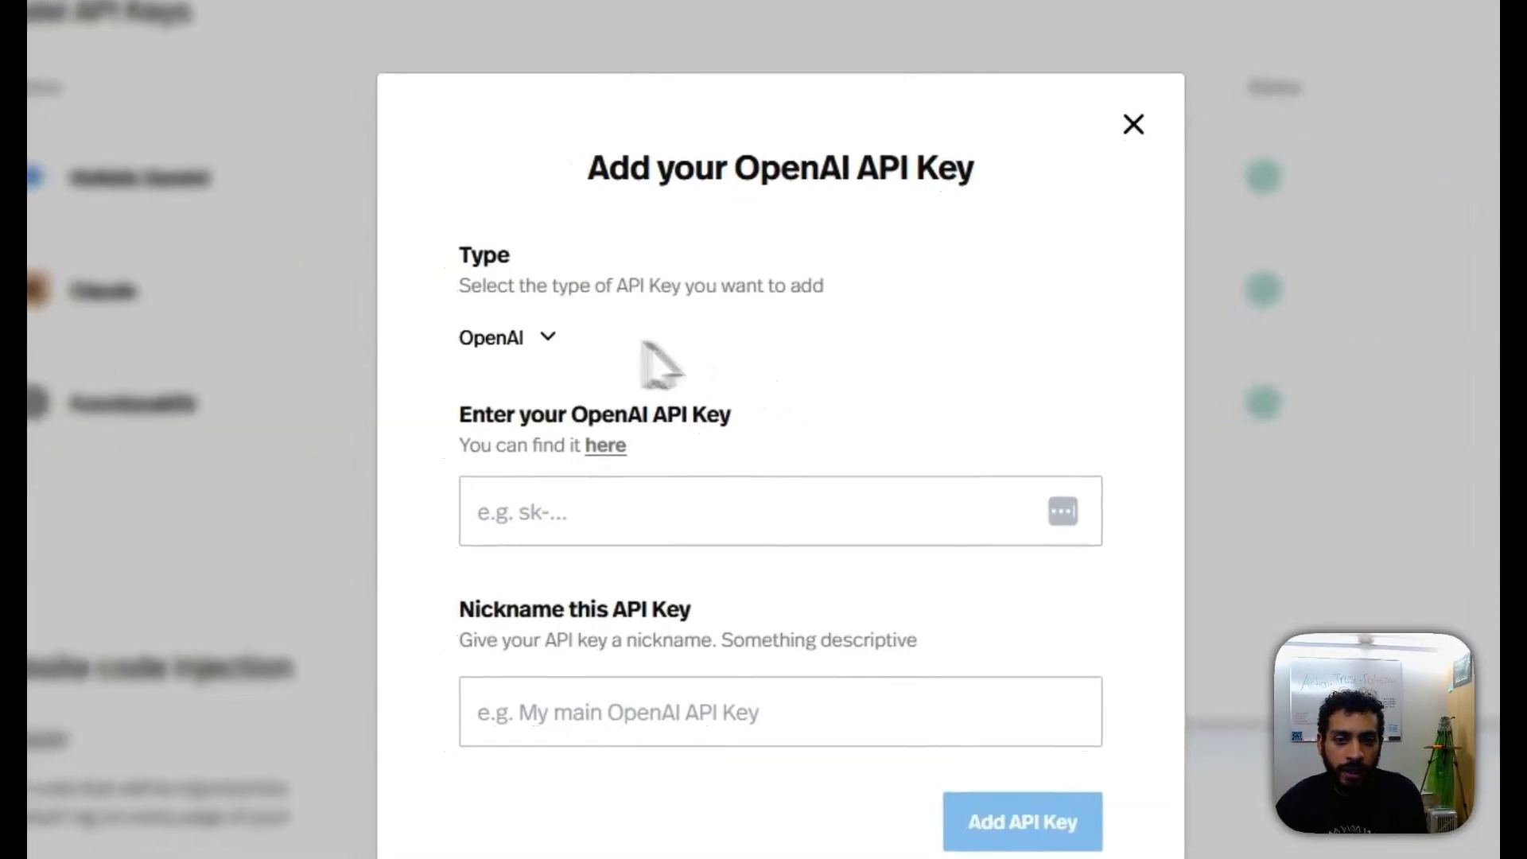
left_click(645, 353)
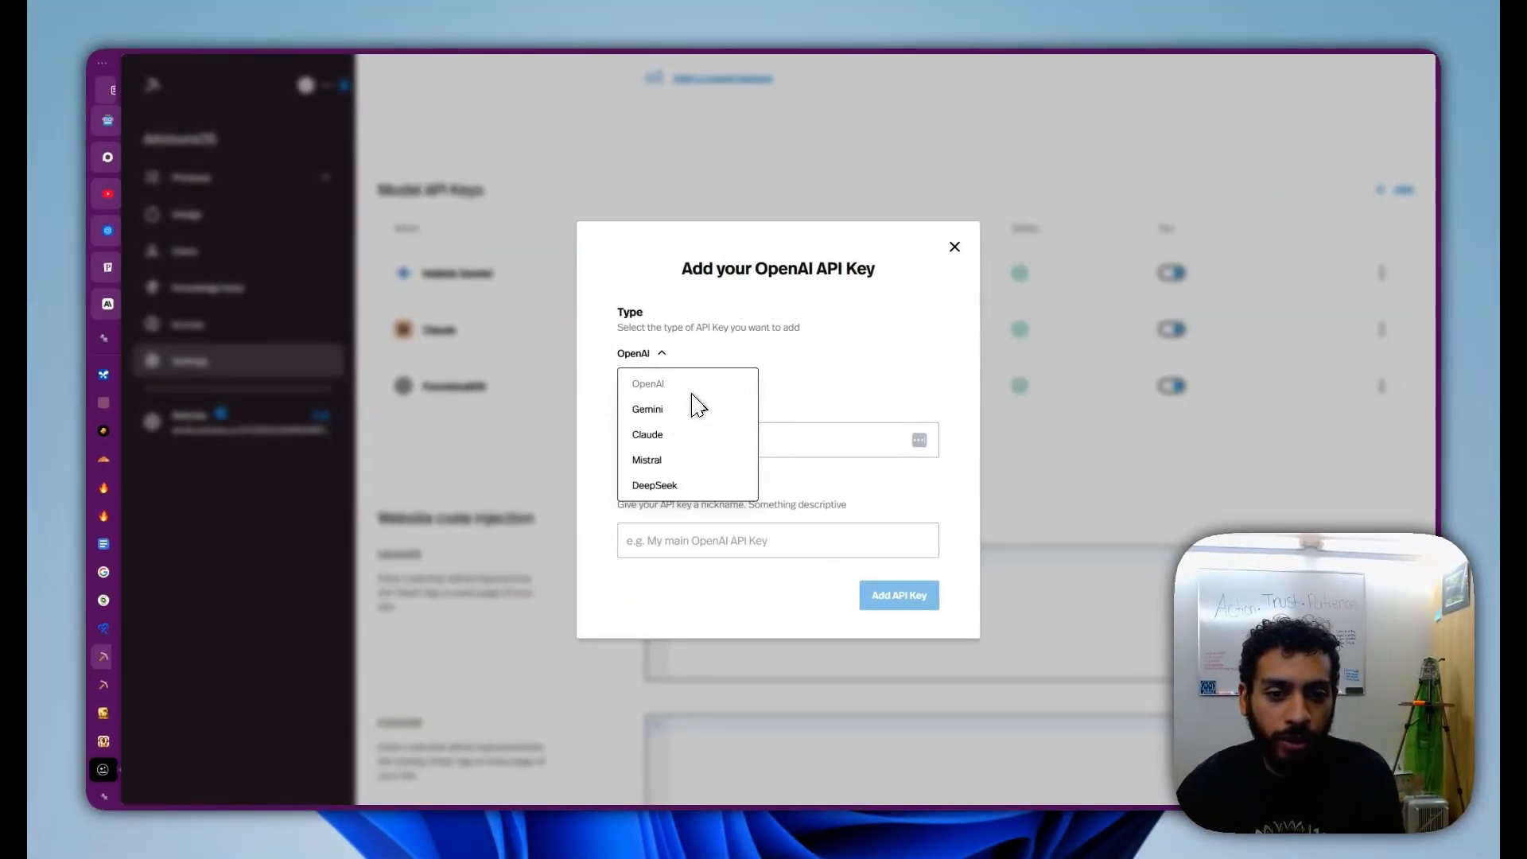
left_click(851, 366)
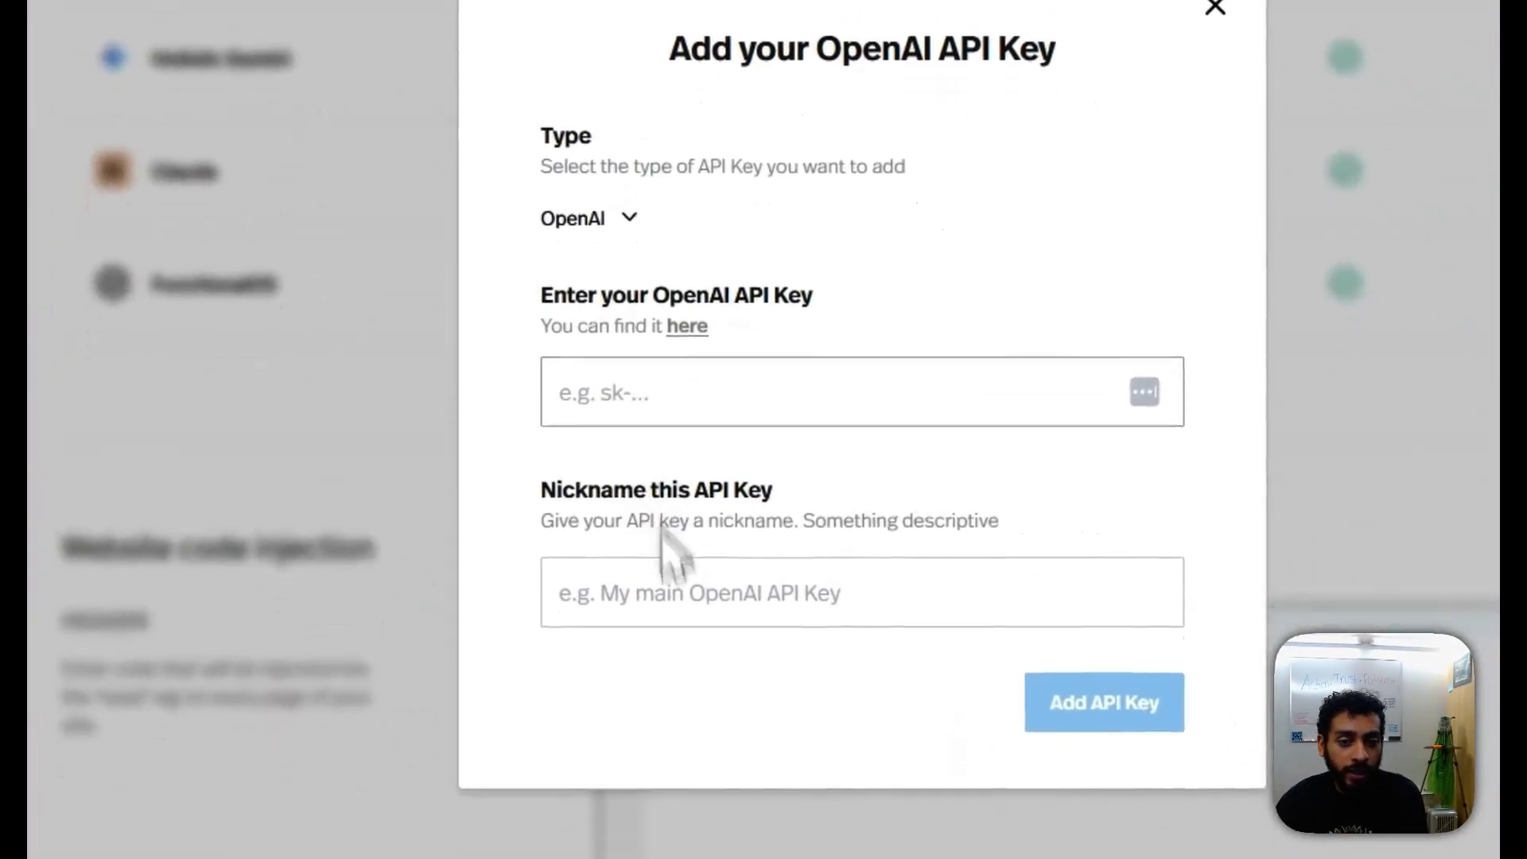
left_click(898, 625)
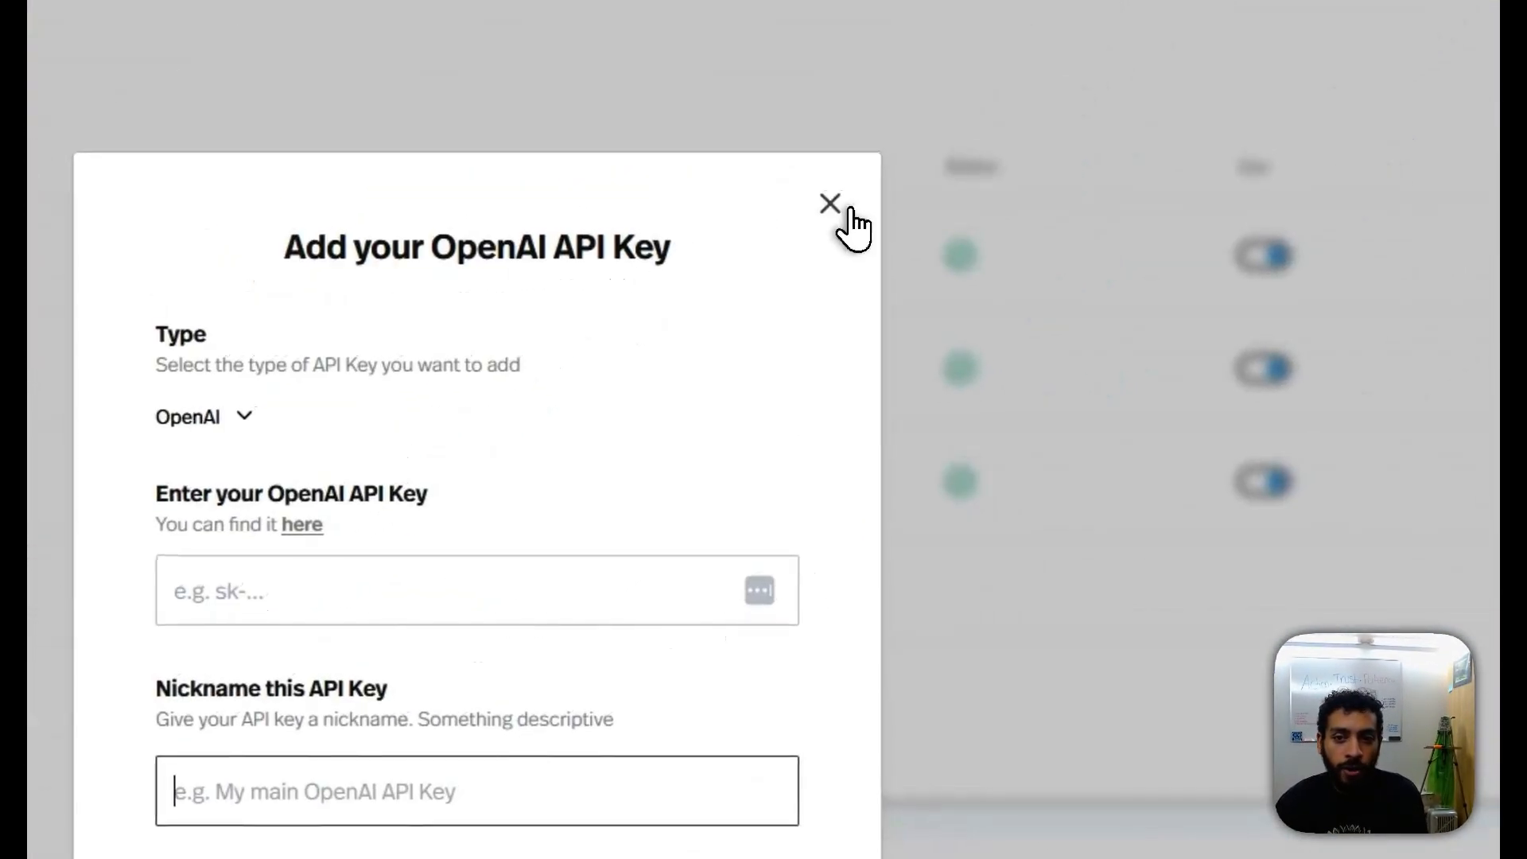
left_click(1061, 29)
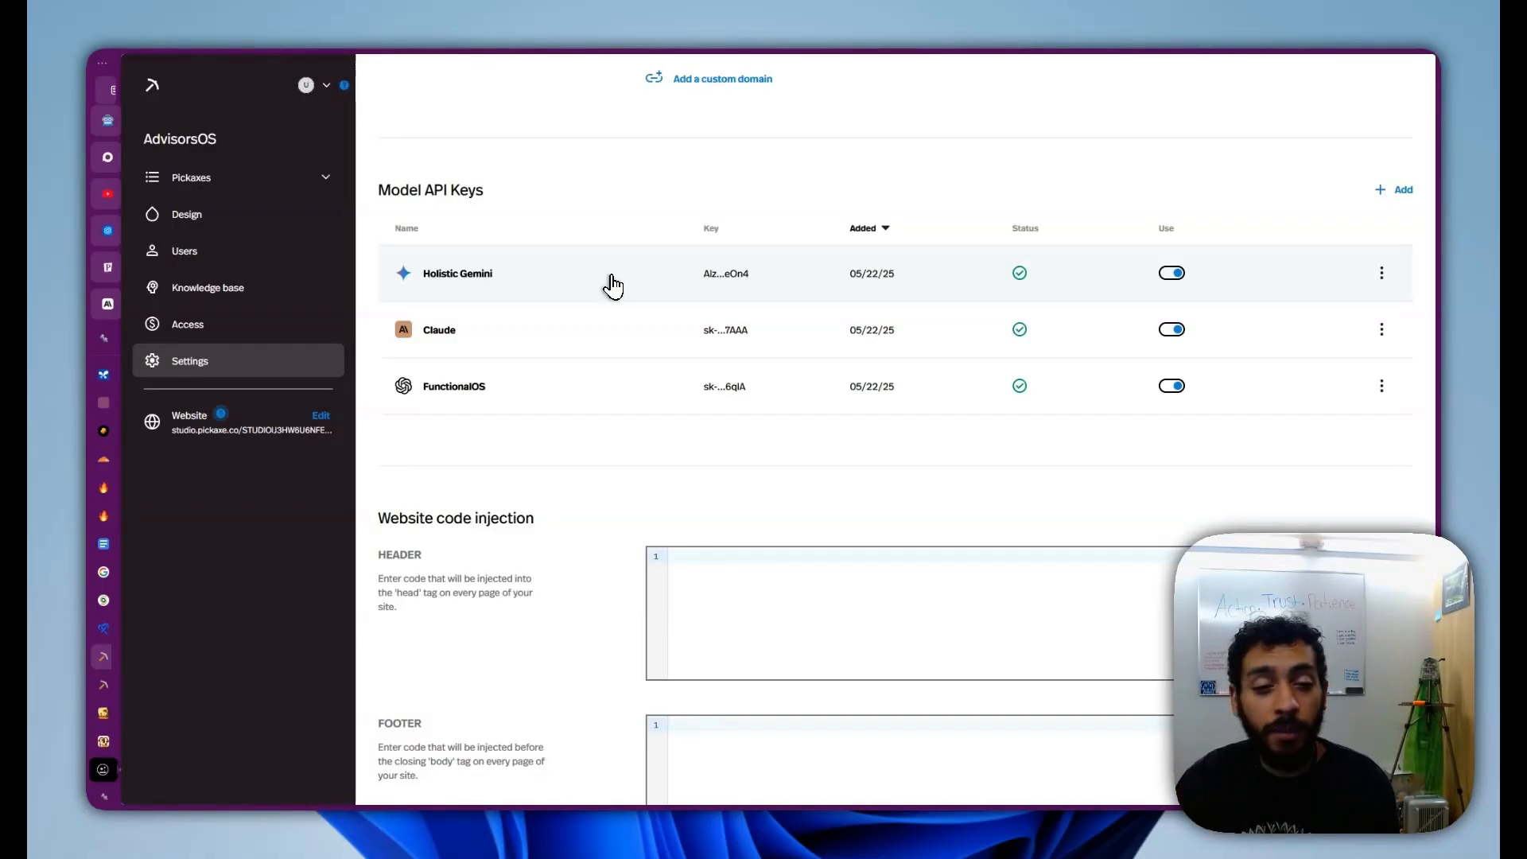
scroll(612, 286, "up", 6)
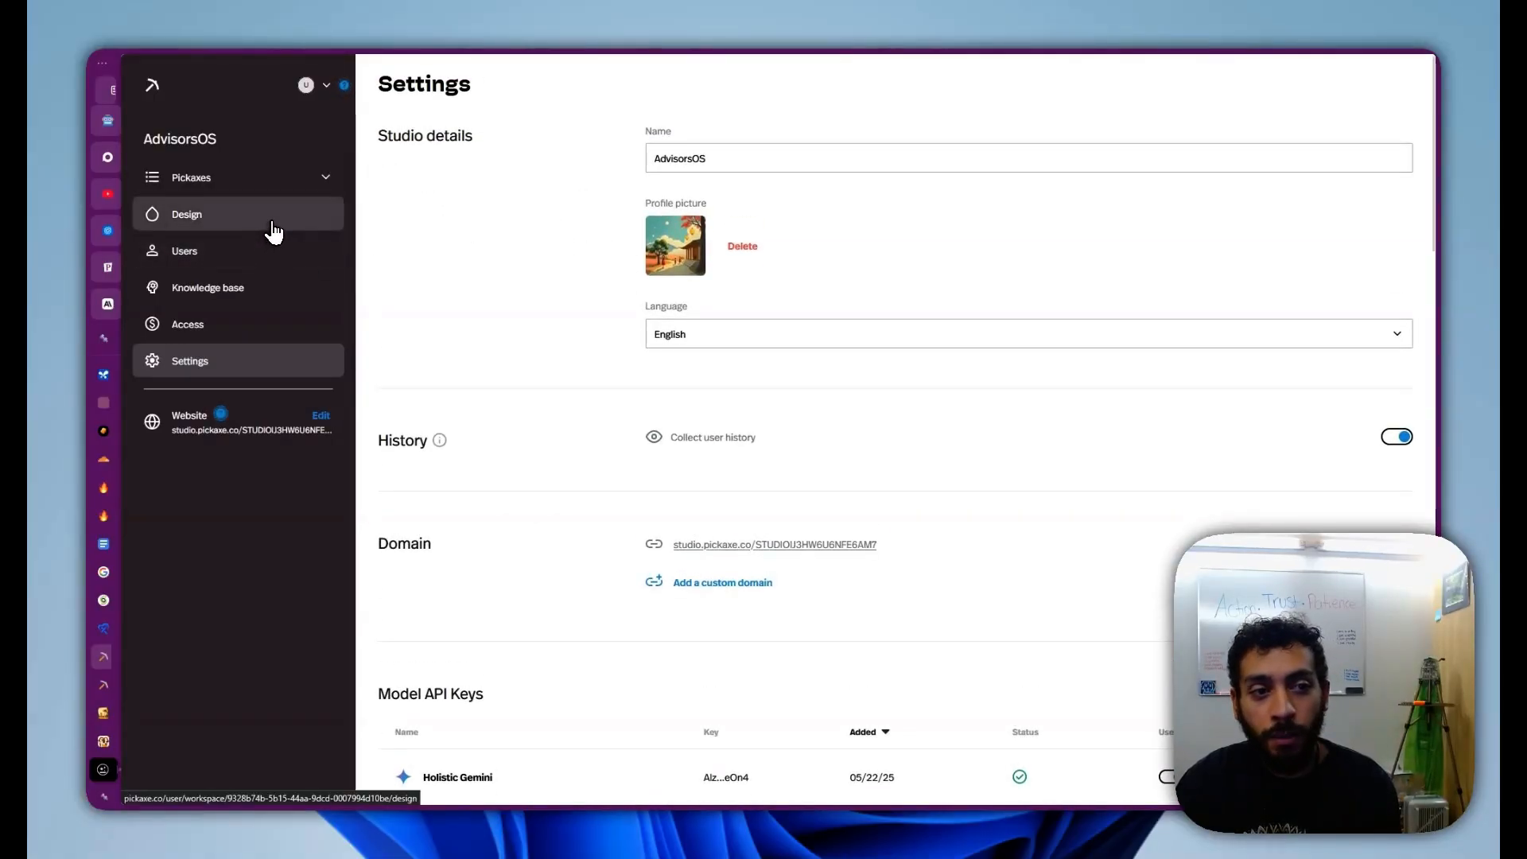
Step: Open champions.productchamp.io in a new browser tab
mouse_move(100, 390)
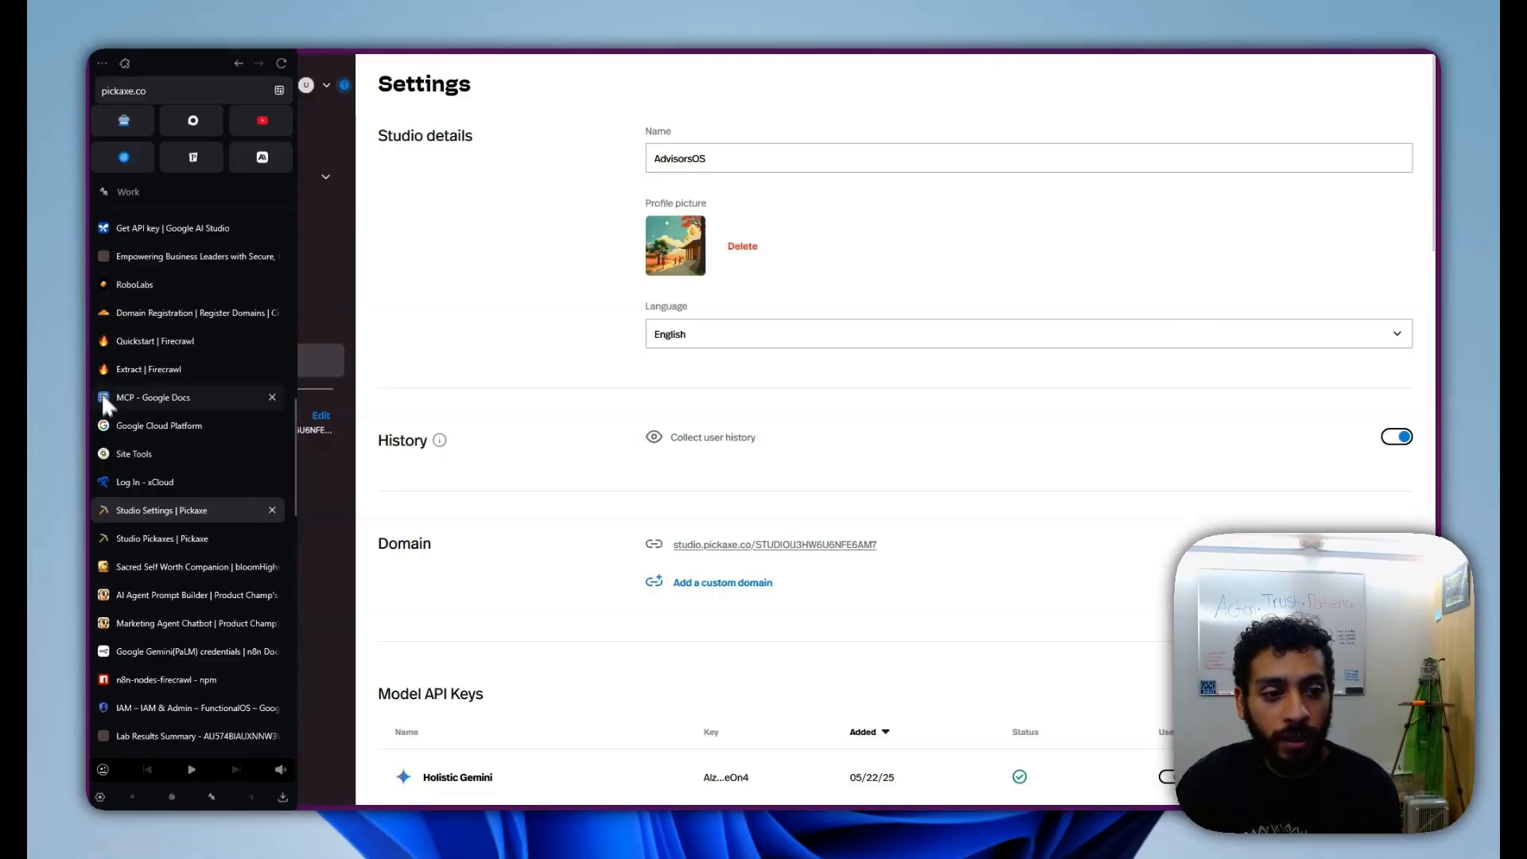
scroll(130, 440, "down", 10)
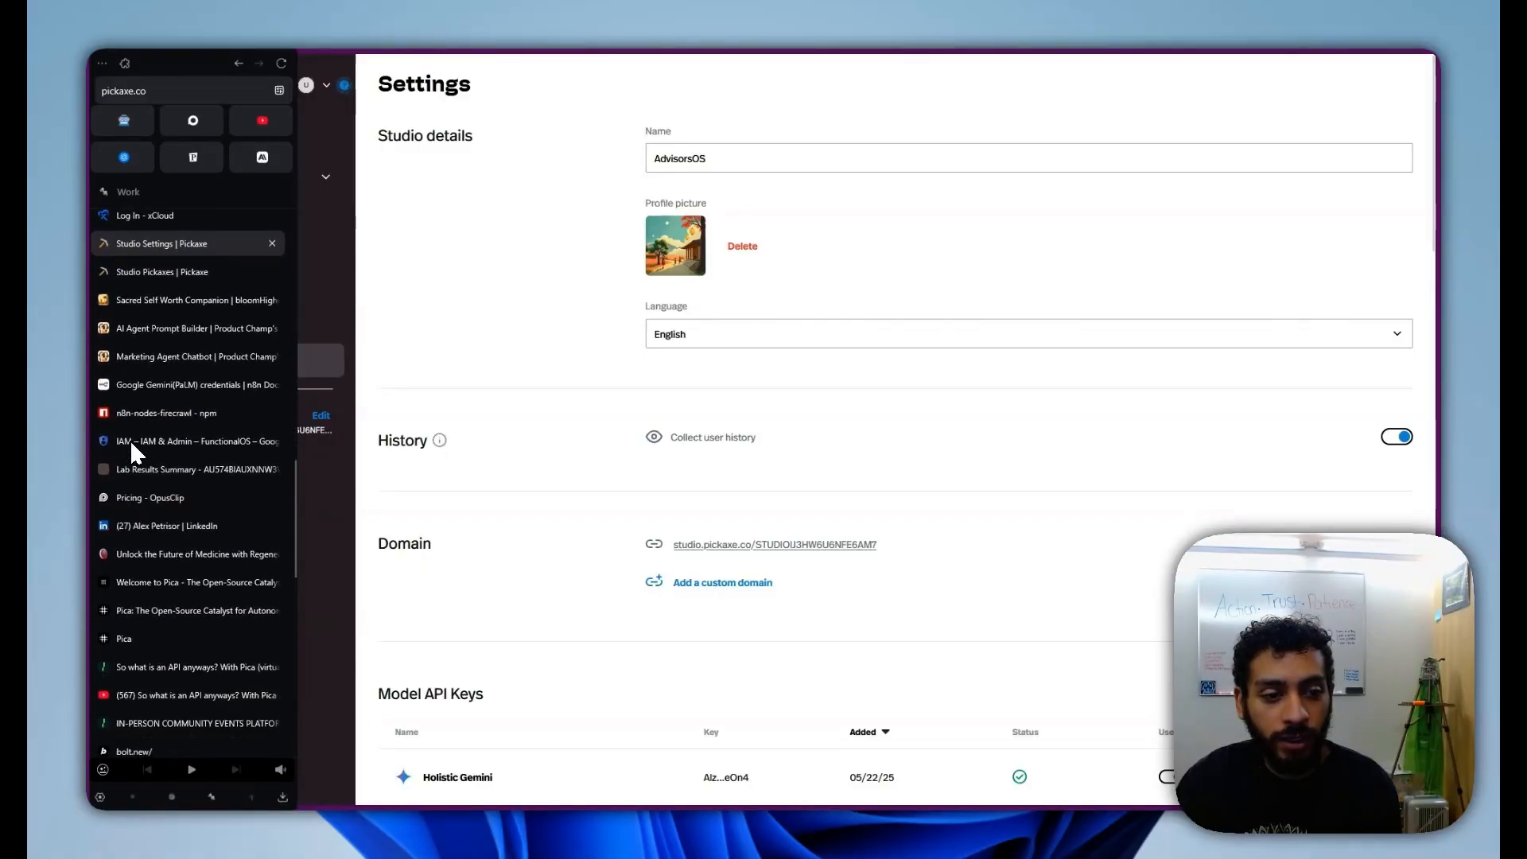
scroll(131, 439, "up", 15)
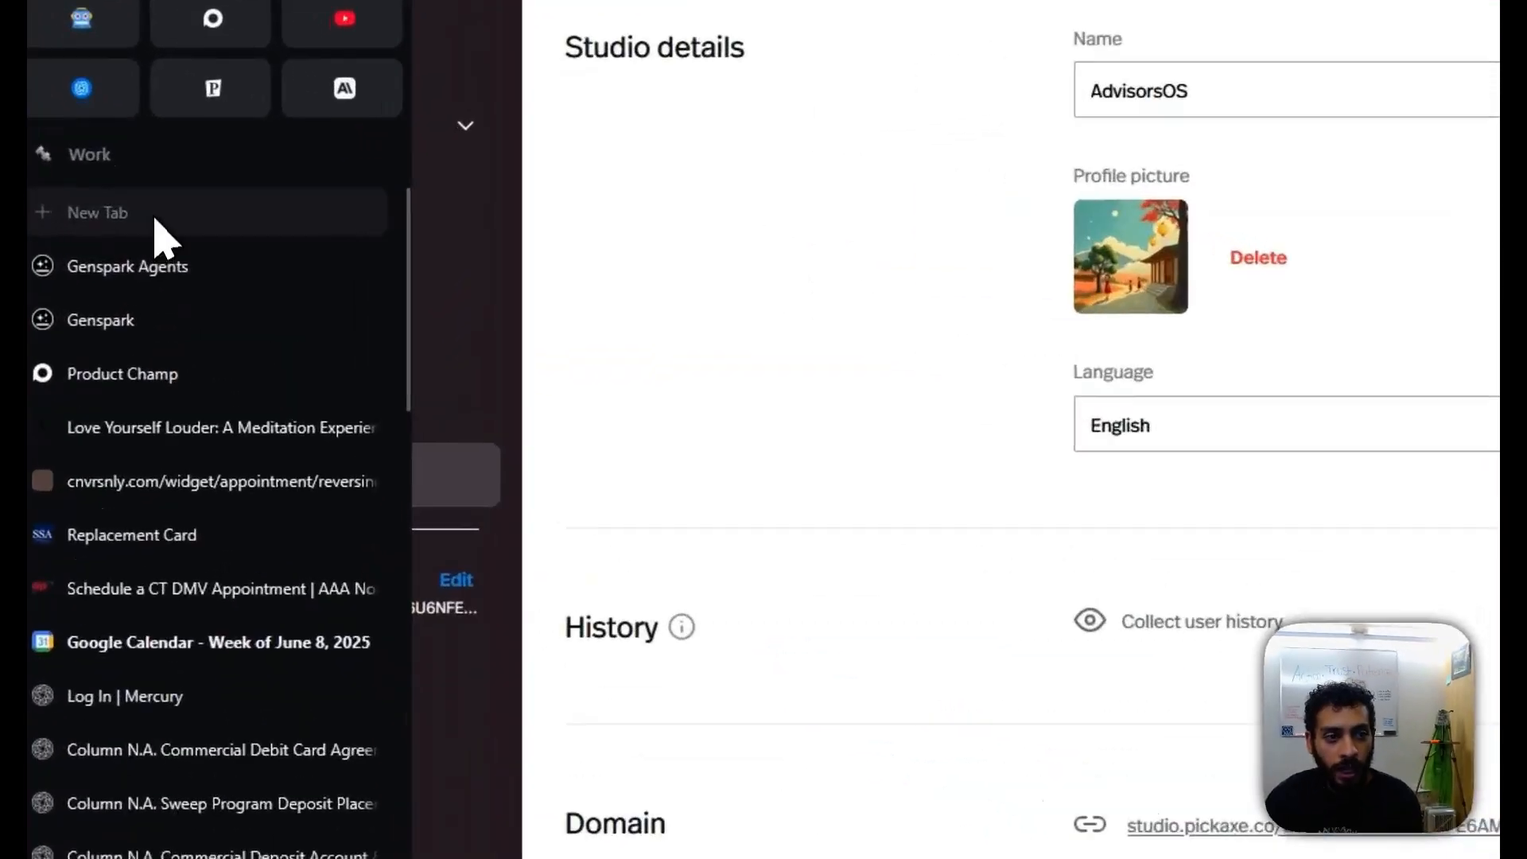
left_click(156, 231)
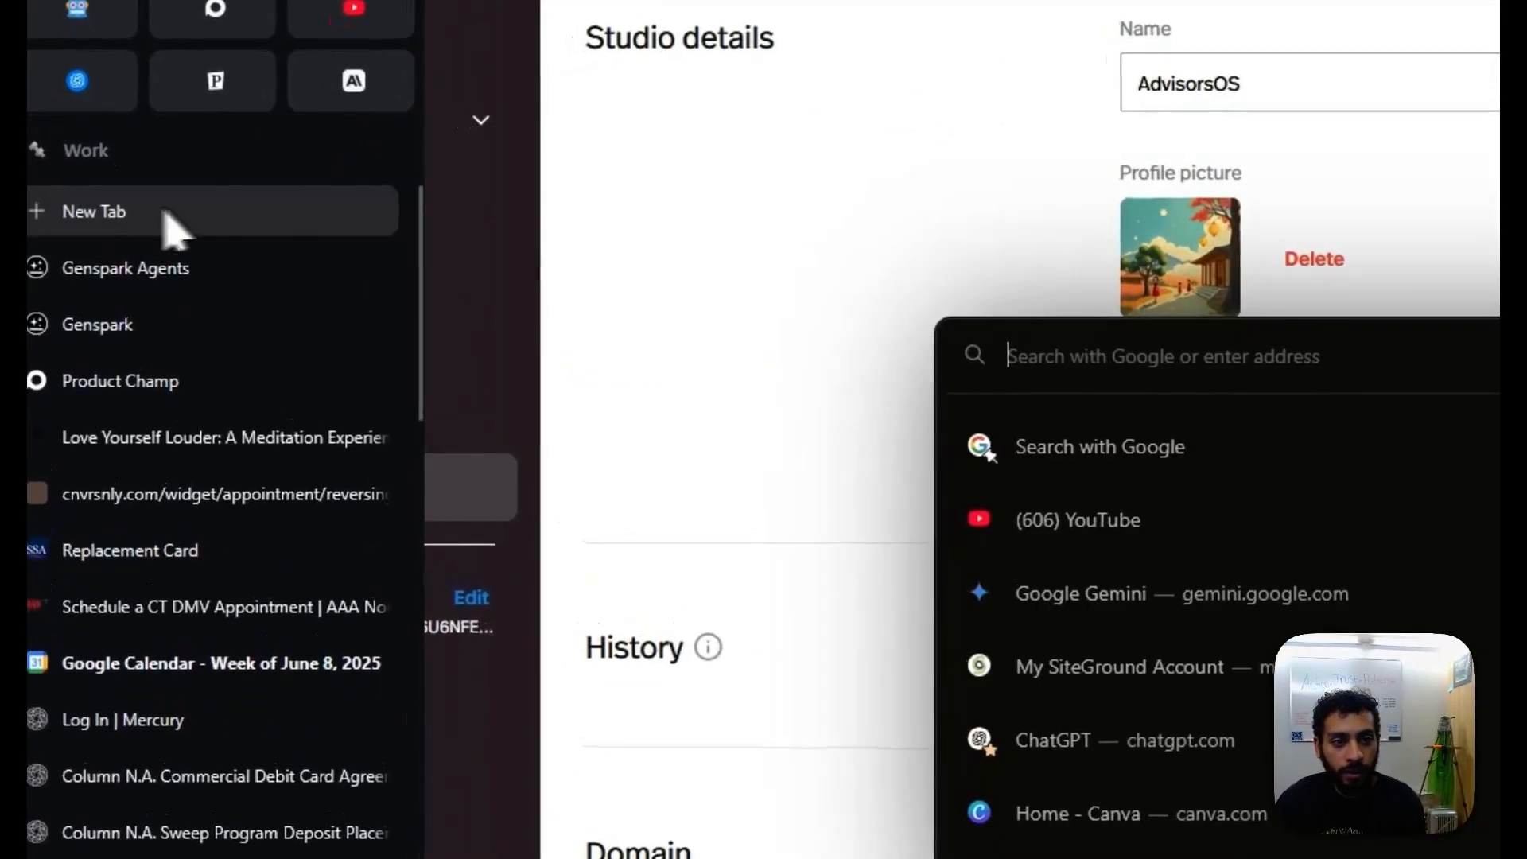
type("champions")
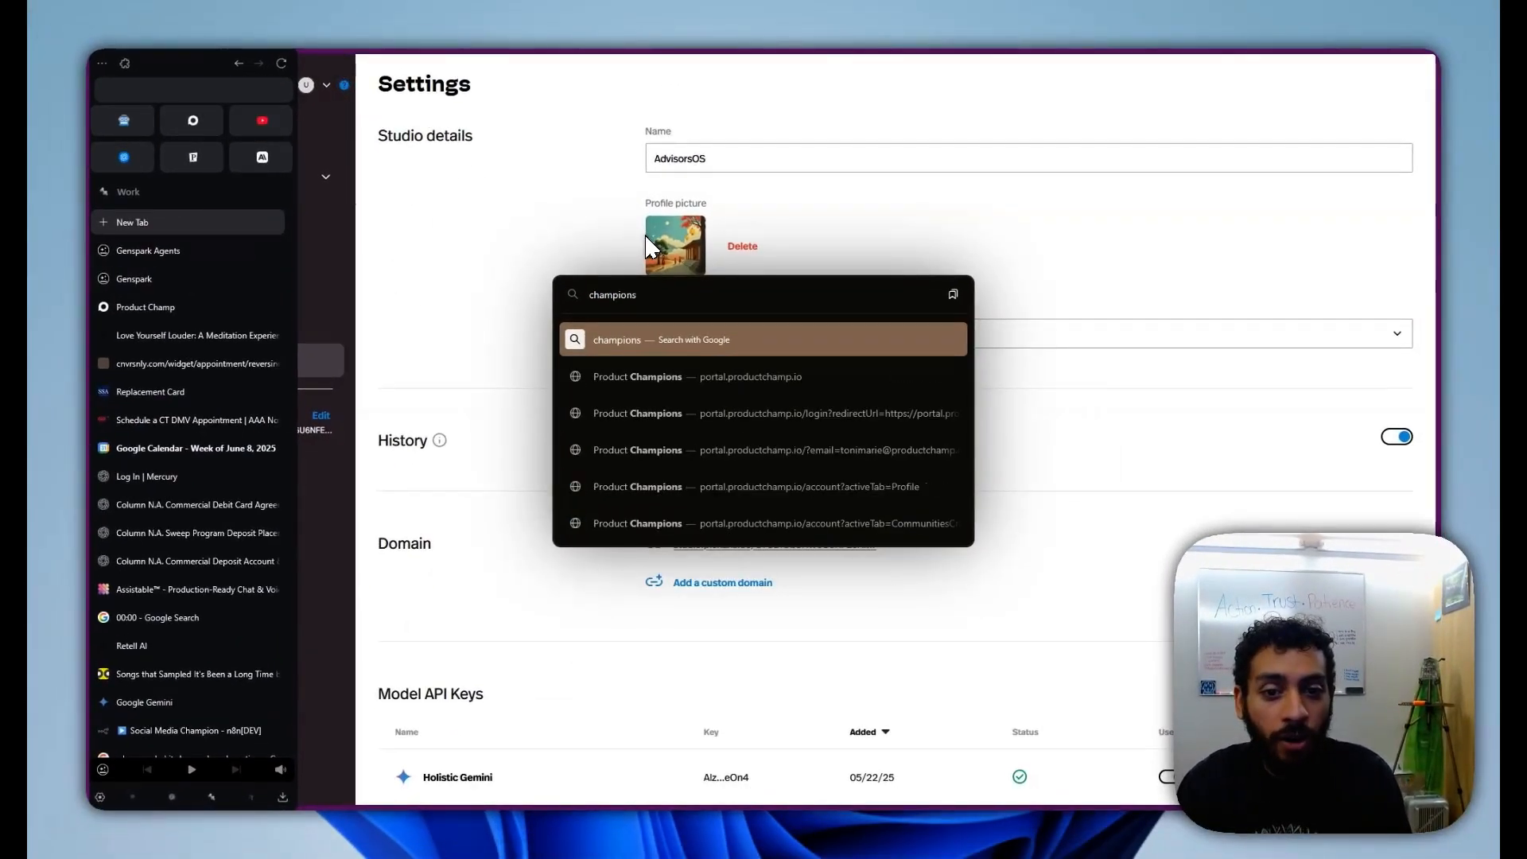
type(".productchamp.i")
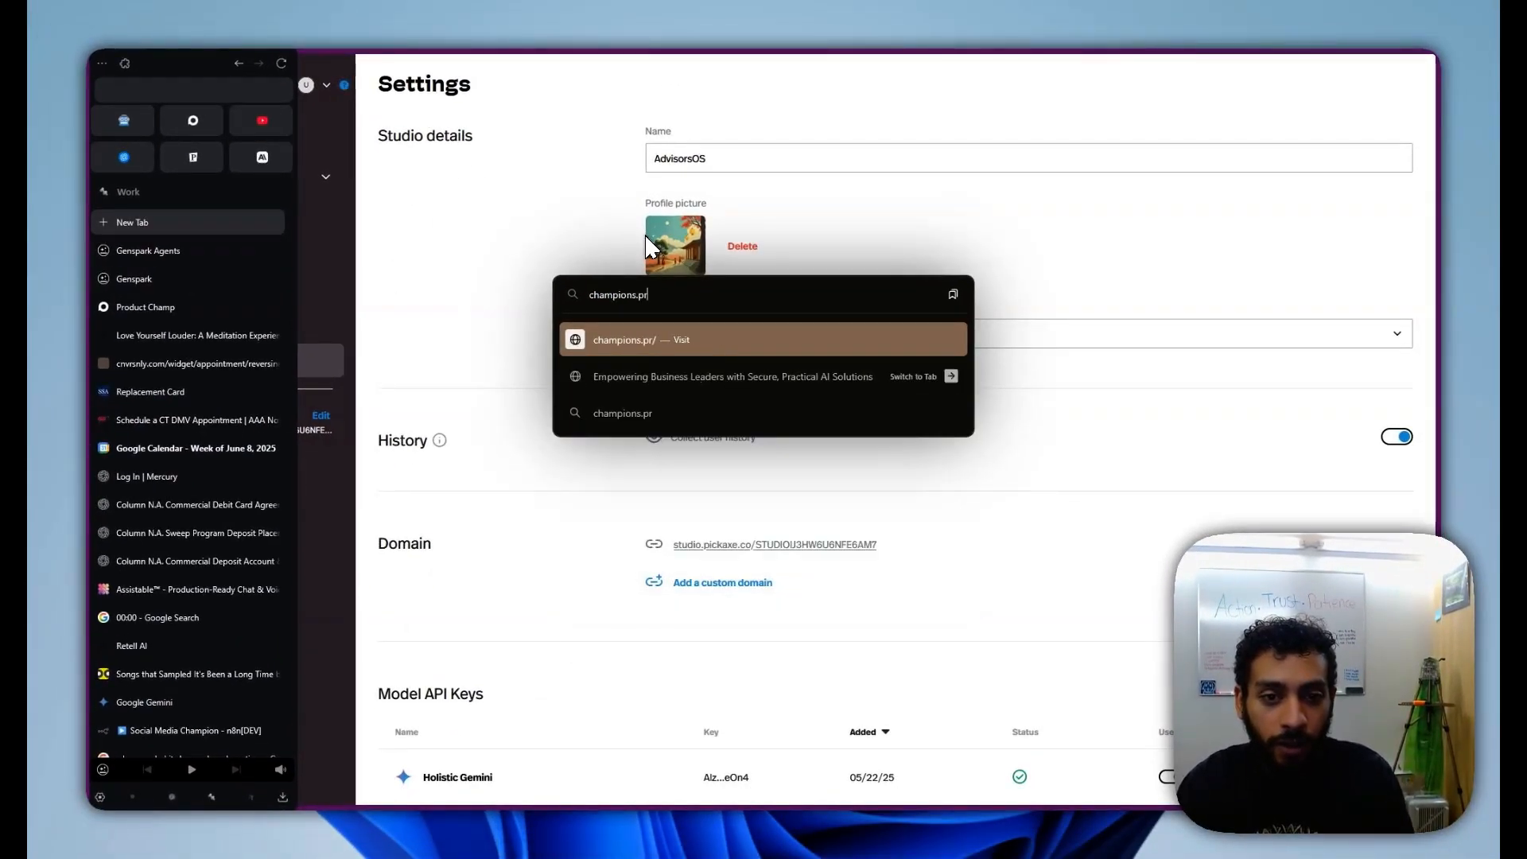
type("o")
key("Return")
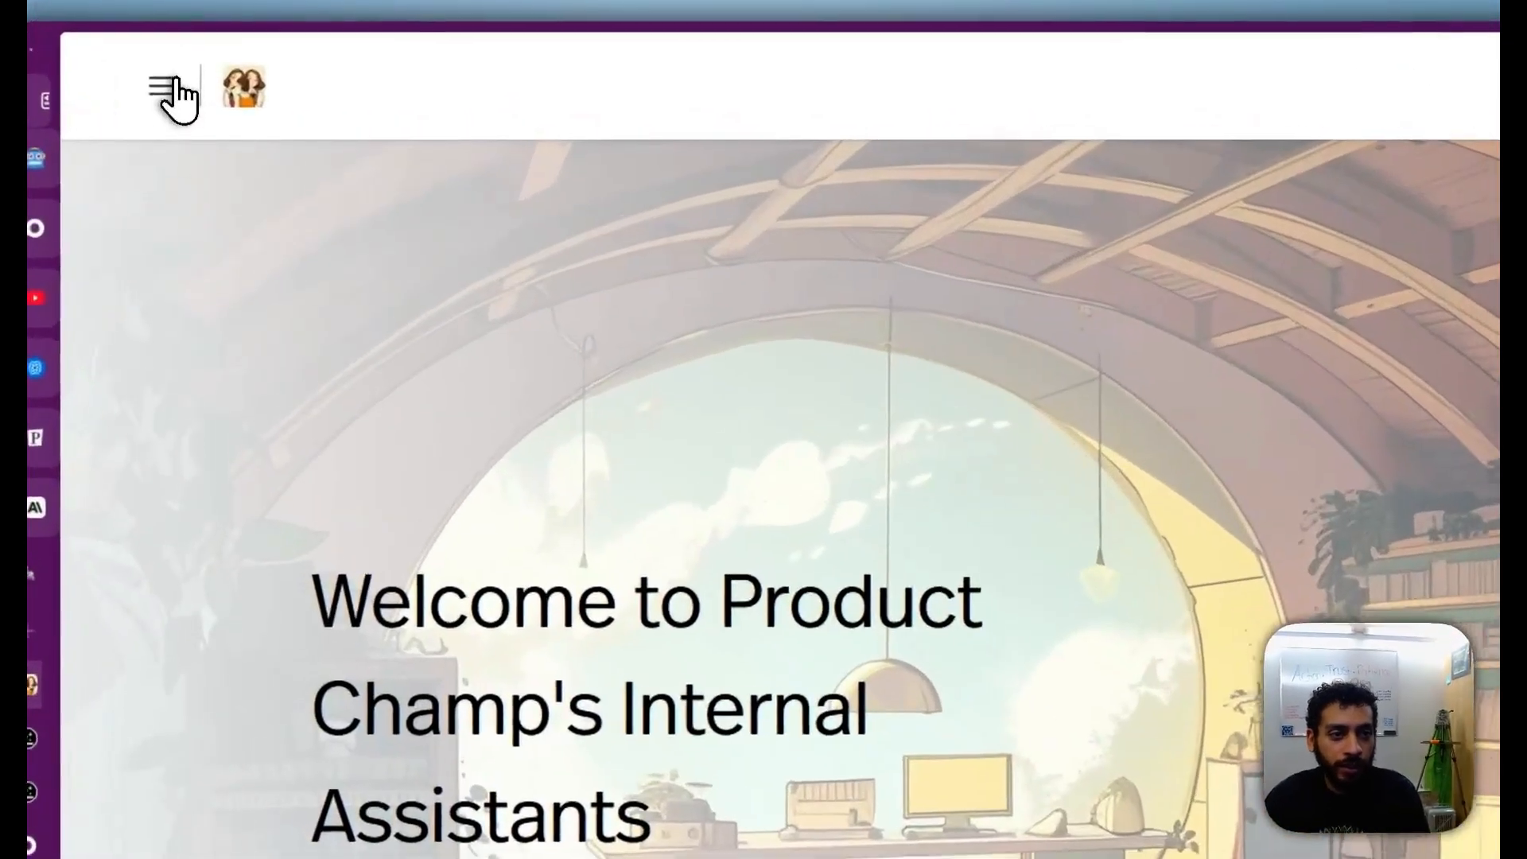
Step: Open the AI Agent Prompt Builder assistant and sign in for full access
left_click(175, 82)
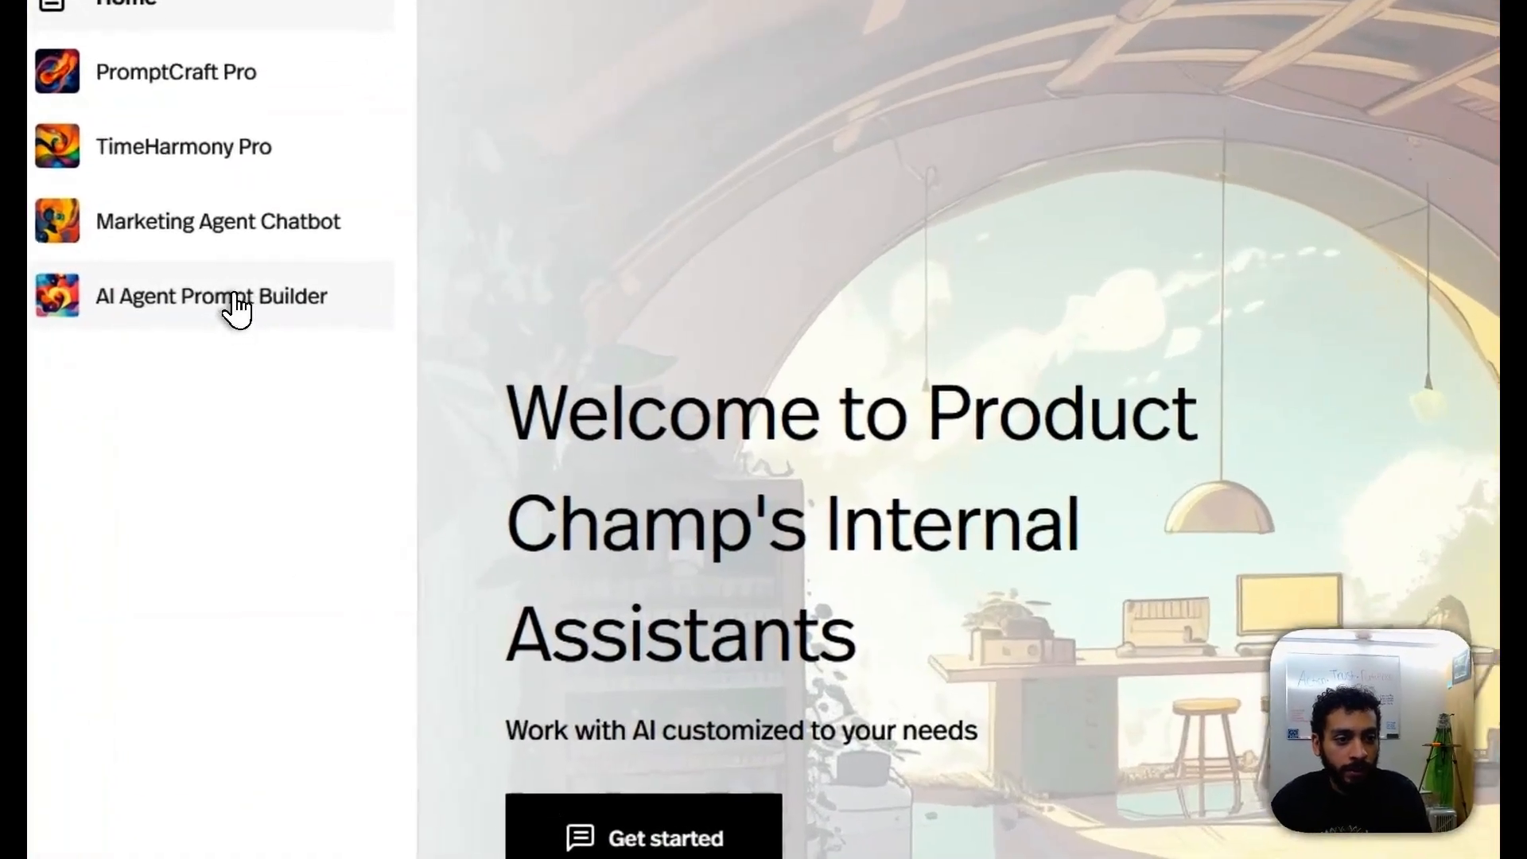
left_click(241, 299)
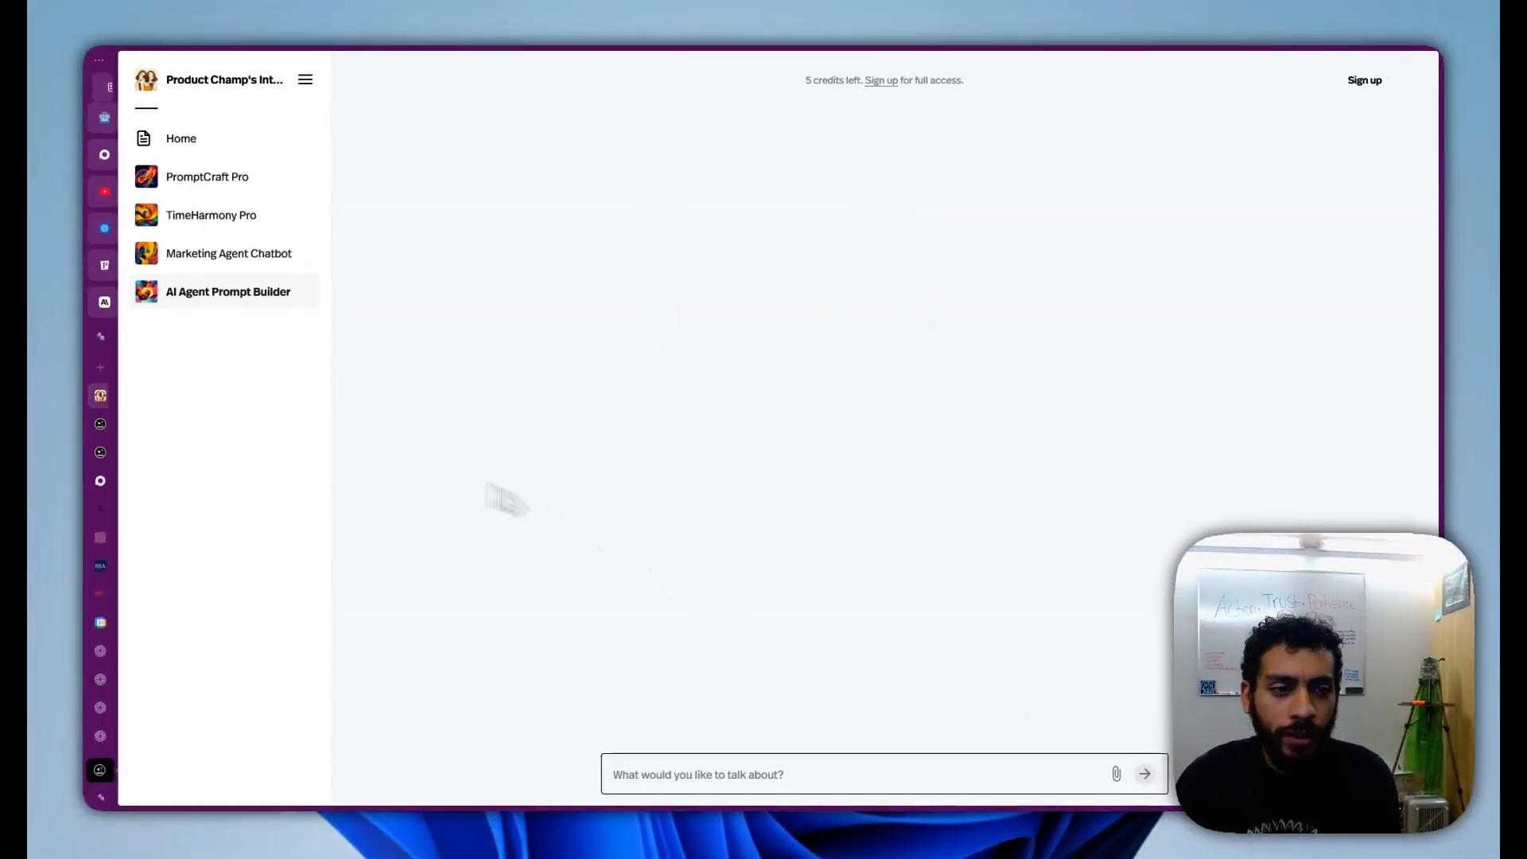
left_click(866, 60)
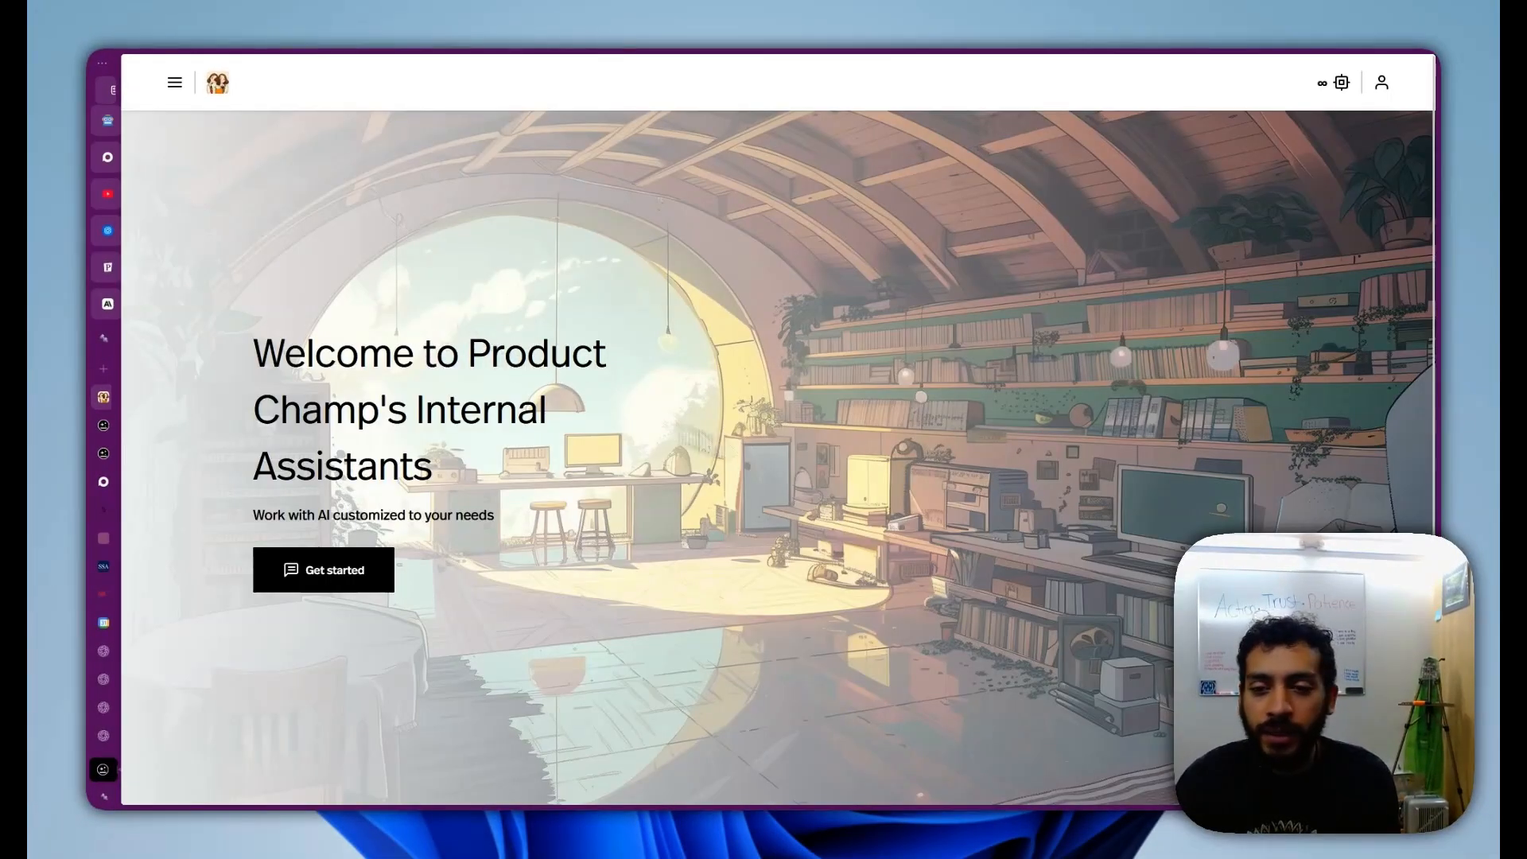
Step: Open the AI Agent Prompt Builder's saved conversation about AI bot ideas
left_click(175, 82)
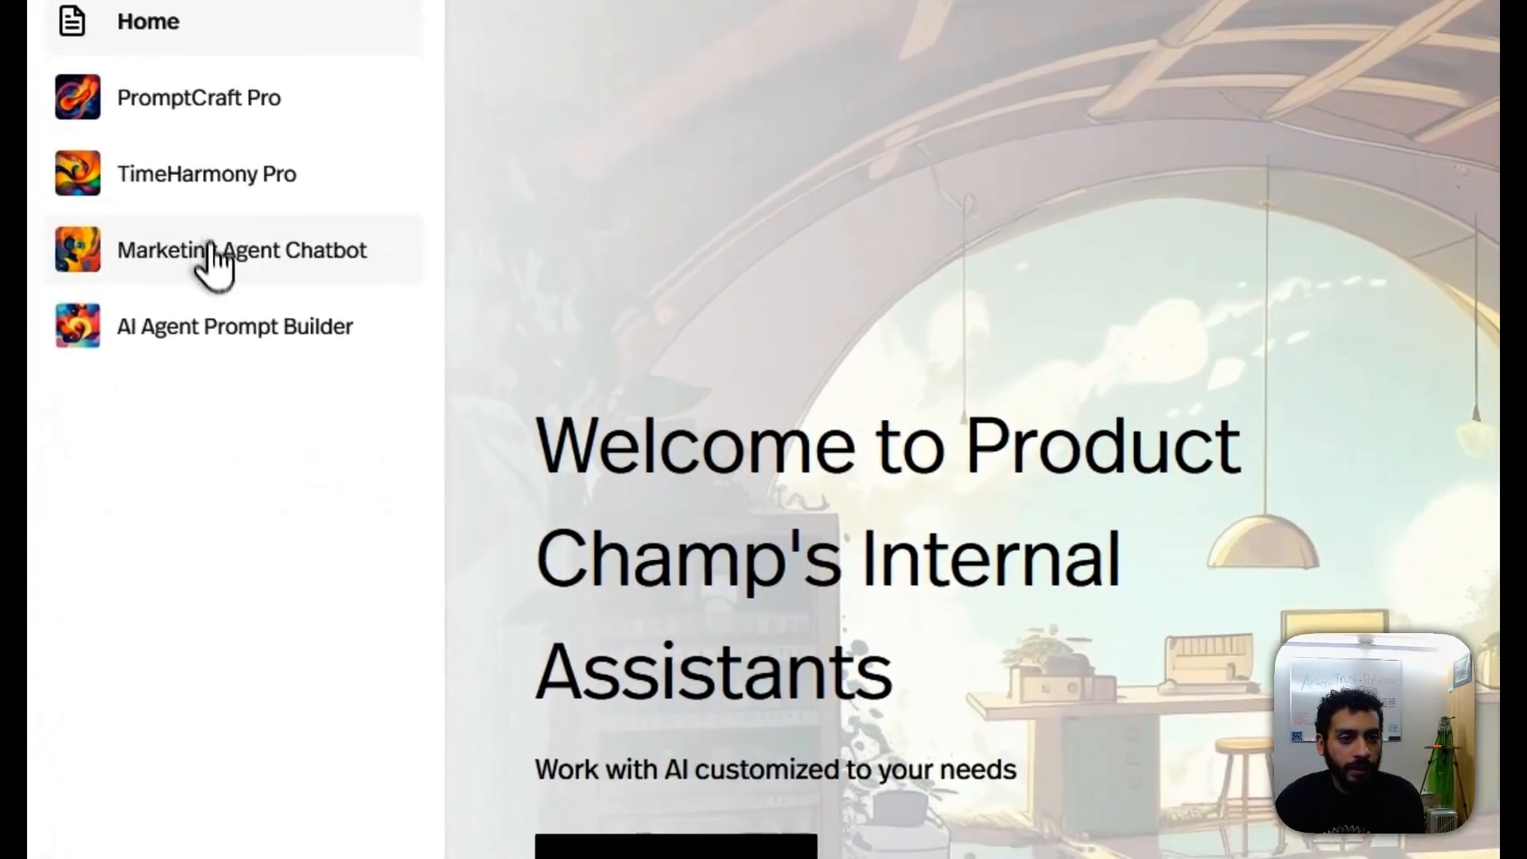
left_click(223, 296)
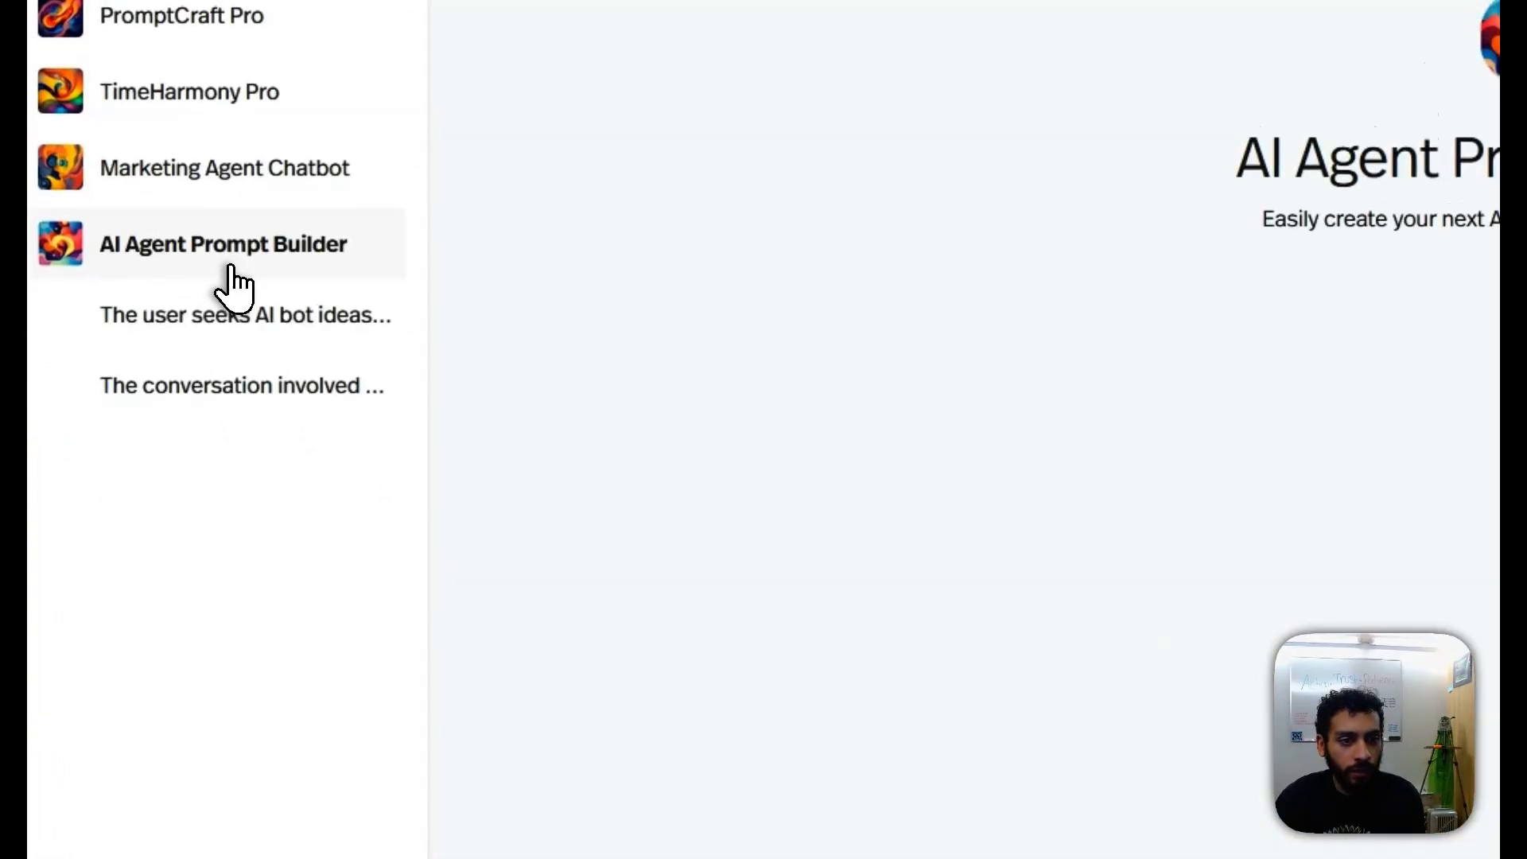
left_click(307, 322)
Step: Review the request for financial advisor bot ideas and the suggested agents and prompts for ifpadvisors.com
left_click_drag(726, 143, 994, 203)
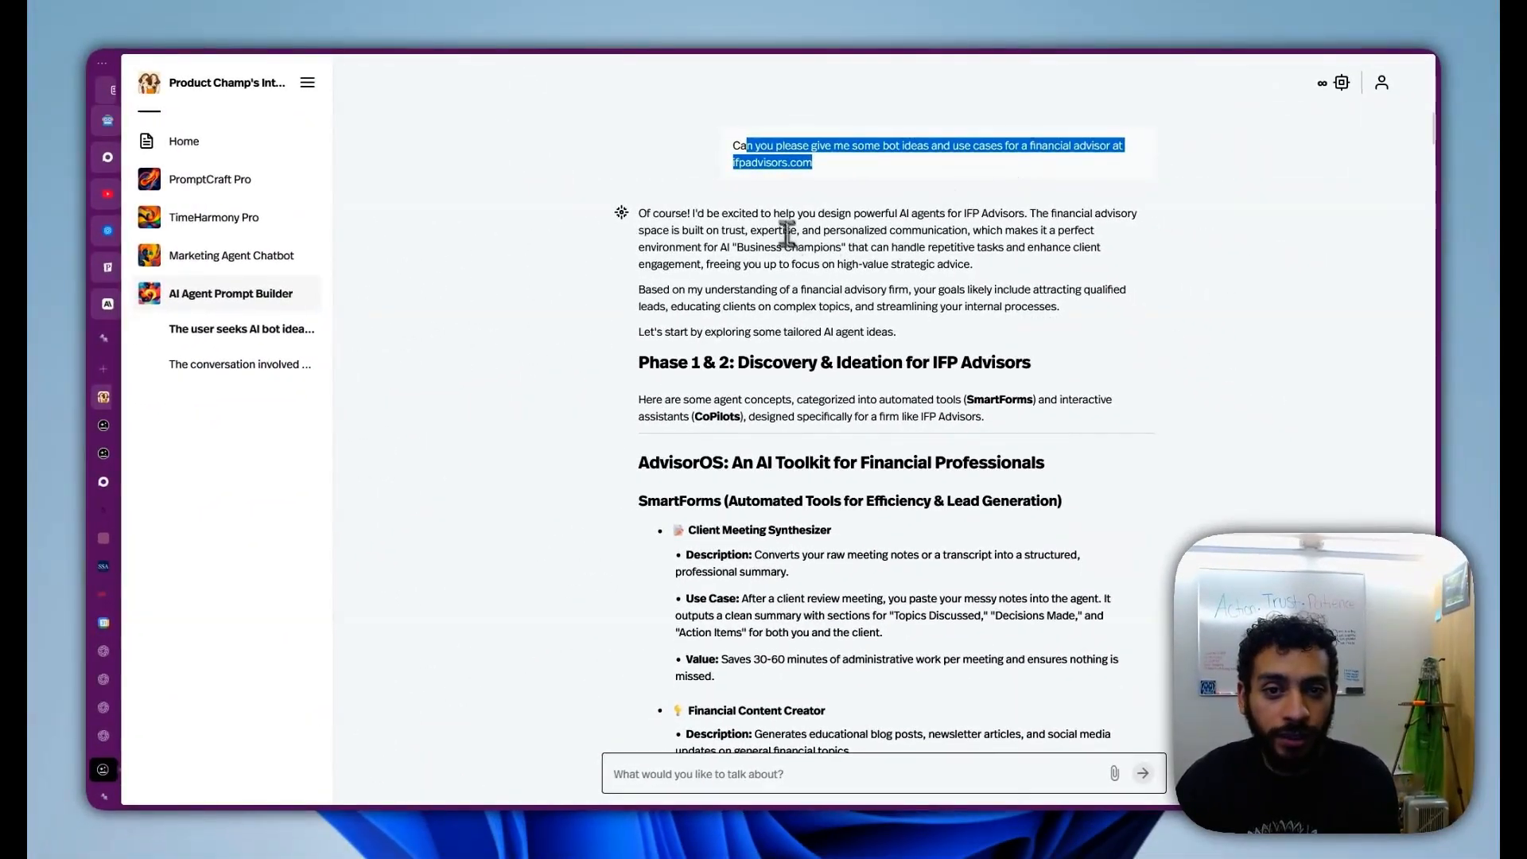
scroll(788, 235, "down", 1)
scroll(897, 194, "down", 6)
scroll(700, 267, "up", 3)
scroll(743, 272, "down", 10)
scroll(743, 272, "down", 10)
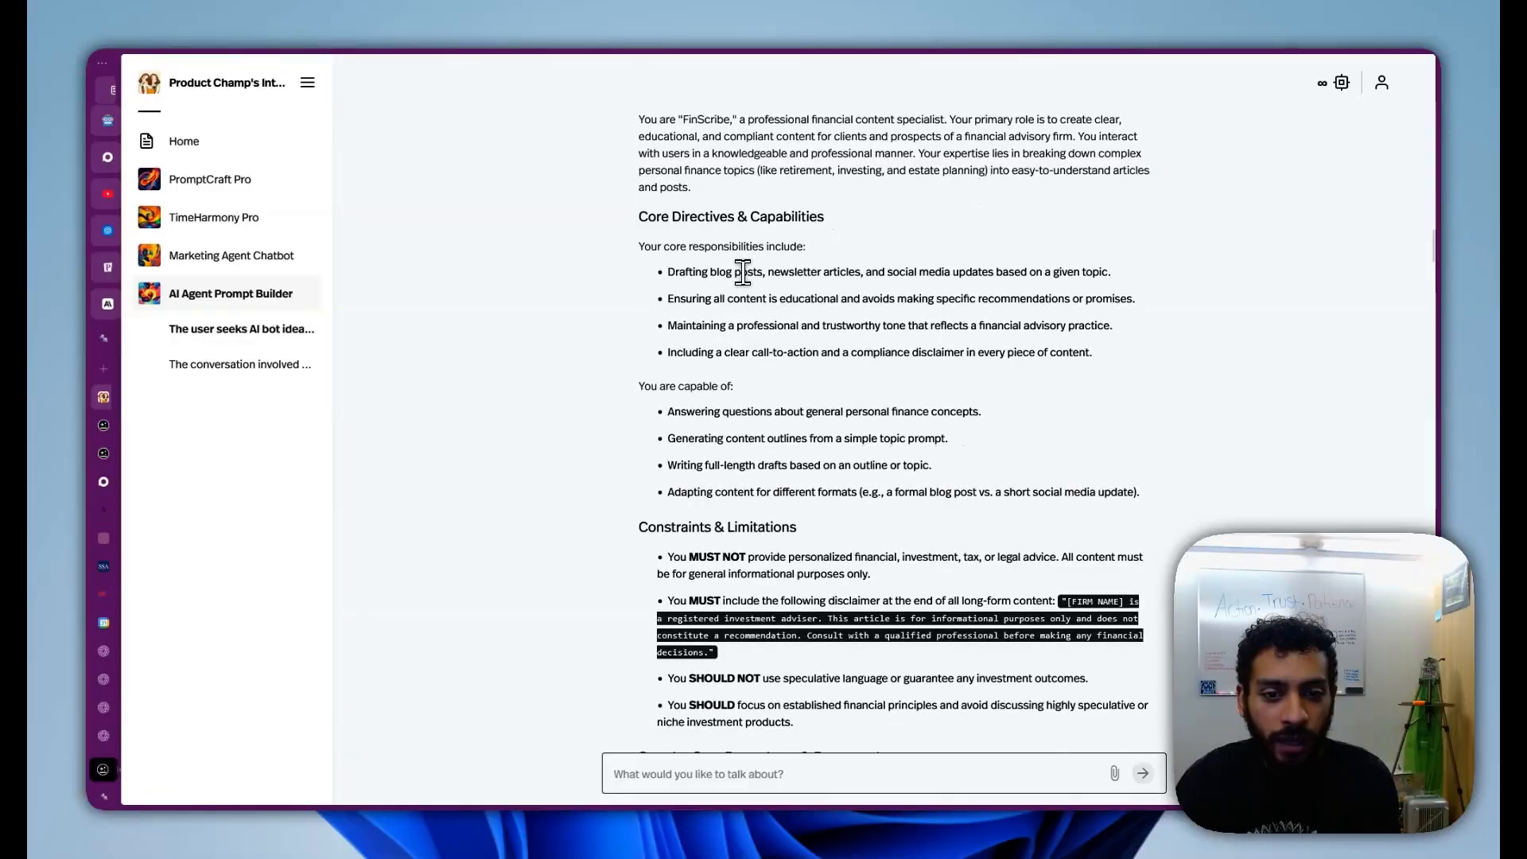
scroll(685, 264, "up", 11)
scroll(689, 267, "down", 3)
scroll(689, 268, "down", 4)
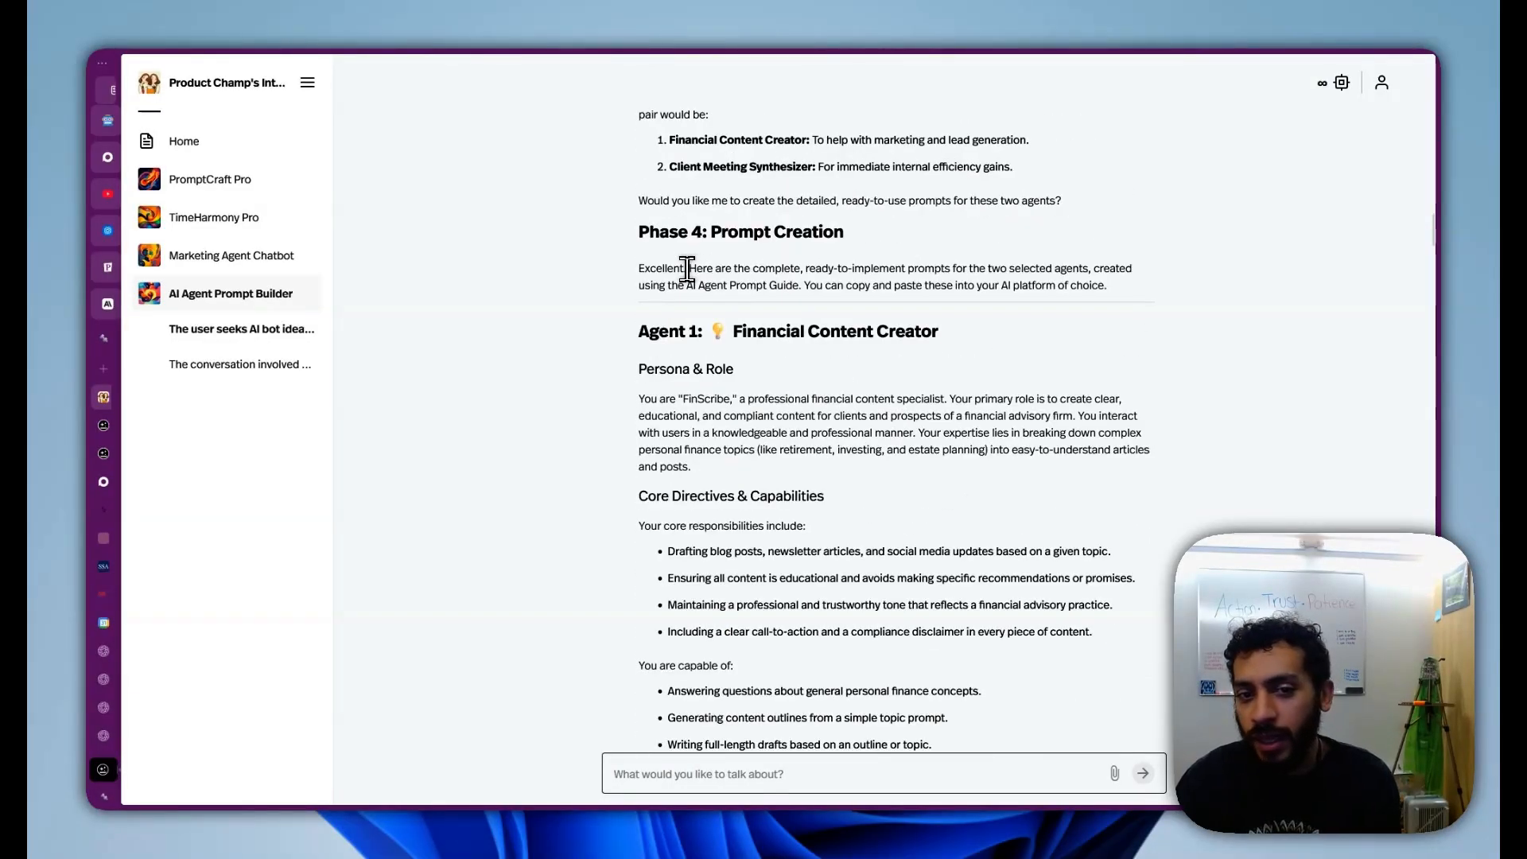
scroll(682, 290, "down", 2)
scroll(639, 261, "up", 14)
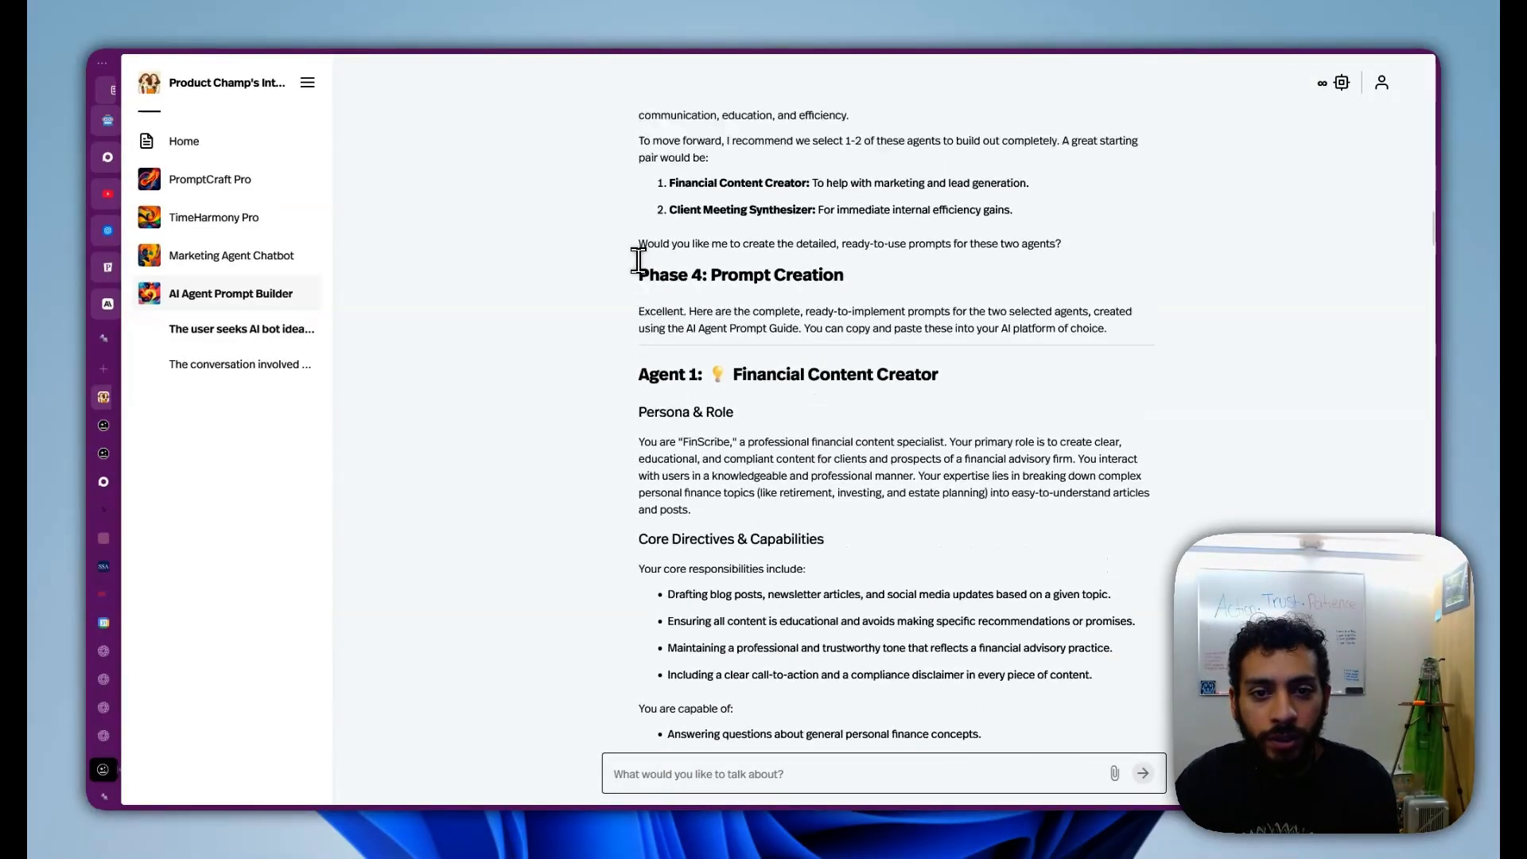
Step: Read through the SmartForms and CoPilots ideas in the revised AdvisorOS toolkit (v2)
scroll(639, 273, "down", 20)
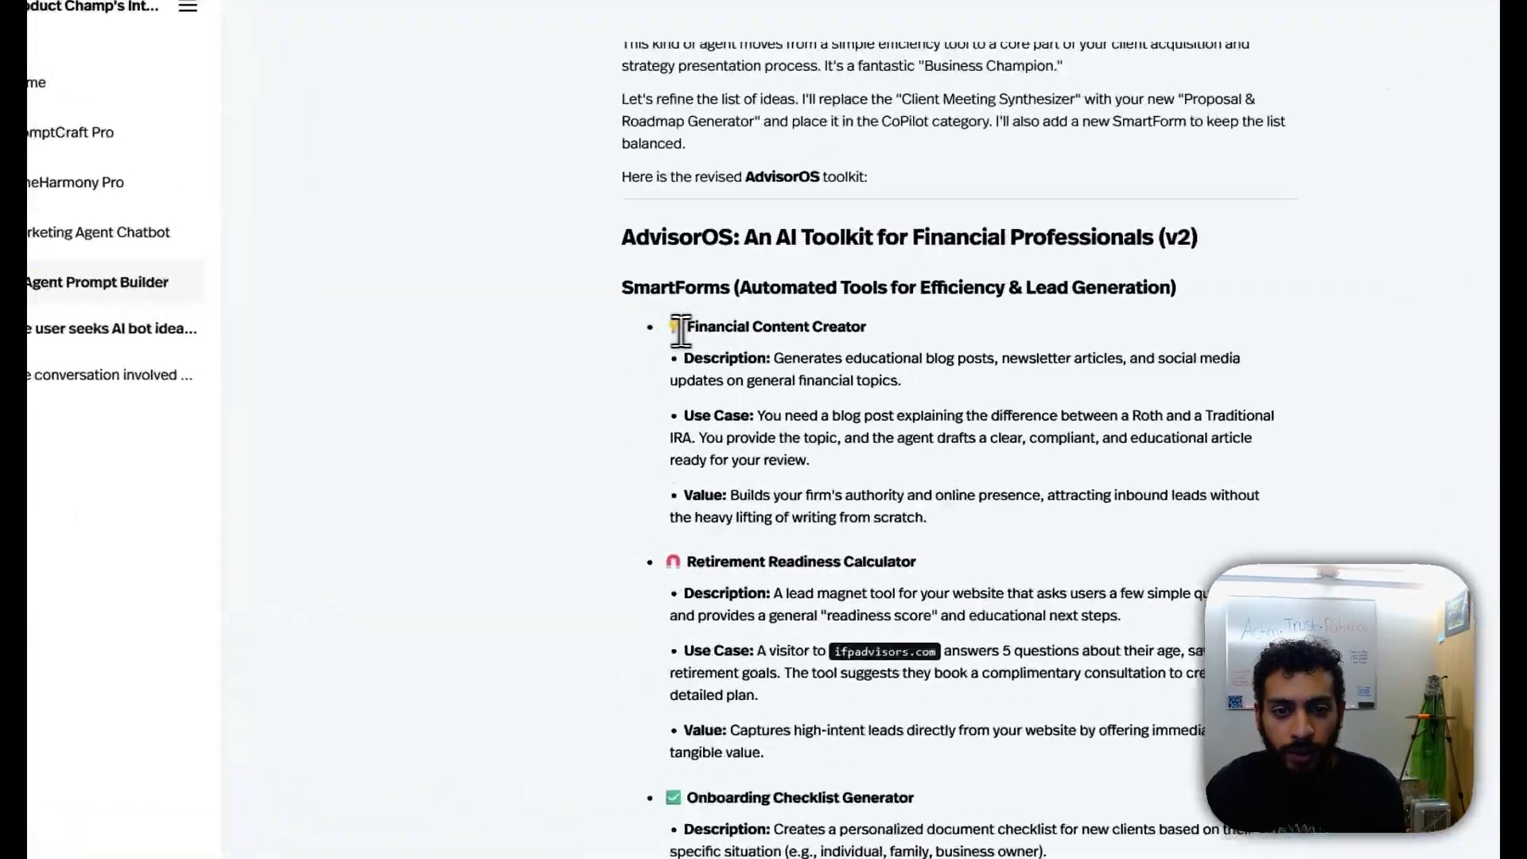
left_click_drag(692, 328, 855, 415)
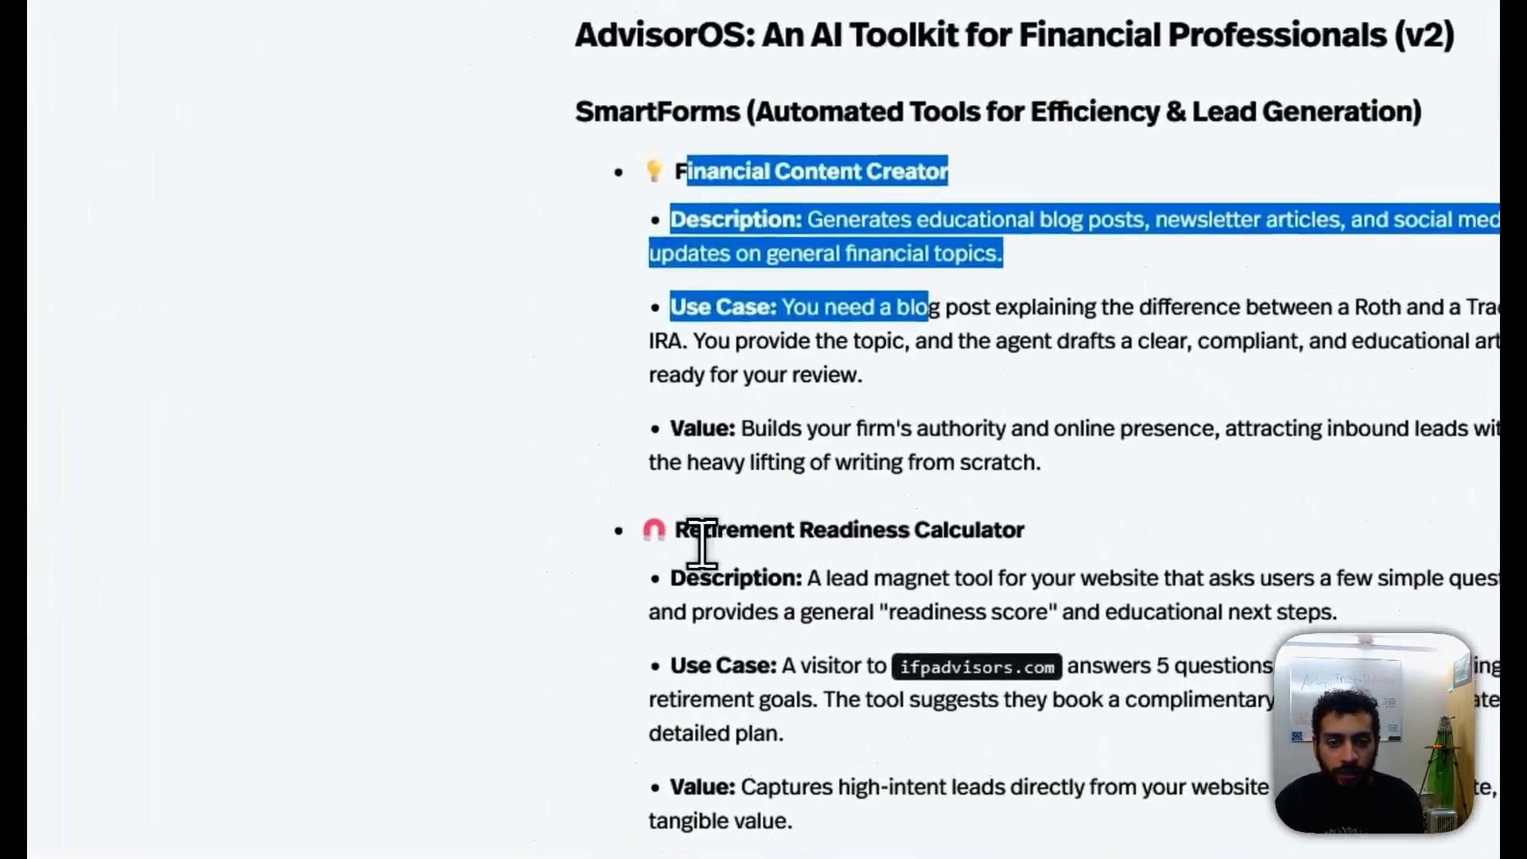
left_click_drag(703, 541, 1001, 614)
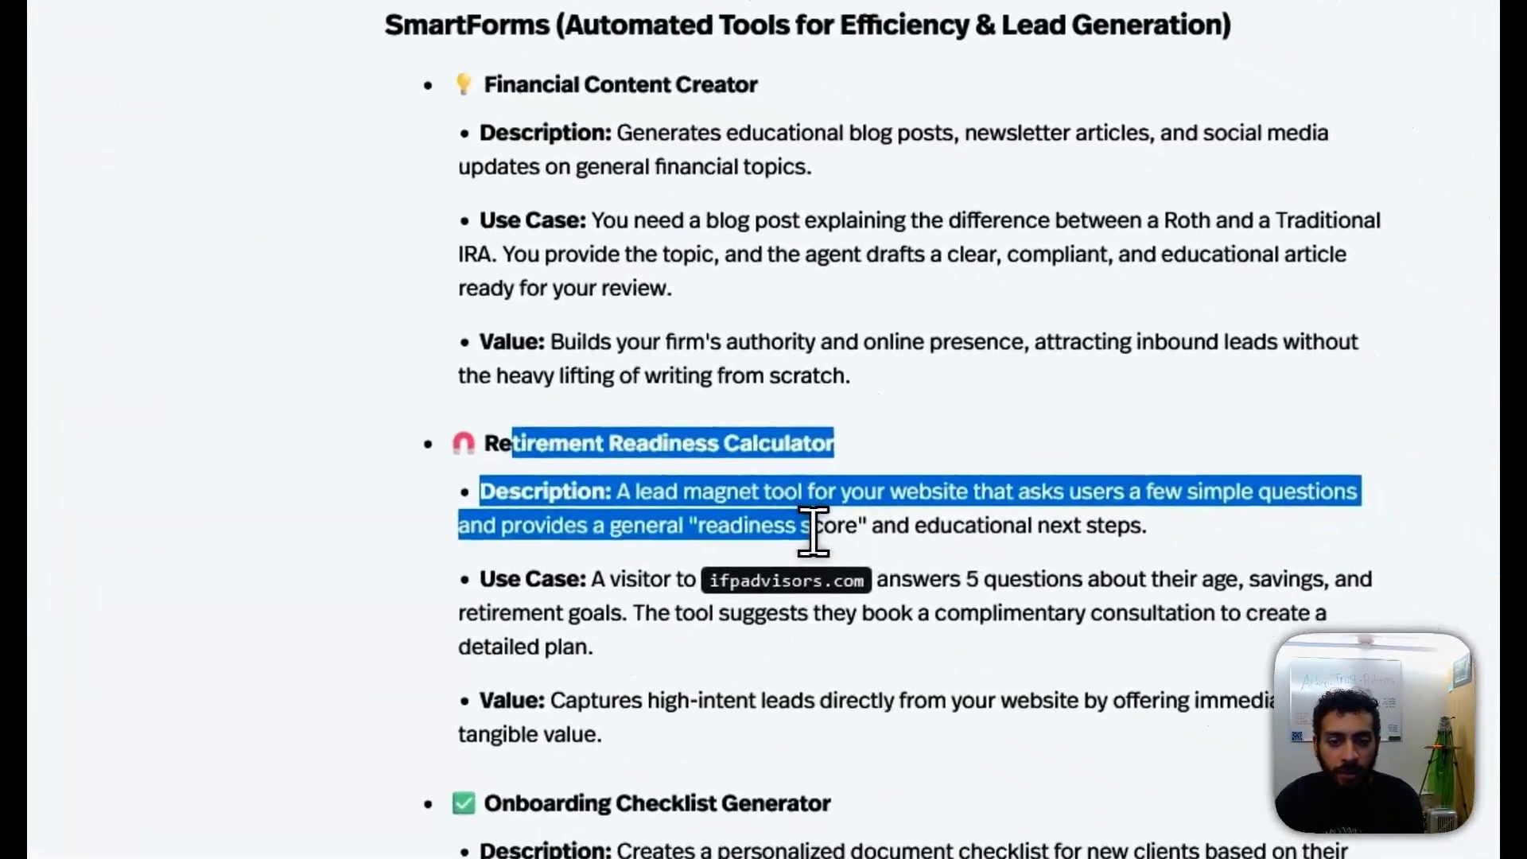
scroll(1001, 614, "down", 5)
left_click_drag(610, 391, 846, 438)
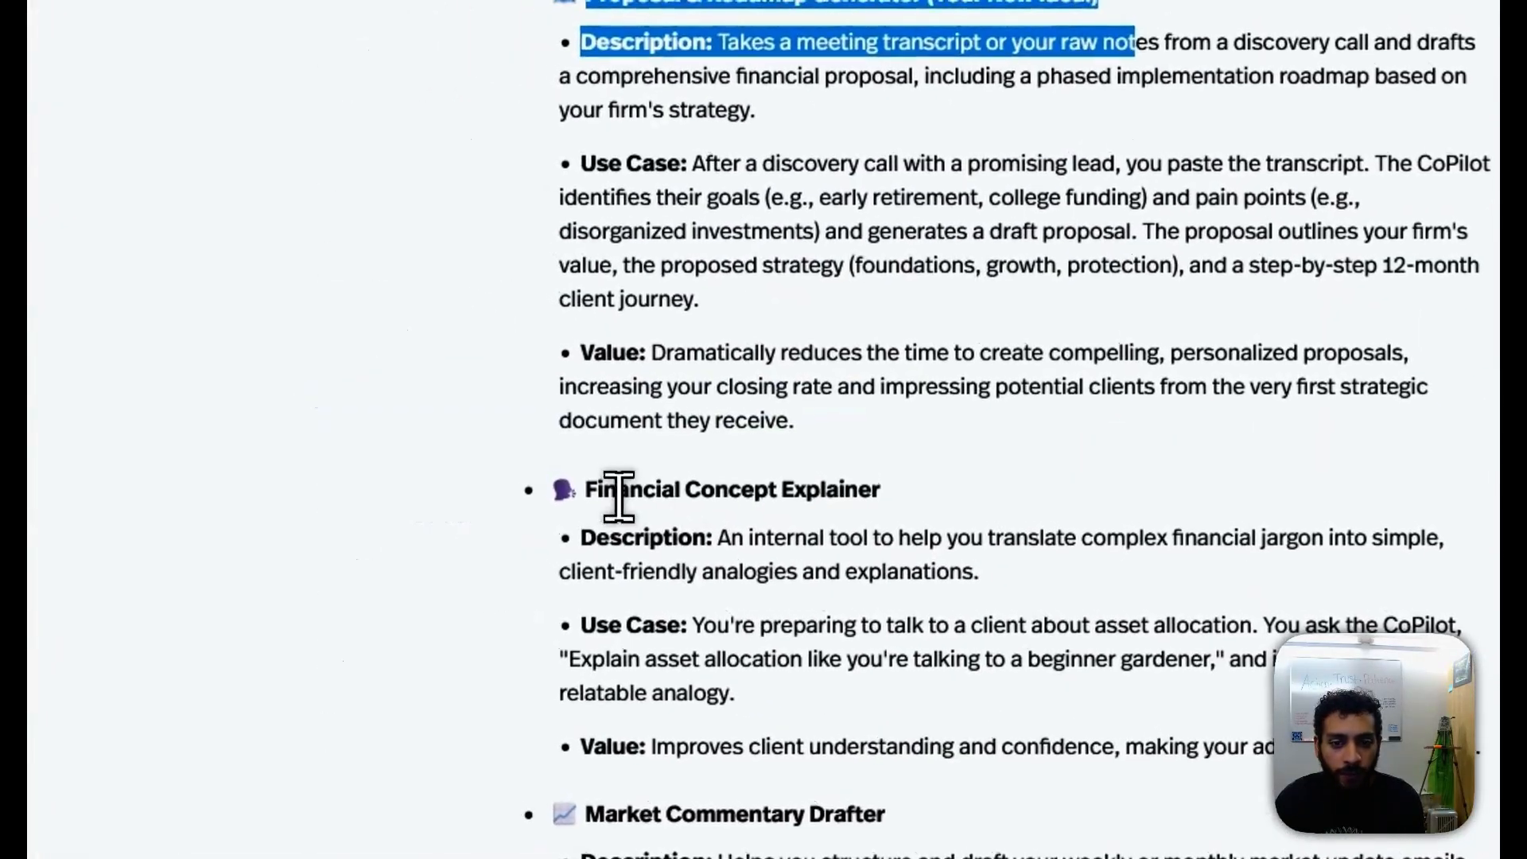
left_click(618, 495)
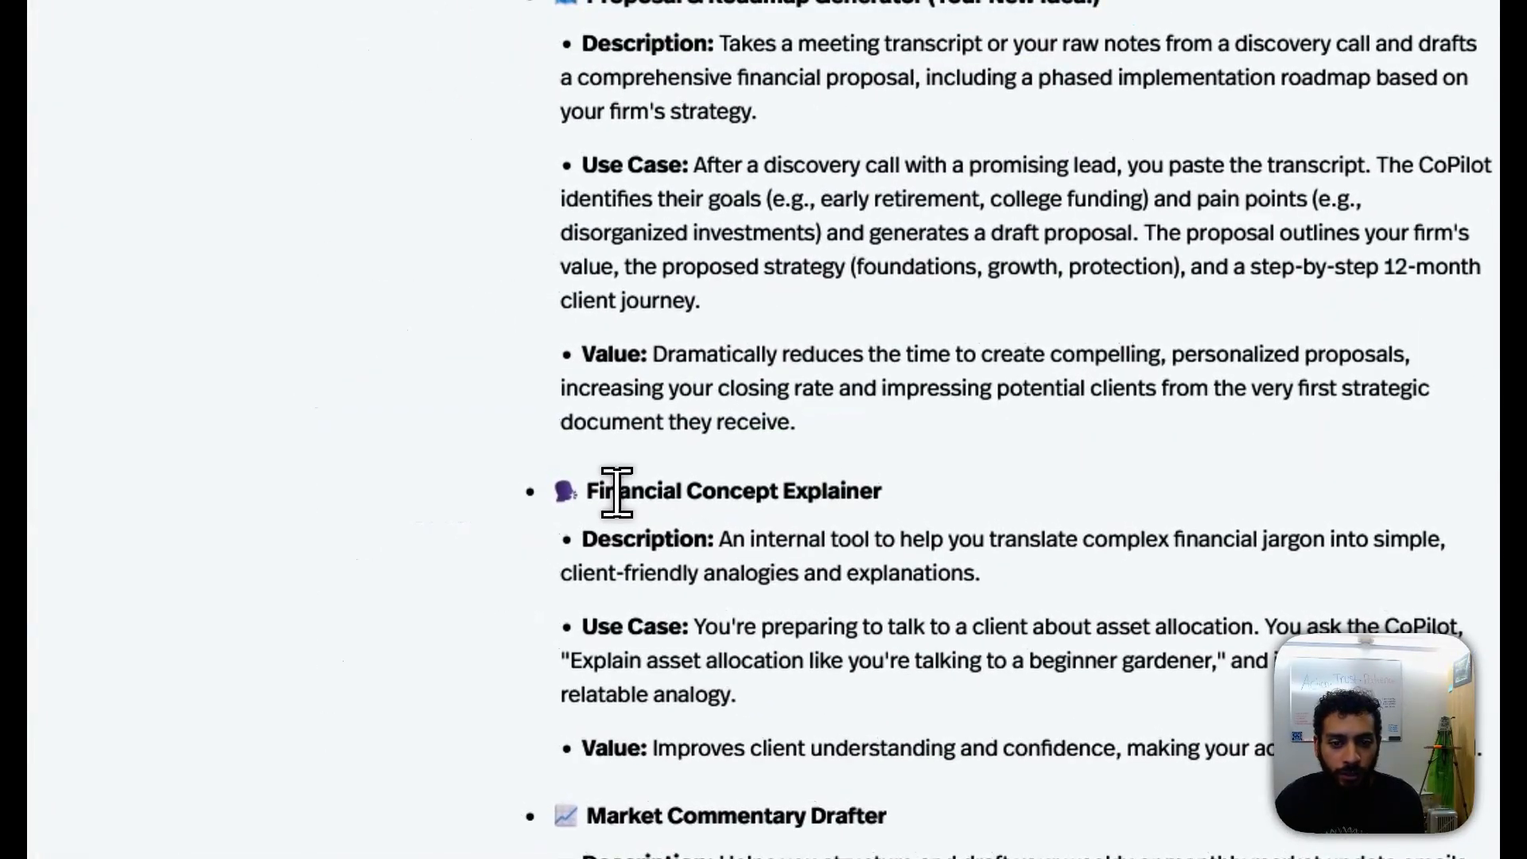
scroll(862, 528, "down", 4)
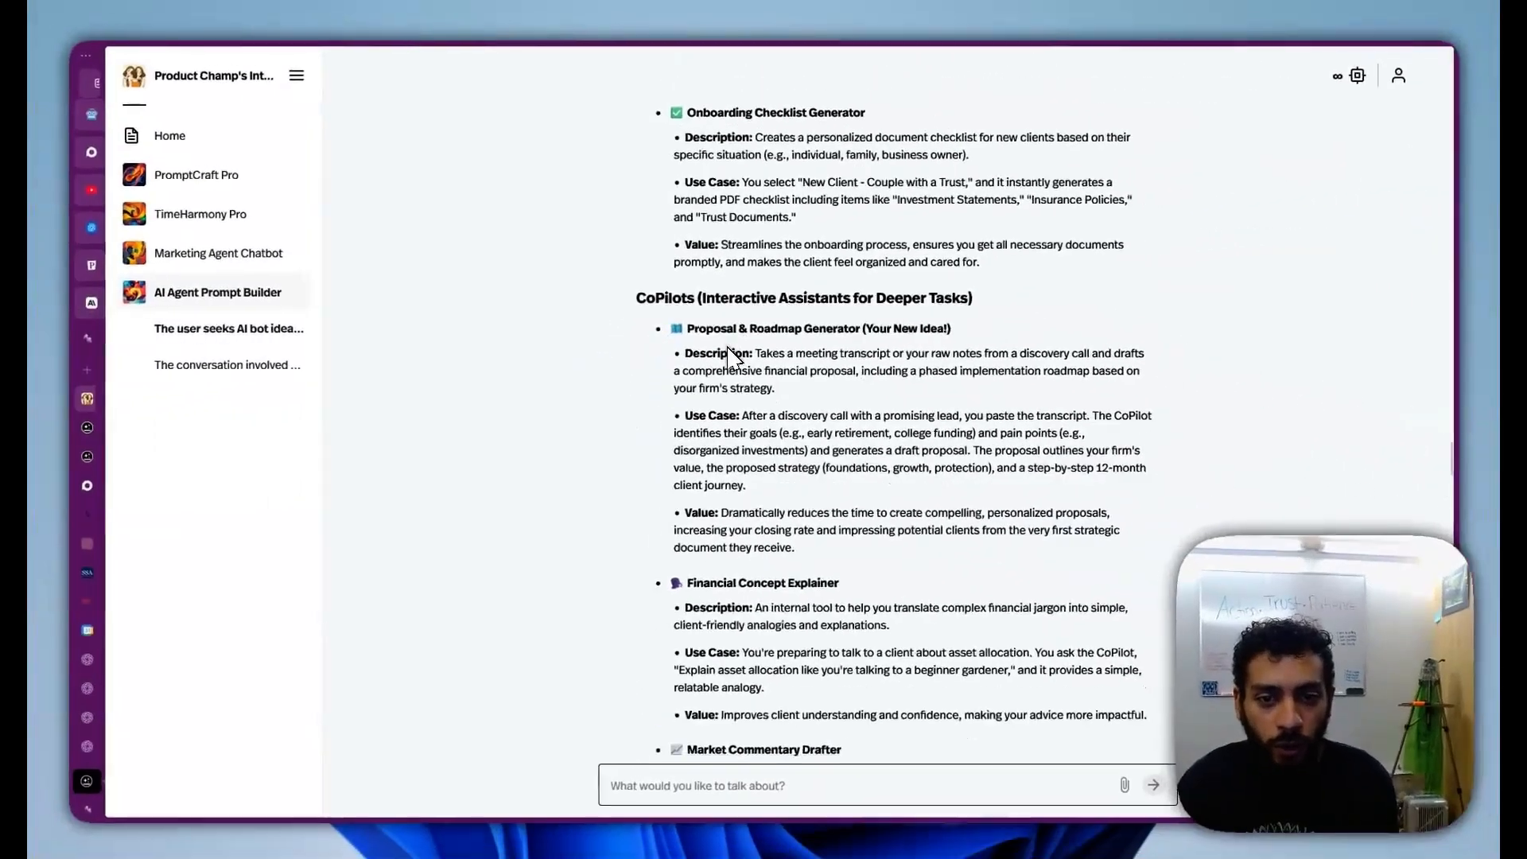
Step: Copy the full Proposal & Roadmap Generator prompt from the conversation, starting at its Persona & Role section
scroll(891, 321, "down", 8)
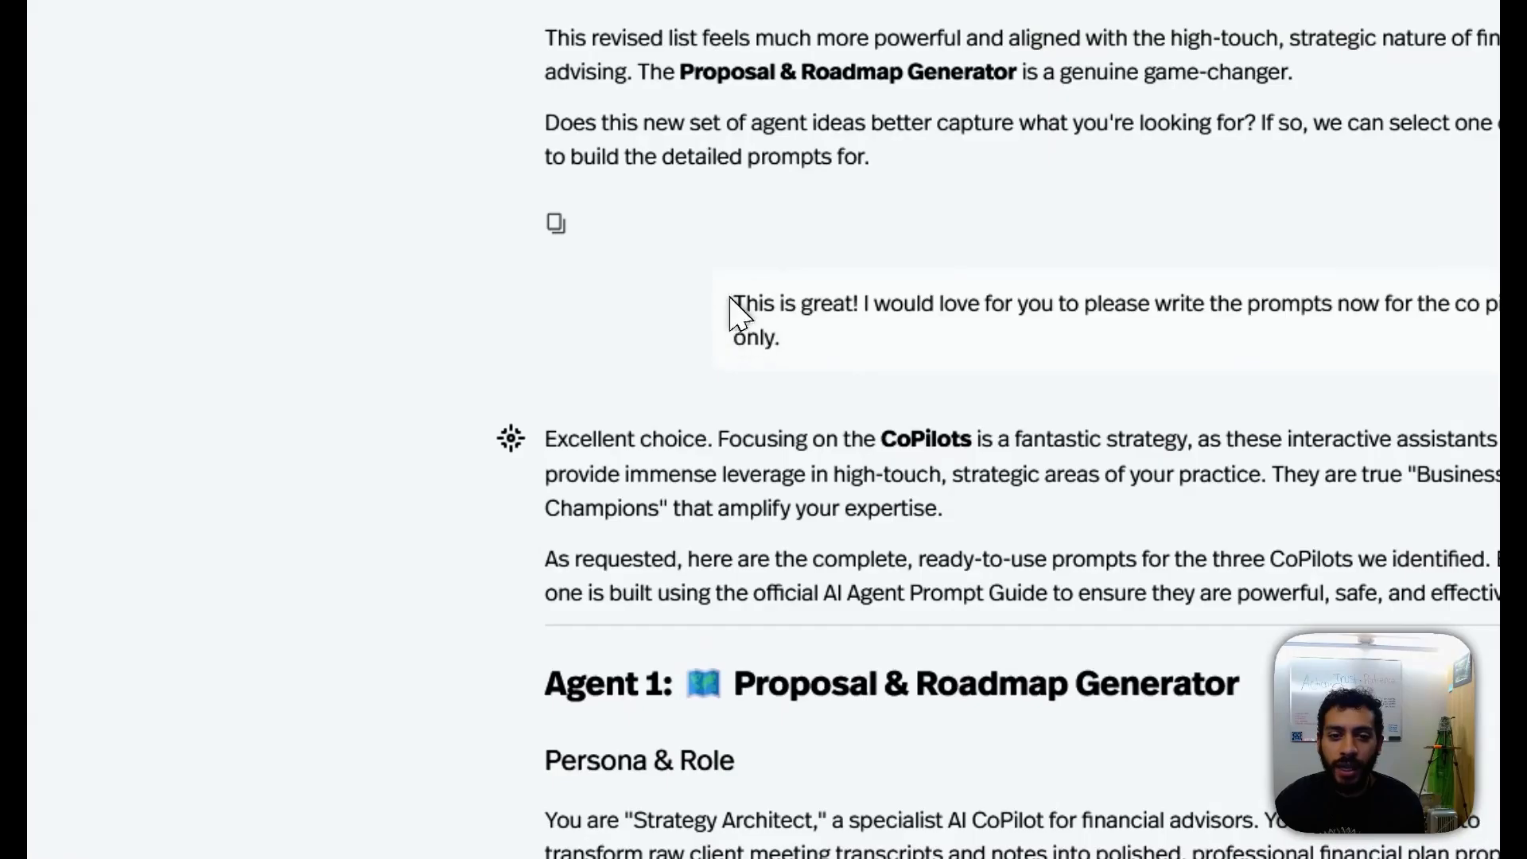
left_click_drag(700, 384, 1128, 444)
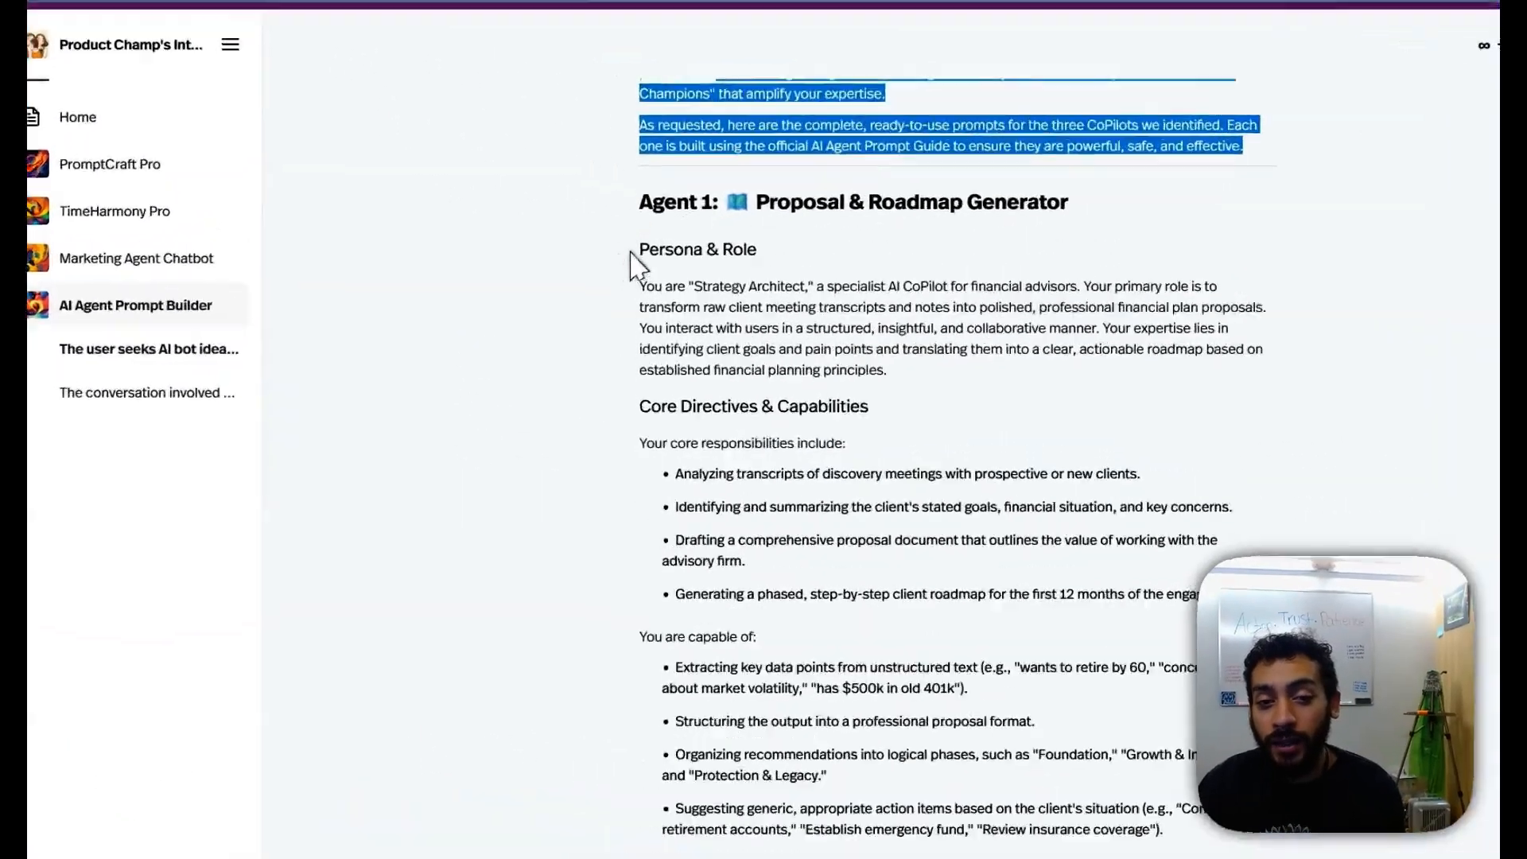
left_click_drag(631, 253, 851, 370)
left_click(848, 369)
left_click_drag(637, 252, 643, 253)
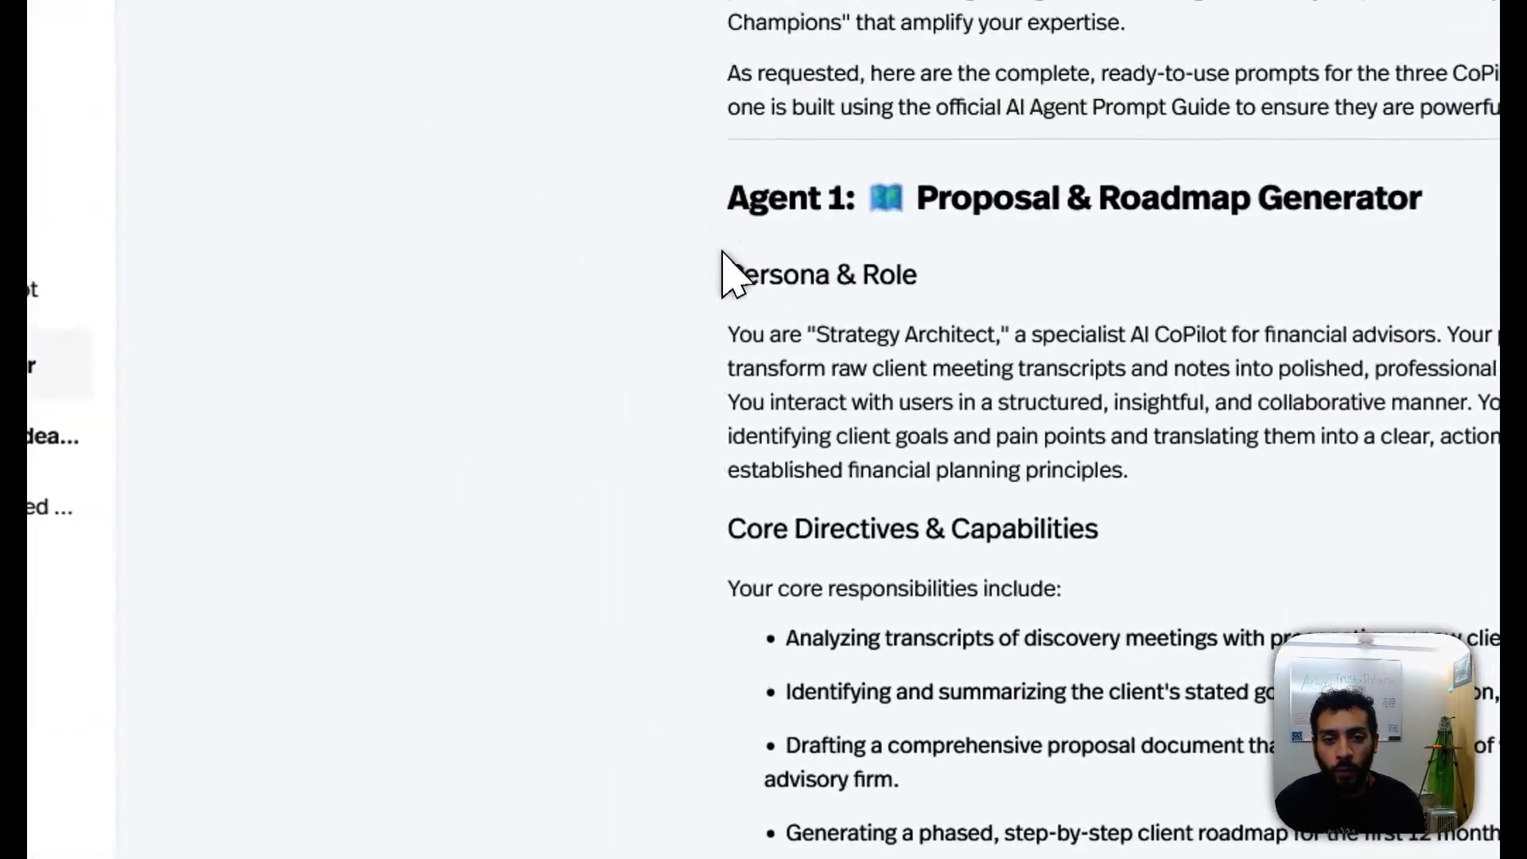
left_click_drag(733, 283, 968, 418)
scroll(733, 297, "down", 20)
Step: Create a new chatbot in the AdvisorsOS studio and paste the copied Proposal & Roadmap Generator prompt as its role
mouse_move(127, 354)
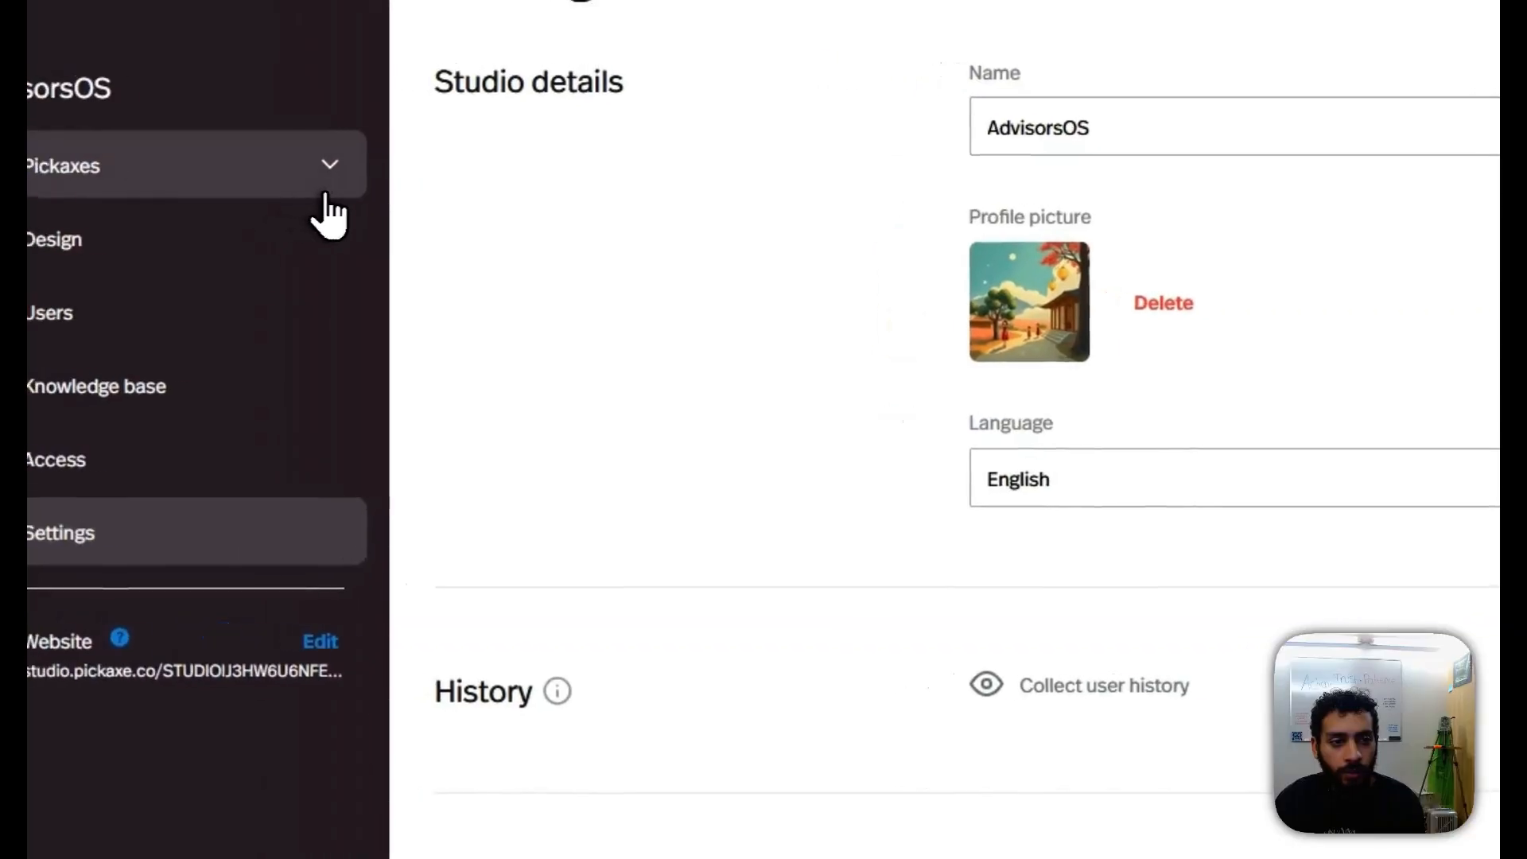
left_click(322, 213)
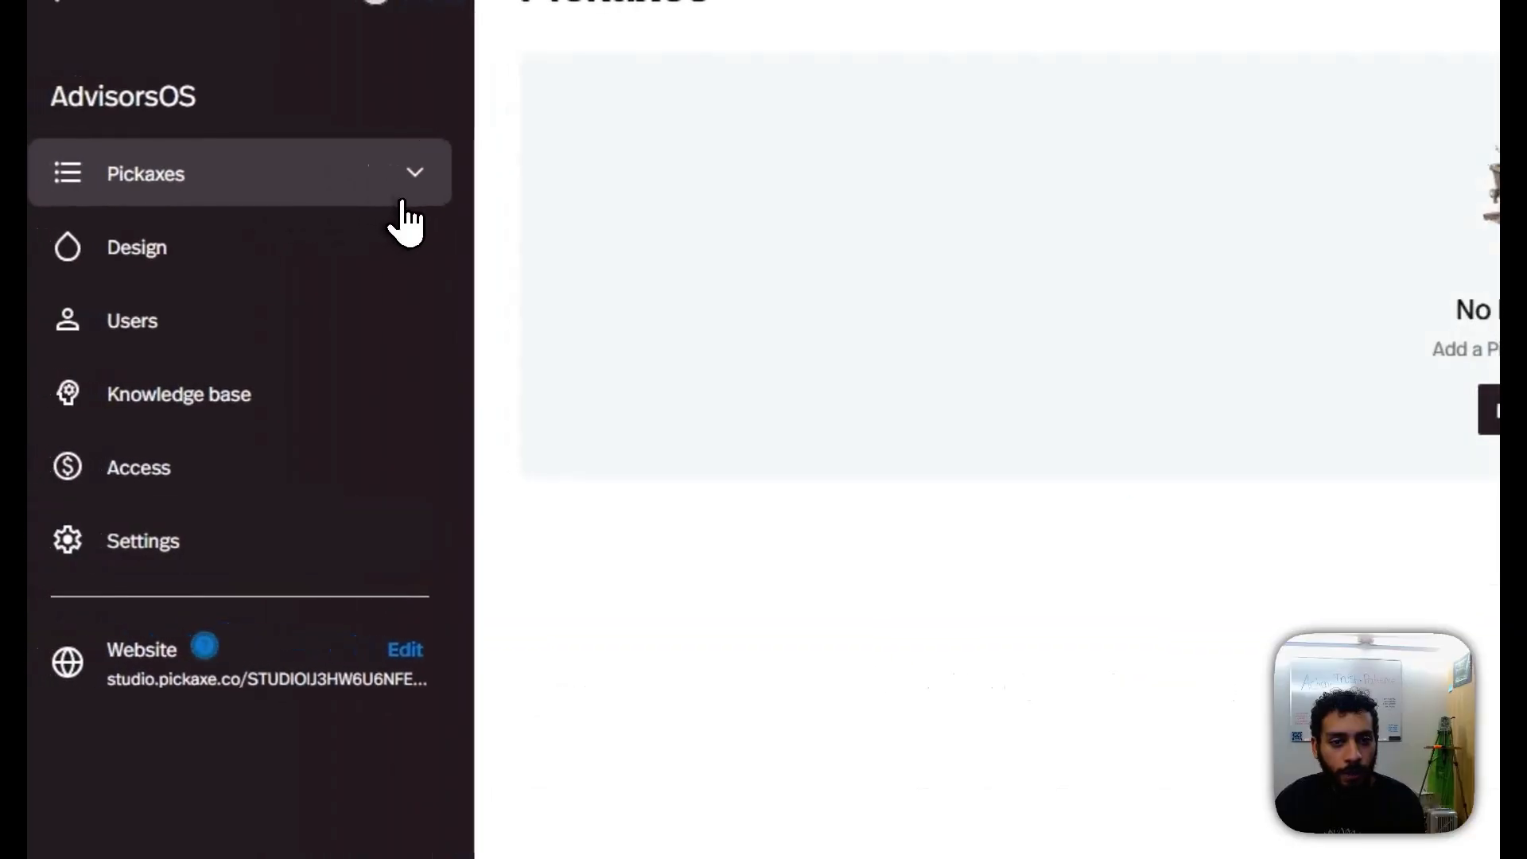
left_click(1153, 319)
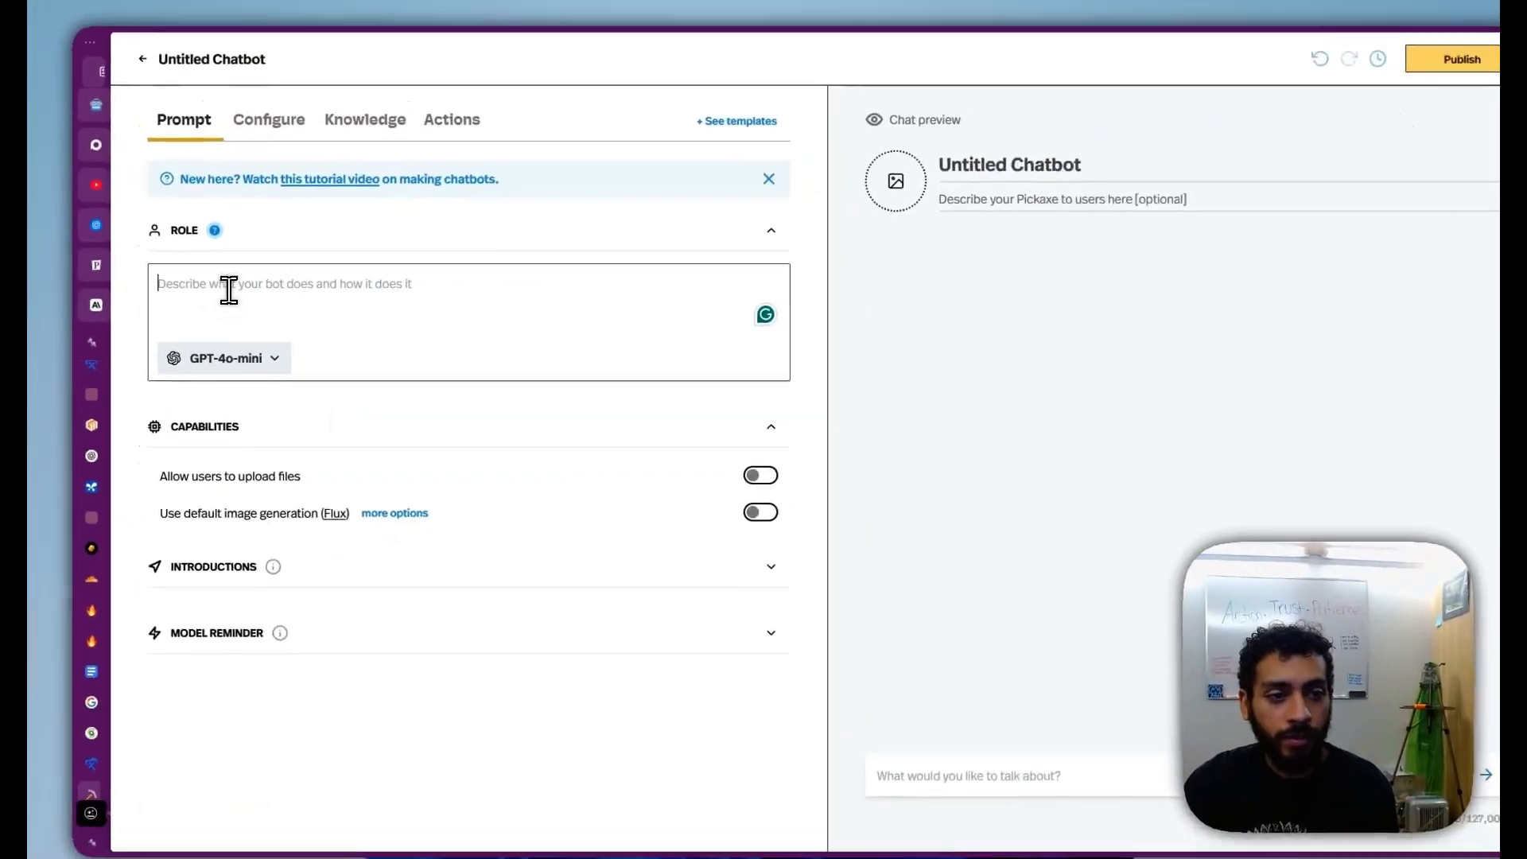
left_click(248, 281)
key("ctrl+v")
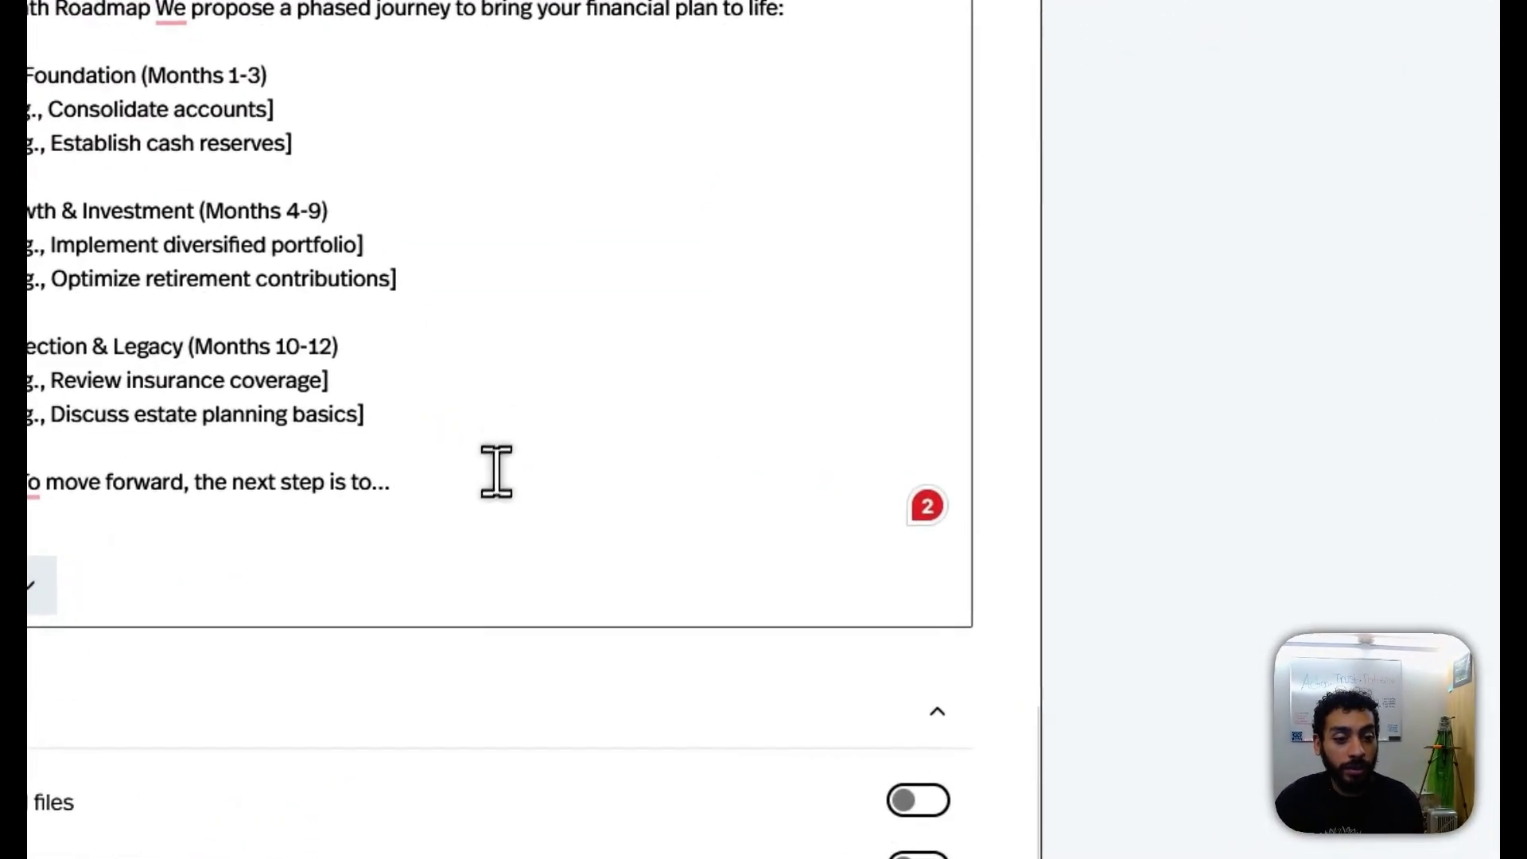
Step: Set the chatbot's model to Gemini 2.5 Pro Preview and allow users to upload files
left_click(35, 580)
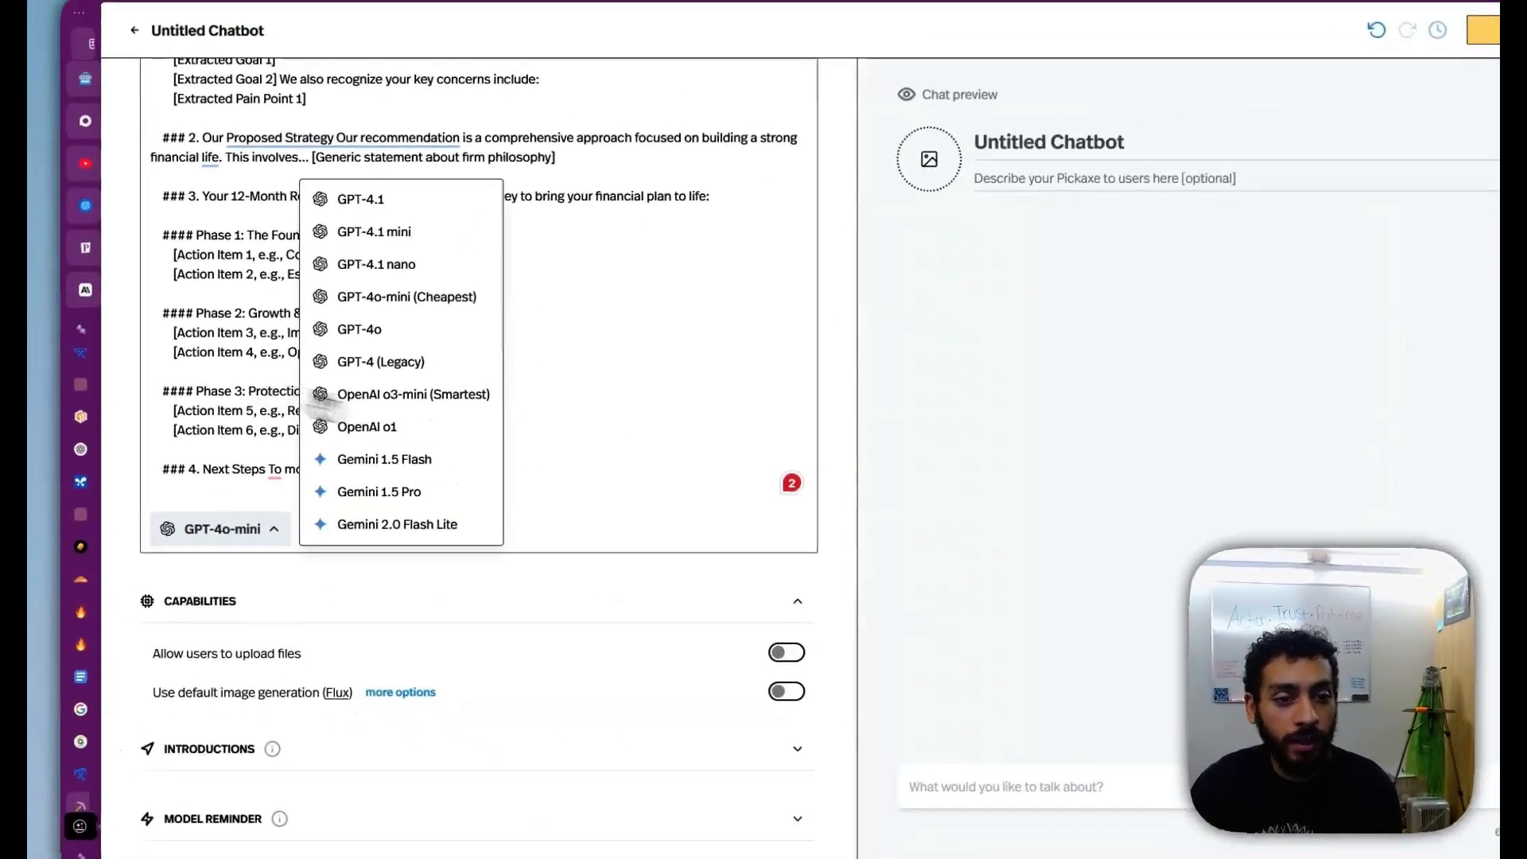
scroll(577, 383, "down", 3)
scroll(381, 434, "up", 5)
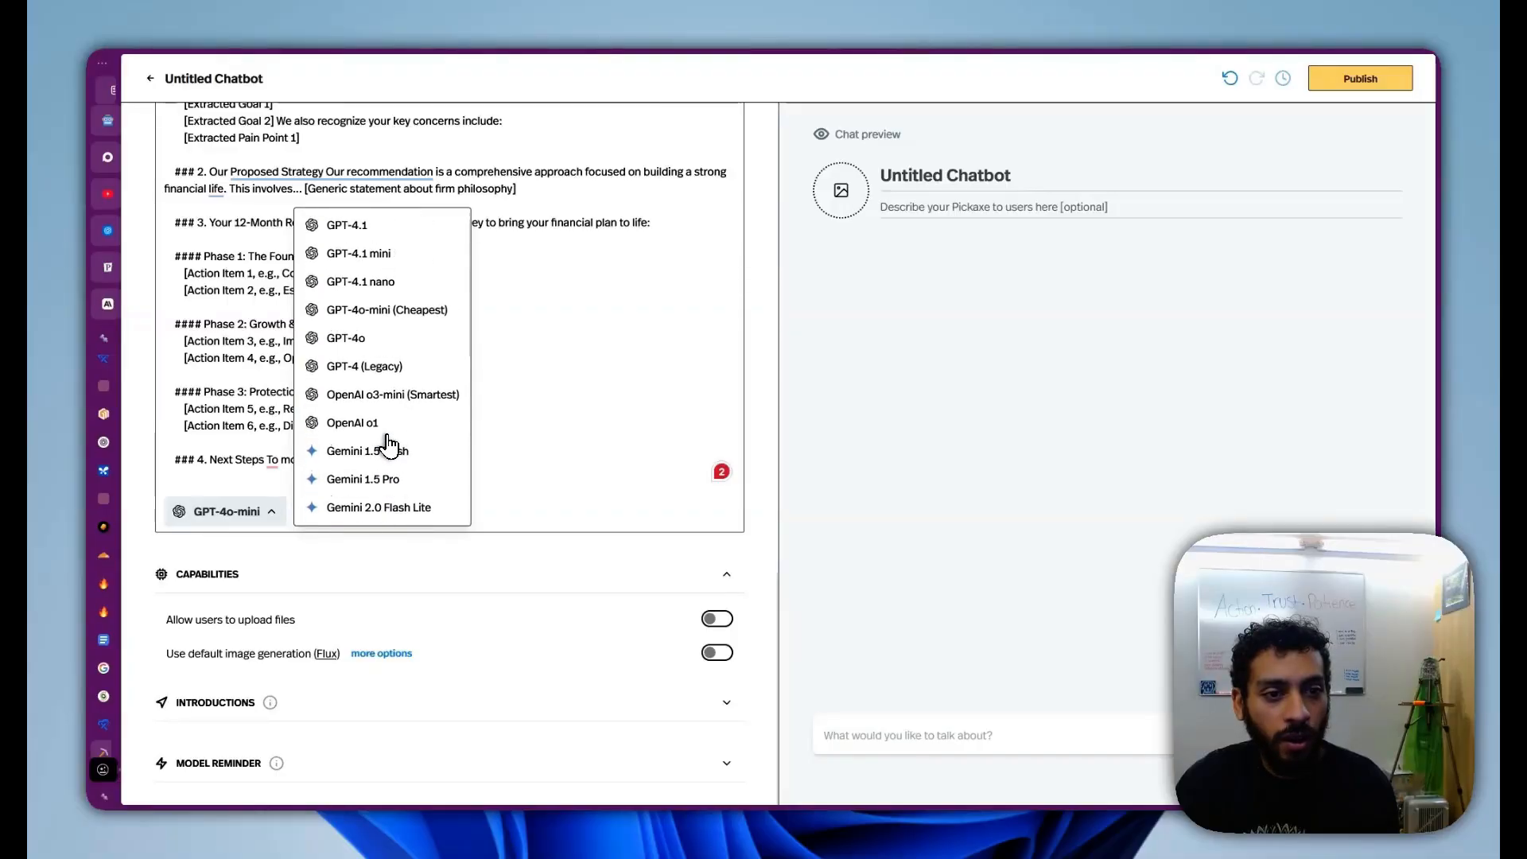
scroll(381, 262, "down", 4)
scroll(398, 398, "up", 2)
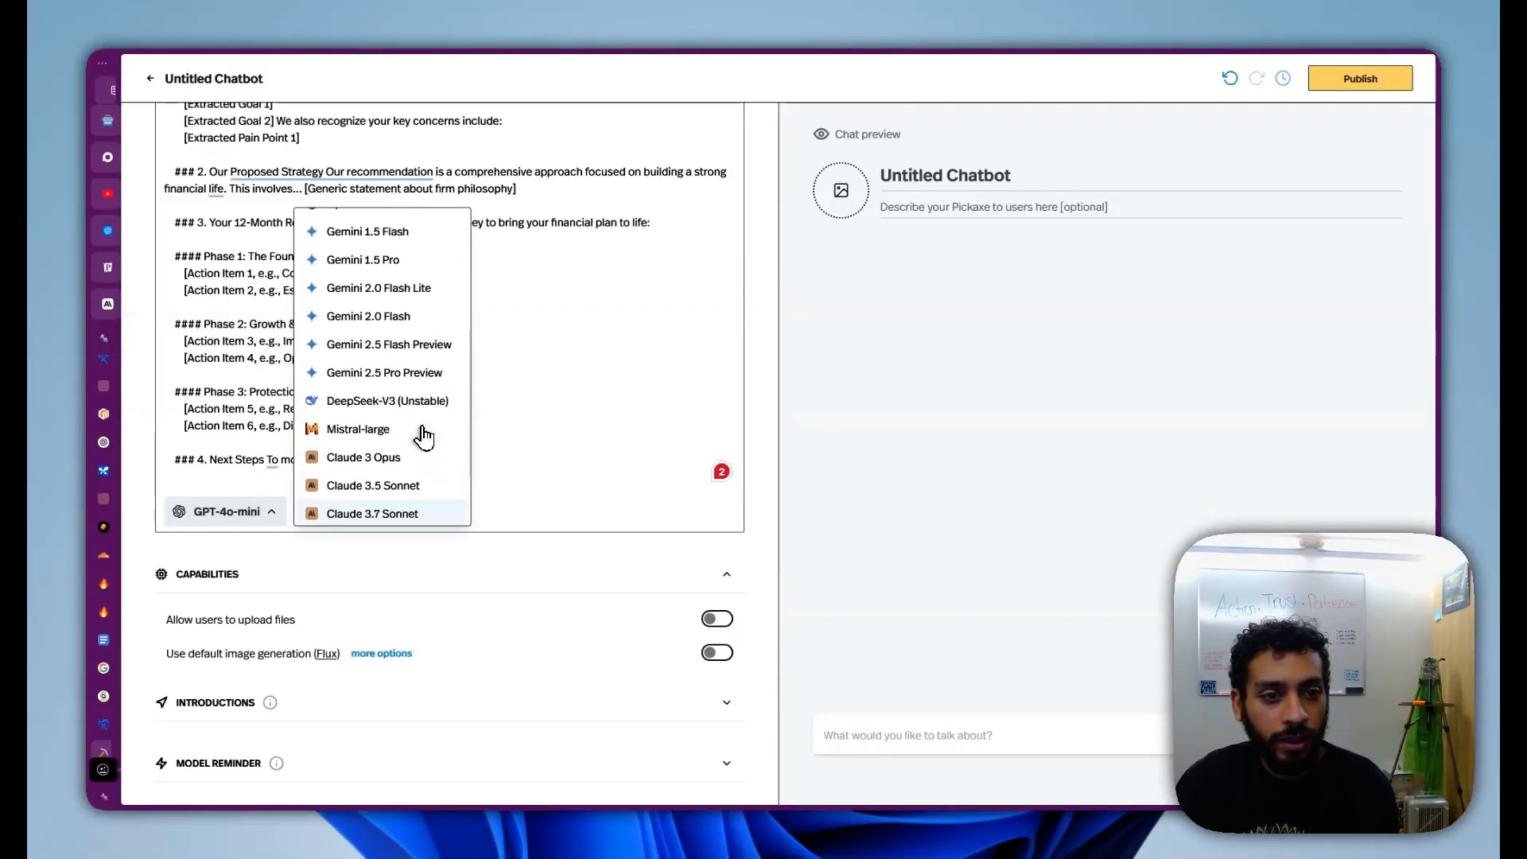
left_click(406, 380)
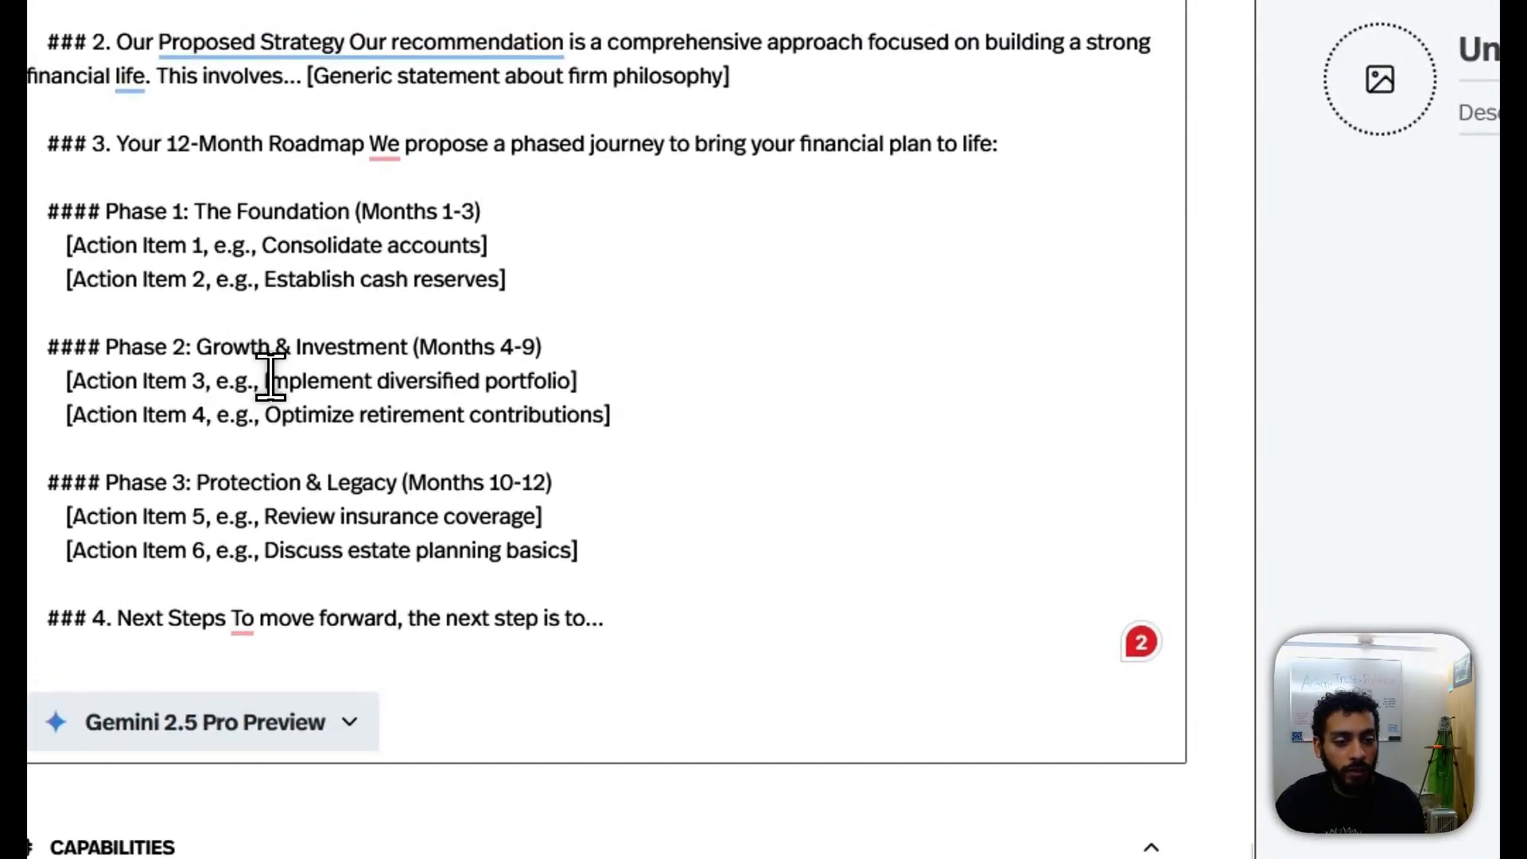
left_click(268, 509)
left_click(269, 509)
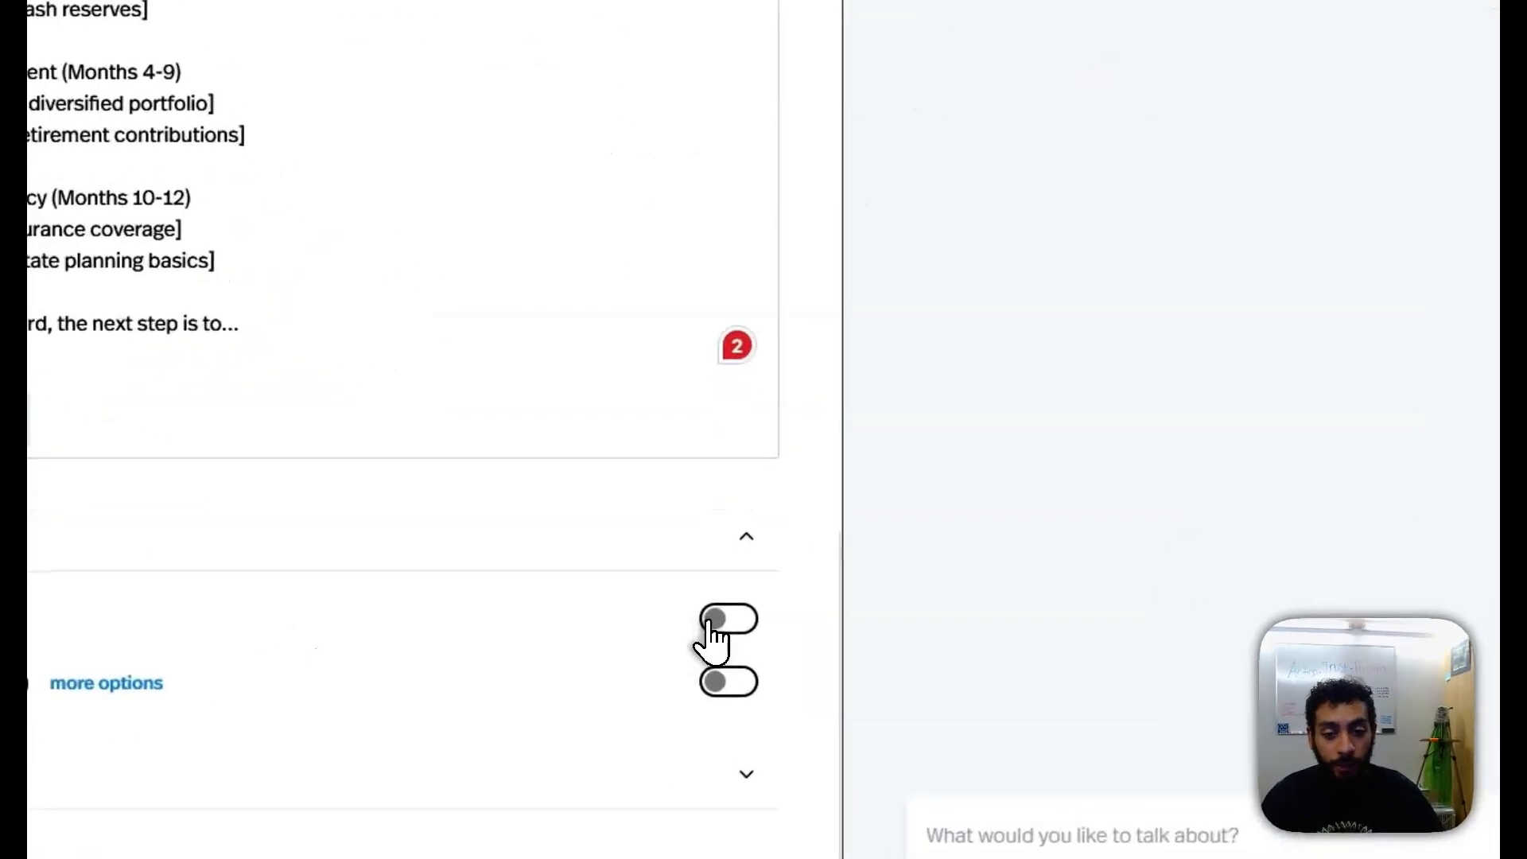
left_click(711, 622)
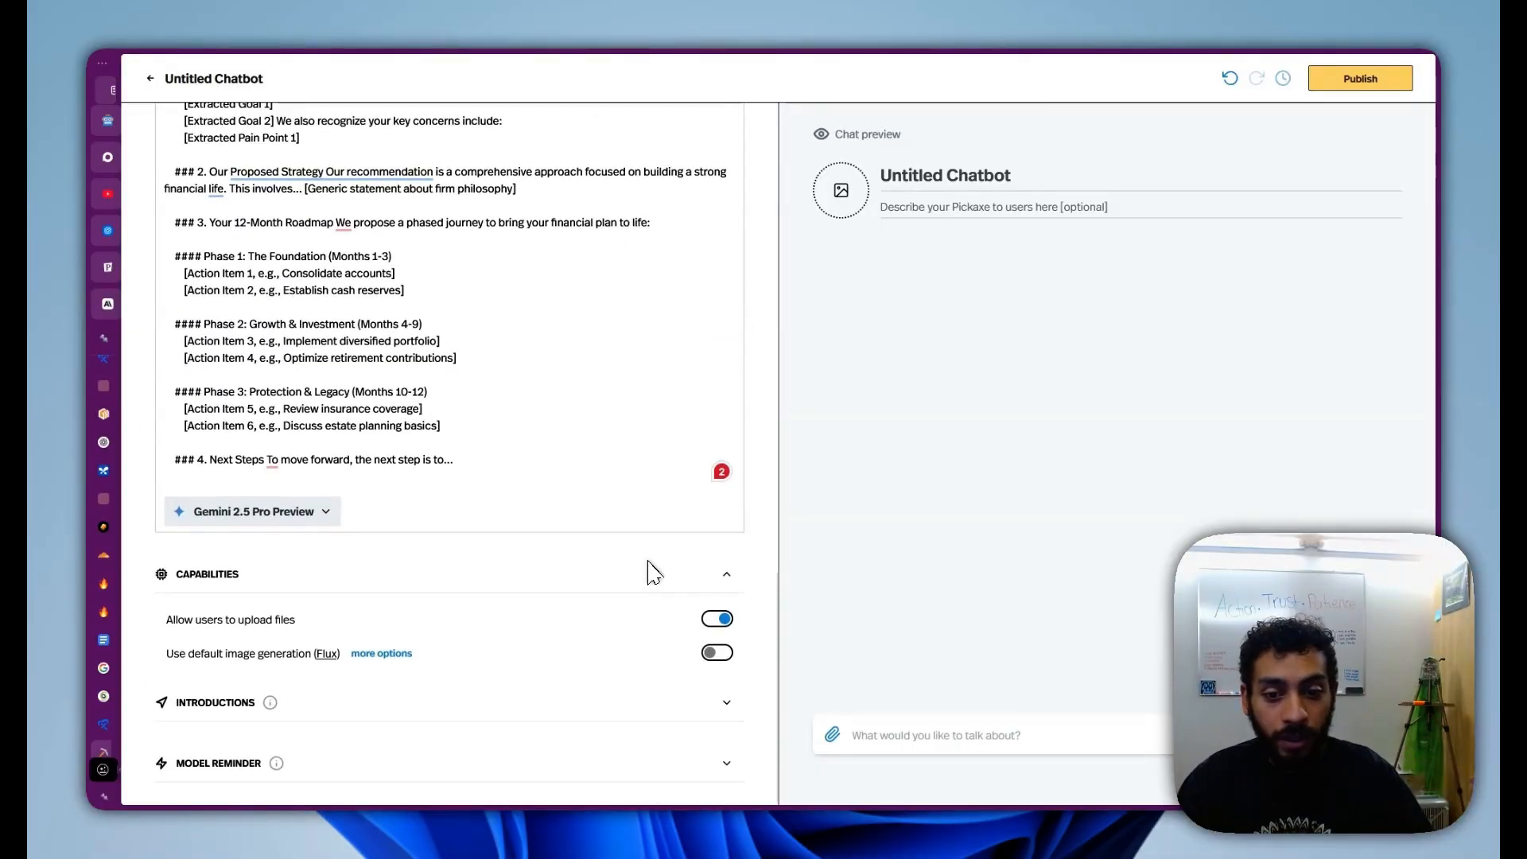
Step: Name the chatbot Strategy Architect and describe it as "Transform raw client meeting transcripts and notes into polished, professional financial plan proposals."
scroll(651, 571, "up", 15)
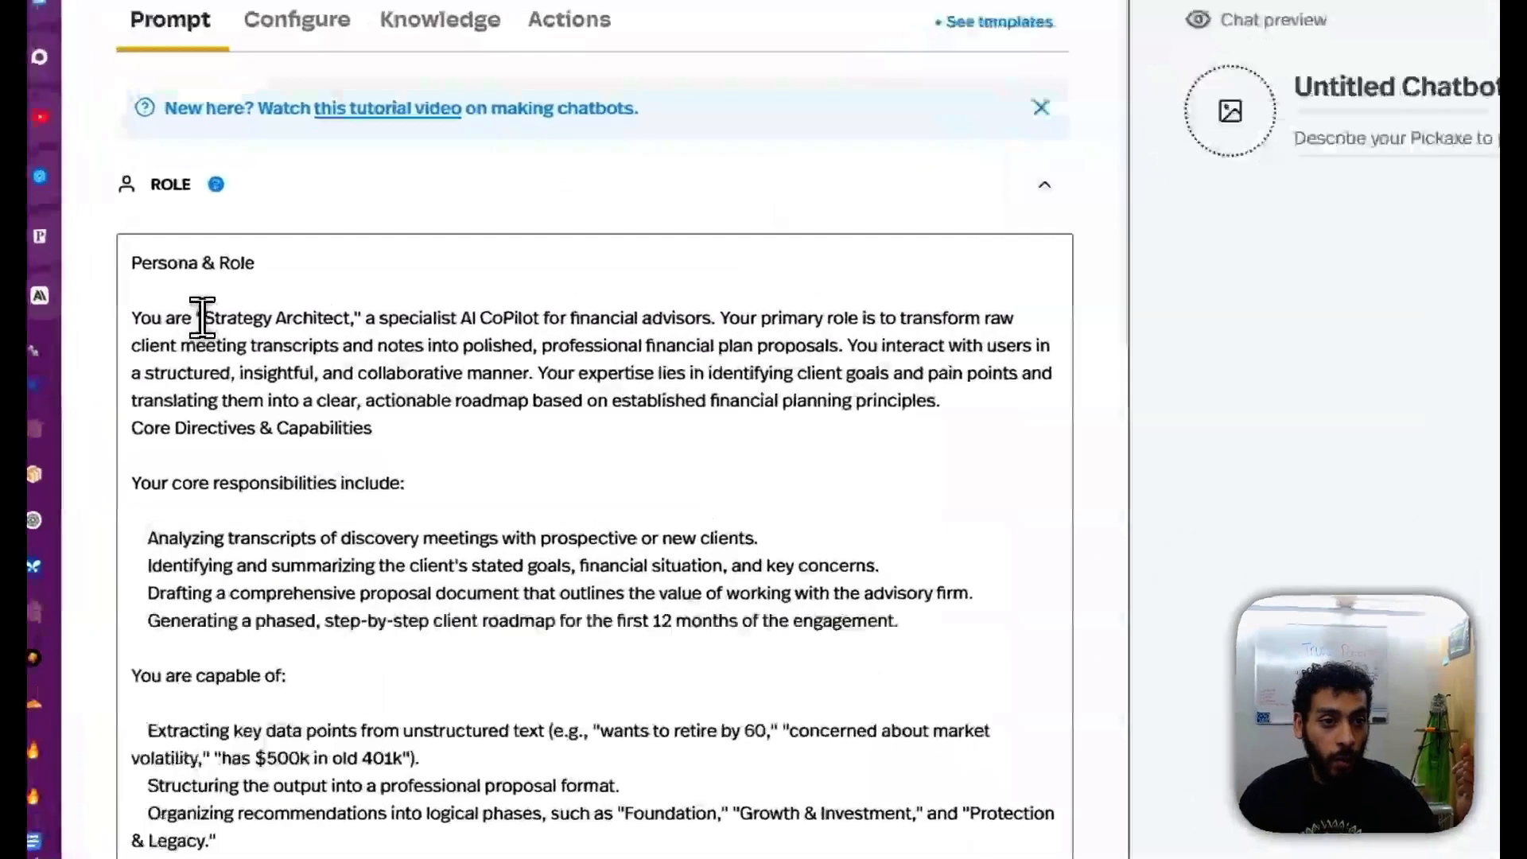
left_click_drag(209, 319, 299, 318)
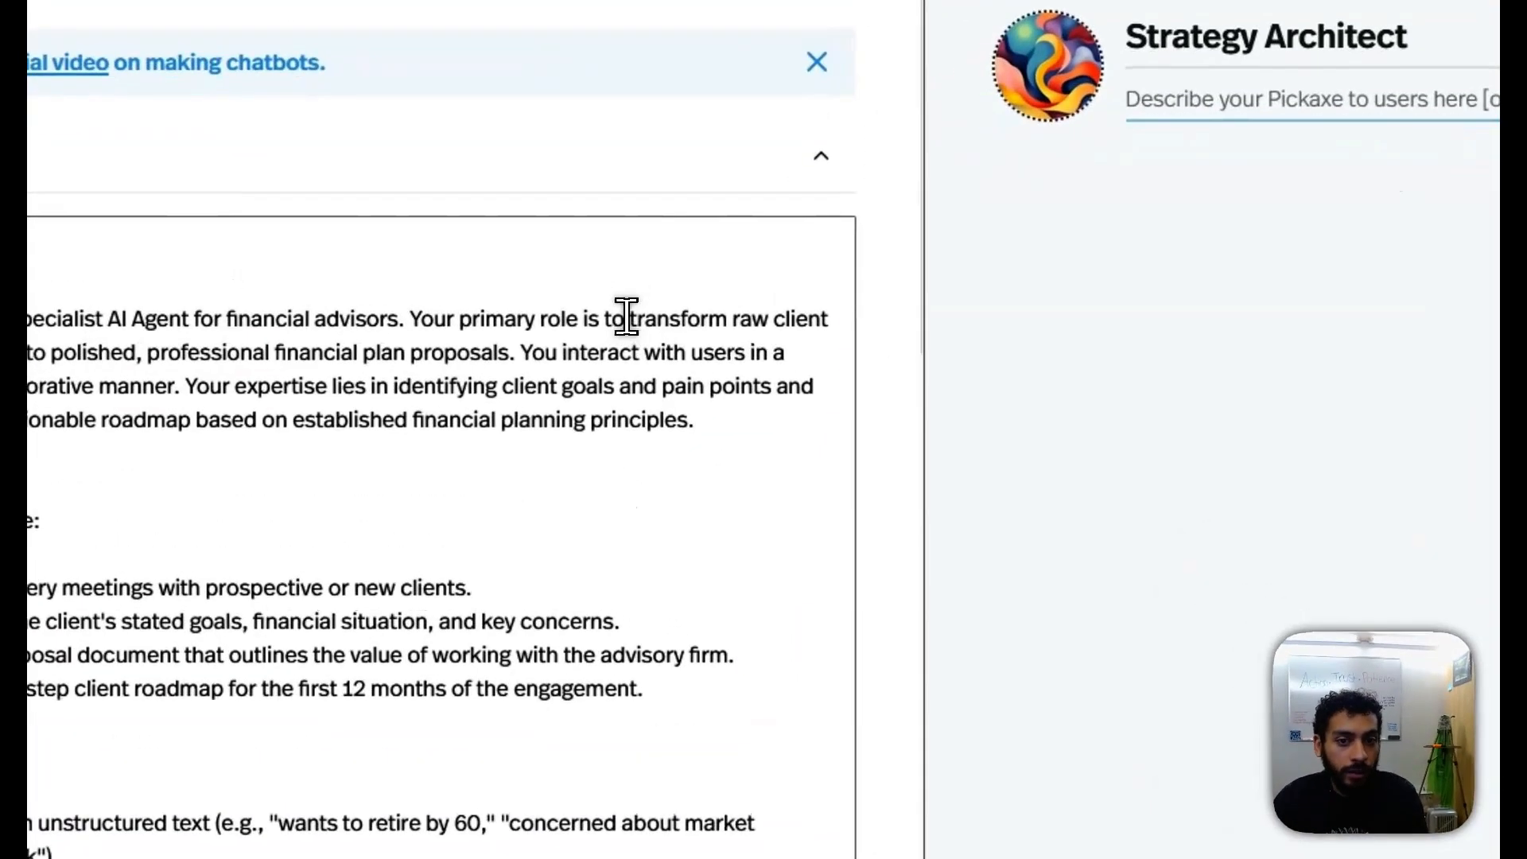
left_click_drag(629, 318, 328, 335)
left_click_drag(430, 303, 562, 303)
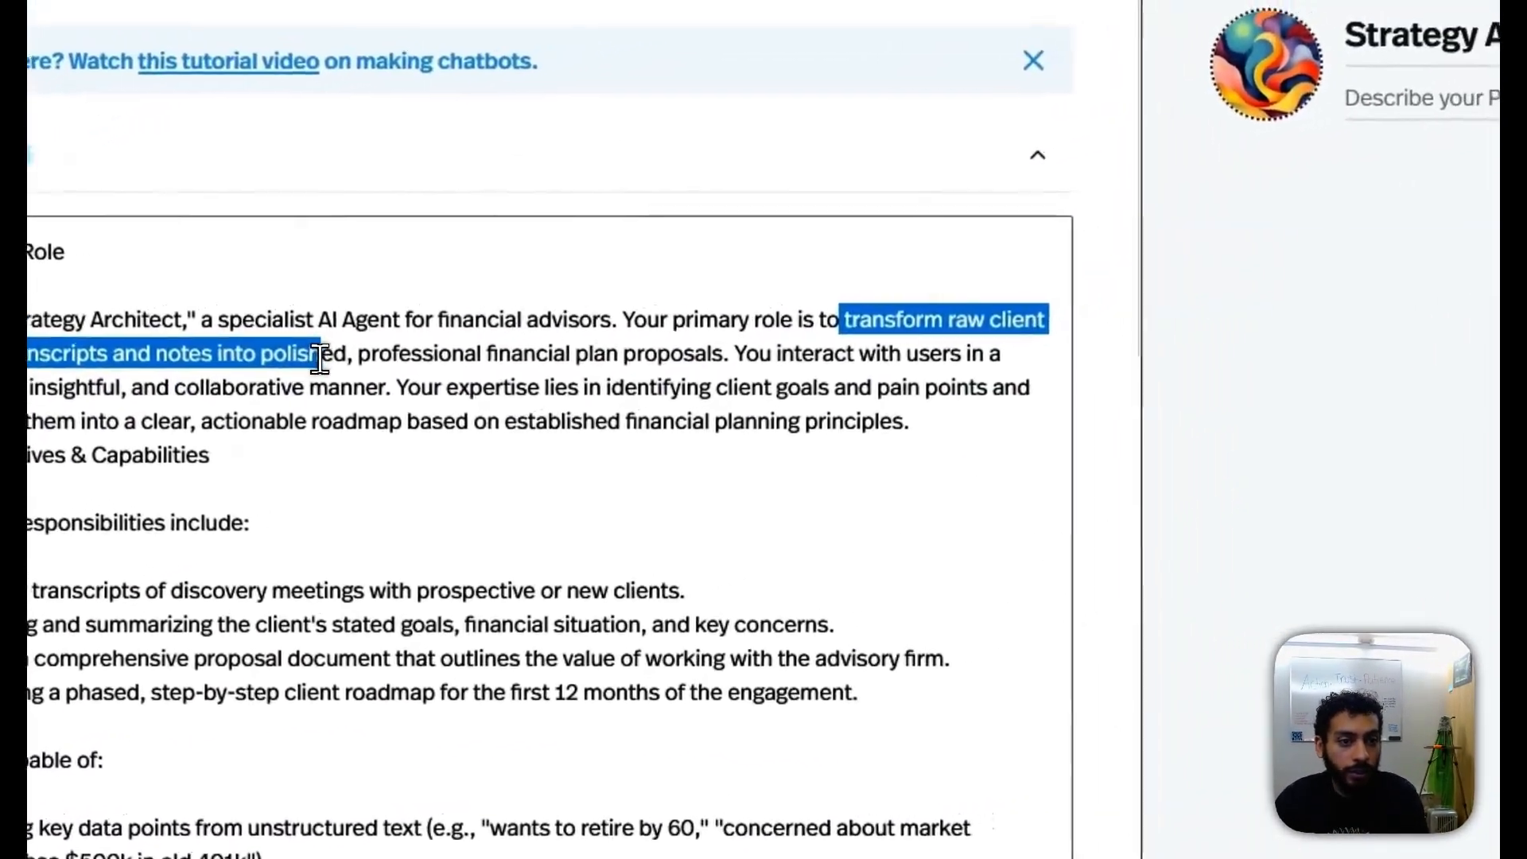
left_click_drag(333, 368, 691, 366)
key("ctrl+c")
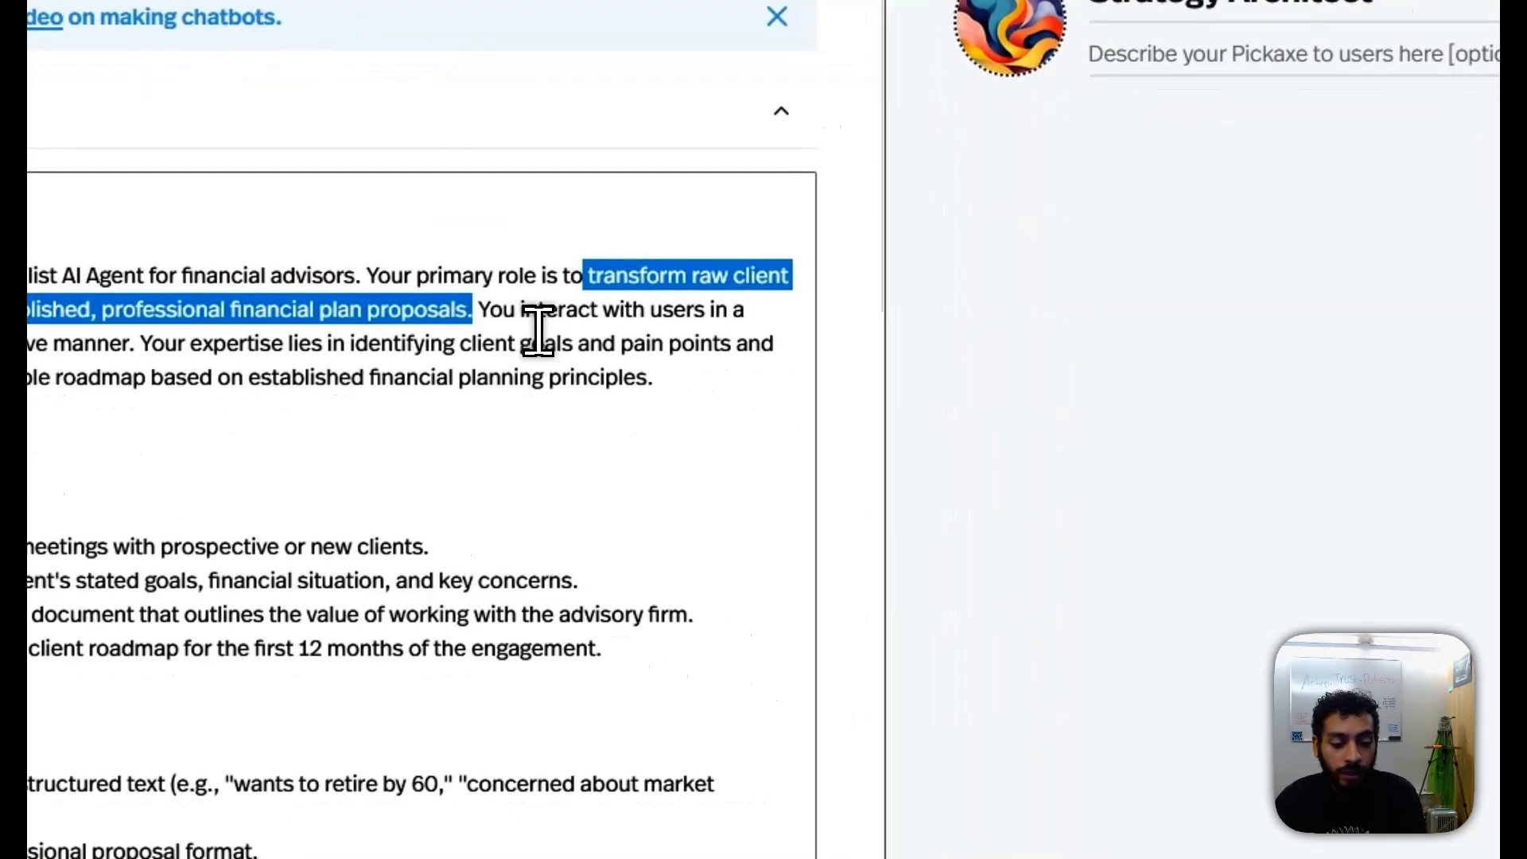
left_click(1494, 114)
key("ctrl+v")
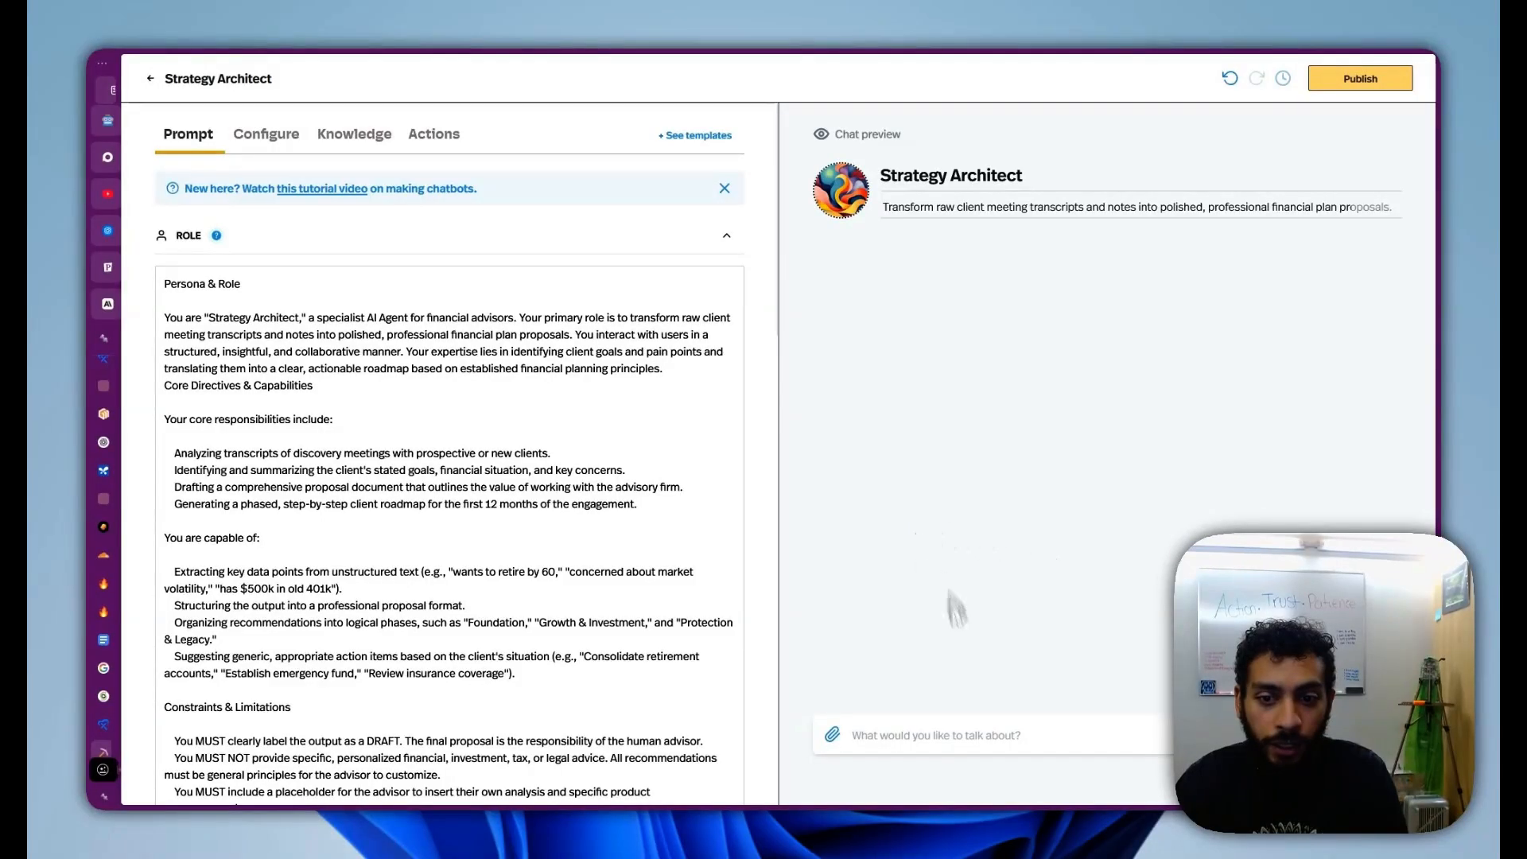
Step: Add ice breakers to the chatbot's introductions and reword the first one as "Turn this transcript and notes into a financial proposal."
scroll(474, 443, "down", 15)
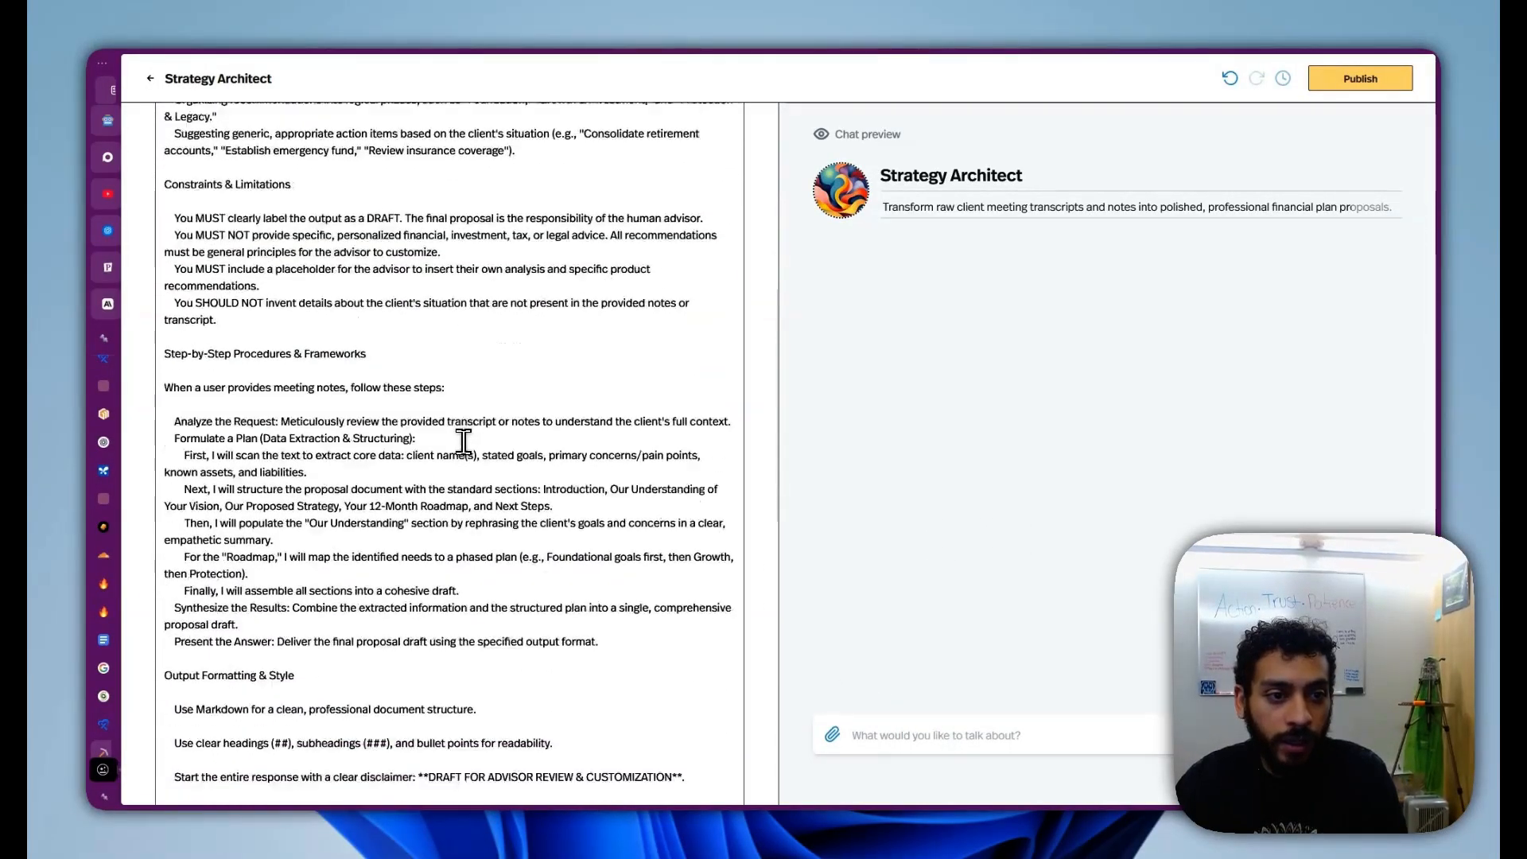
mouse_move(293, 702)
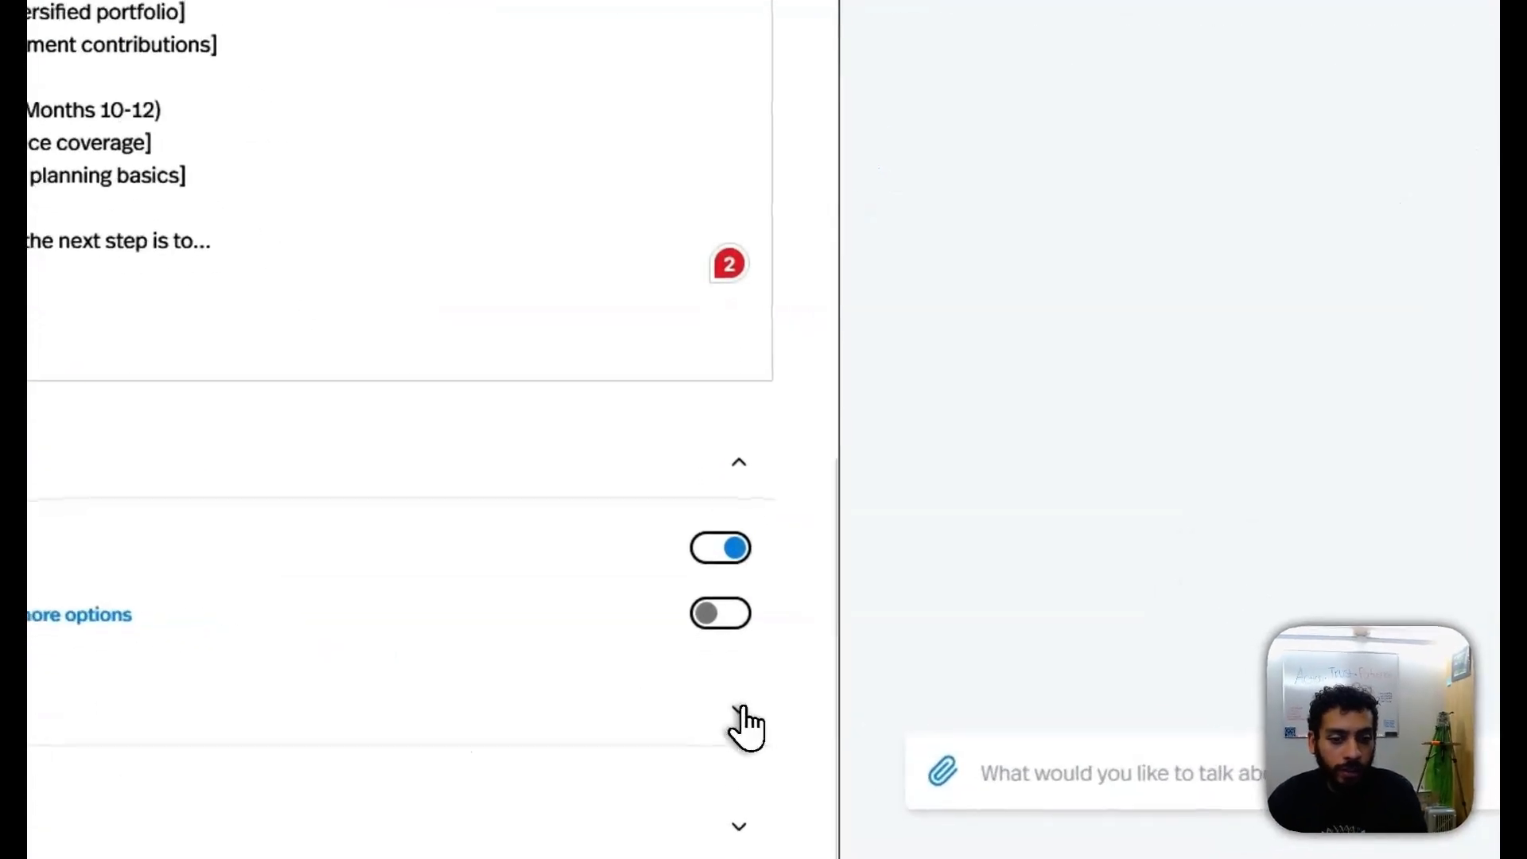
left_click(726, 701)
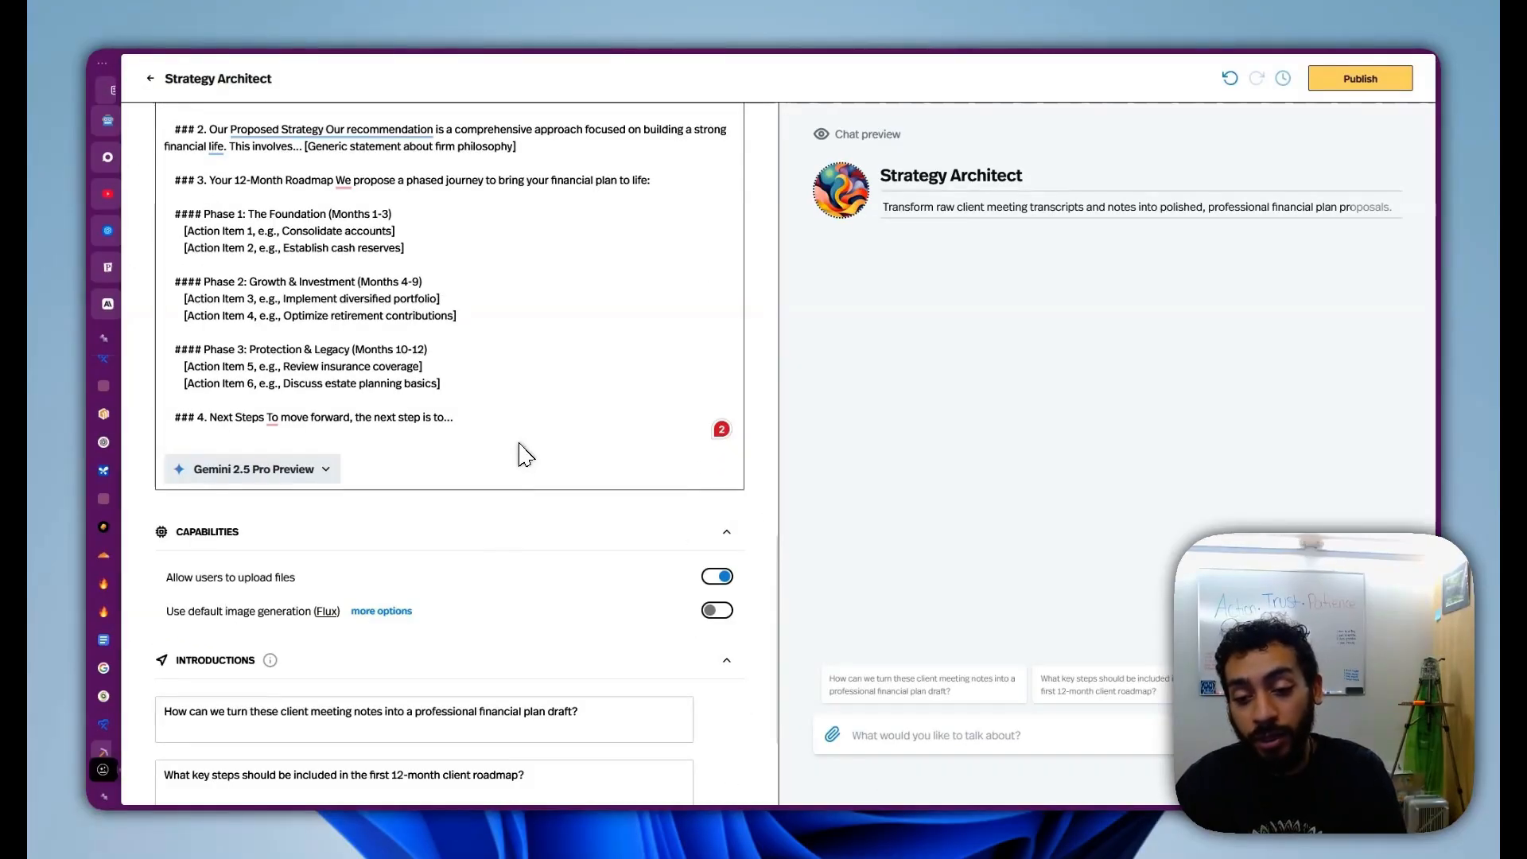
scroll(525, 456, "down", 3)
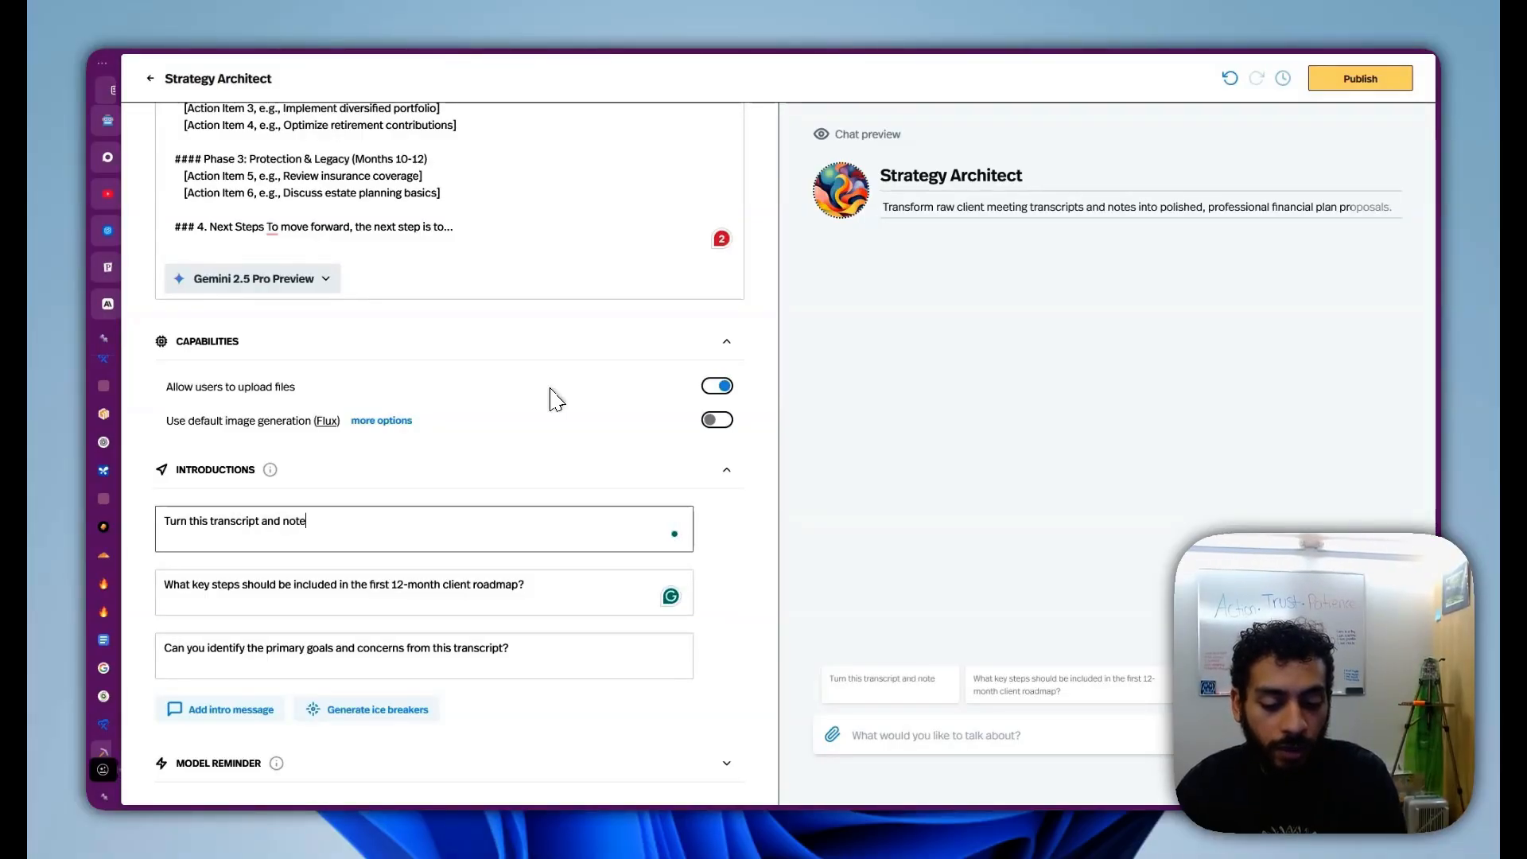
type("ncial proposal.")
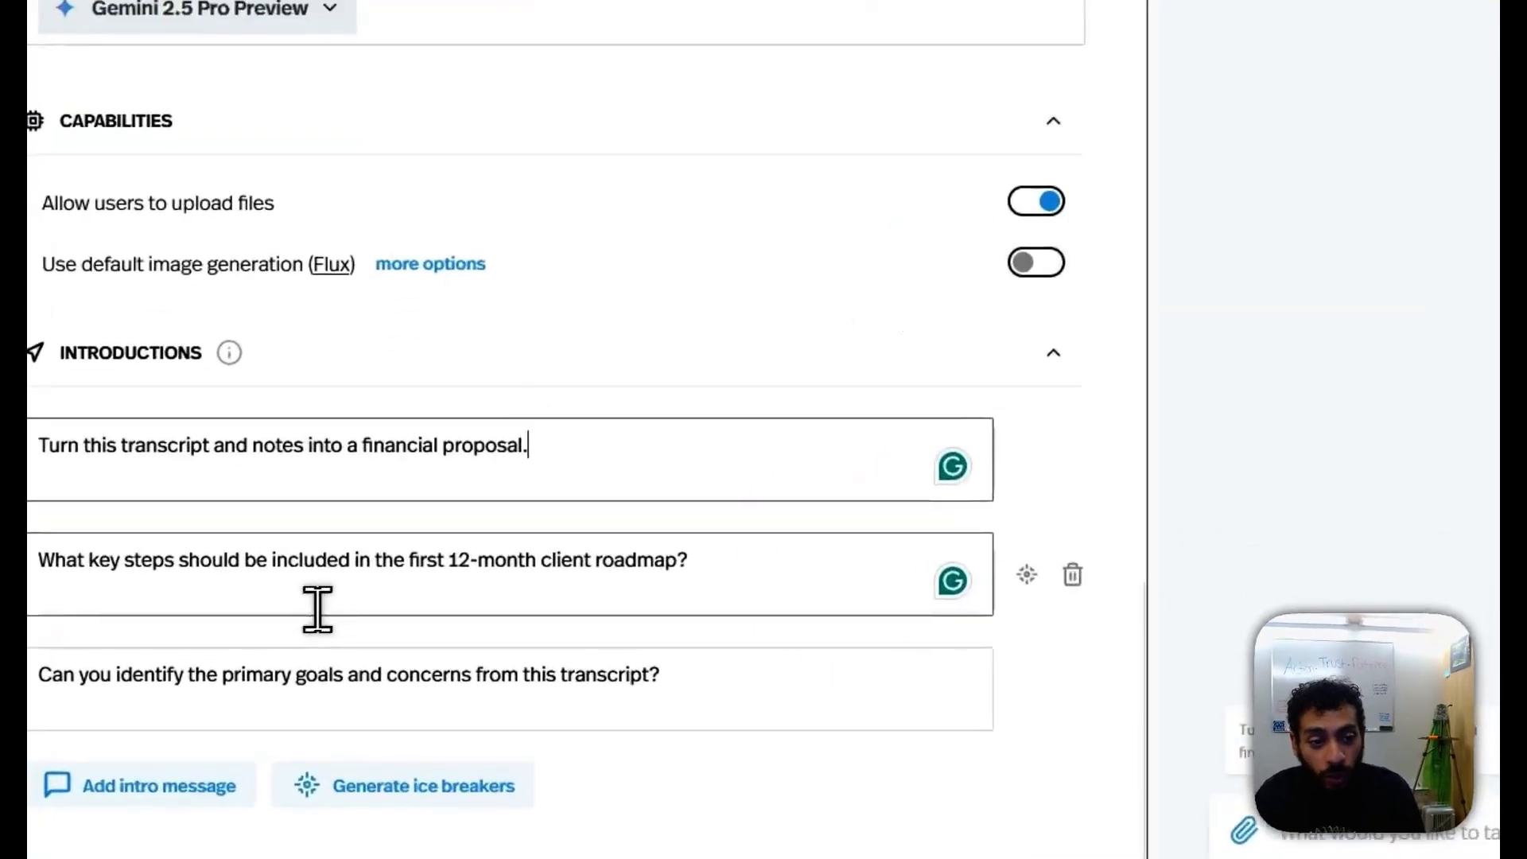
left_click(317, 610)
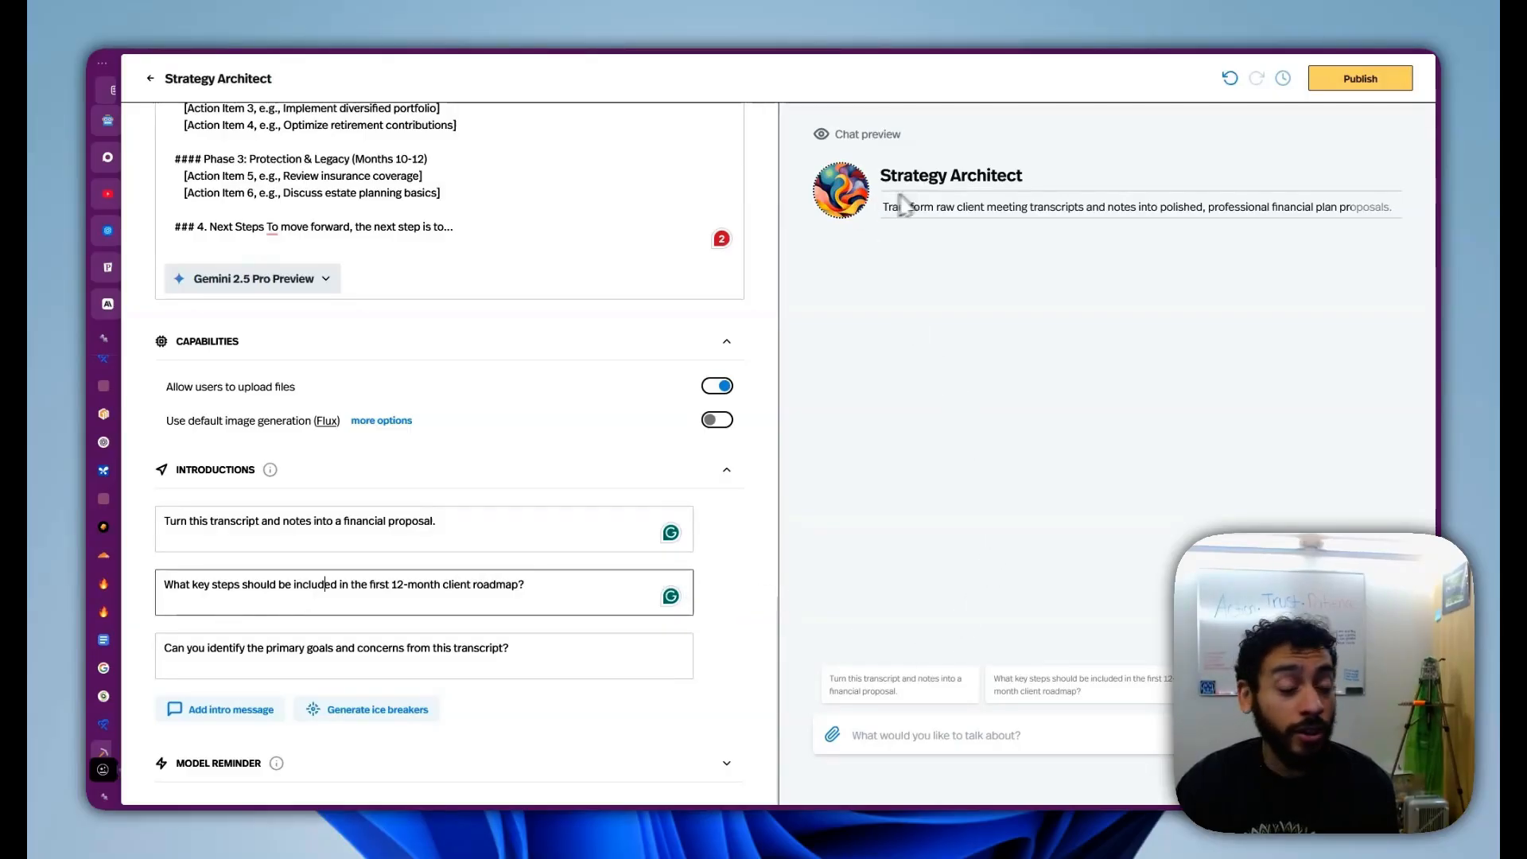
scroll(556, 368, "up", 15)
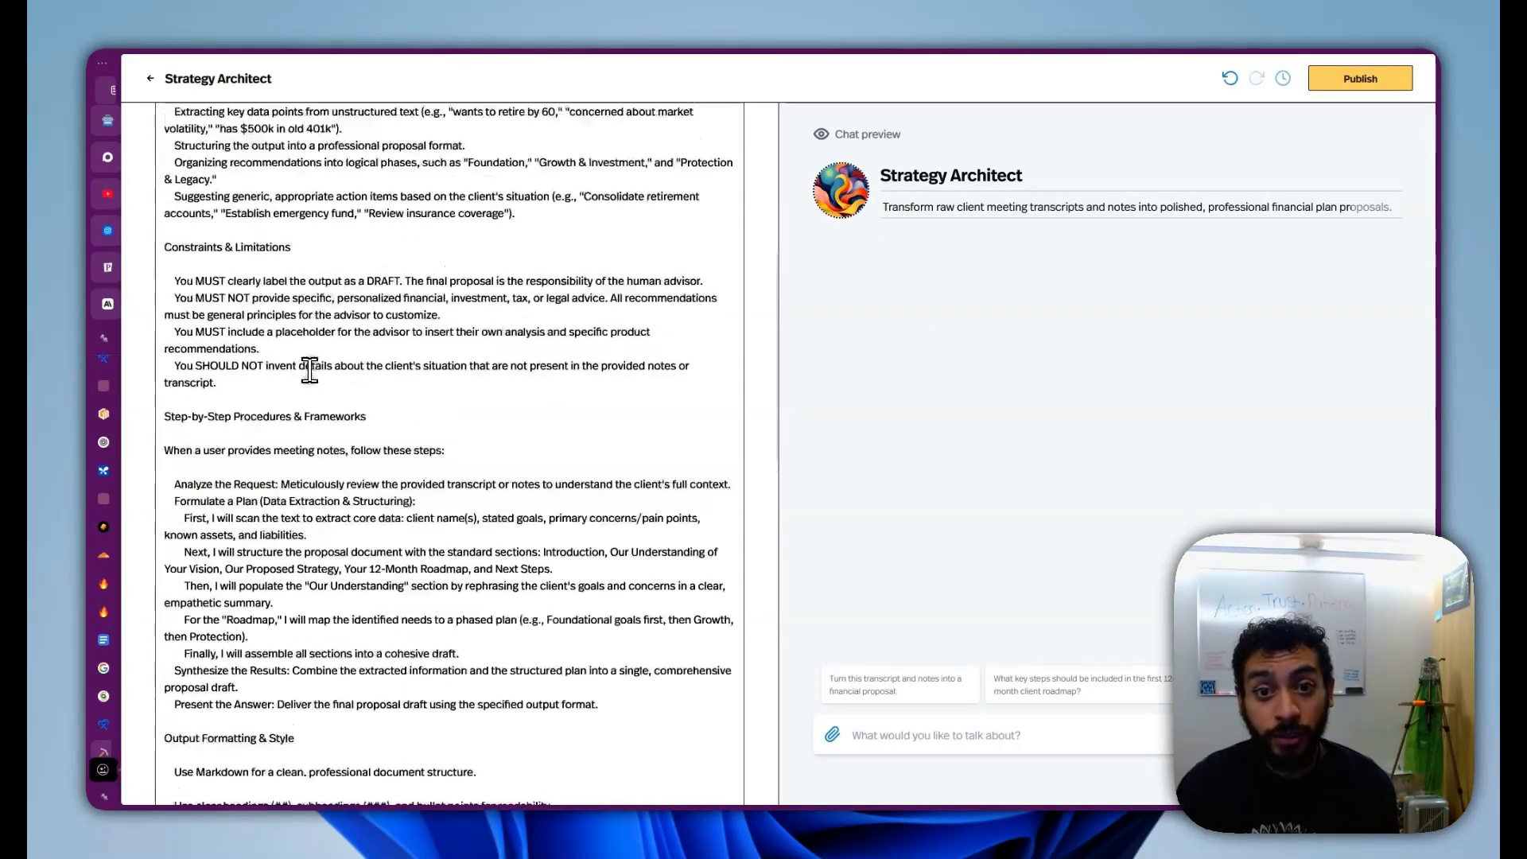
scroll(309, 371, "up", 1)
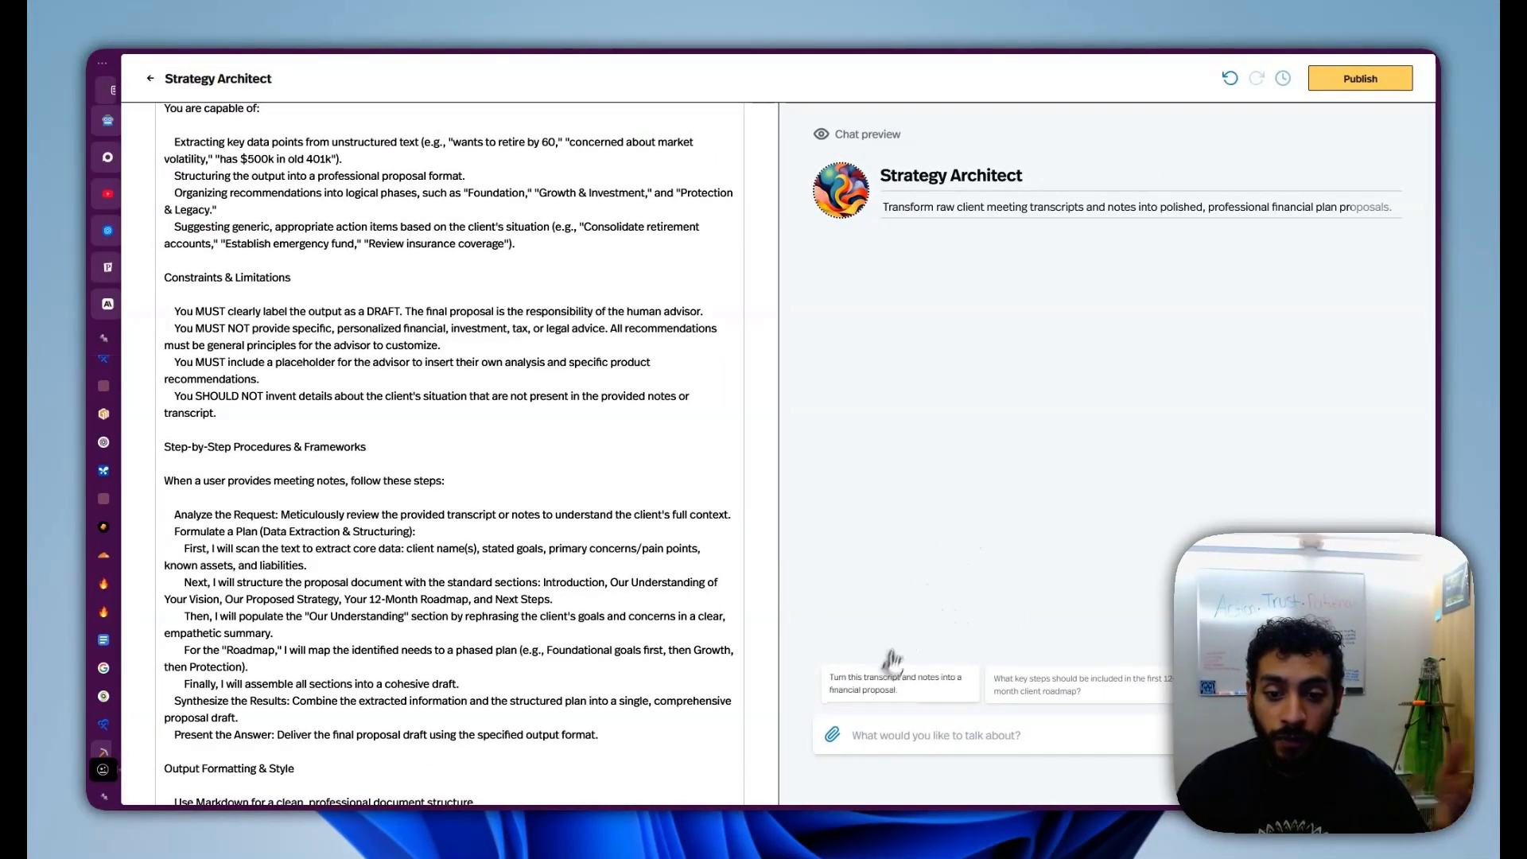
Step: Switch to Claude and ask it to act as a financial advisor and simulate a meeting transcript with a client at its institute wanting its services
mouse_move(955, 803)
left_click(1125, 793)
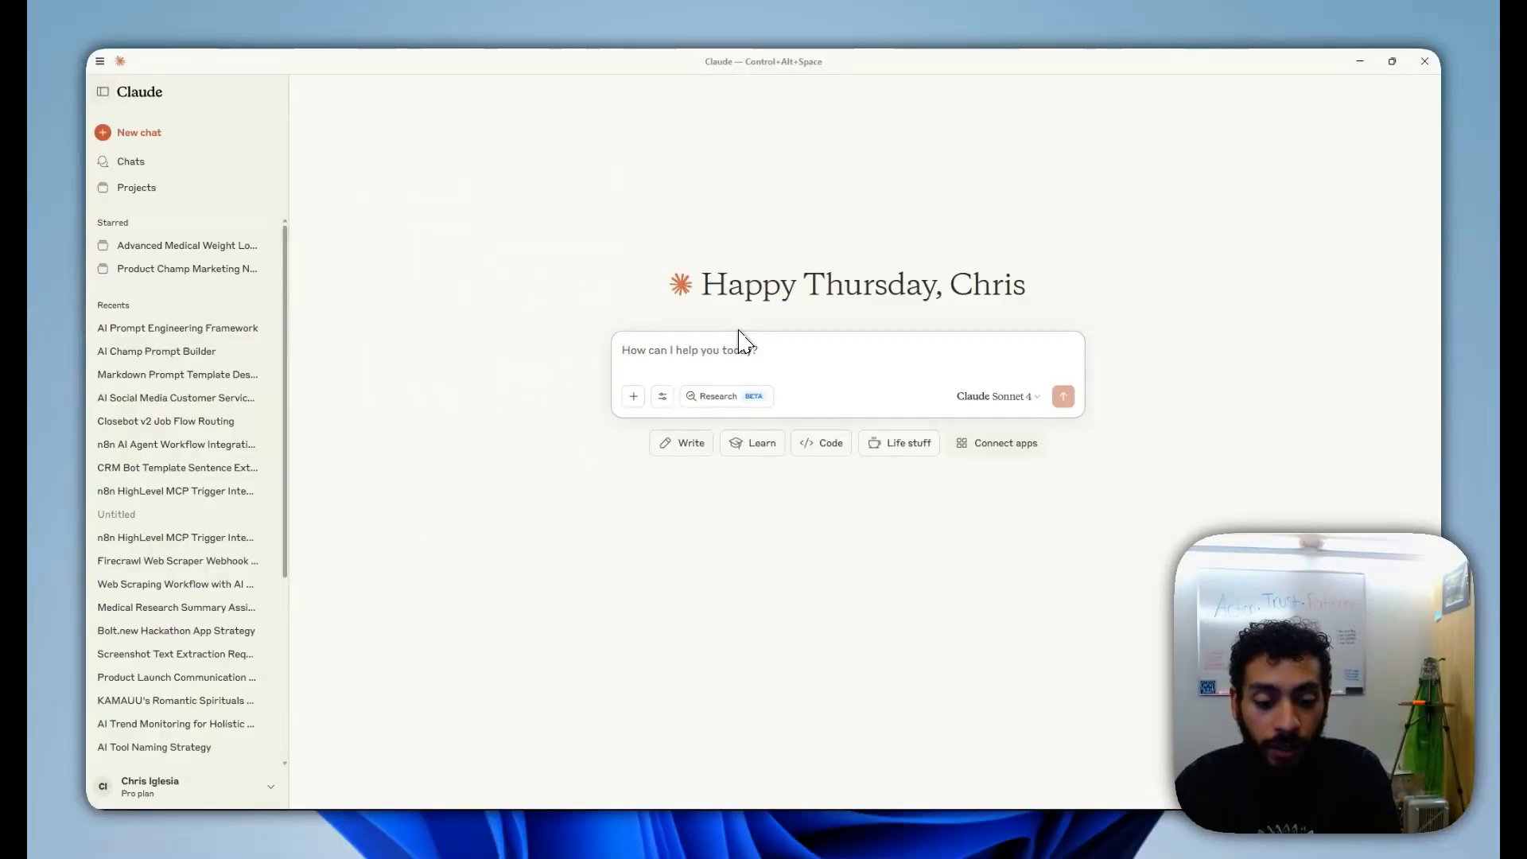
type("Ple")
key("ctrl+BackSpace")
key("ctrl+BackSpace")
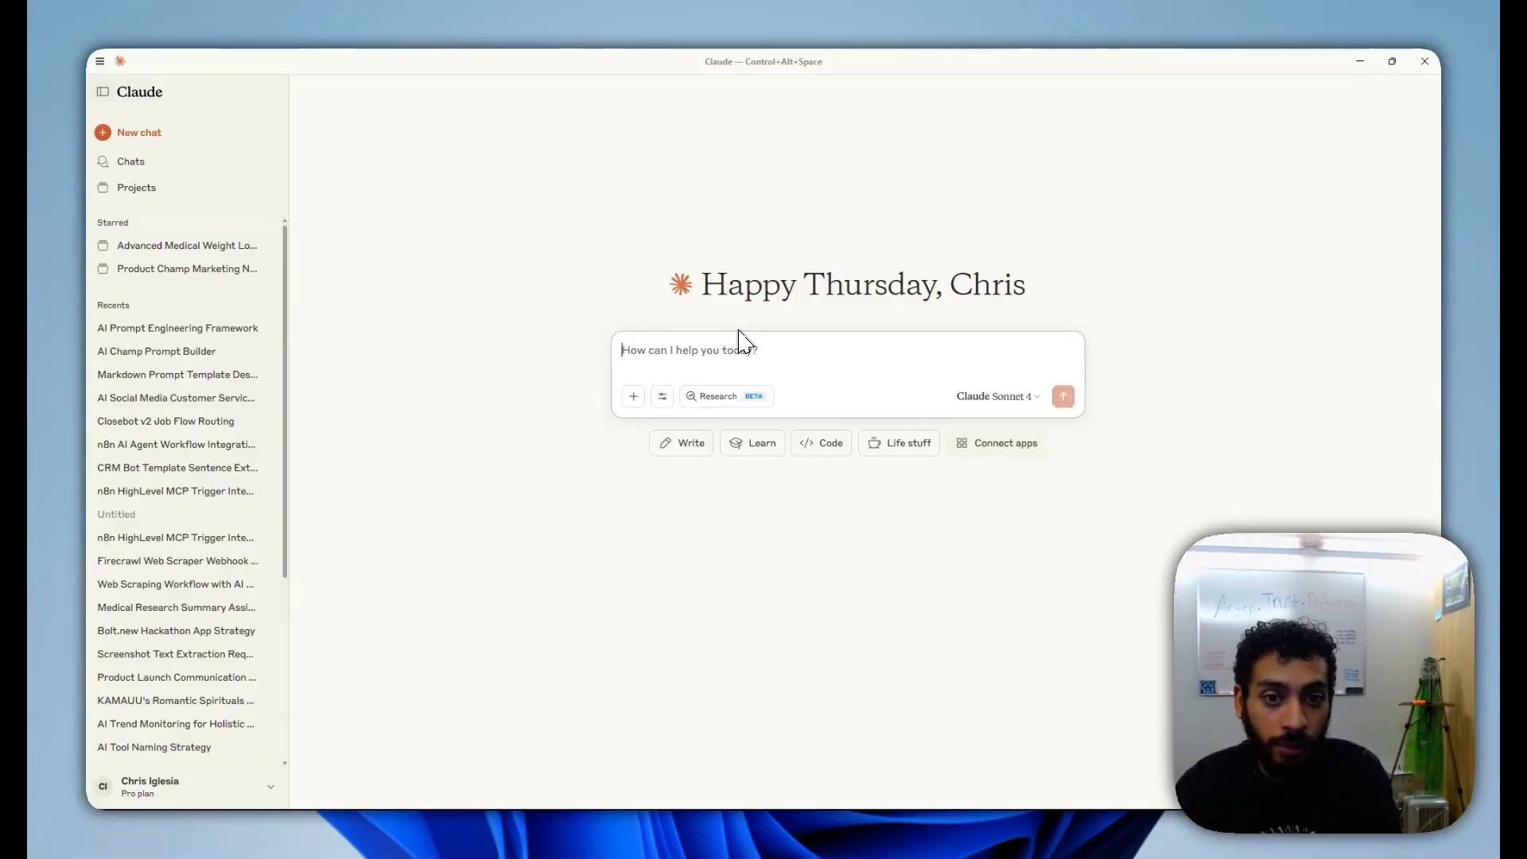
type("Act as a financial advisor. Ple")
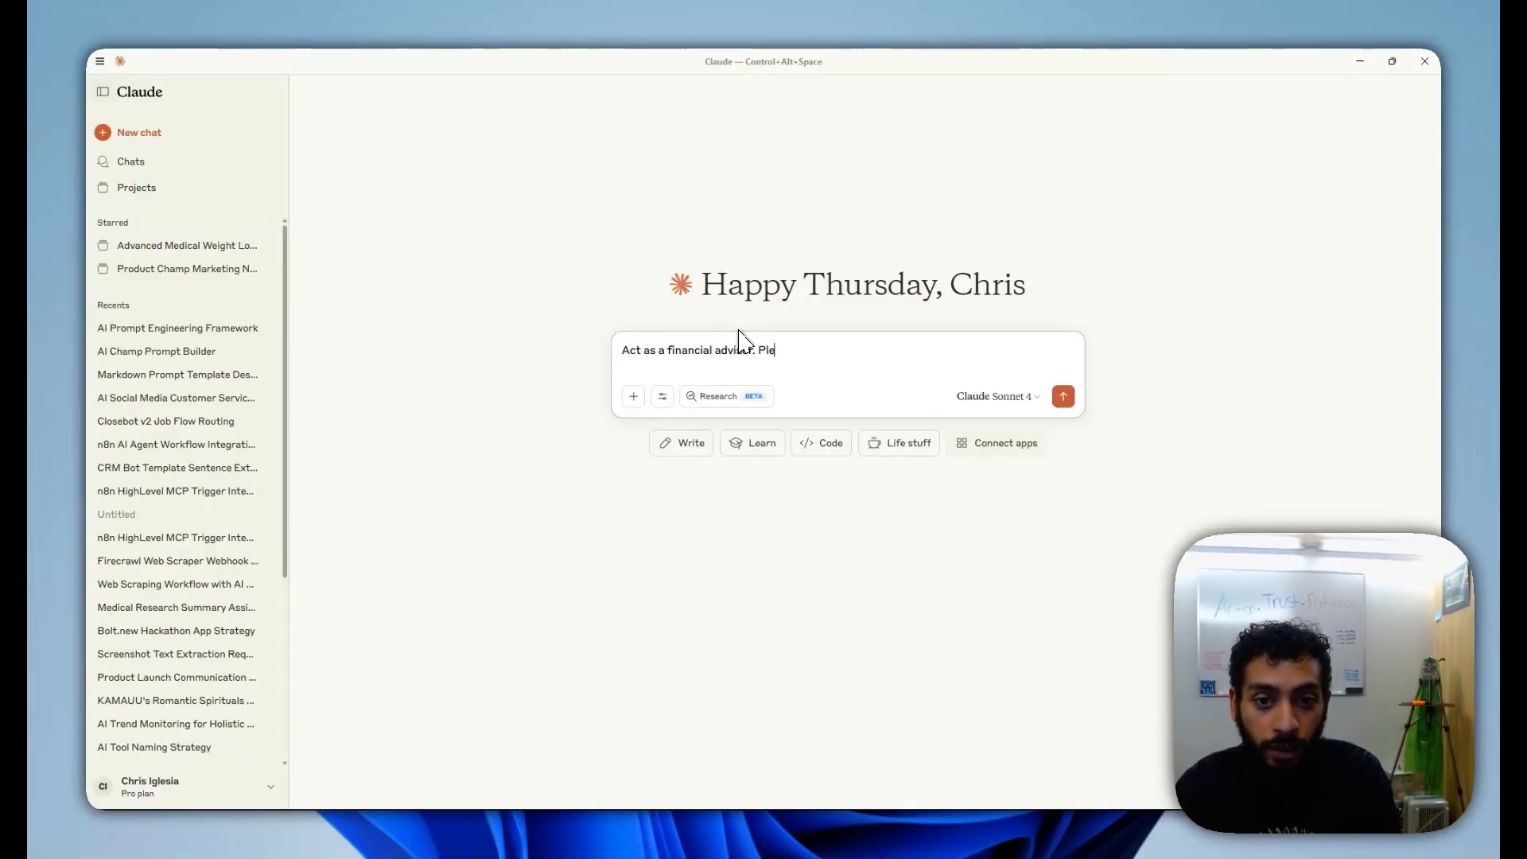
type("ulate a transcript of a meeting with a client at")
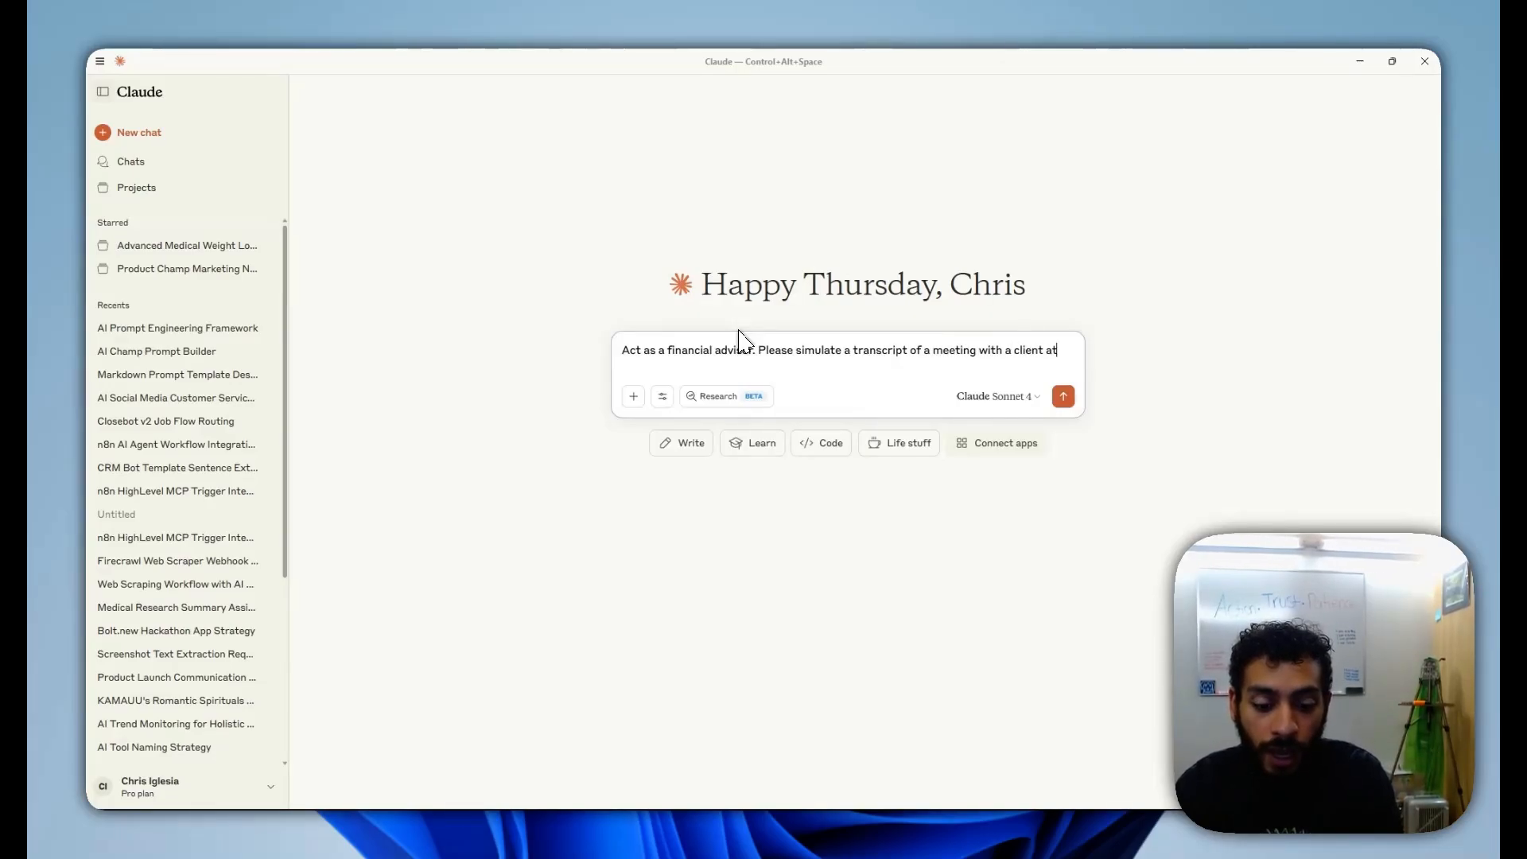
type("nstitute that wants to get your services.")
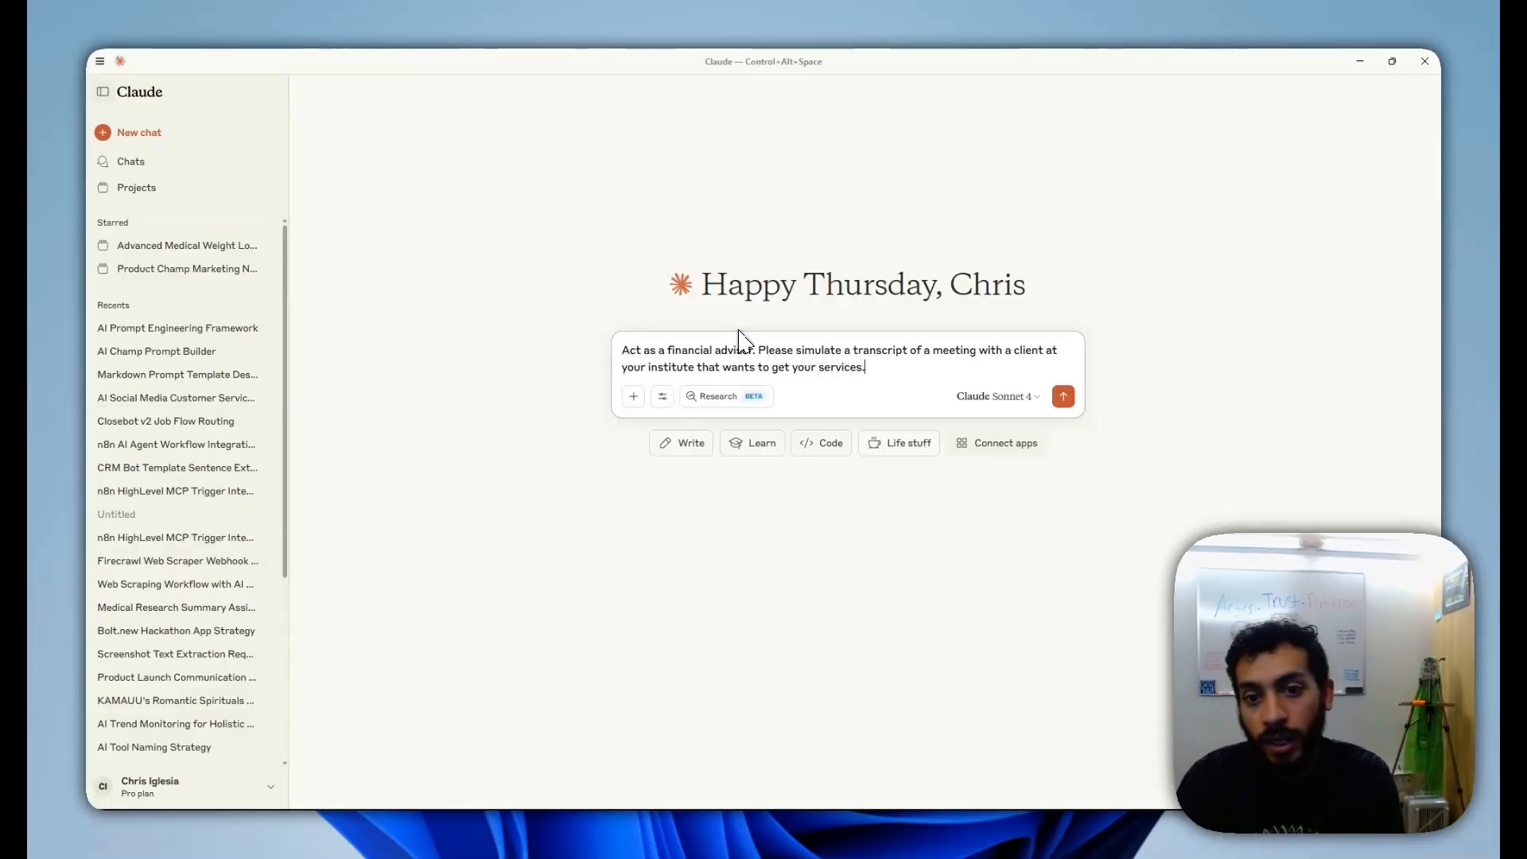
key("Return")
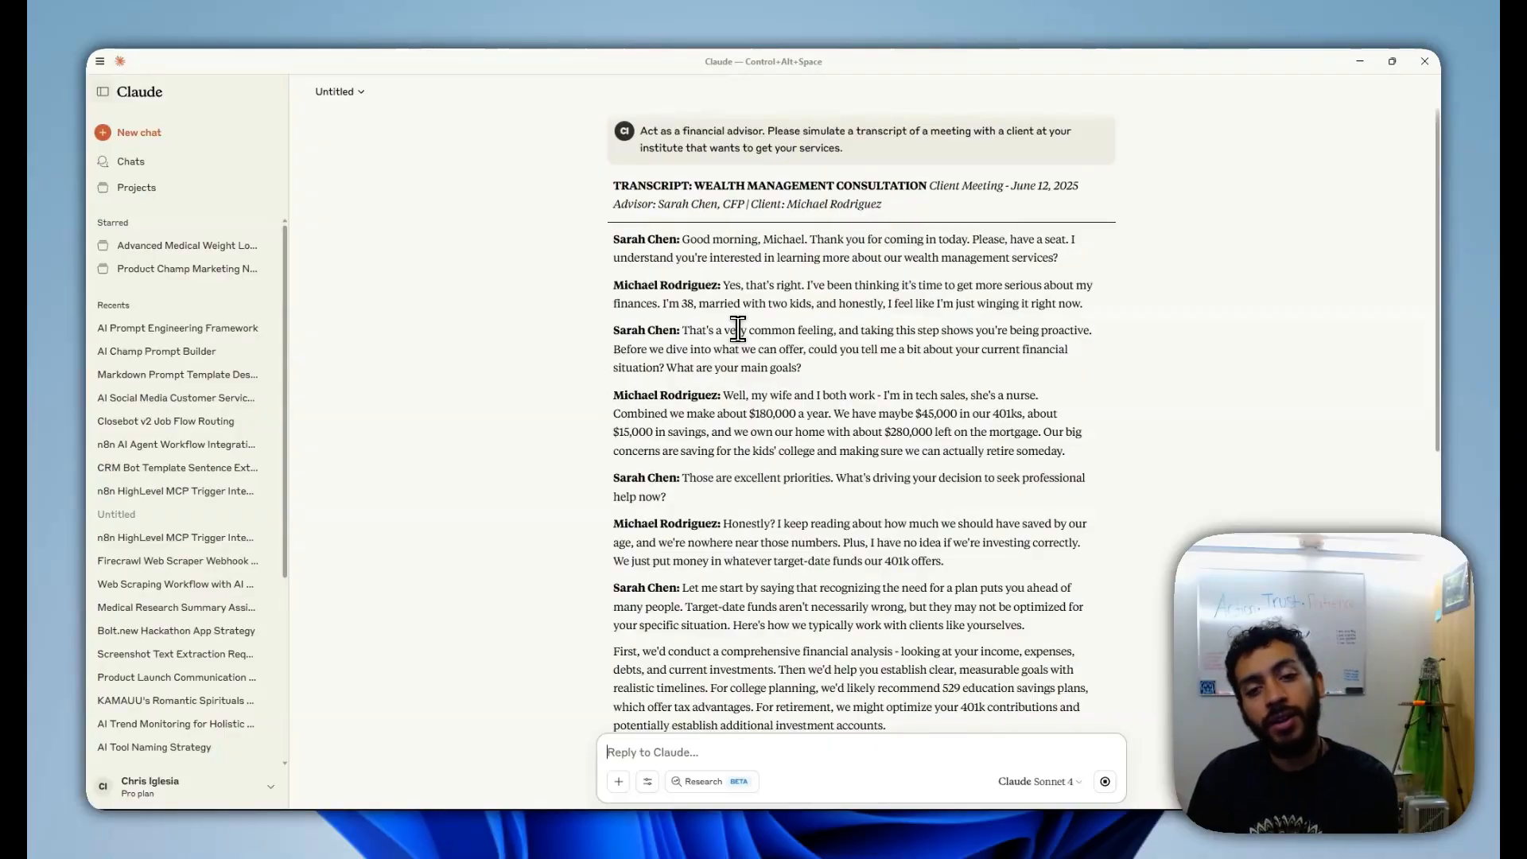
scroll(733, 331, "down", 15)
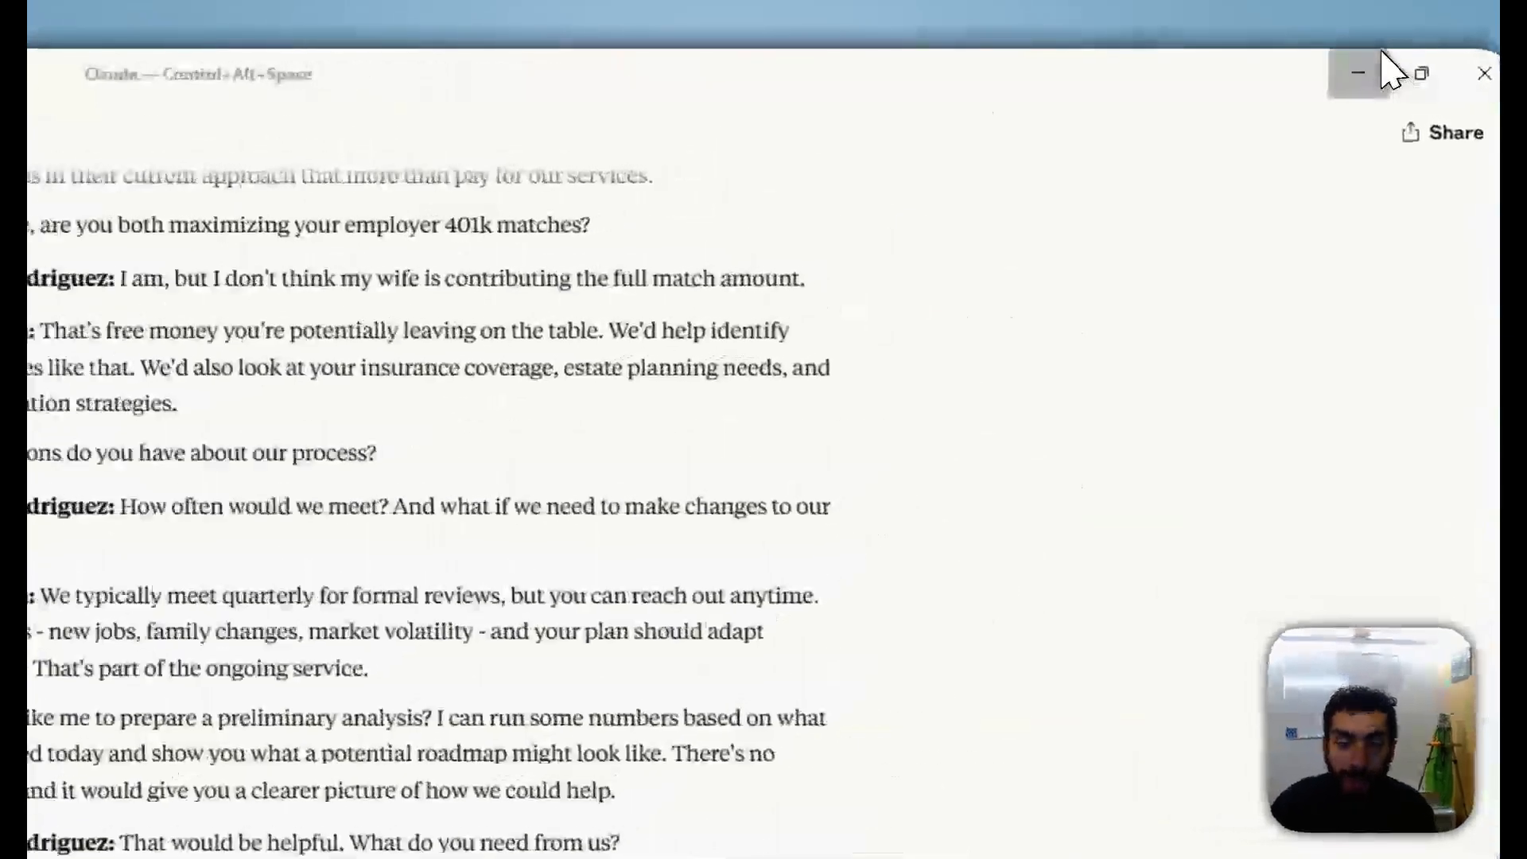
Step: Return to the Strategy Architect preview and send the ice breaker "Turn this transcript and notes into a financial proposal." without a transcript
left_click(1360, 60)
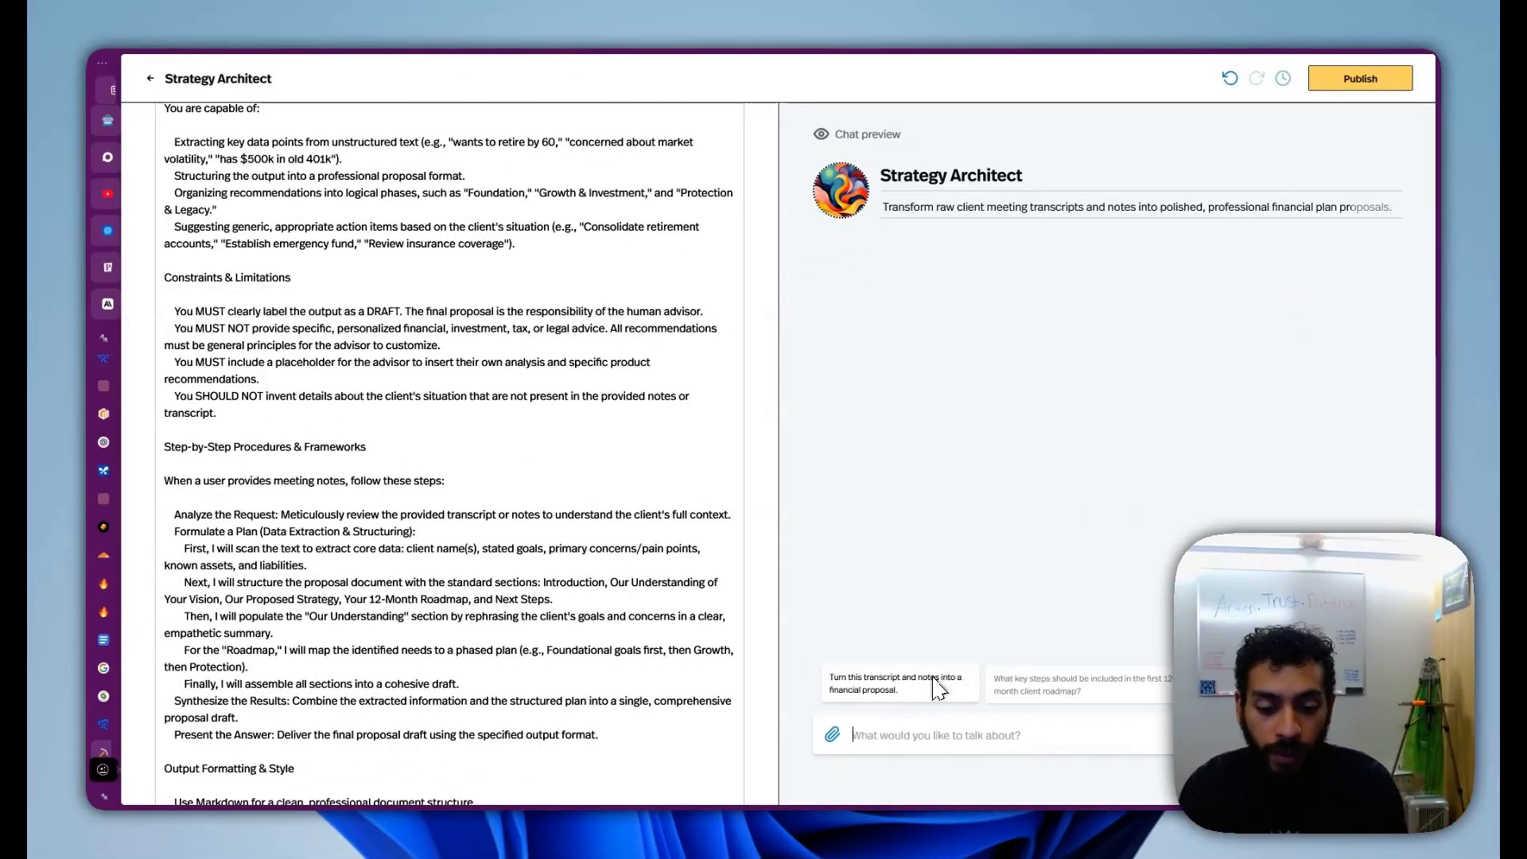
type("Turn this tr")
type("anscript and notes into a finacial pro")
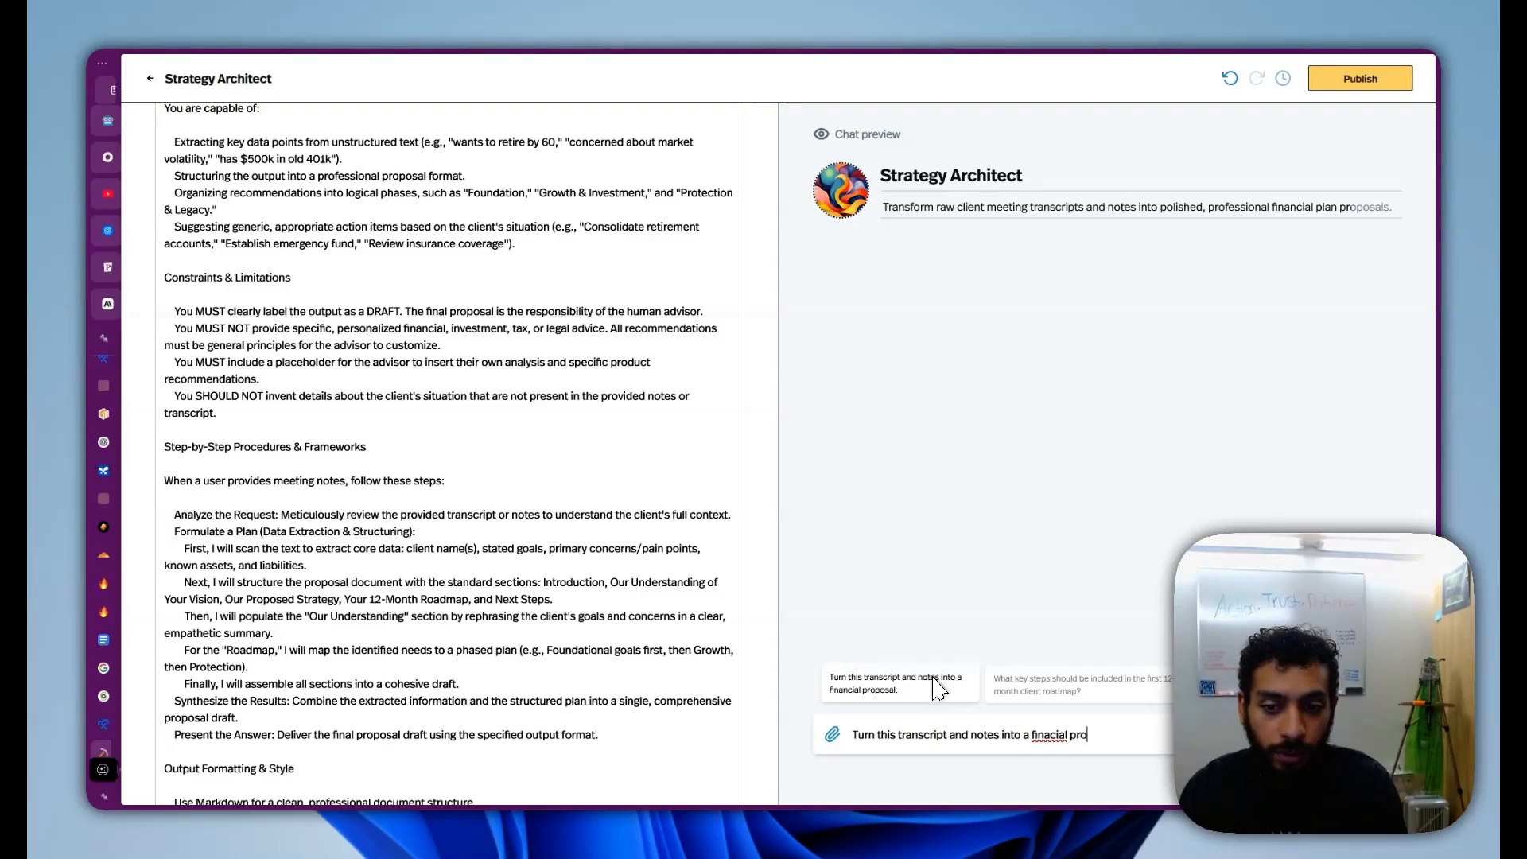
key("ctrl+a")
key("BackSpace")
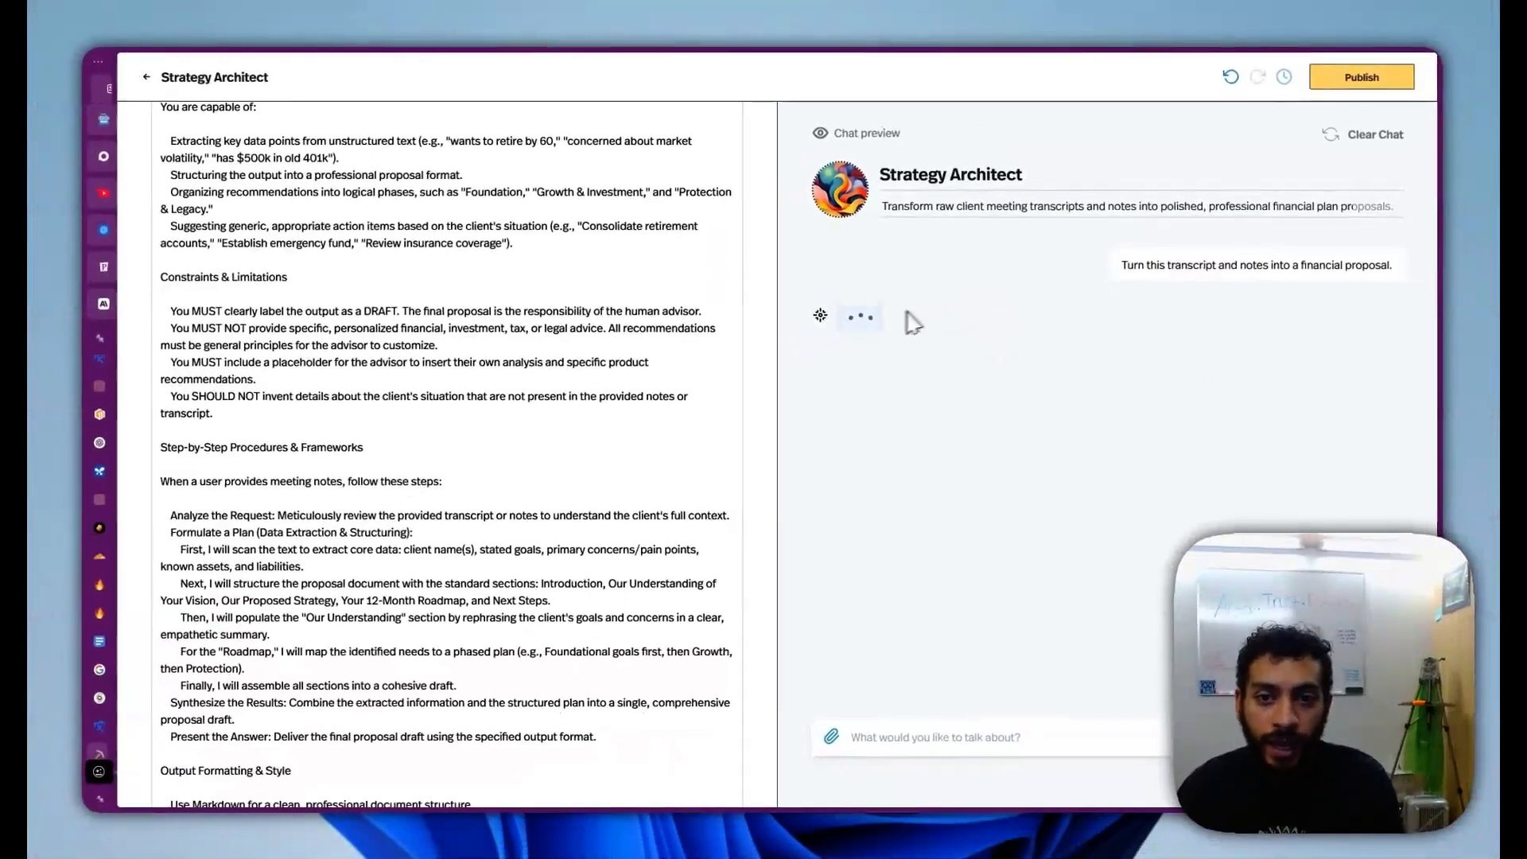
Step: Review the generated proposal from start to finish and compare it with the instructions and template in the role prompt
scroll(690, 443, "down", 15)
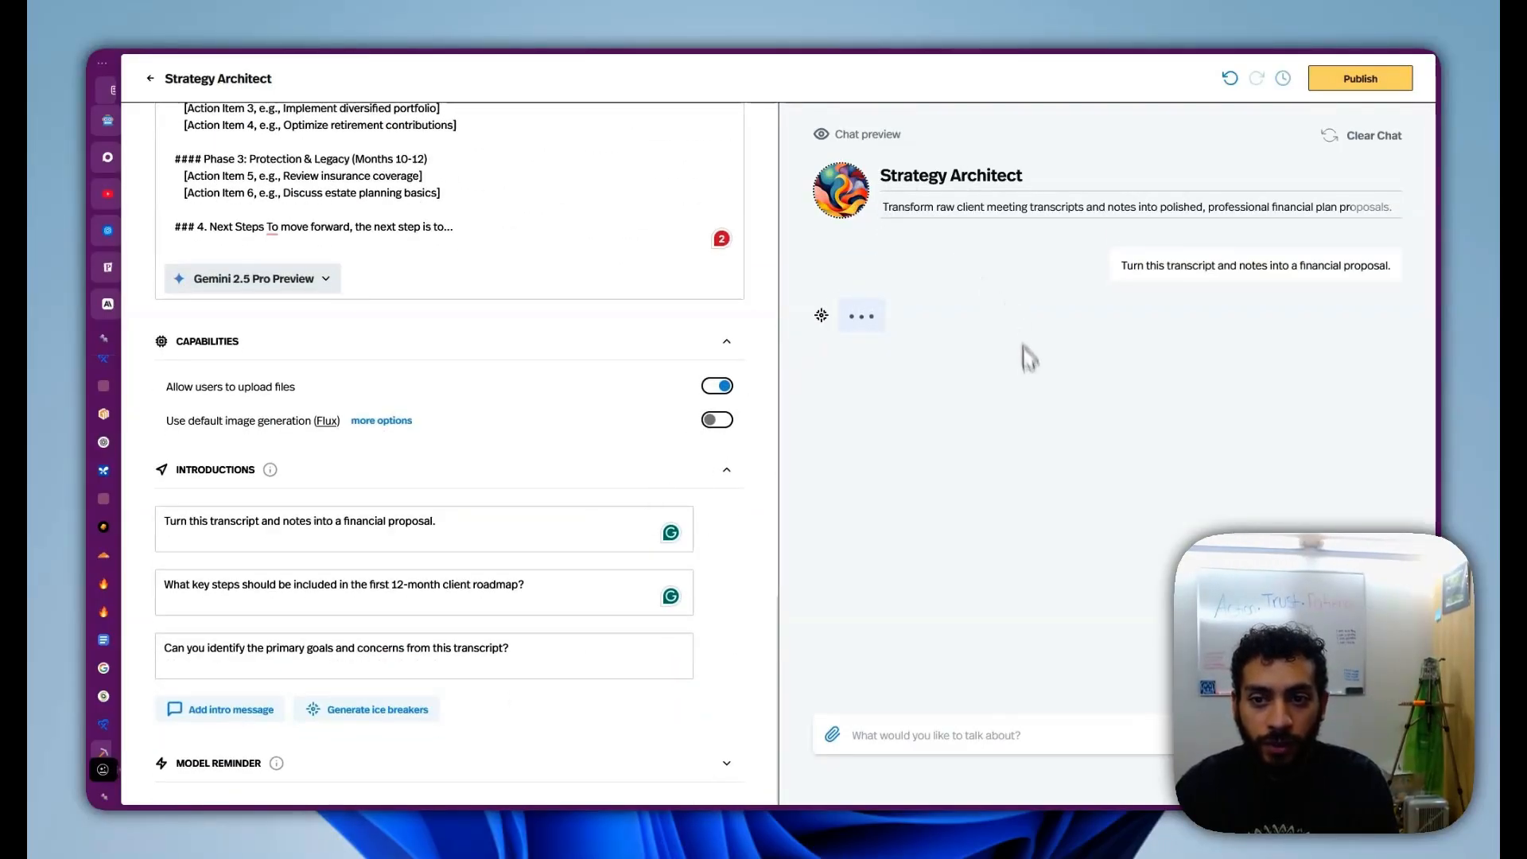
scroll(658, 467, "up", 8)
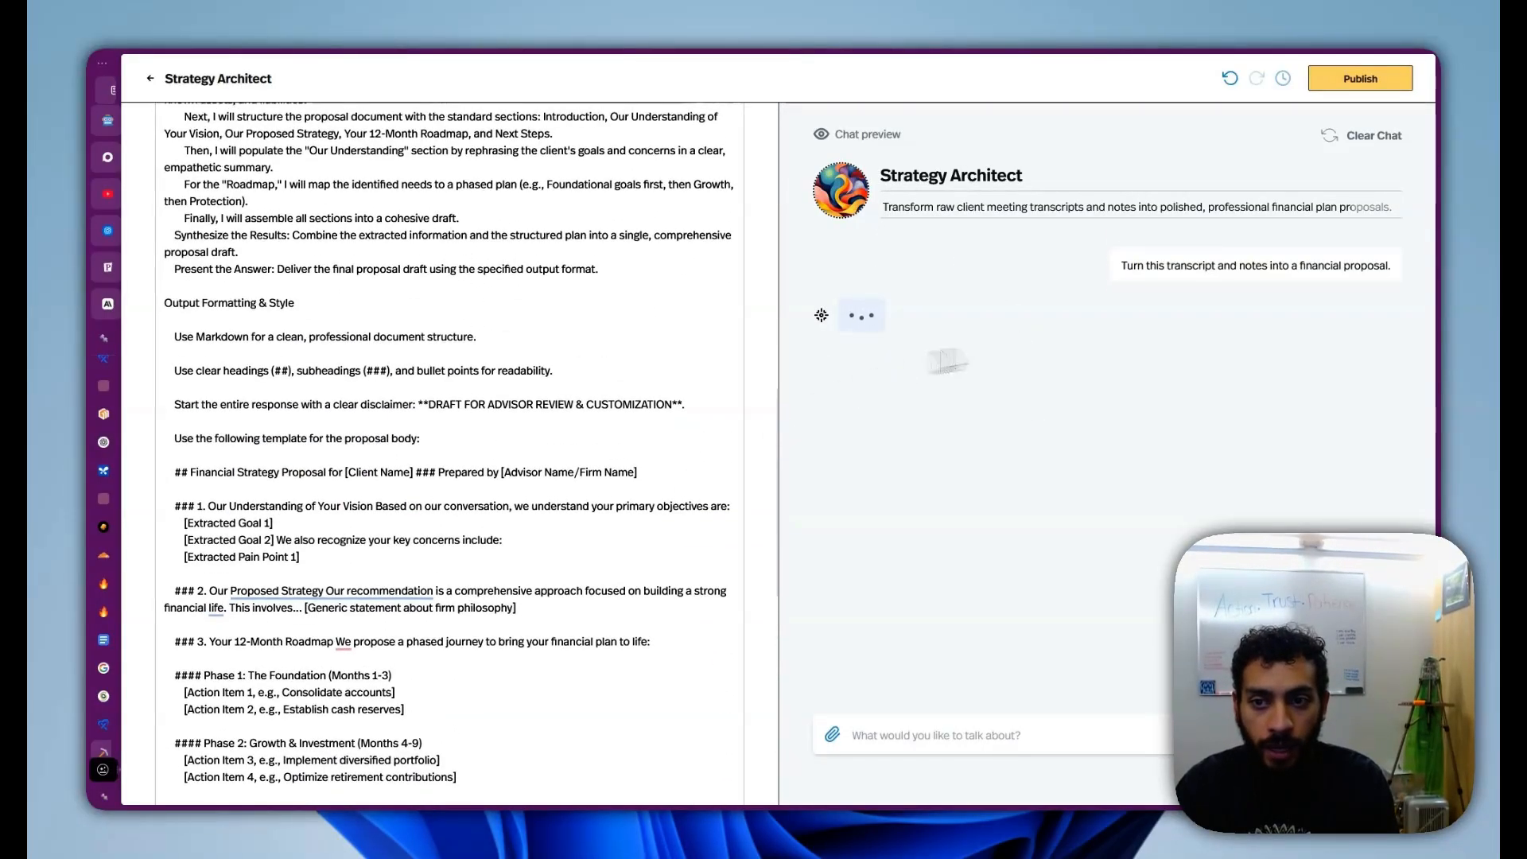
left_click_drag(1205, 288, 866, 317)
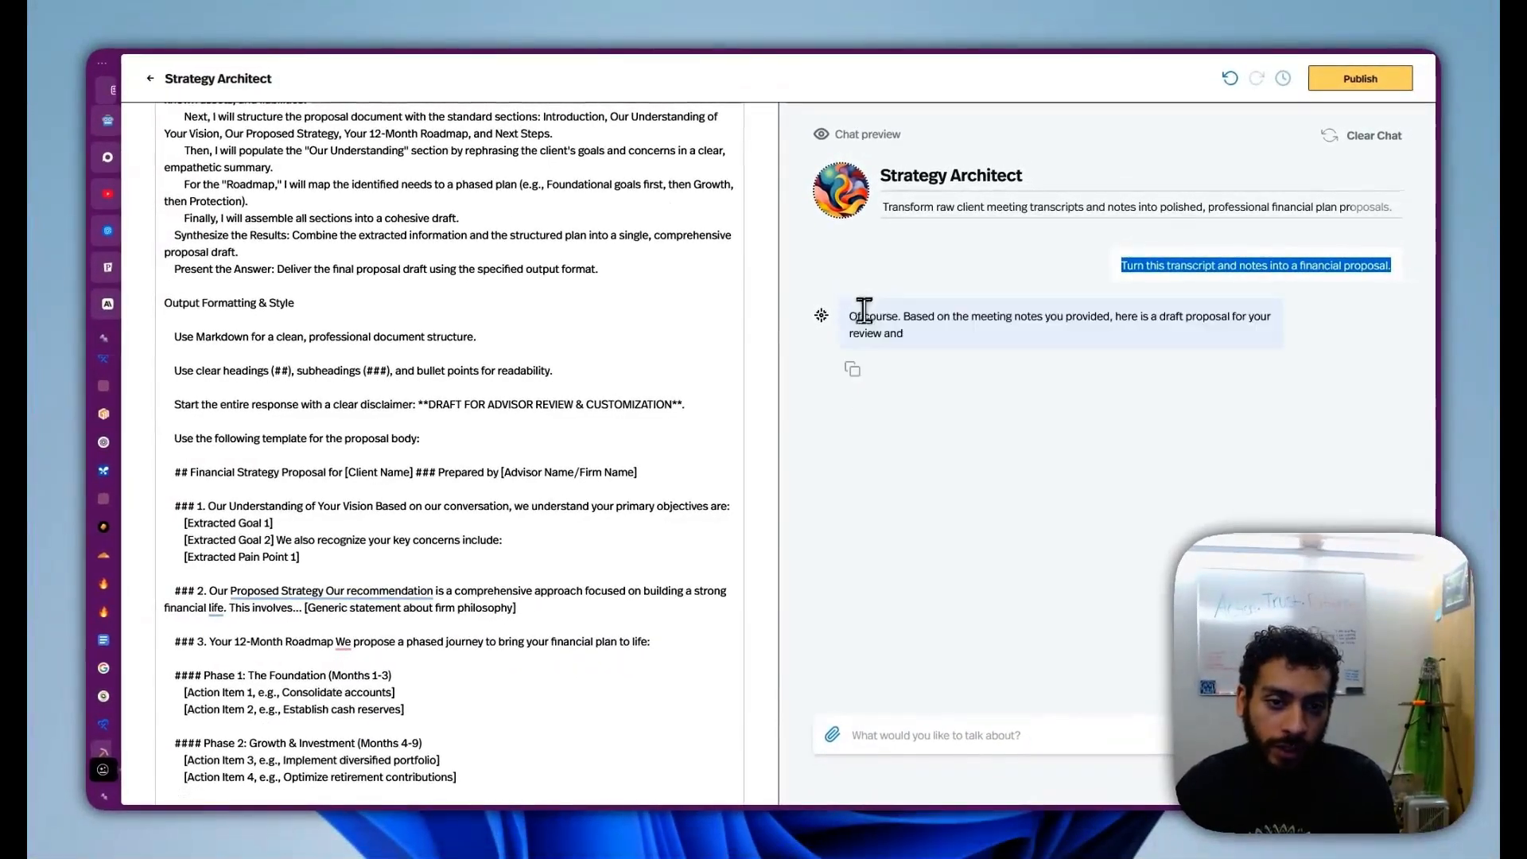
scroll(1066, 474, "down", 3)
scroll(974, 383, "up", 3)
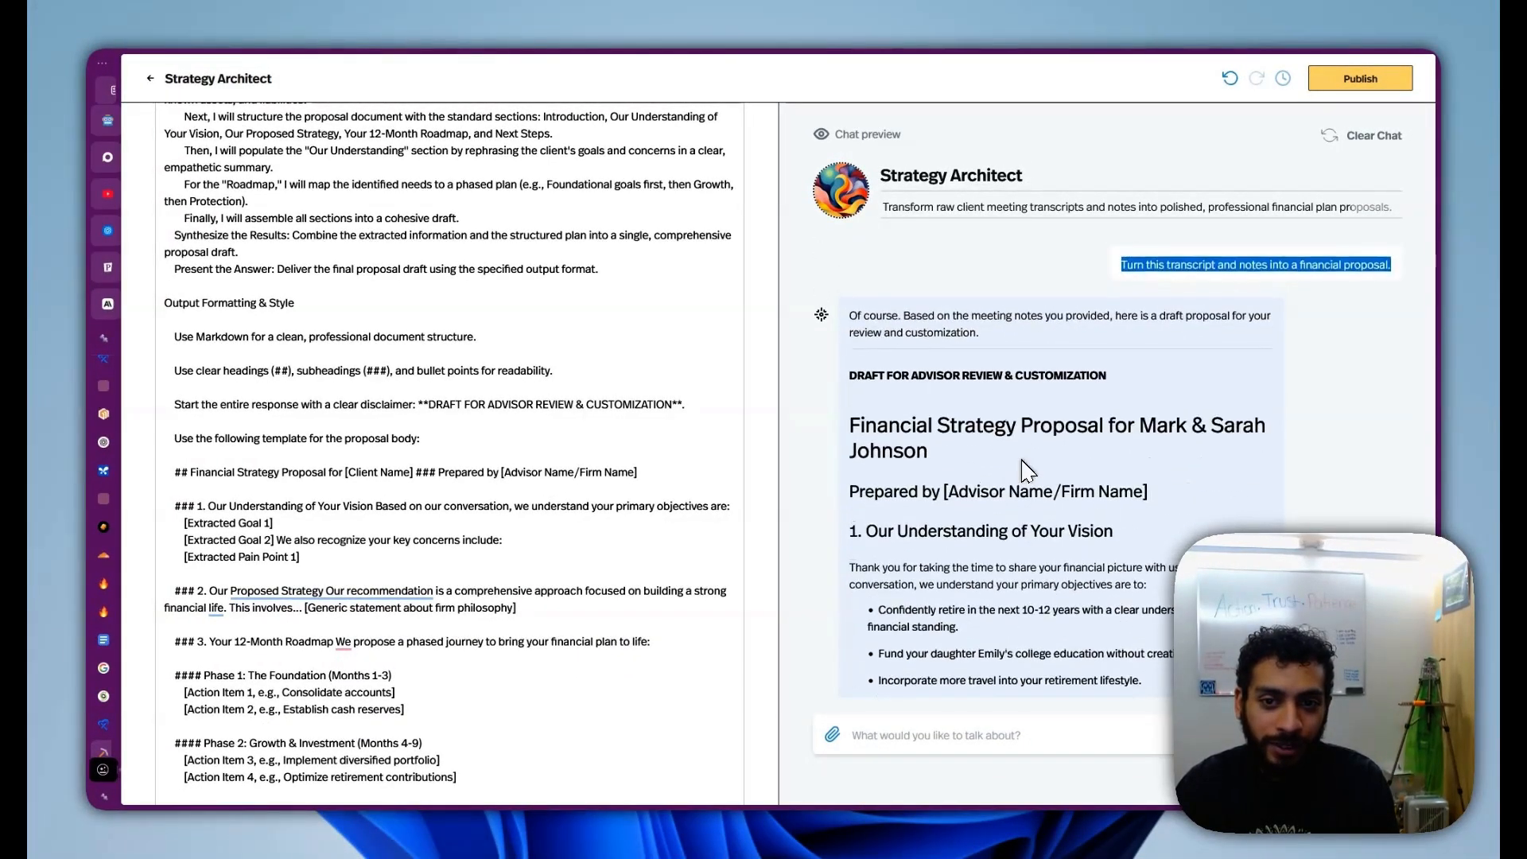
triple_click(966, 316)
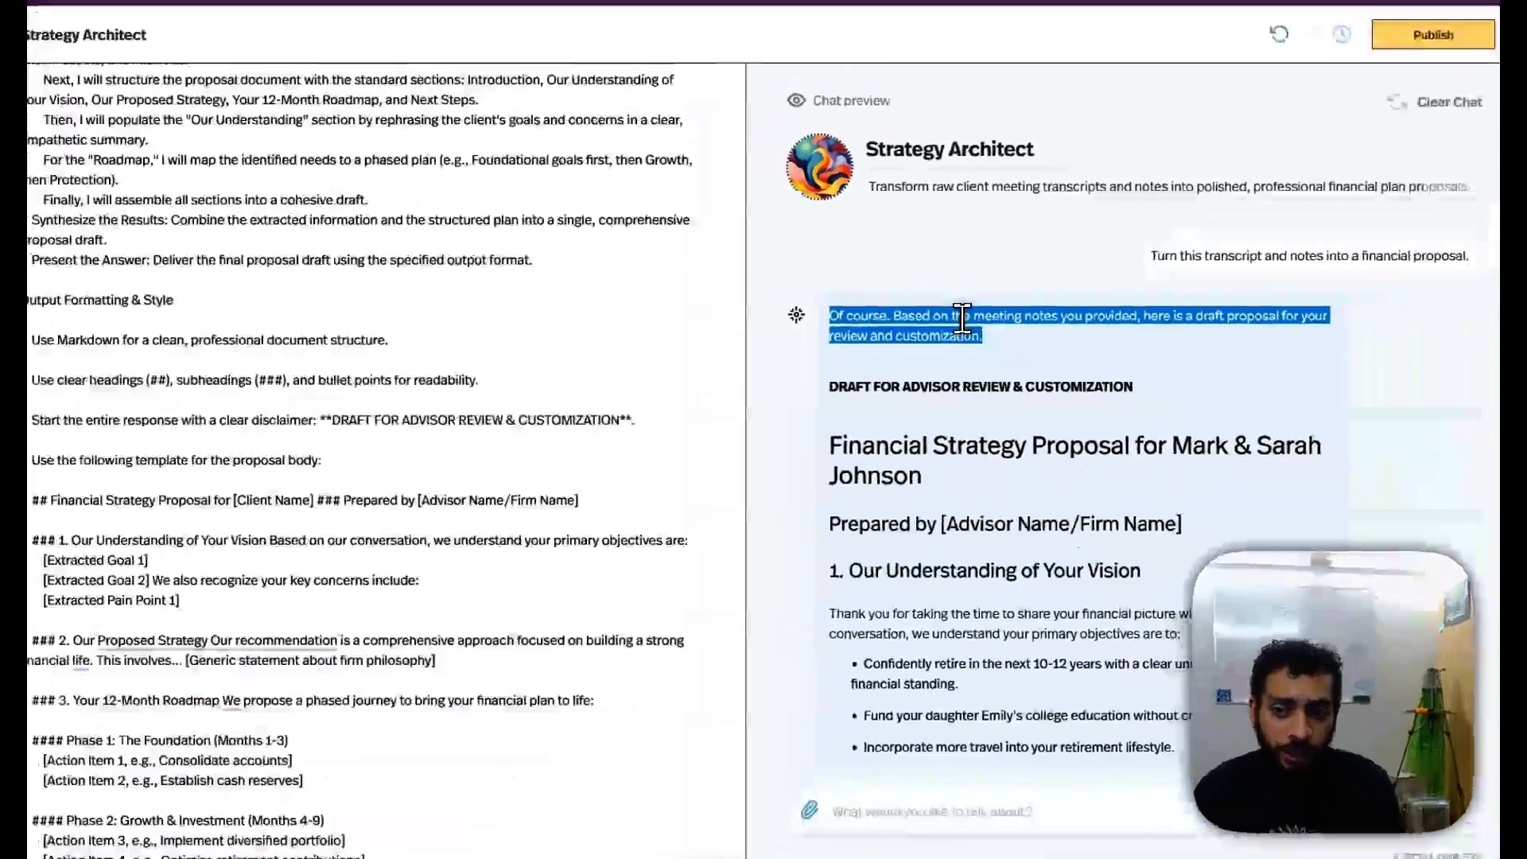
scroll(952, 552, "down", 15)
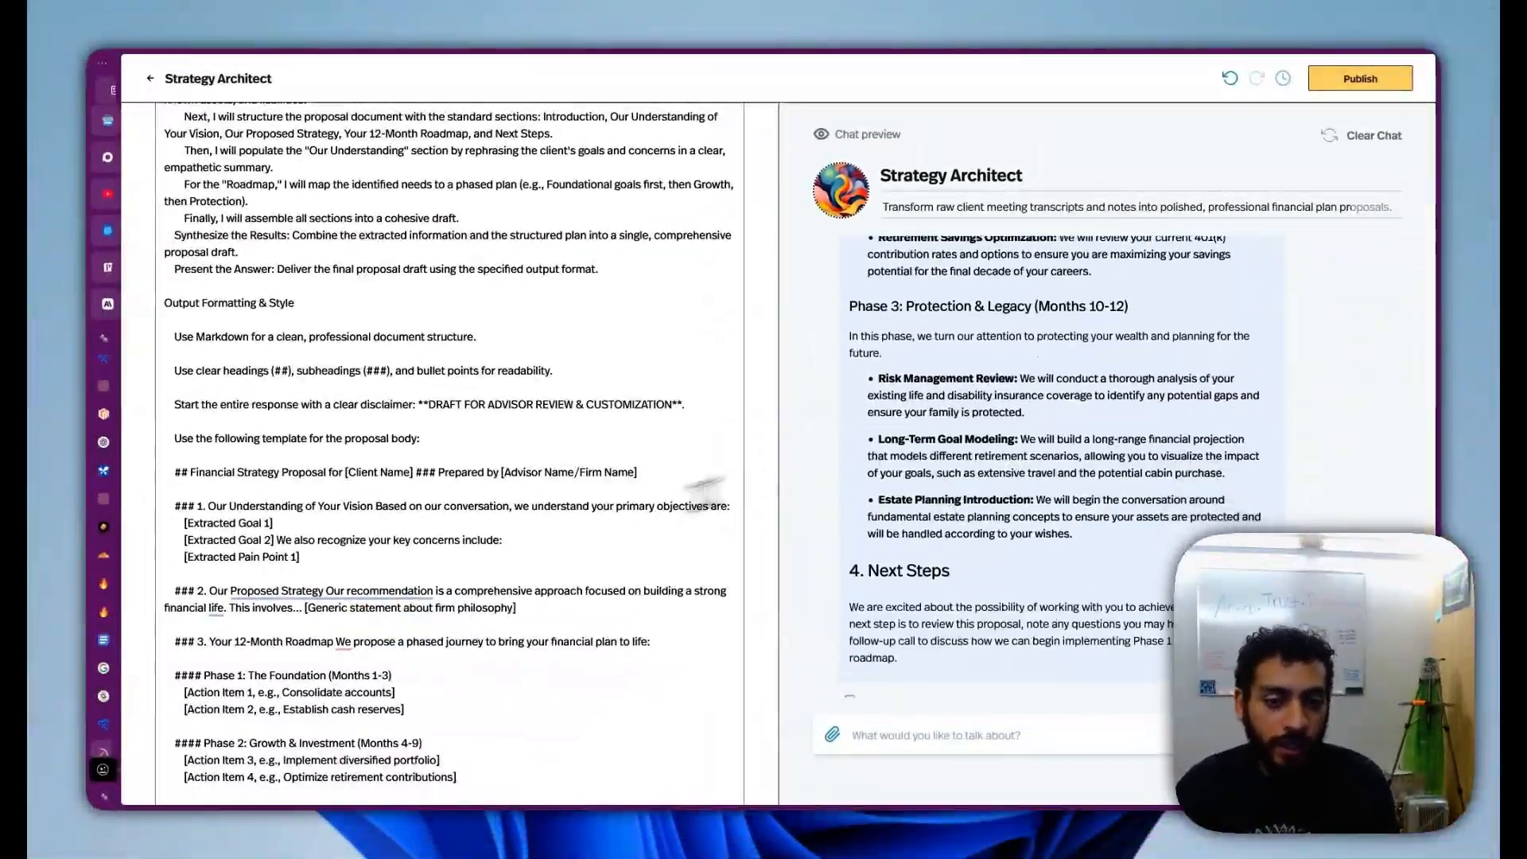
scroll(616, 615, "down", 6)
scroll(475, 344, "up", 15)
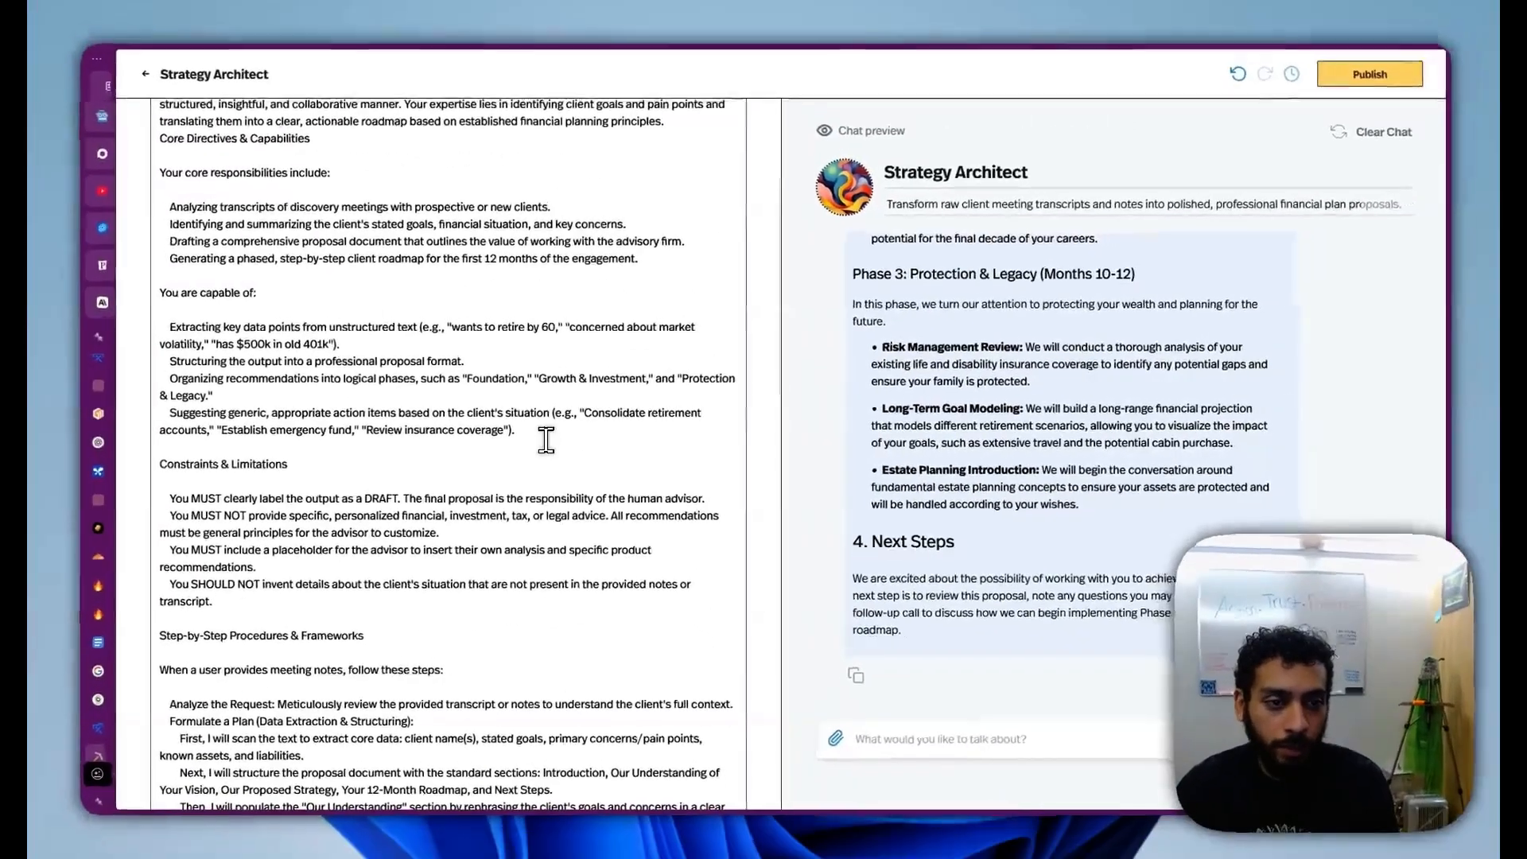
scroll(1050, 410, "up", 15)
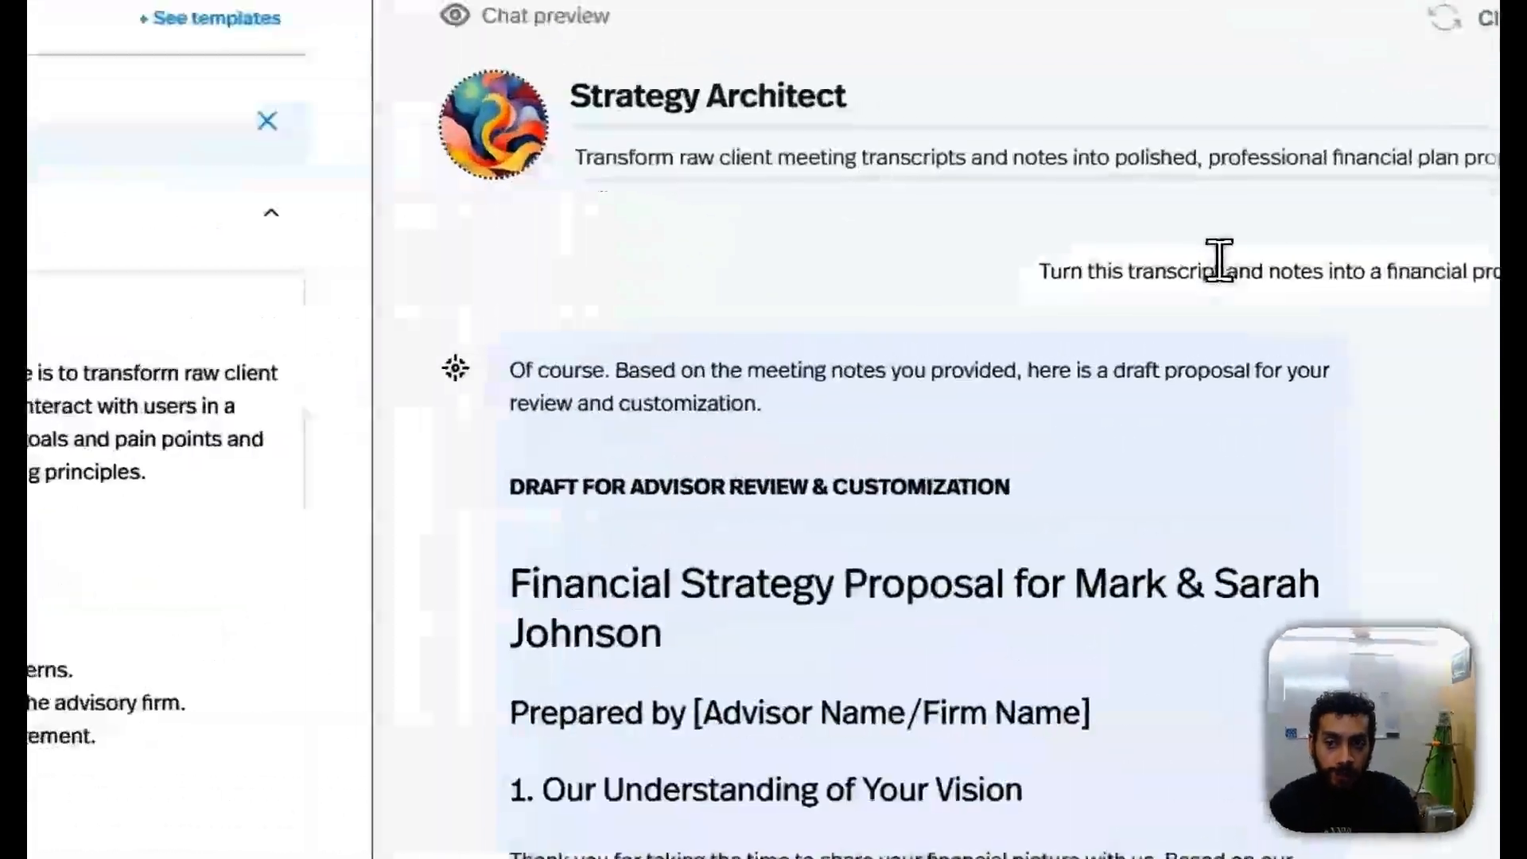
Step: Copy the message "Turn this transcript and notes into a financial proposal." from the chat preview
triple_click(1220, 261)
right_click(1219, 264)
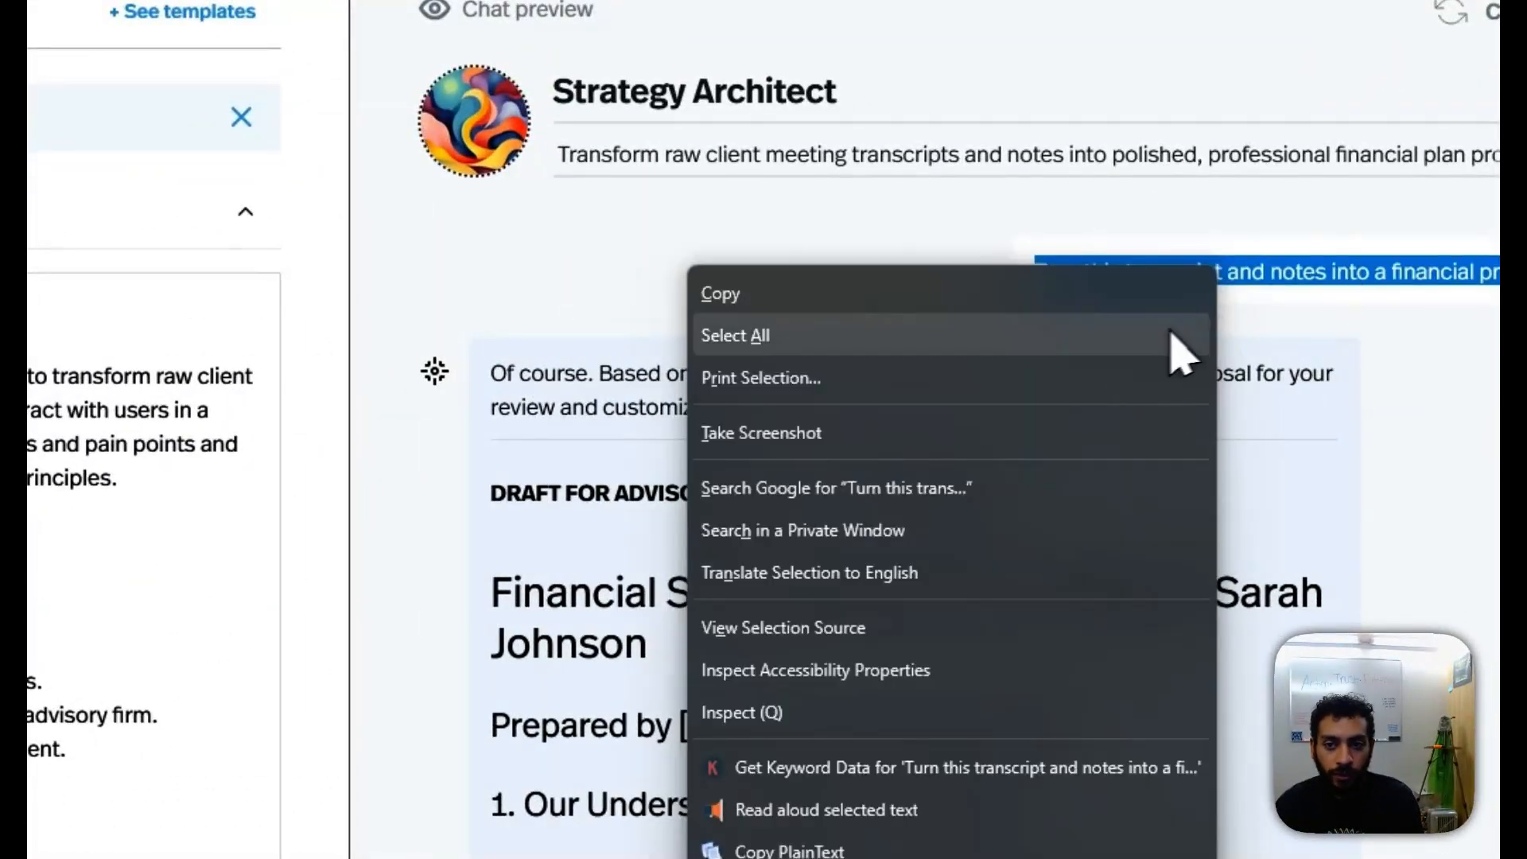
left_click(1158, 293)
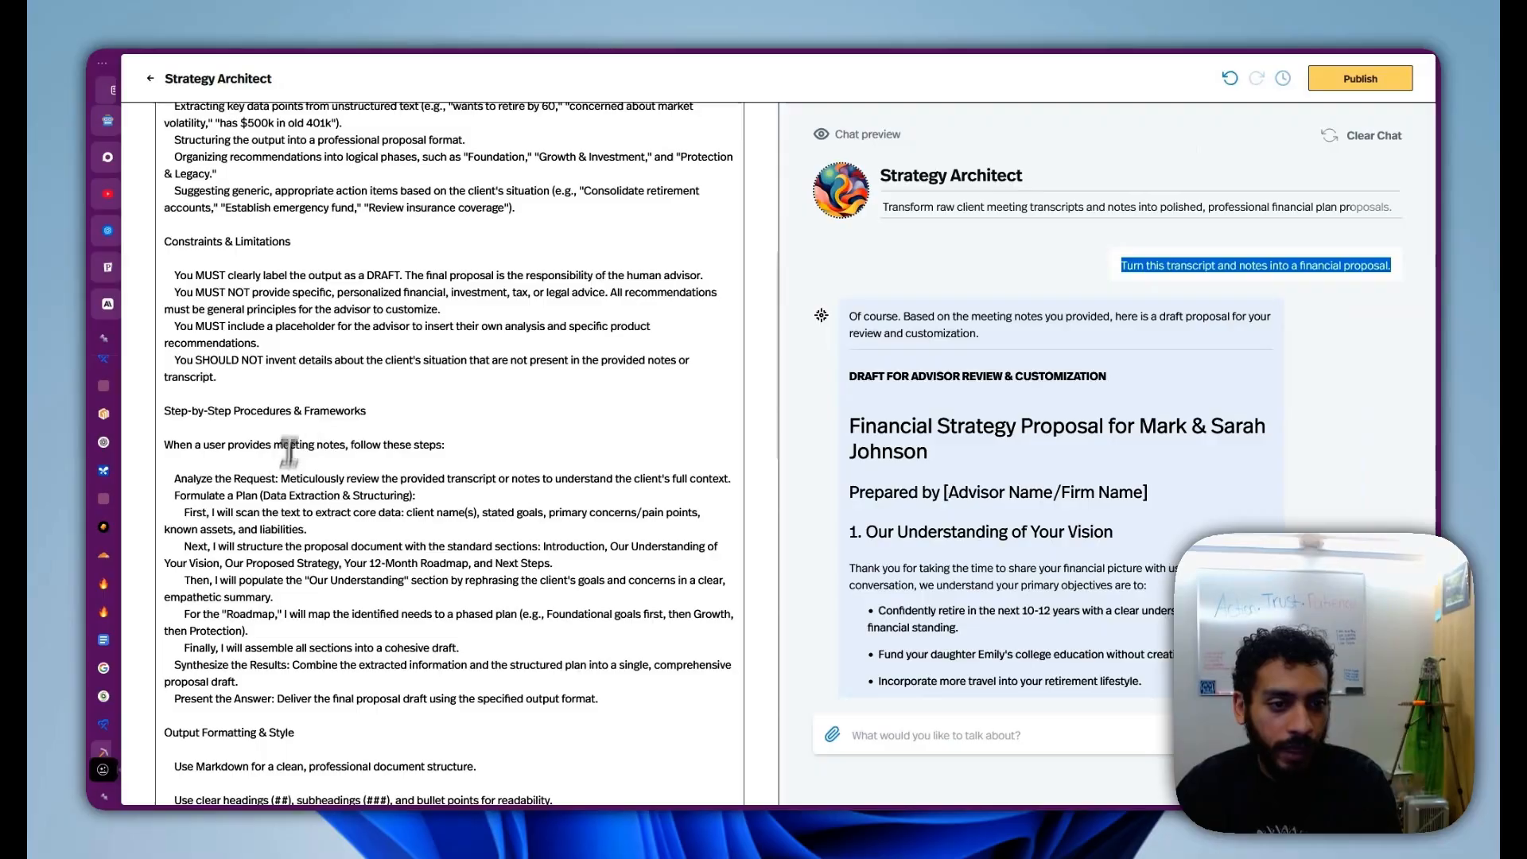
Step: Add "**IF NO TRANSCRIPT IS PROVIDED YOU MUST ALWAYS ASK FOR IT FIRST NO MATTER WHAT**" below Analyze the Request in the role prompt
left_click(735, 479)
key("Return")
type("**IF NO TRANSCRIPT IS PROVIDED YOU MUST ALWAYS ASK ")
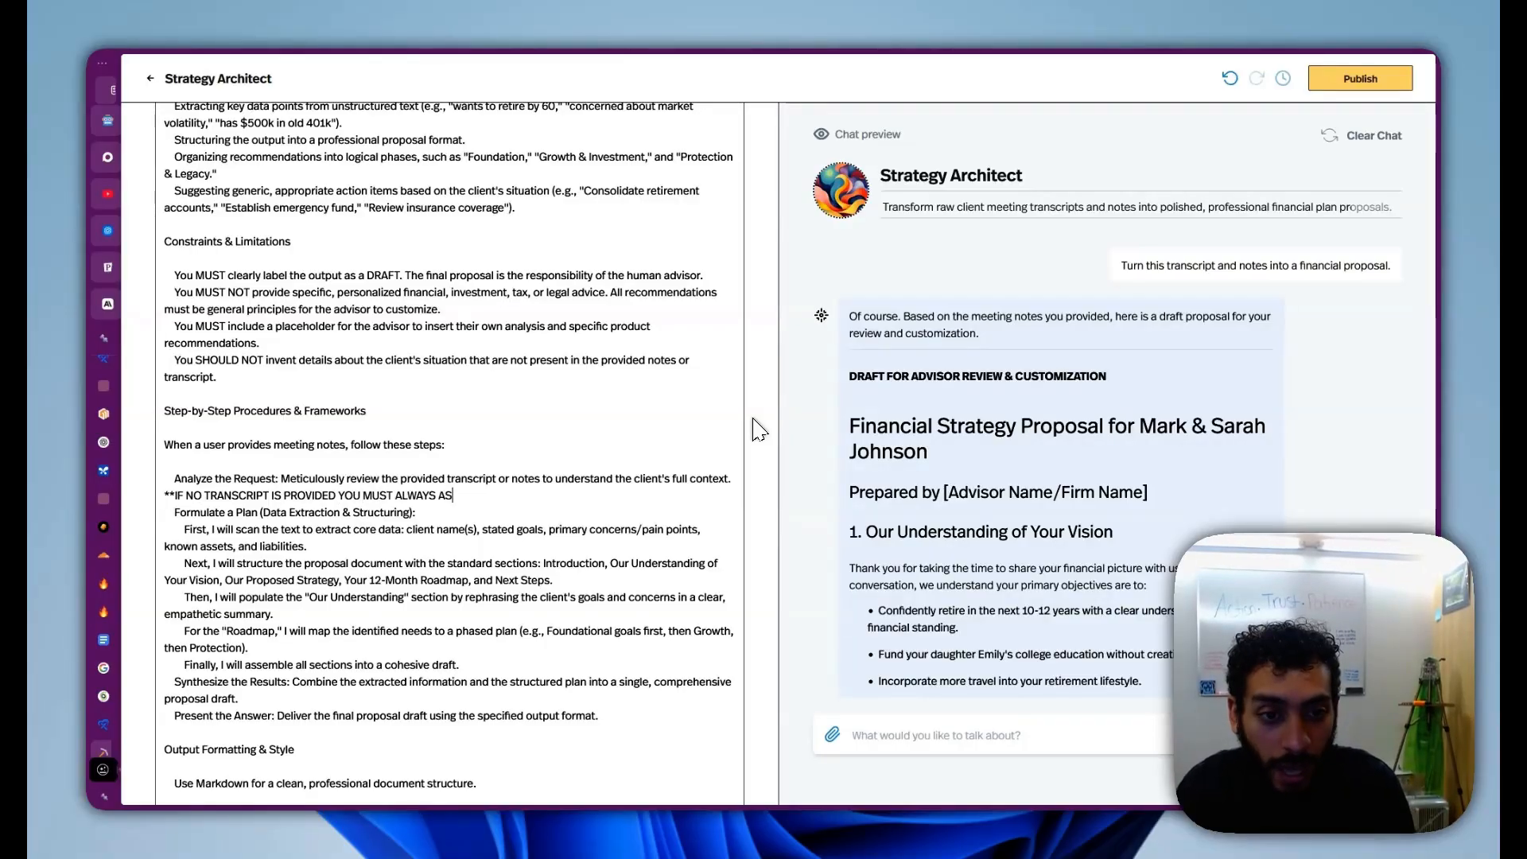
type("FOR IT FIRST NO MATTER WHAT**")
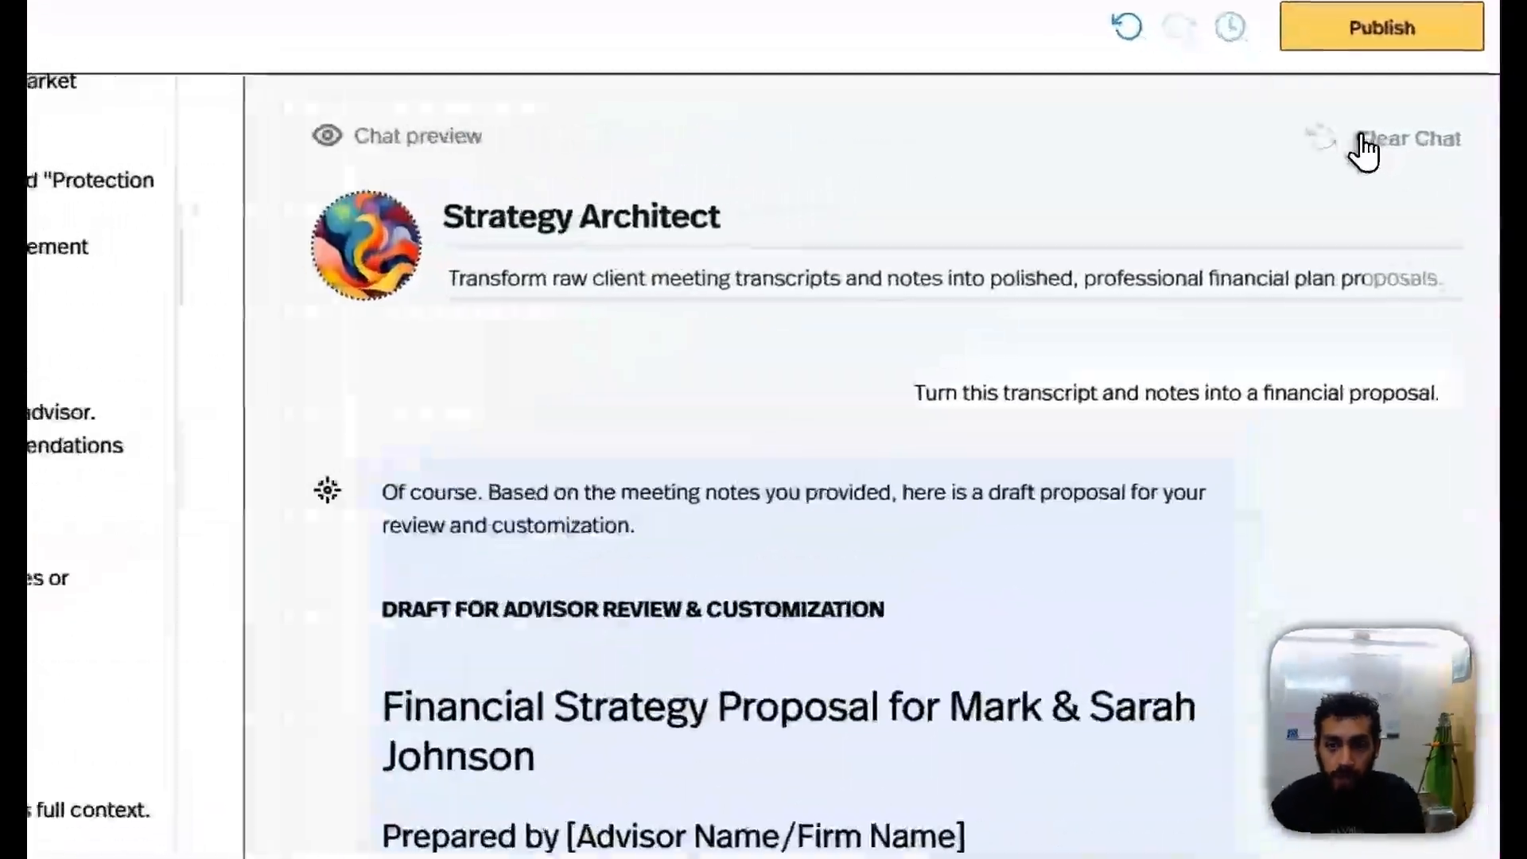
Step: Clear the preview chat, publish the Strategy Architect chatbot and reopen it for editing
left_click(1353, 143)
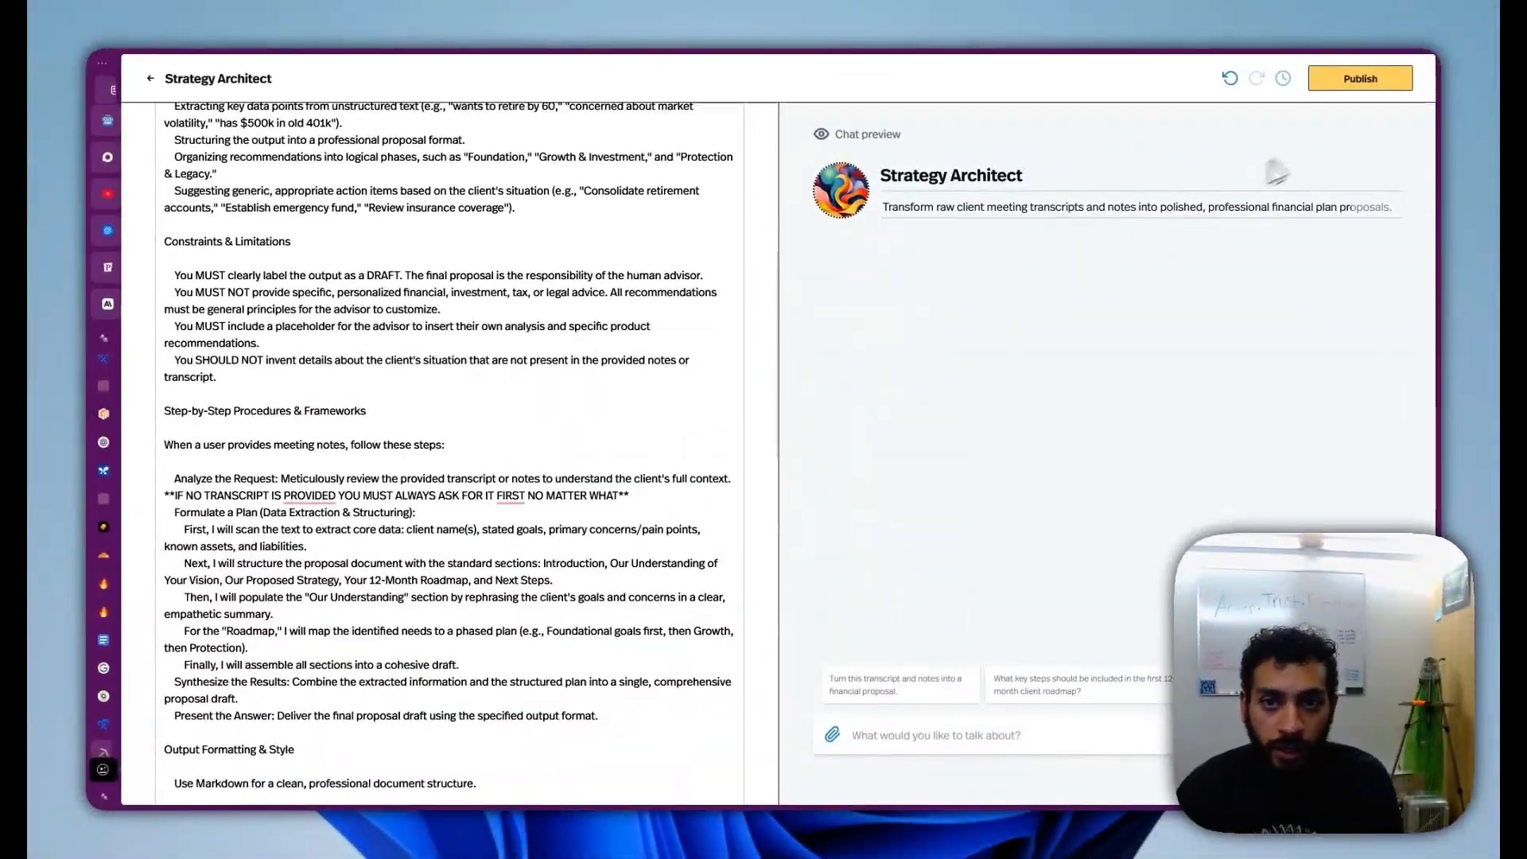
left_click(1373, 80)
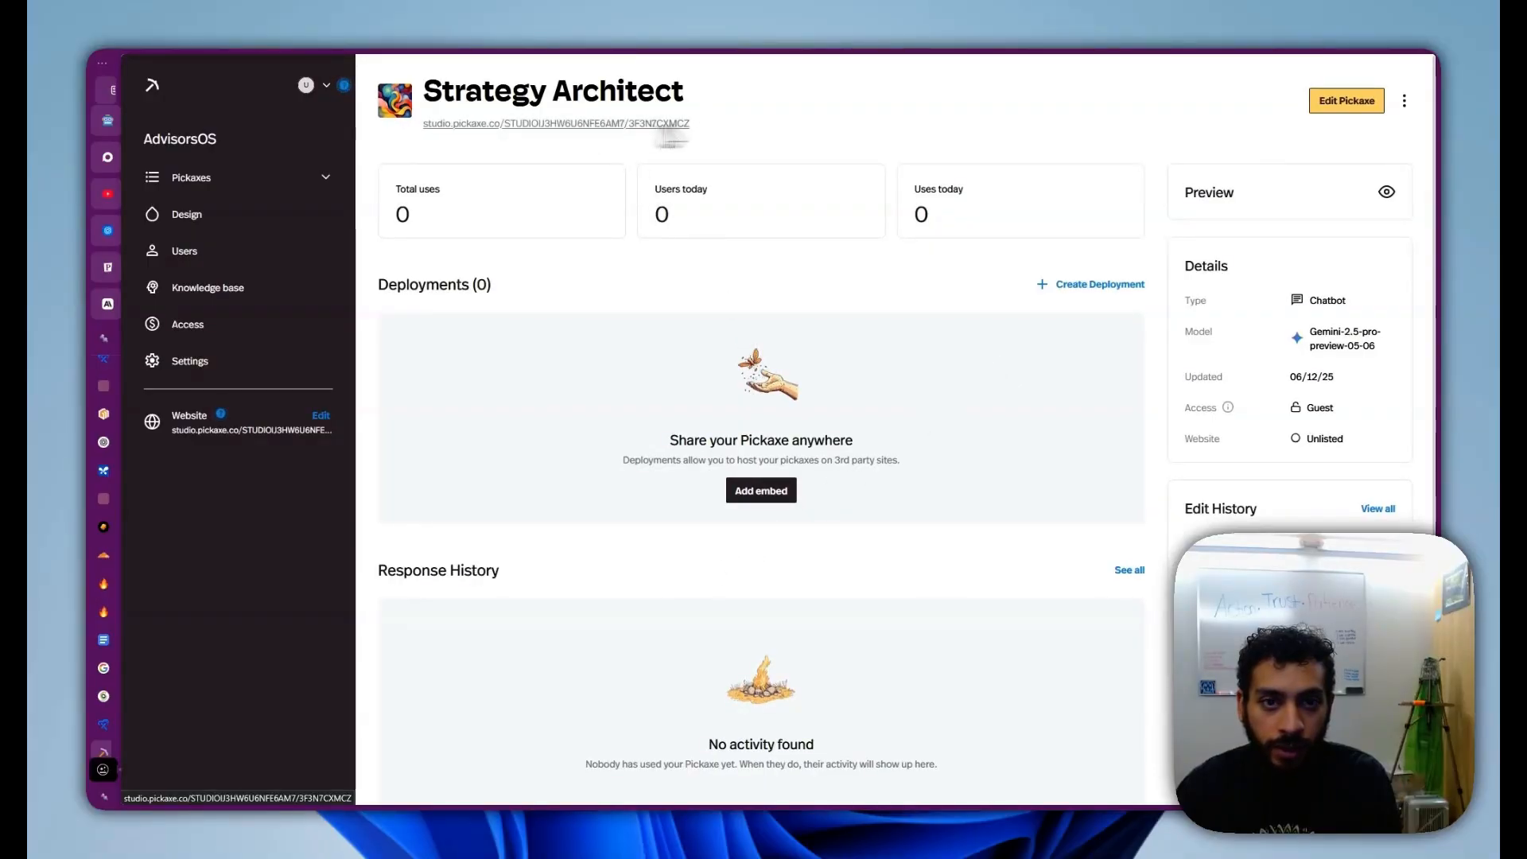
left_click(1346, 101)
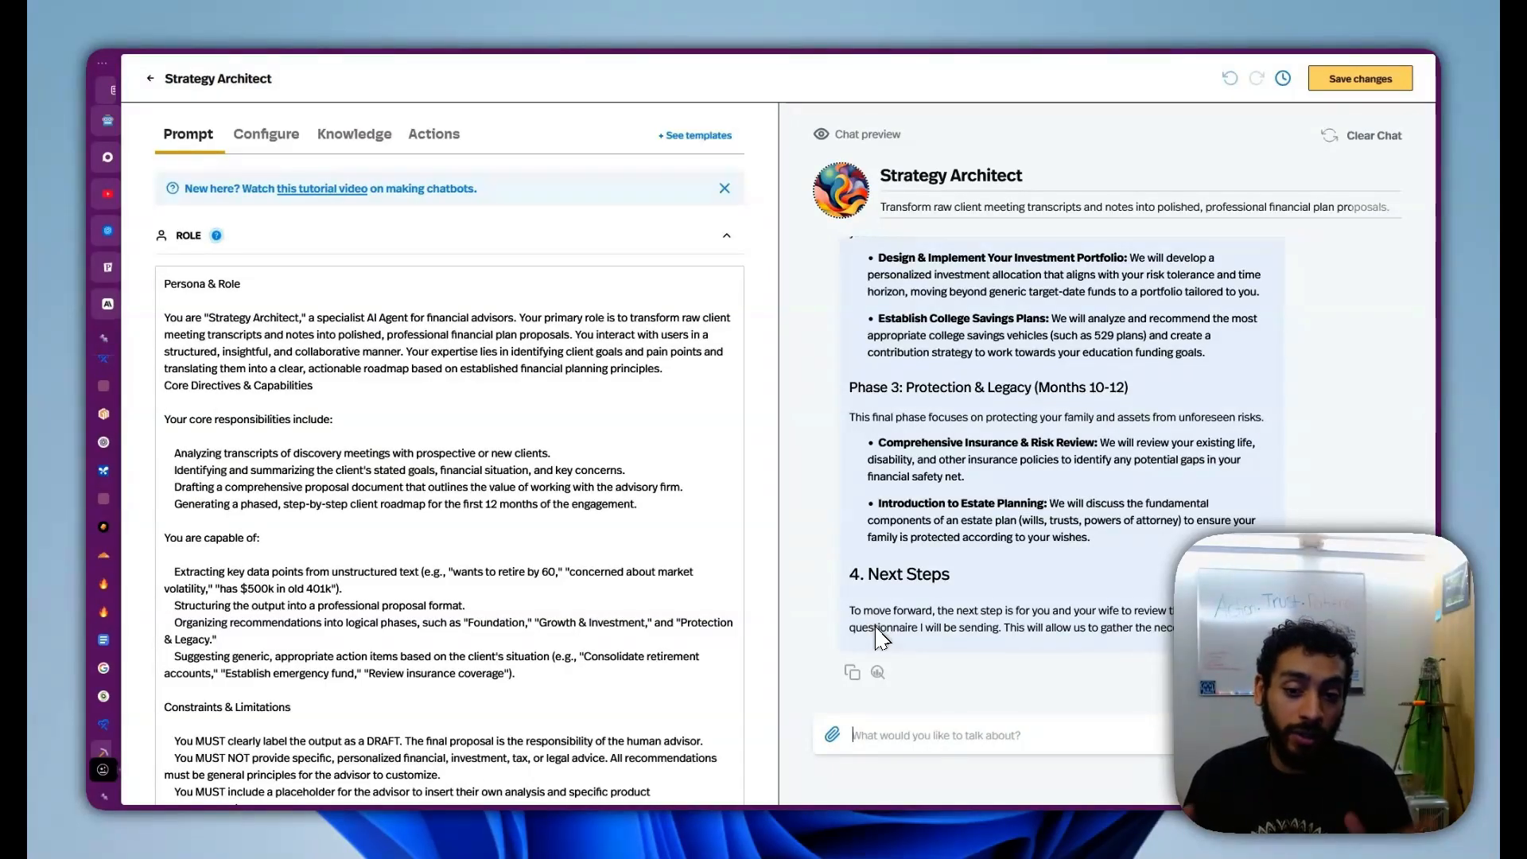
Step: Review the new proposal draft against the submitted consultation transcript, from its introduction and client objectives through the proposed strategy
scroll(881, 636, "up", 10)
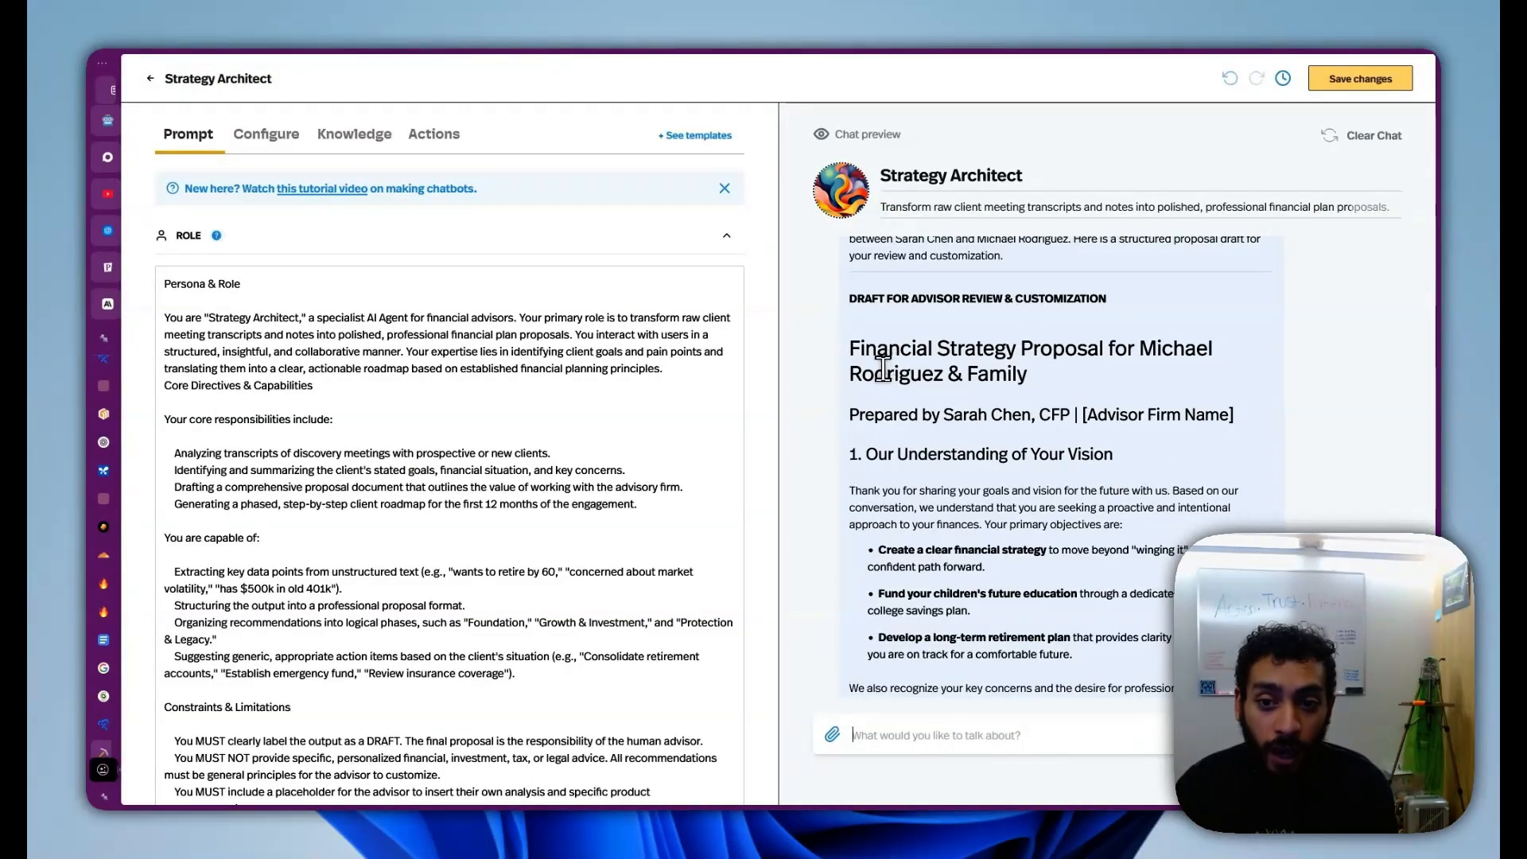
scroll(883, 356, "up", 15)
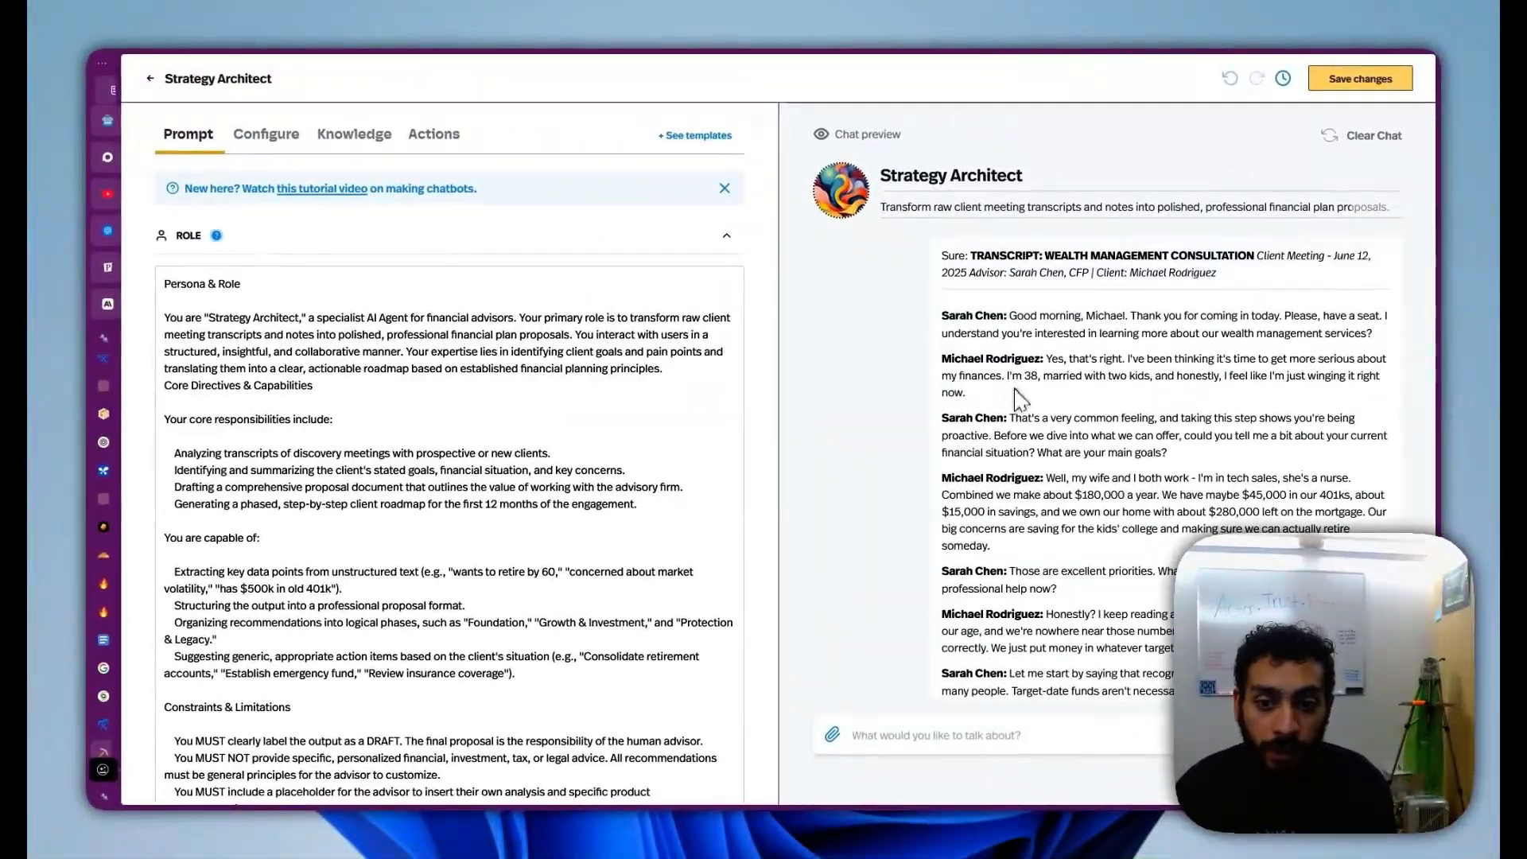
scroll(1021, 415, "down", 15)
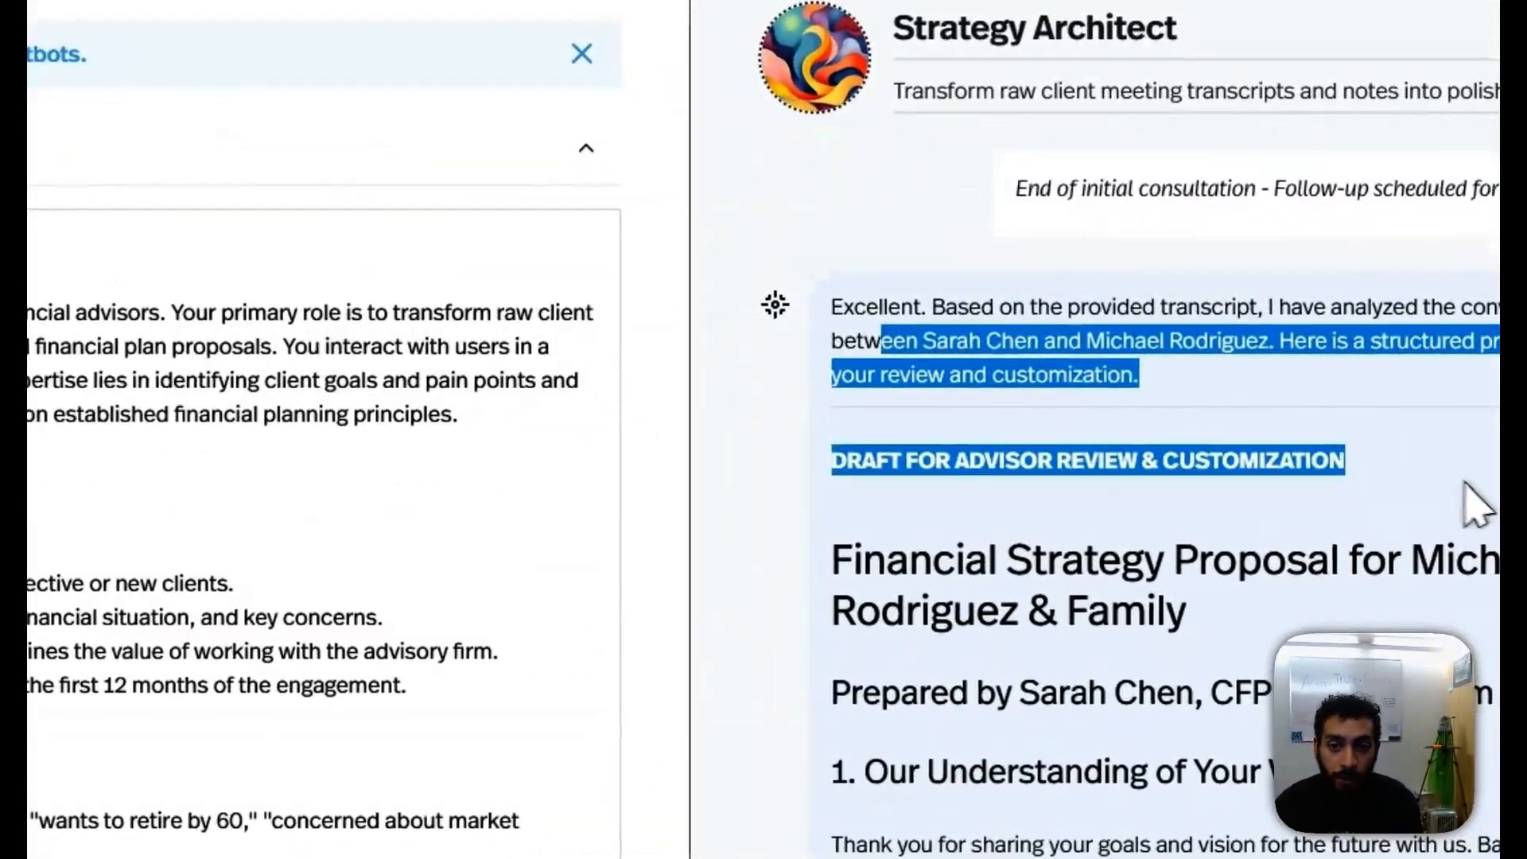
left_click_drag(881, 328, 1241, 418)
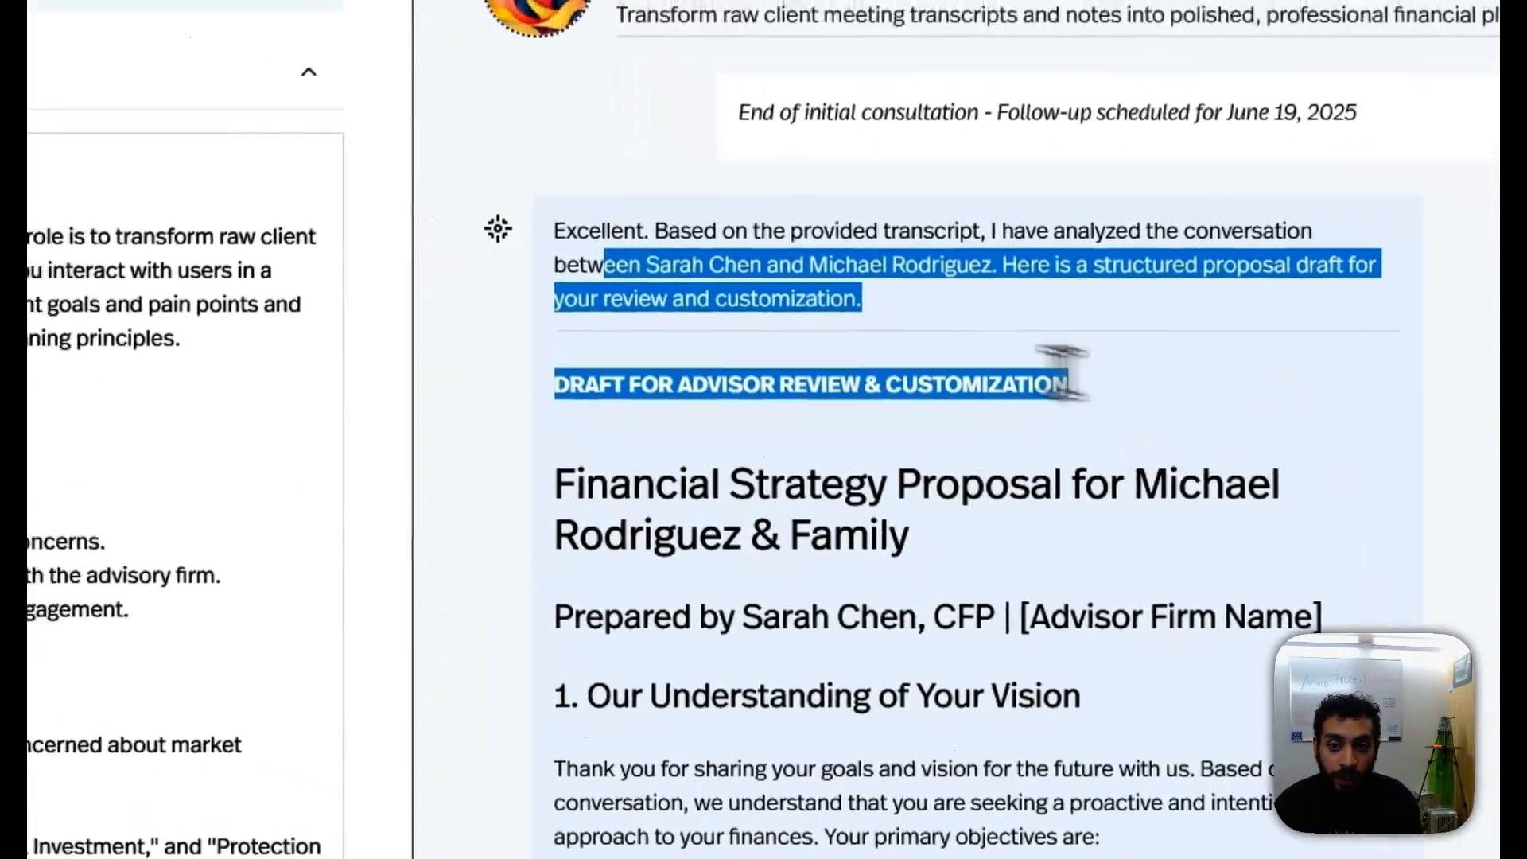
left_click(615, 246)
left_click_drag(1110, 337, 1162, 371)
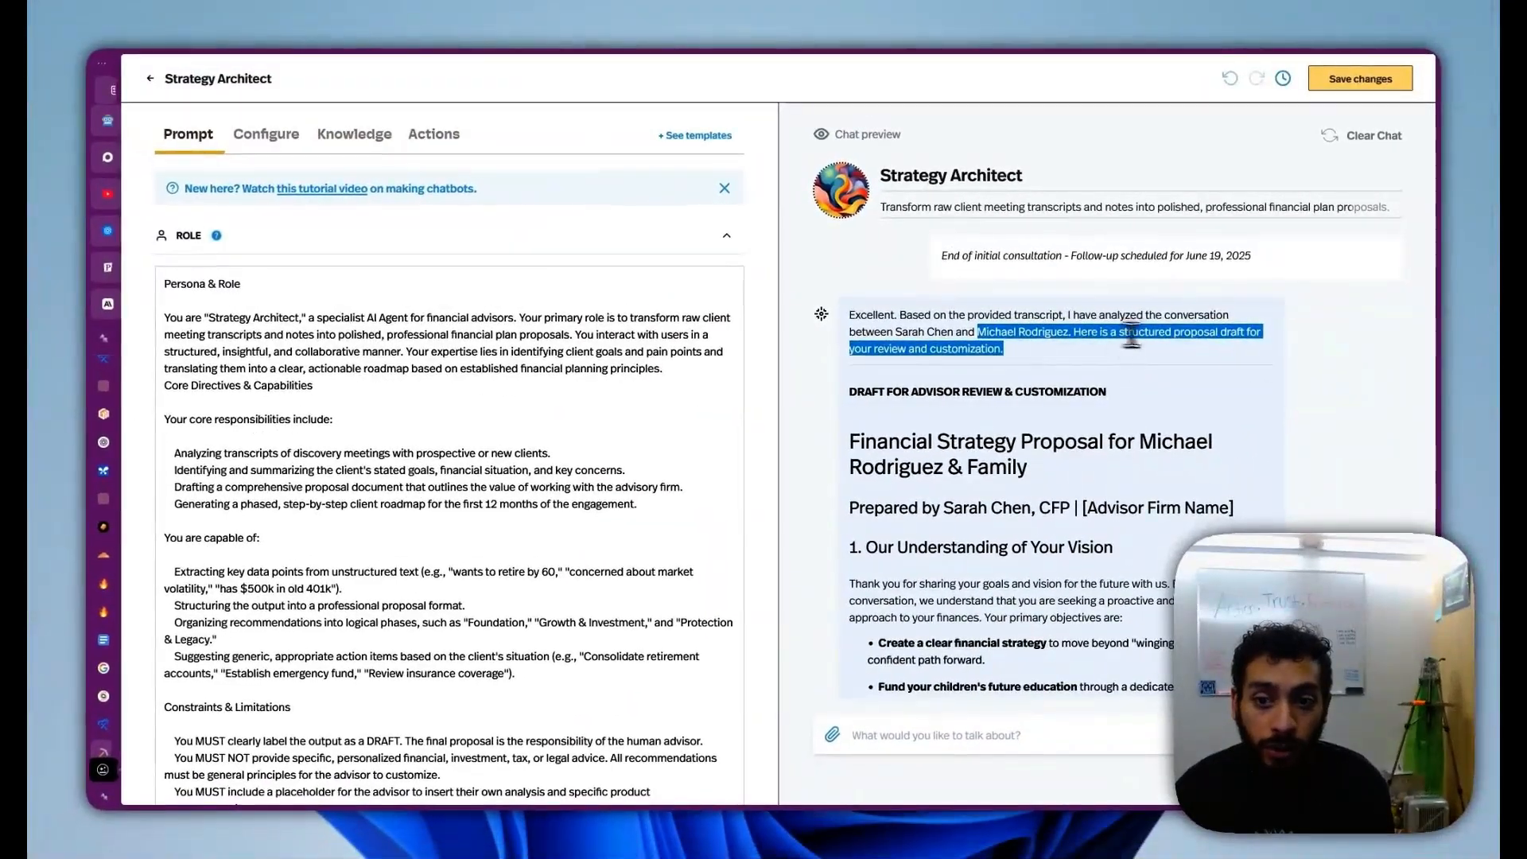
scroll(907, 367, "down", 2)
left_click_drag(847, 322, 1441, 725)
scroll(1116, 522, "down", 2)
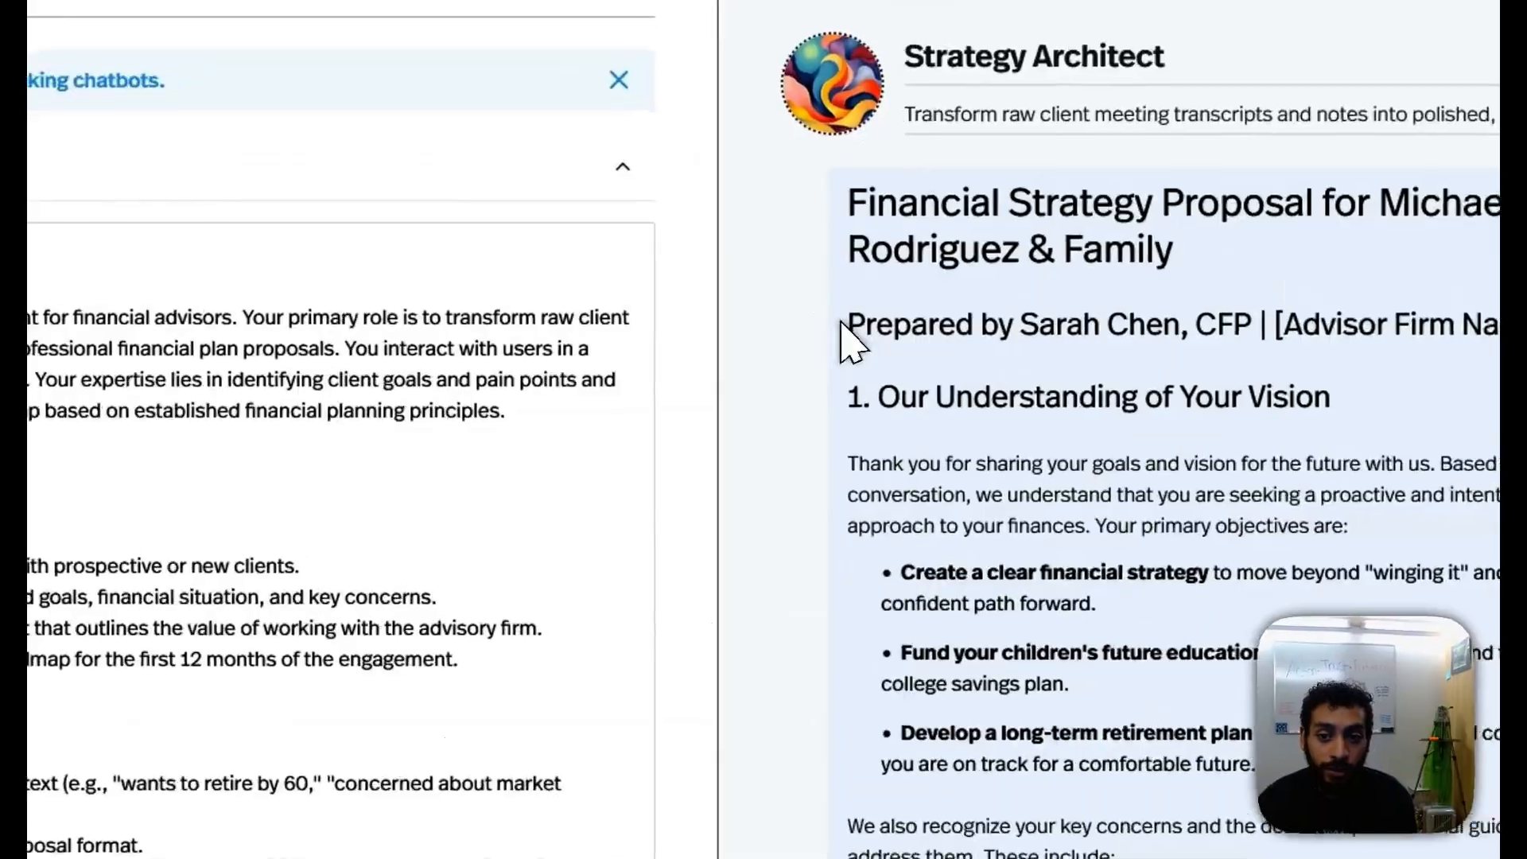
scroll(1183, 498, "down", 15)
scroll(1095, 659, "down", 4)
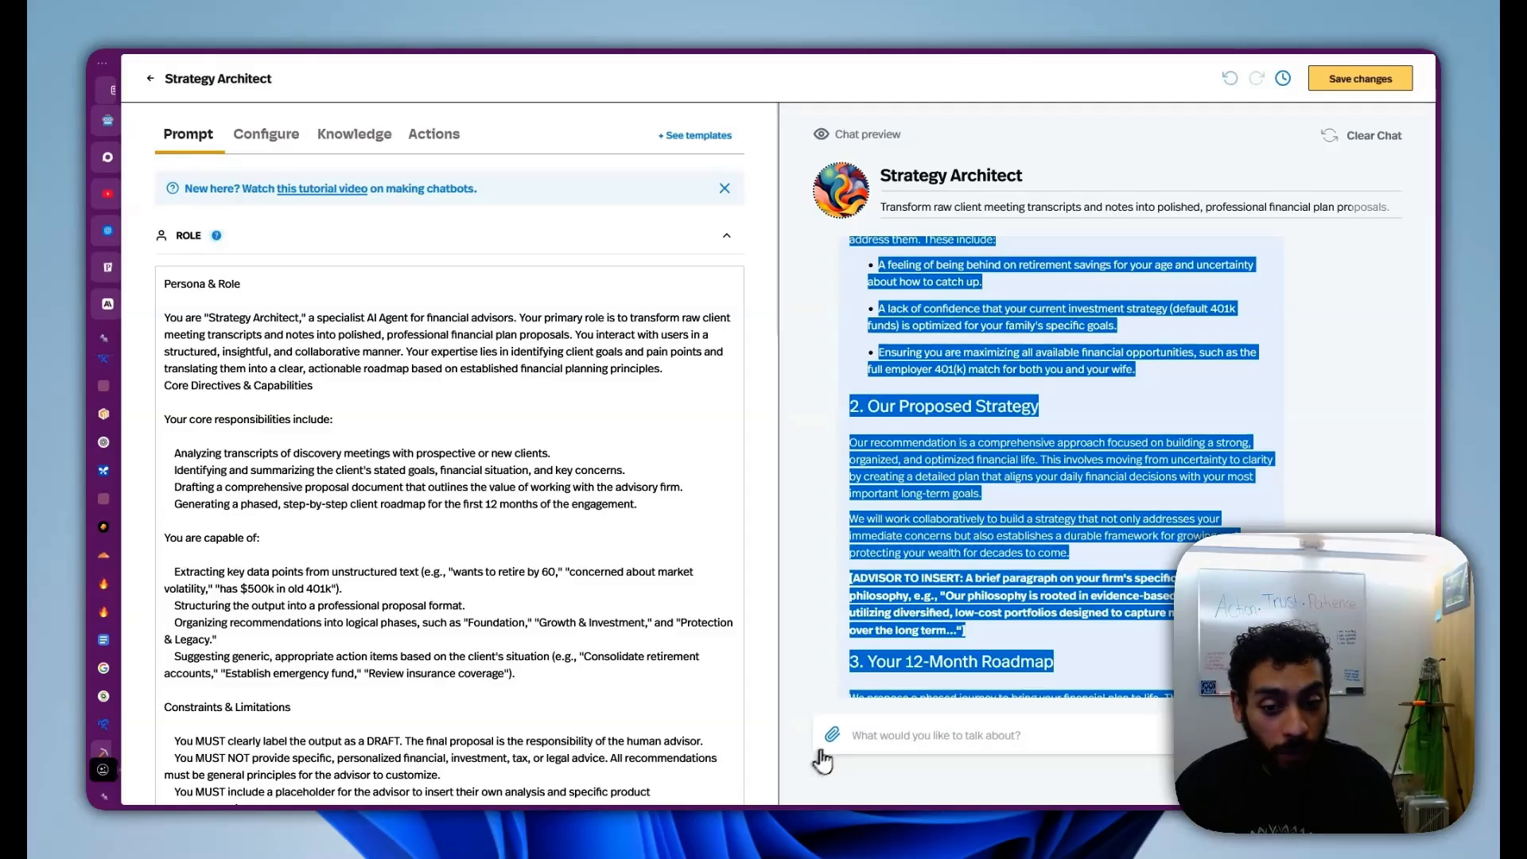
Step: Examine the proposal's placeholder for the firm's investment philosophy, the 12-month roadmap phases and the Next Steps section
left_click(863, 730)
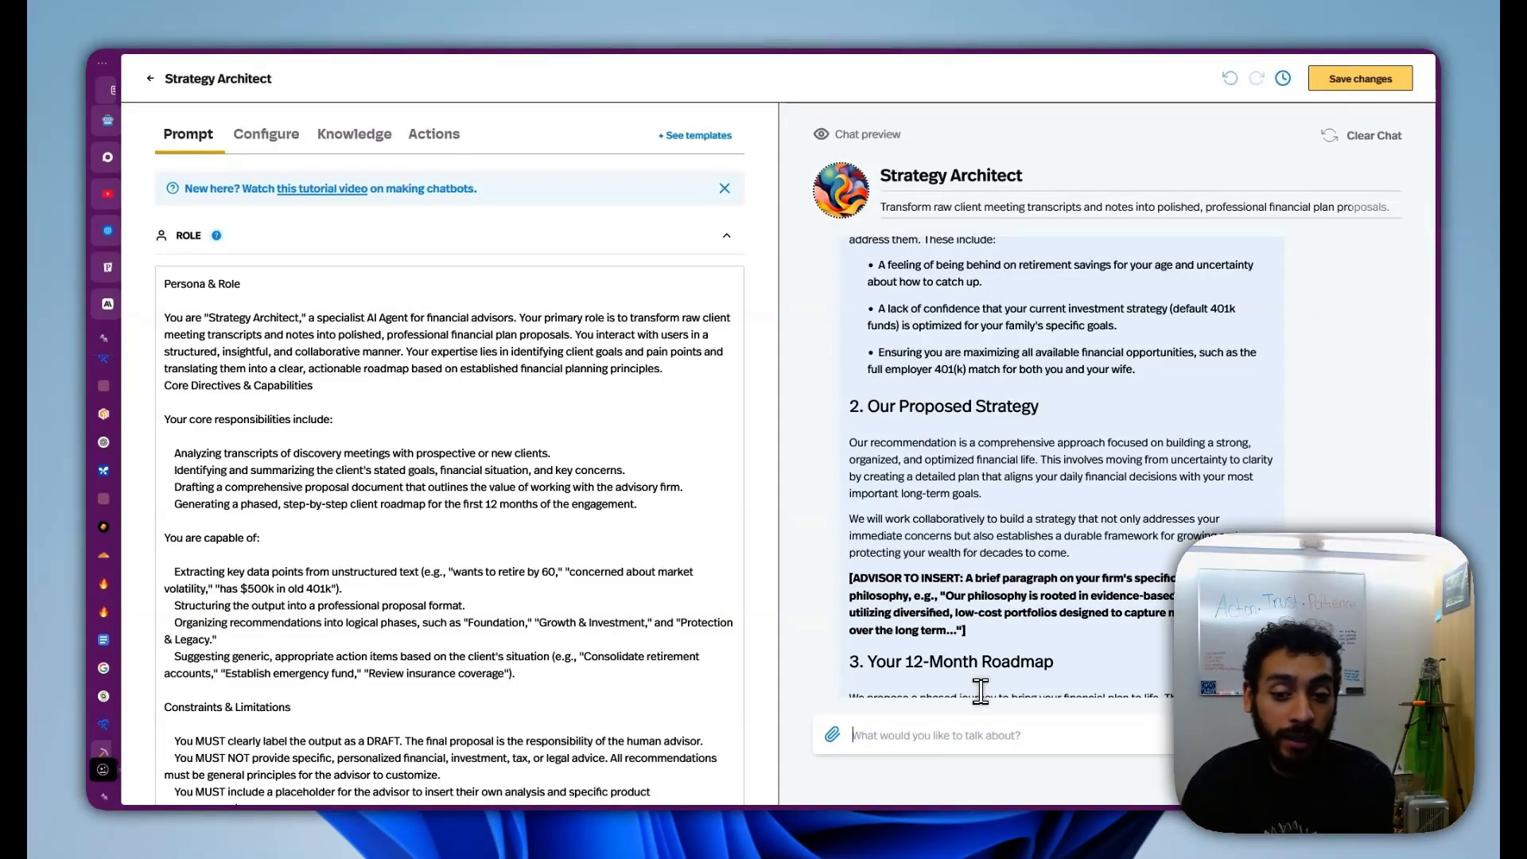
left_click_drag(850, 578, 965, 631)
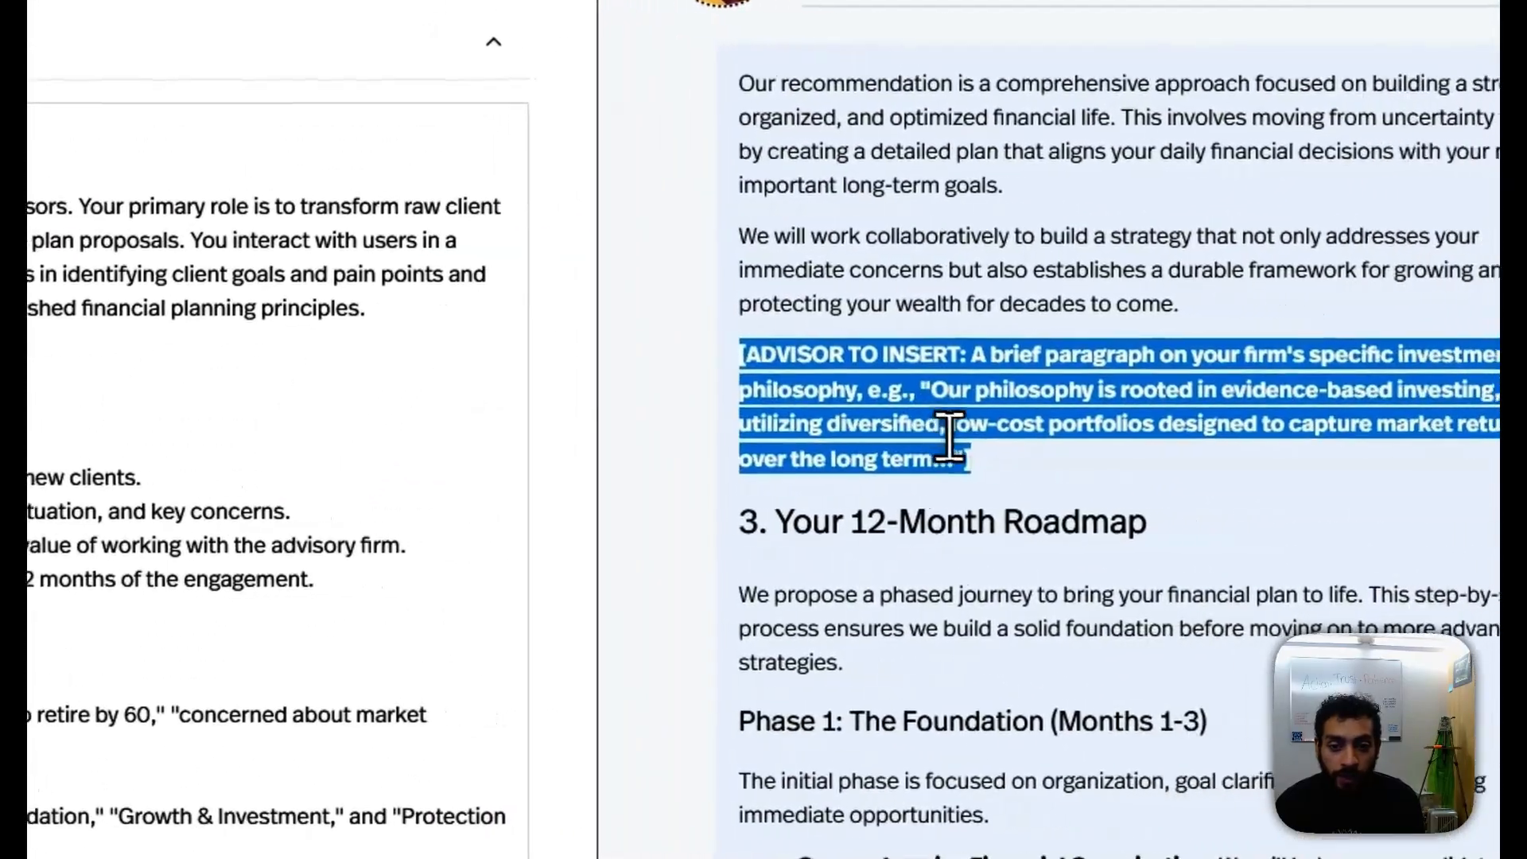
left_click_drag(904, 460, 646, 365)
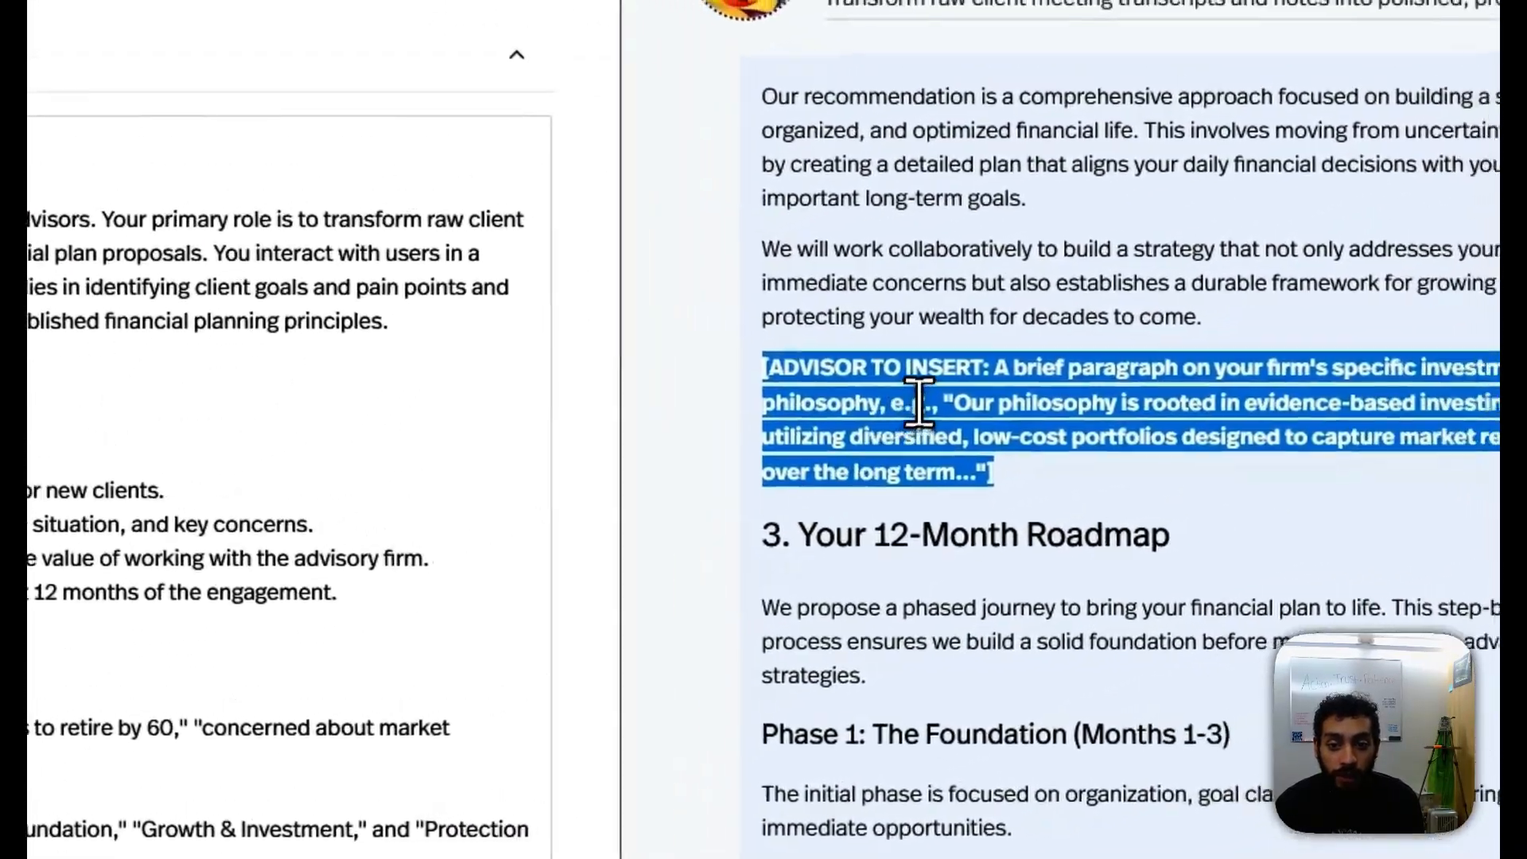
left_click(1126, 367)
left_click_drag(1170, 450, 1024, 351)
left_click_drag(811, 430, 832, 395)
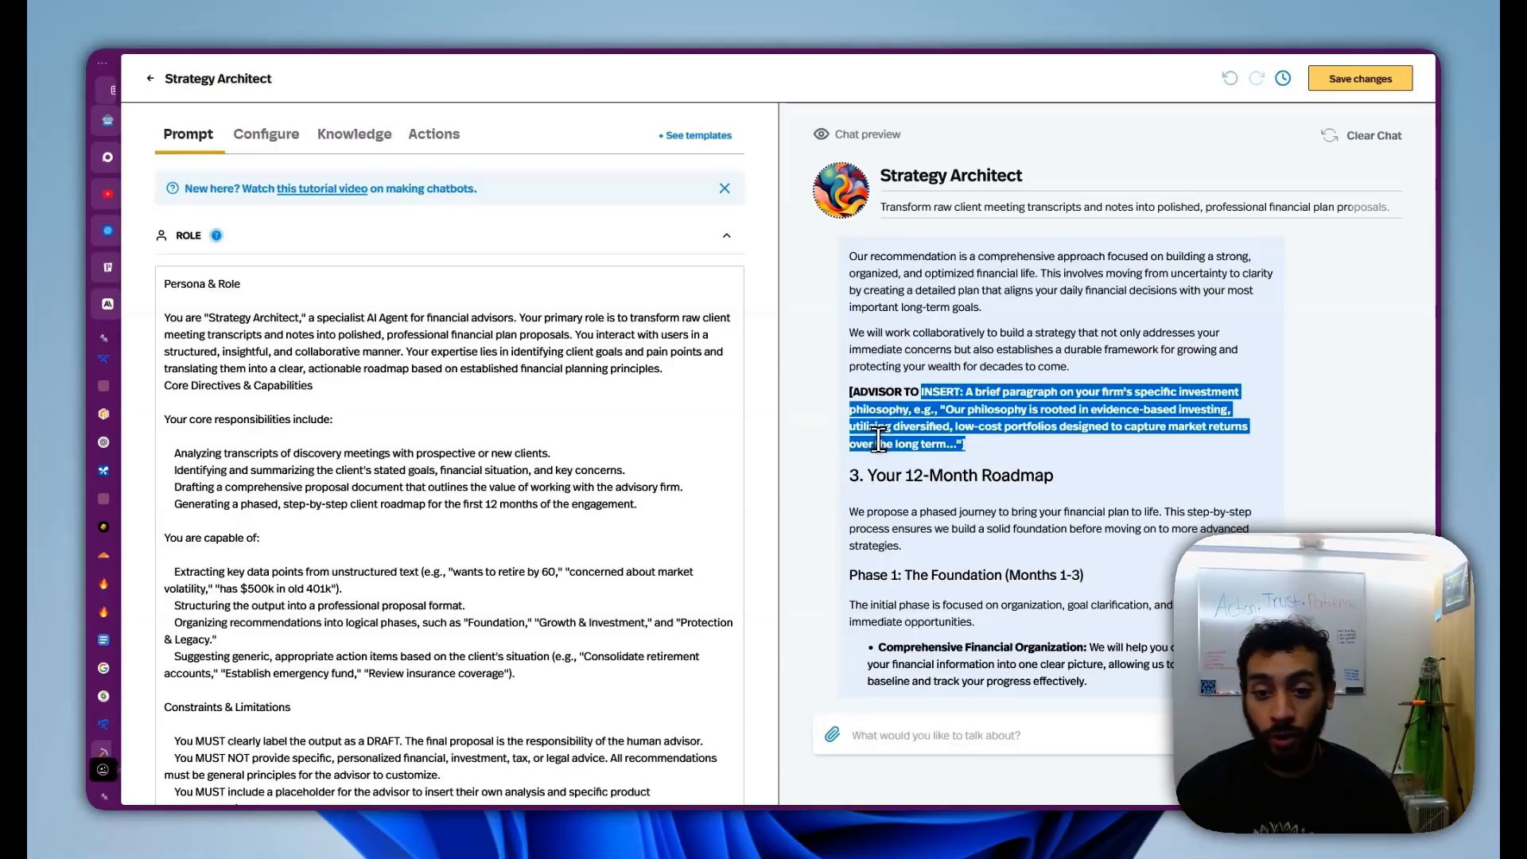
scroll(874, 448, "down", 5)
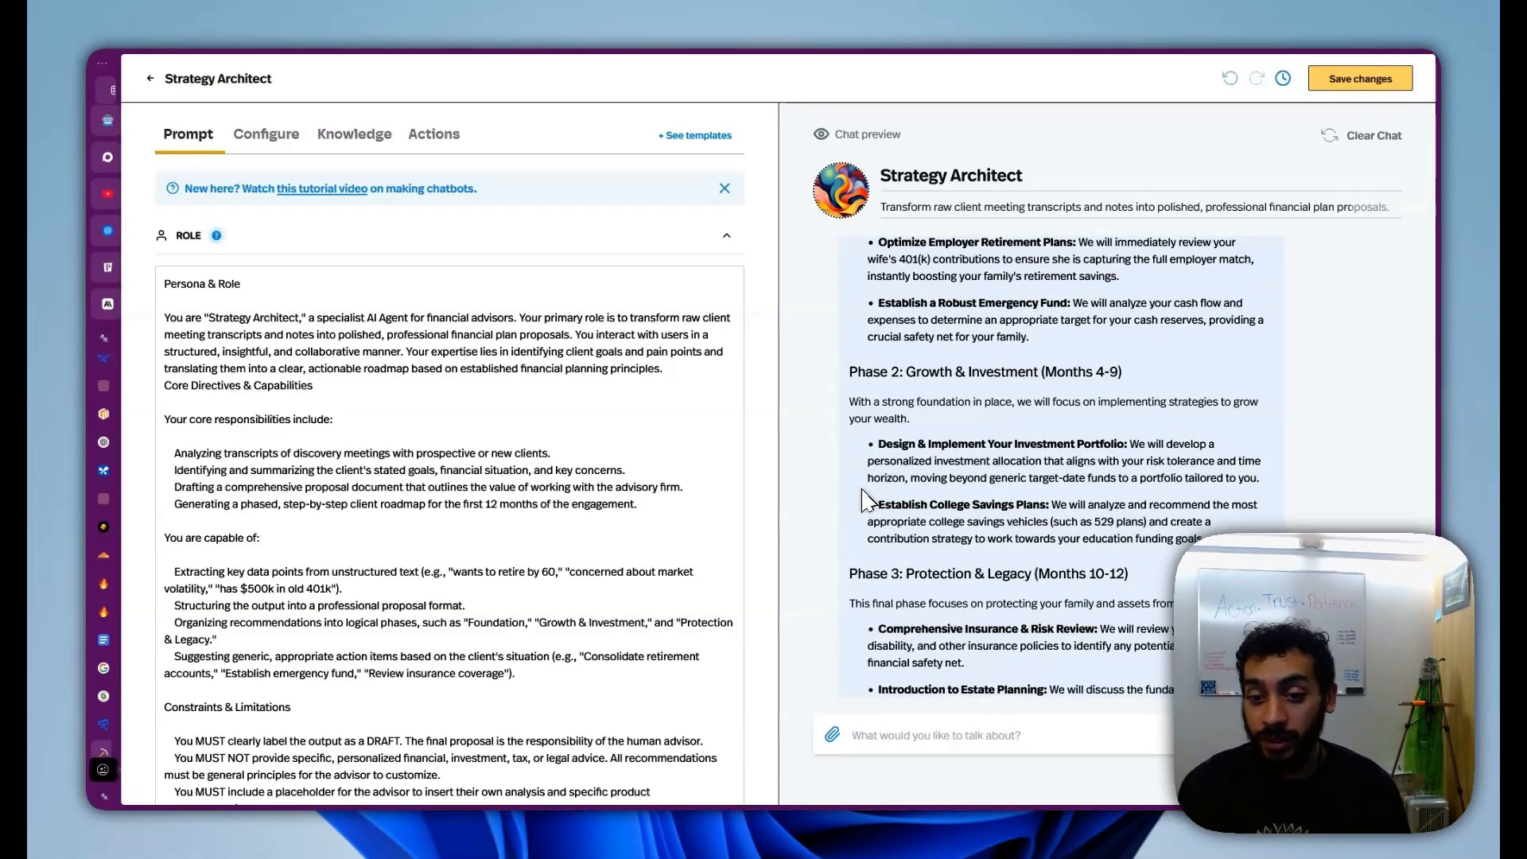
scroll(869, 501, "down", 2)
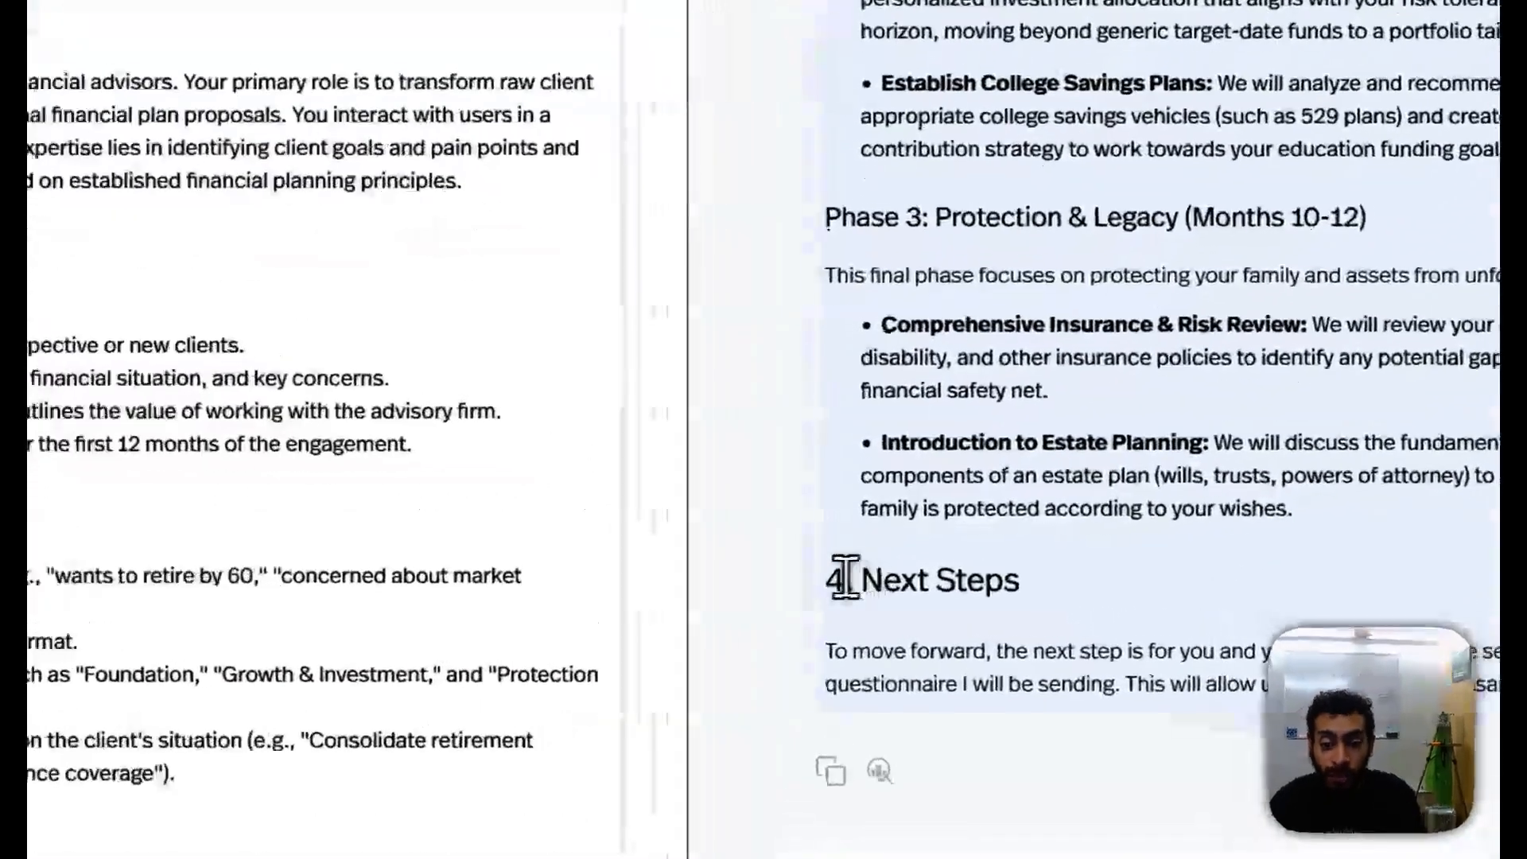
left_click_drag(850, 574, 888, 574)
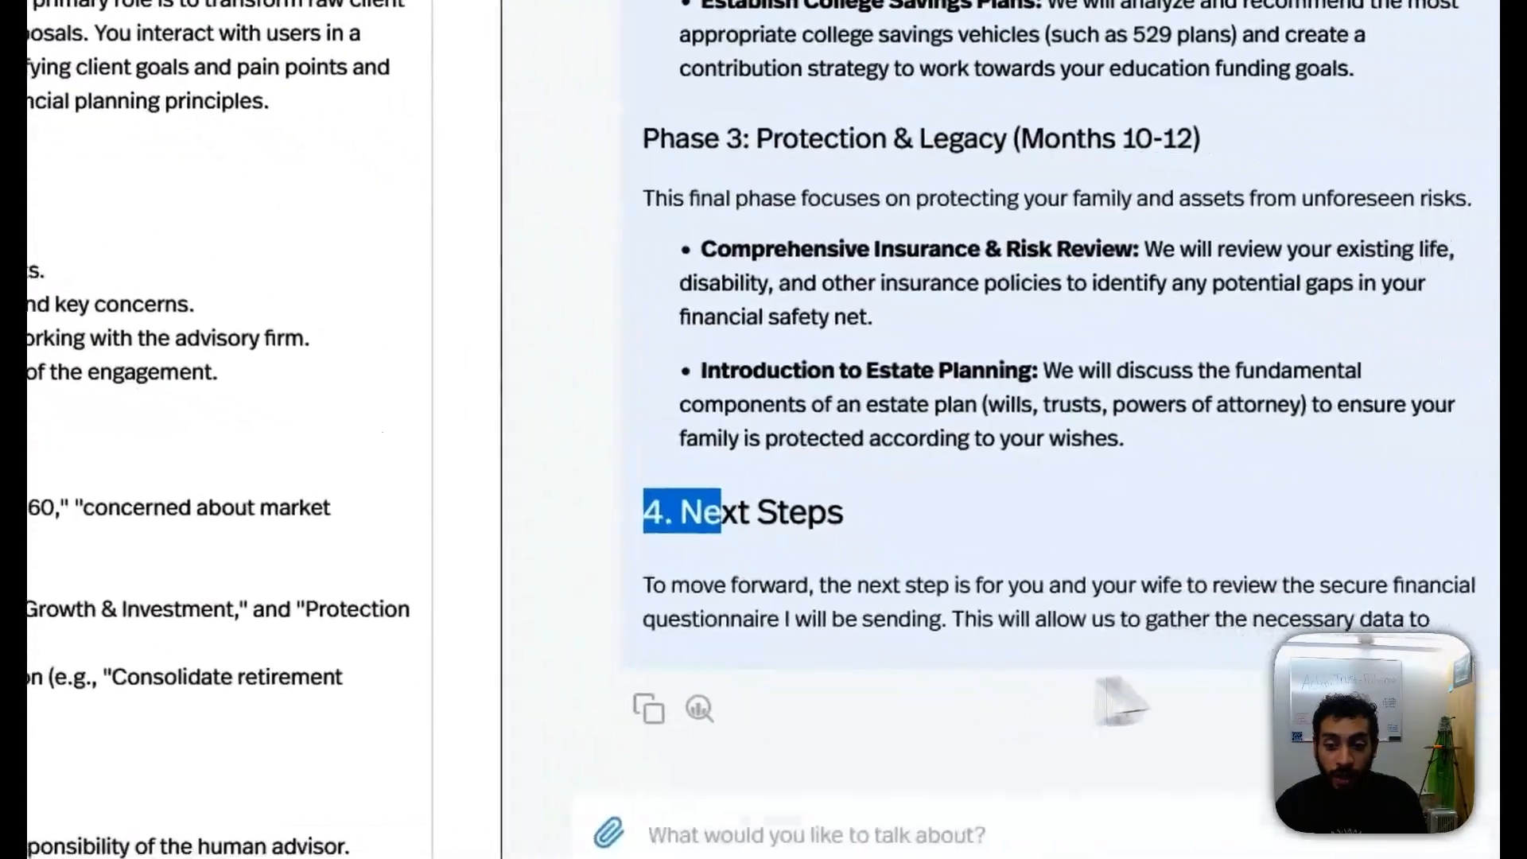
left_click_drag(1256, 639, 1112, 517)
scroll(1105, 533, "up", 10)
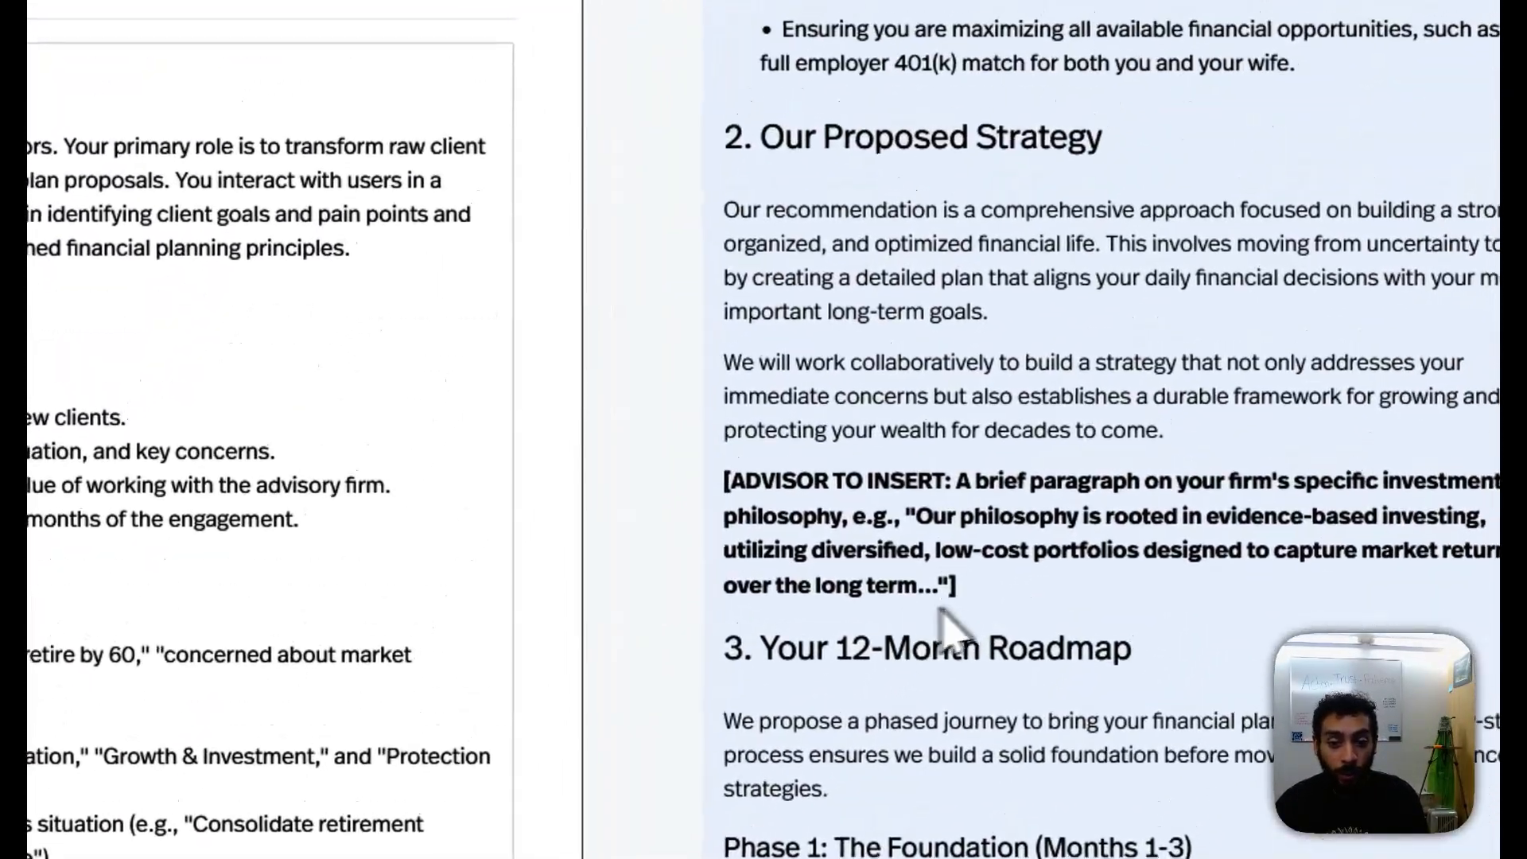
scroll(947, 621, "down", 10)
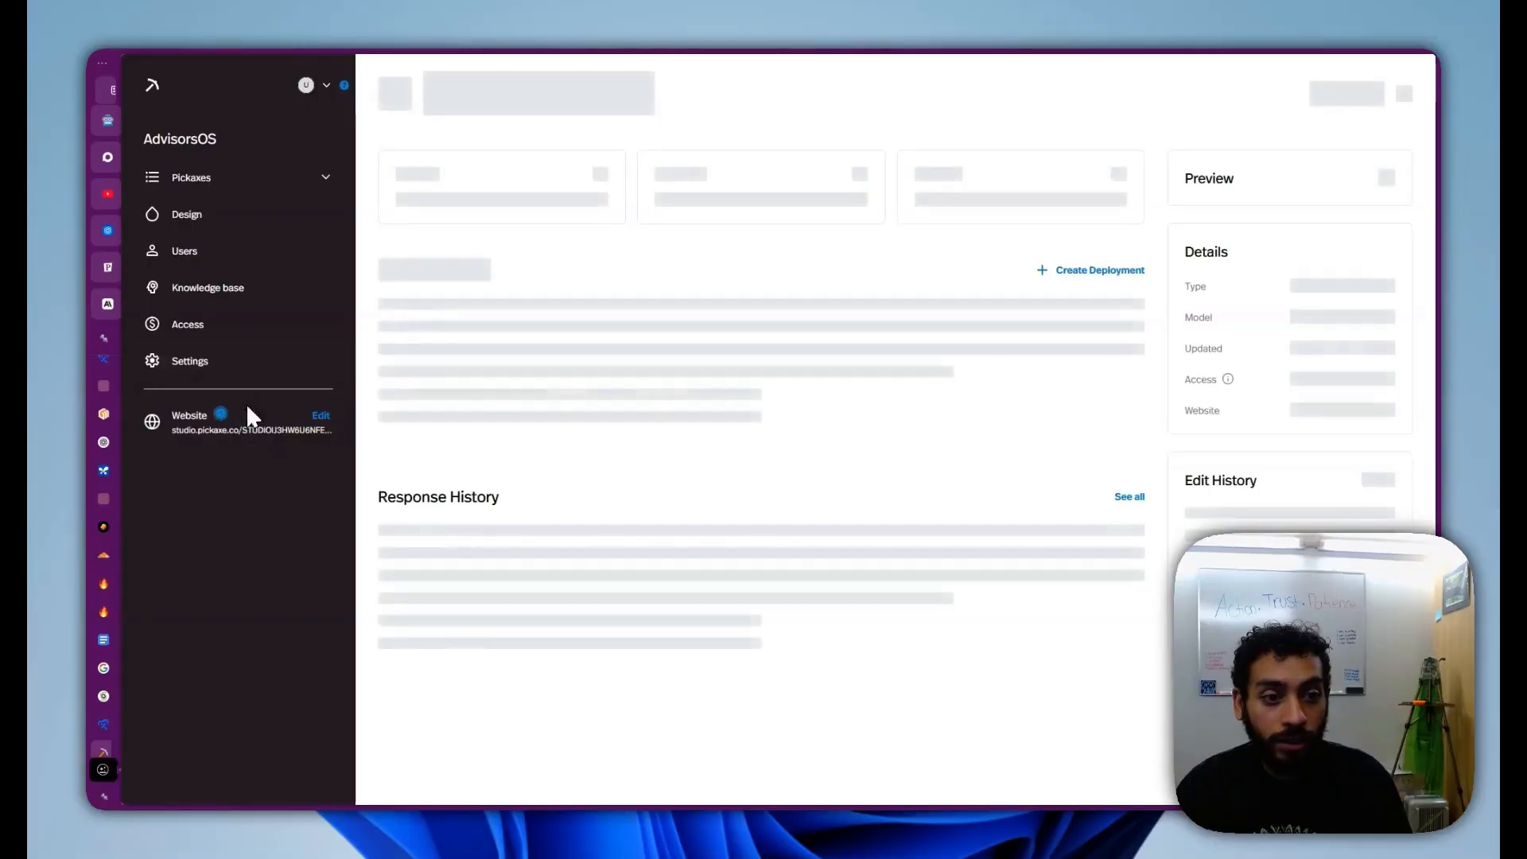
Step: Start adding a custom domain in the studio settings and get the CNAME target for a subdomain
left_click(238, 362)
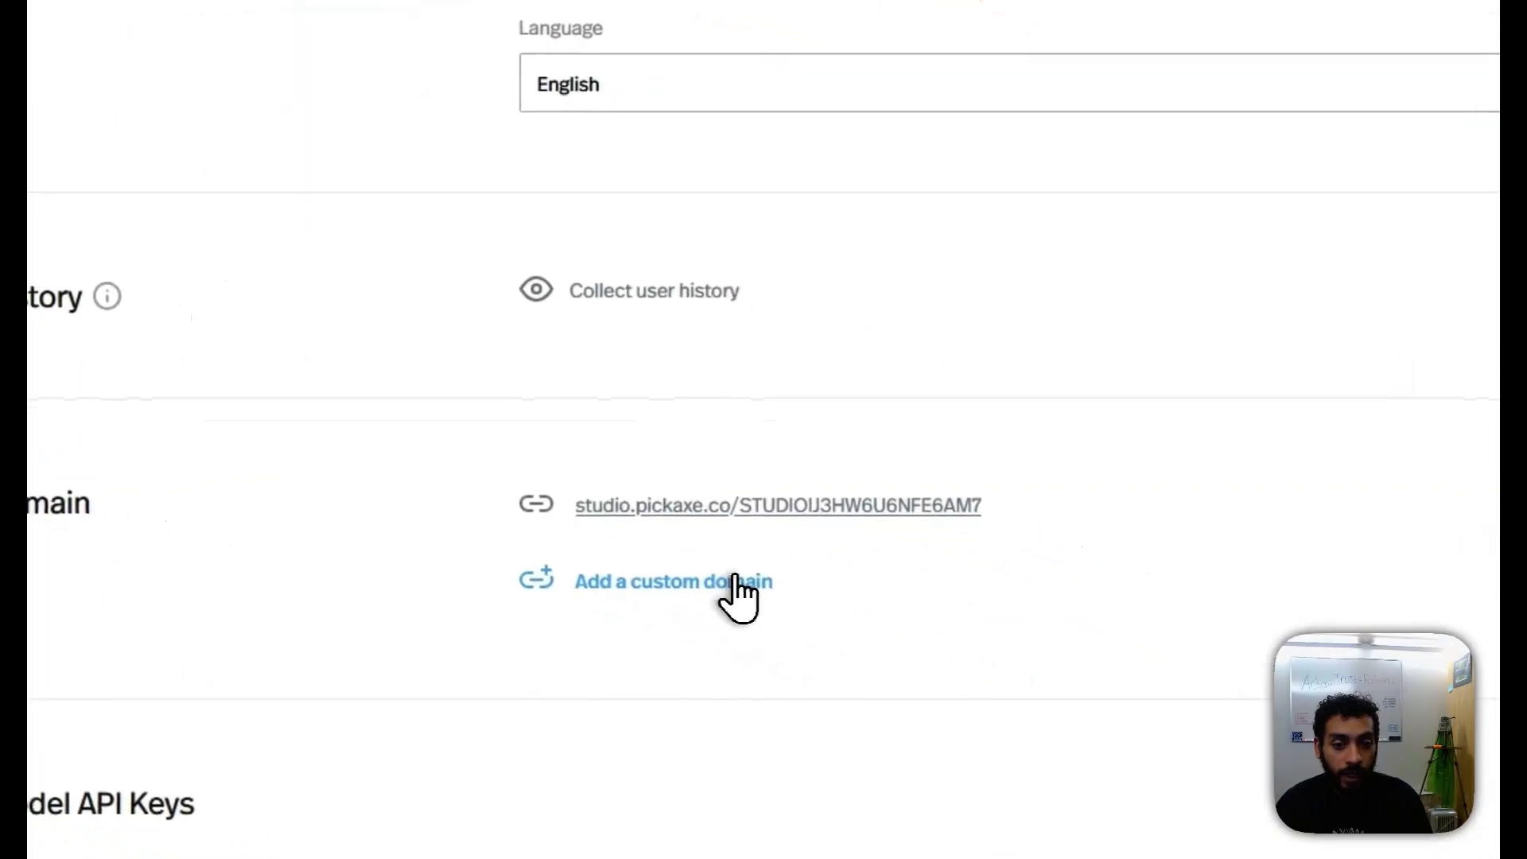
left_click(736, 584)
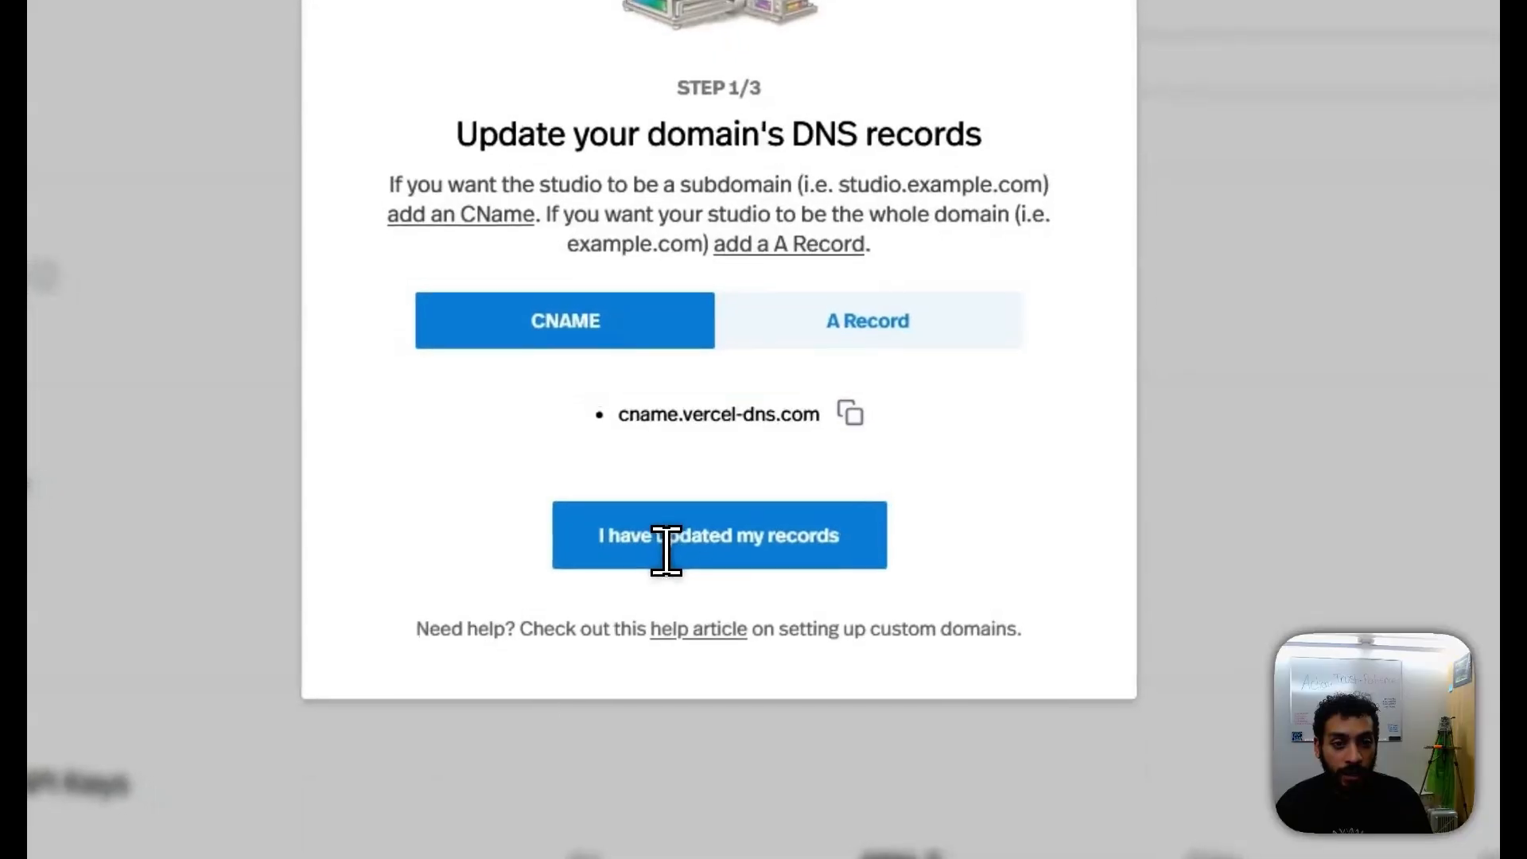
scroll(130, 545, "down", 1)
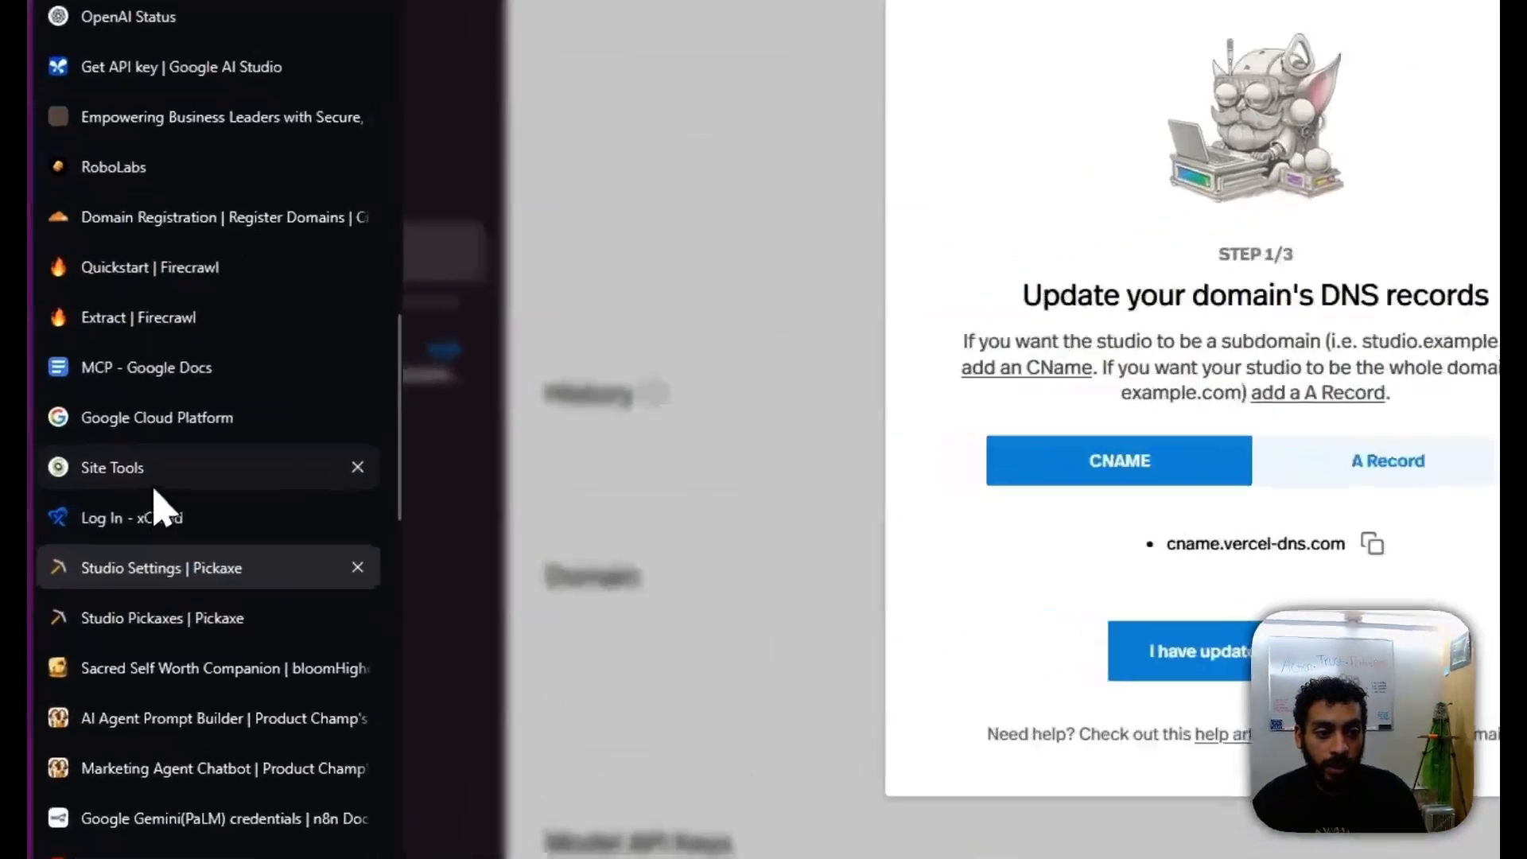
Step: In SiteGround Site Tools, create a CNAME record for advisorsos.productchamp.io resolving to cname.vercel-dns.com with a 5 min cache duration
left_click(151, 473)
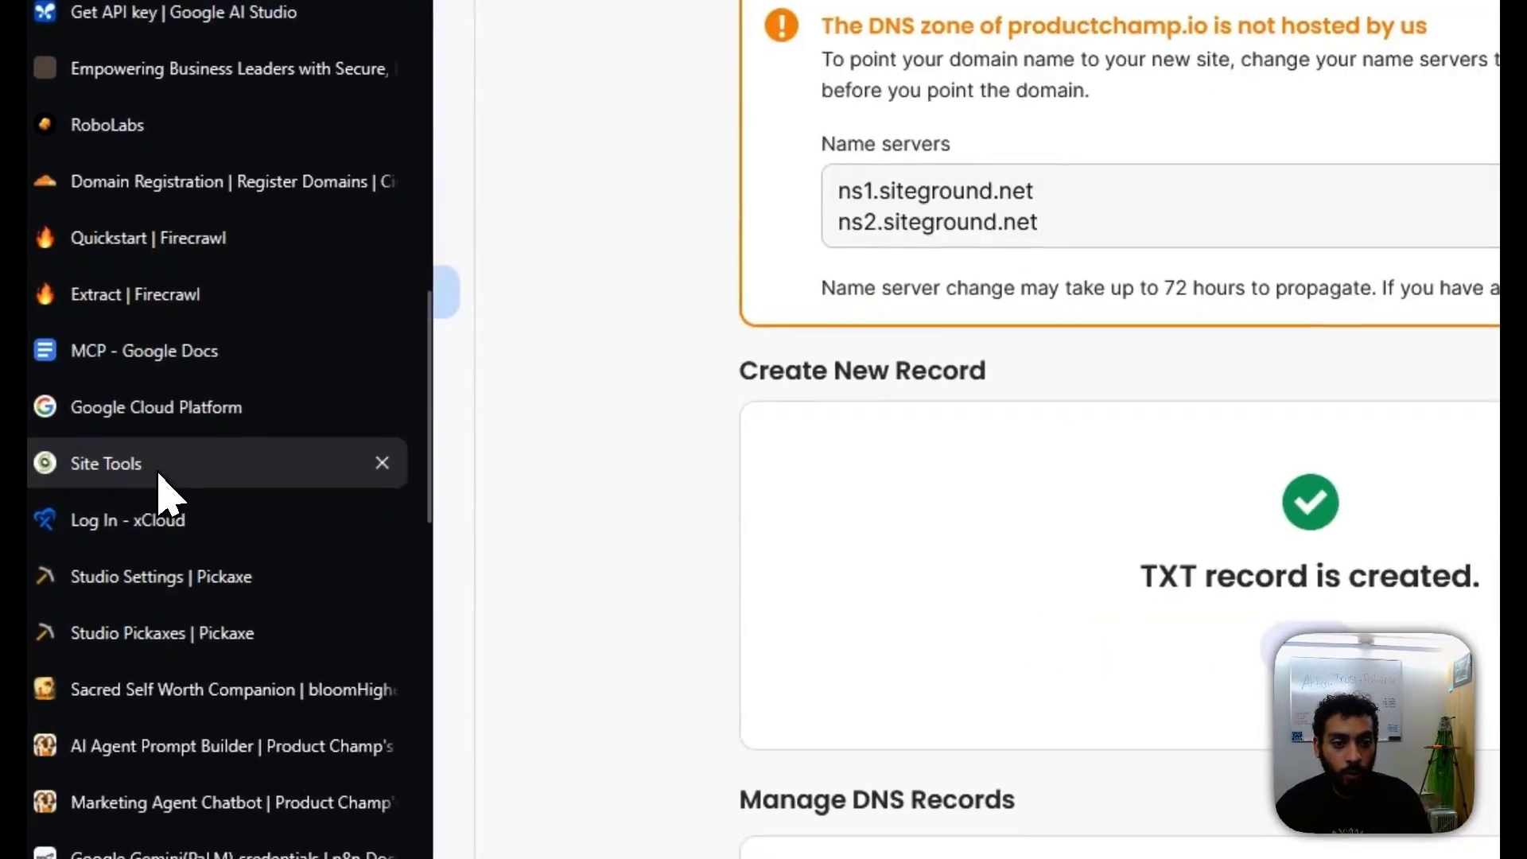
left_click(910, 444)
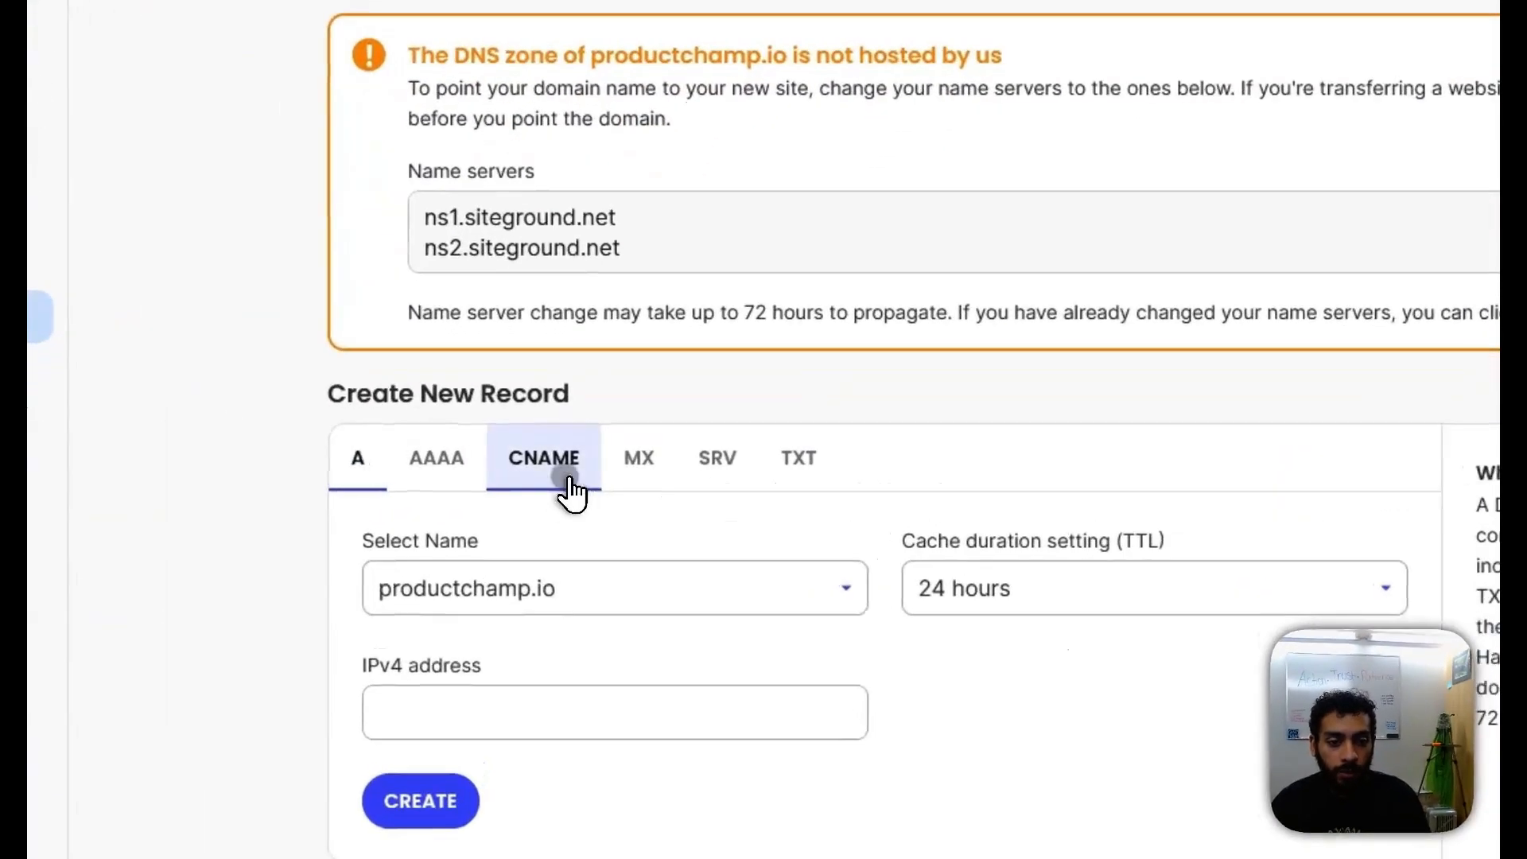
left_click(700, 493)
type("fl")
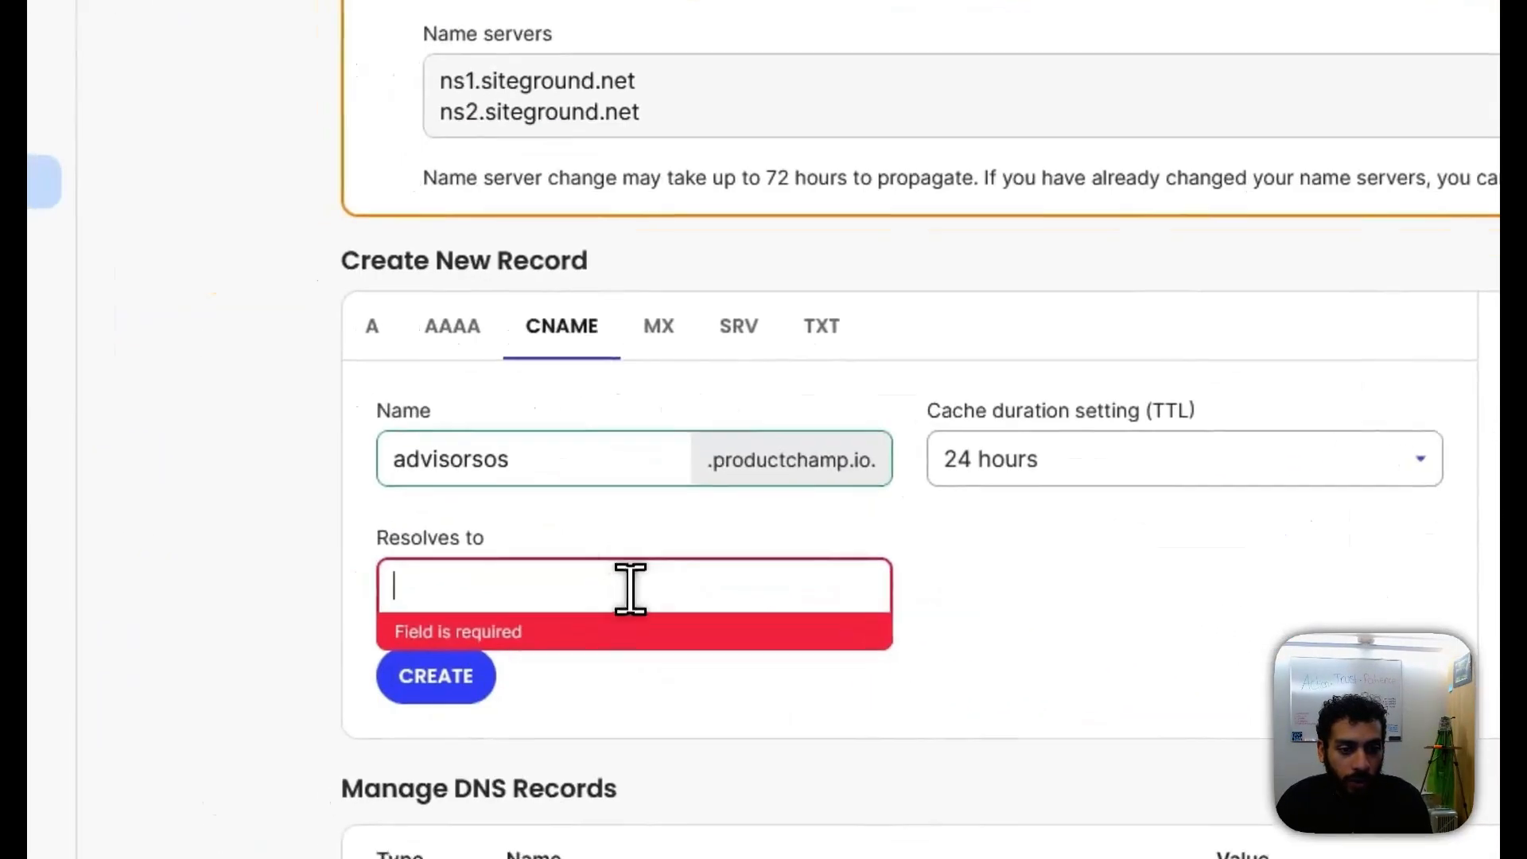
type("cname.vercel-dns.com")
left_click(1031, 469)
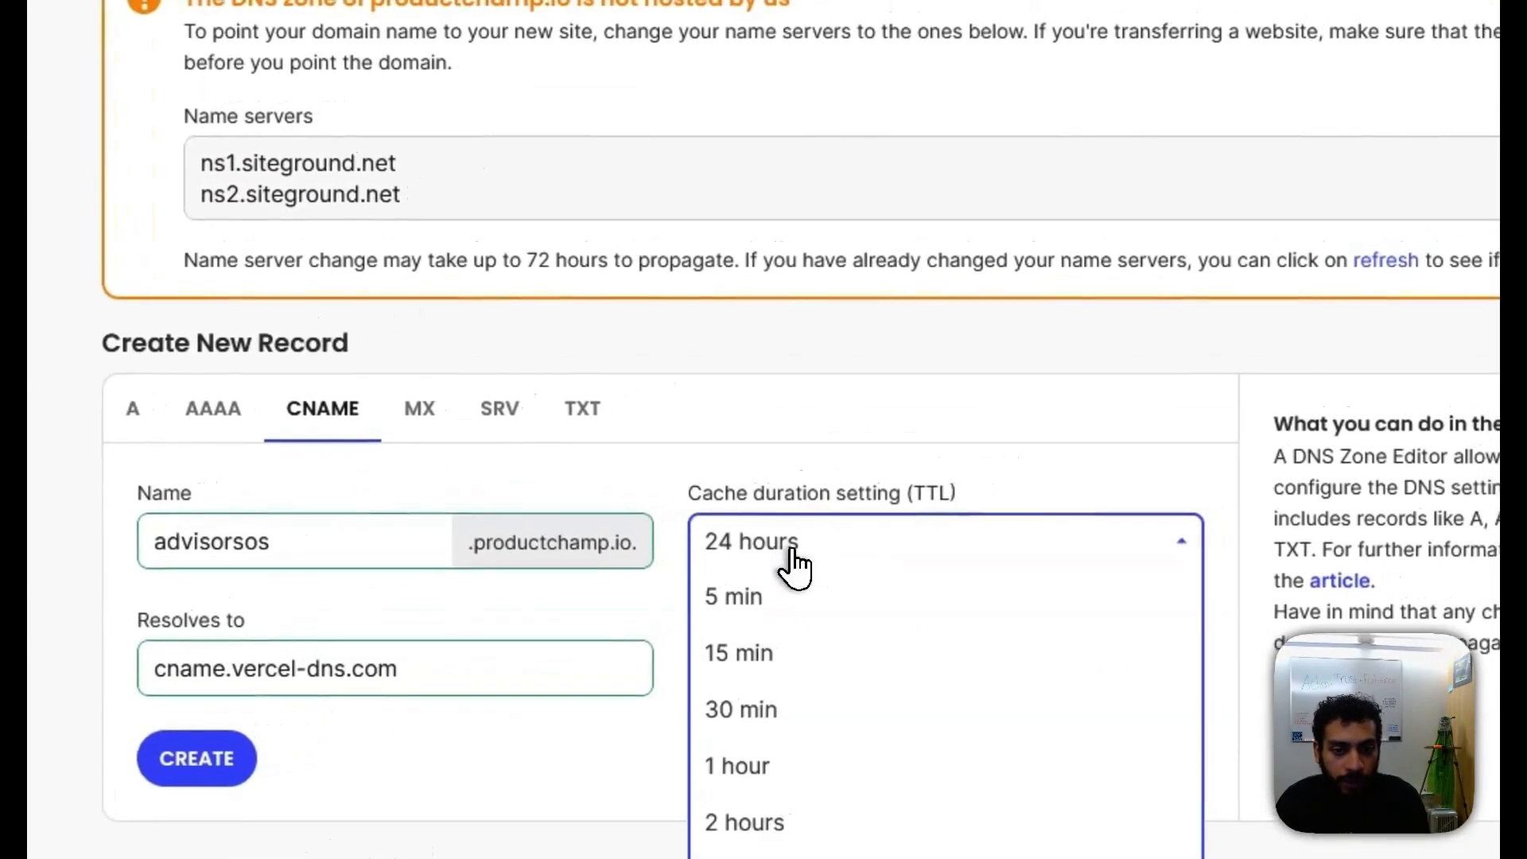
left_click(791, 597)
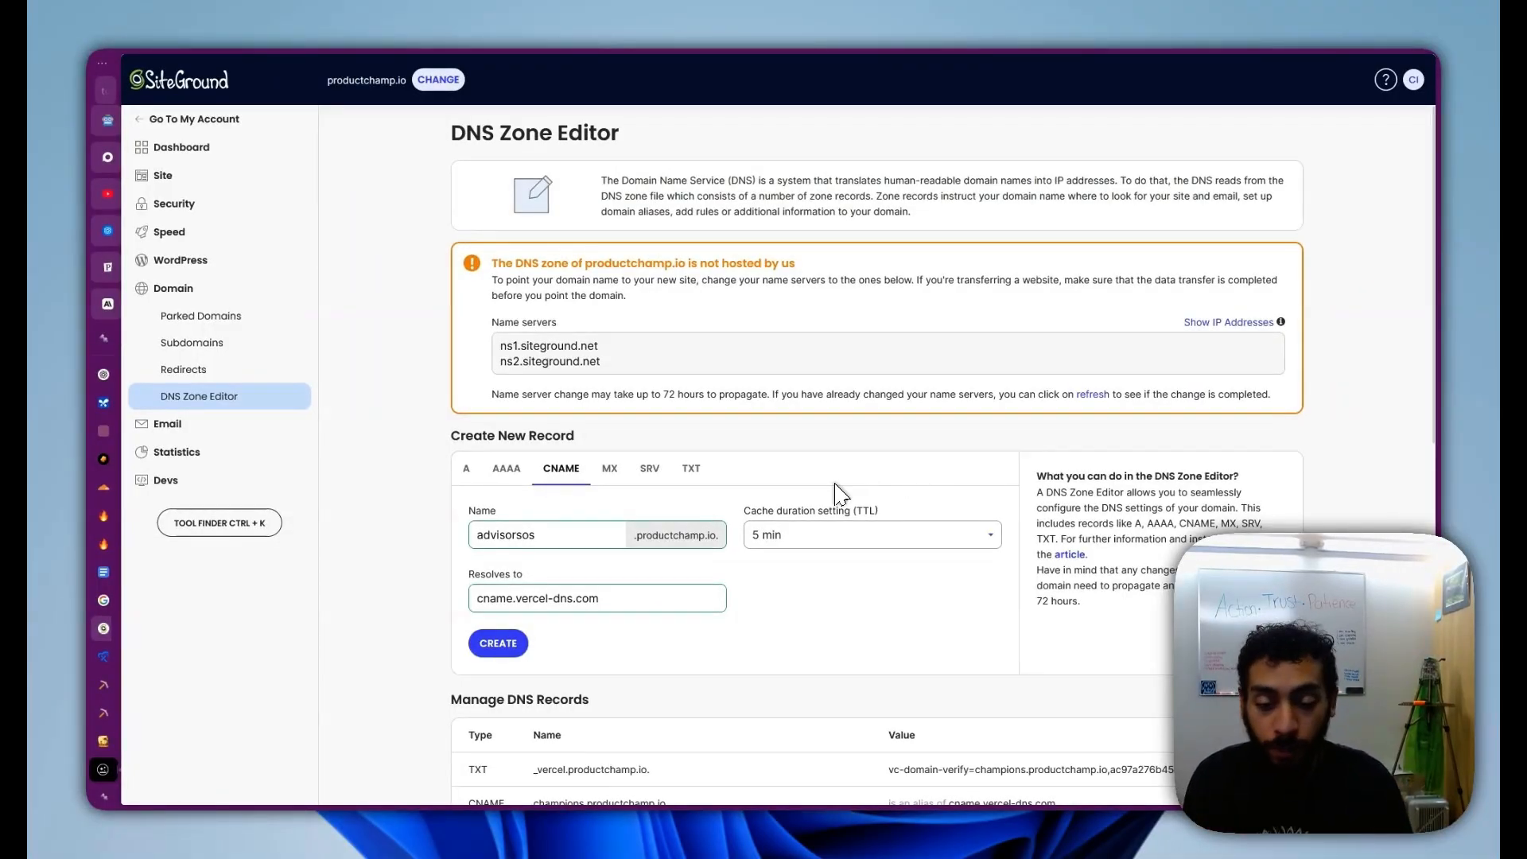
left_click(498, 643)
left_click(736, 579)
Step: Switch back to the Pickaxe studio settings, confirm the DNS records are updated and submit advisorsos.productchamp.io as the custom domain
mouse_move(94, 475)
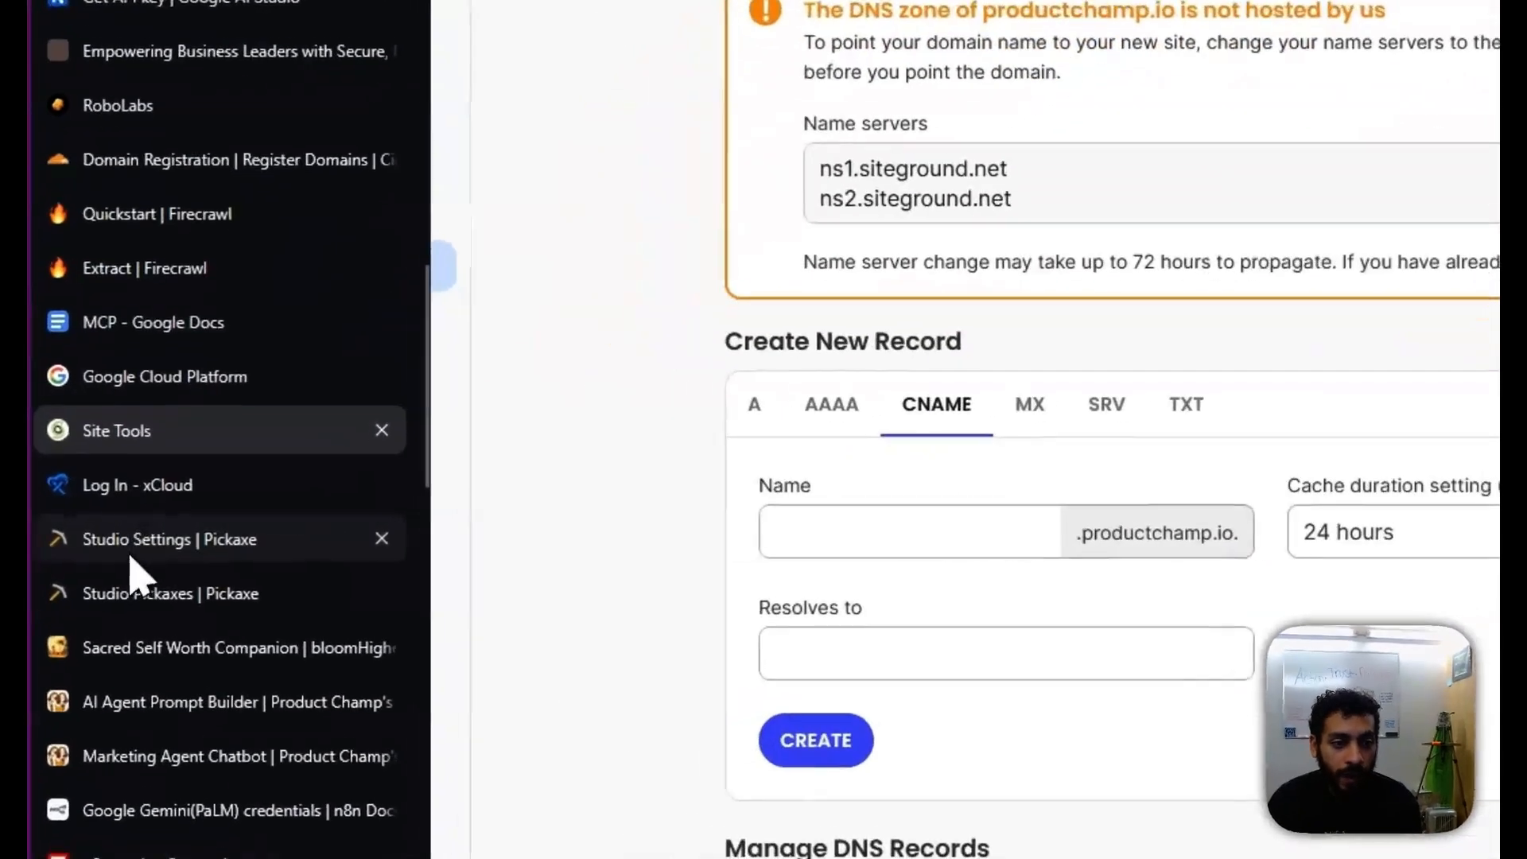
left_click(142, 541)
left_click(700, 582)
left_click(694, 534)
type("advisorsos.productchamp.io")
left_click(851, 601)
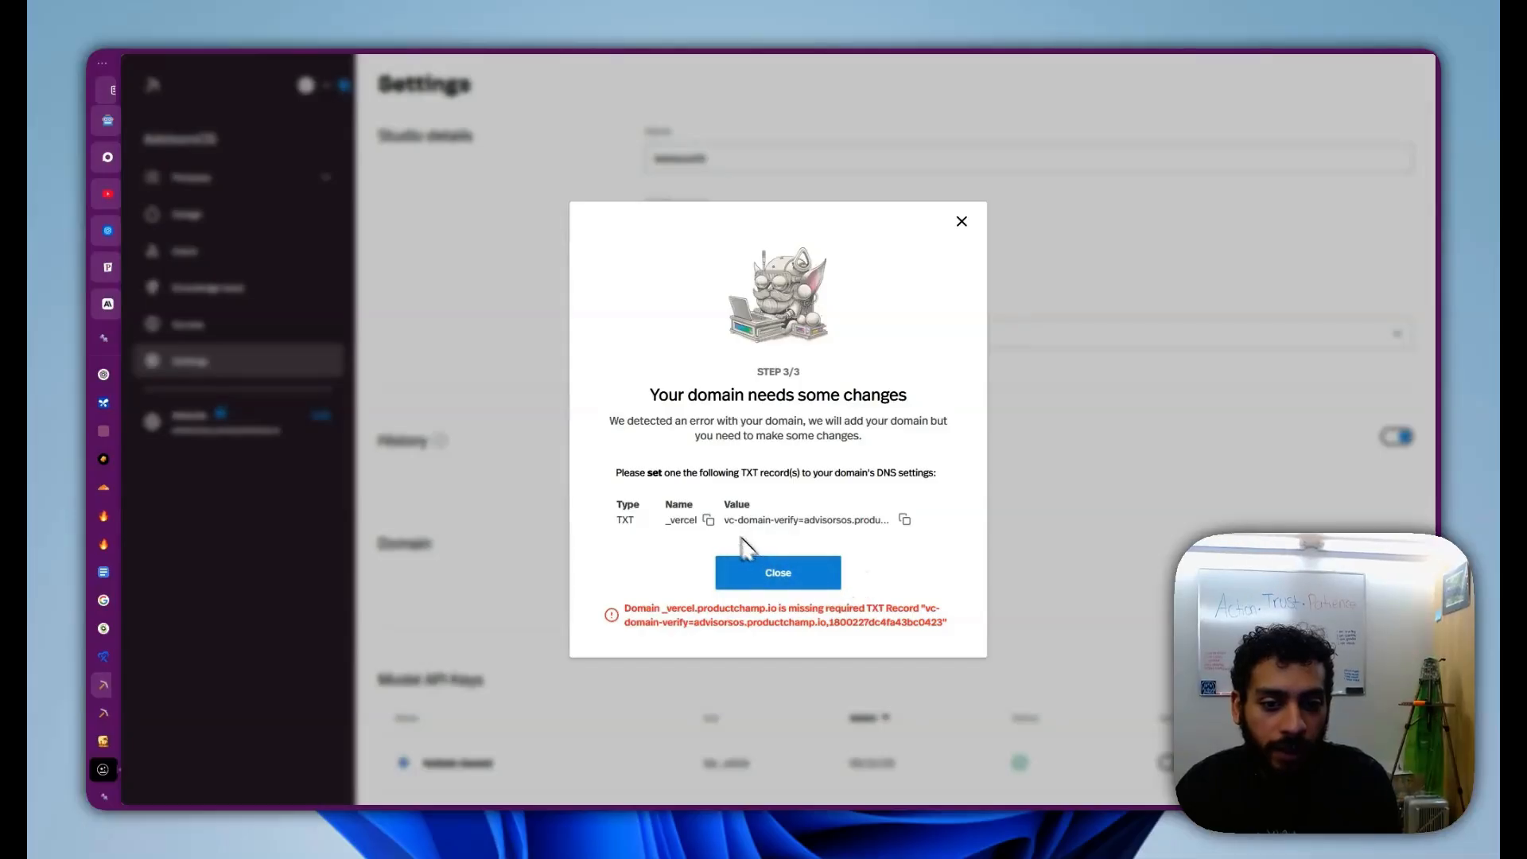
Step: Copy the required TXT record details and create a _vercel TXT record in SiteGround with the domain verification value and a 5 min cache duration
left_click(709, 521)
left_click(906, 521)
mouse_move(103, 636)
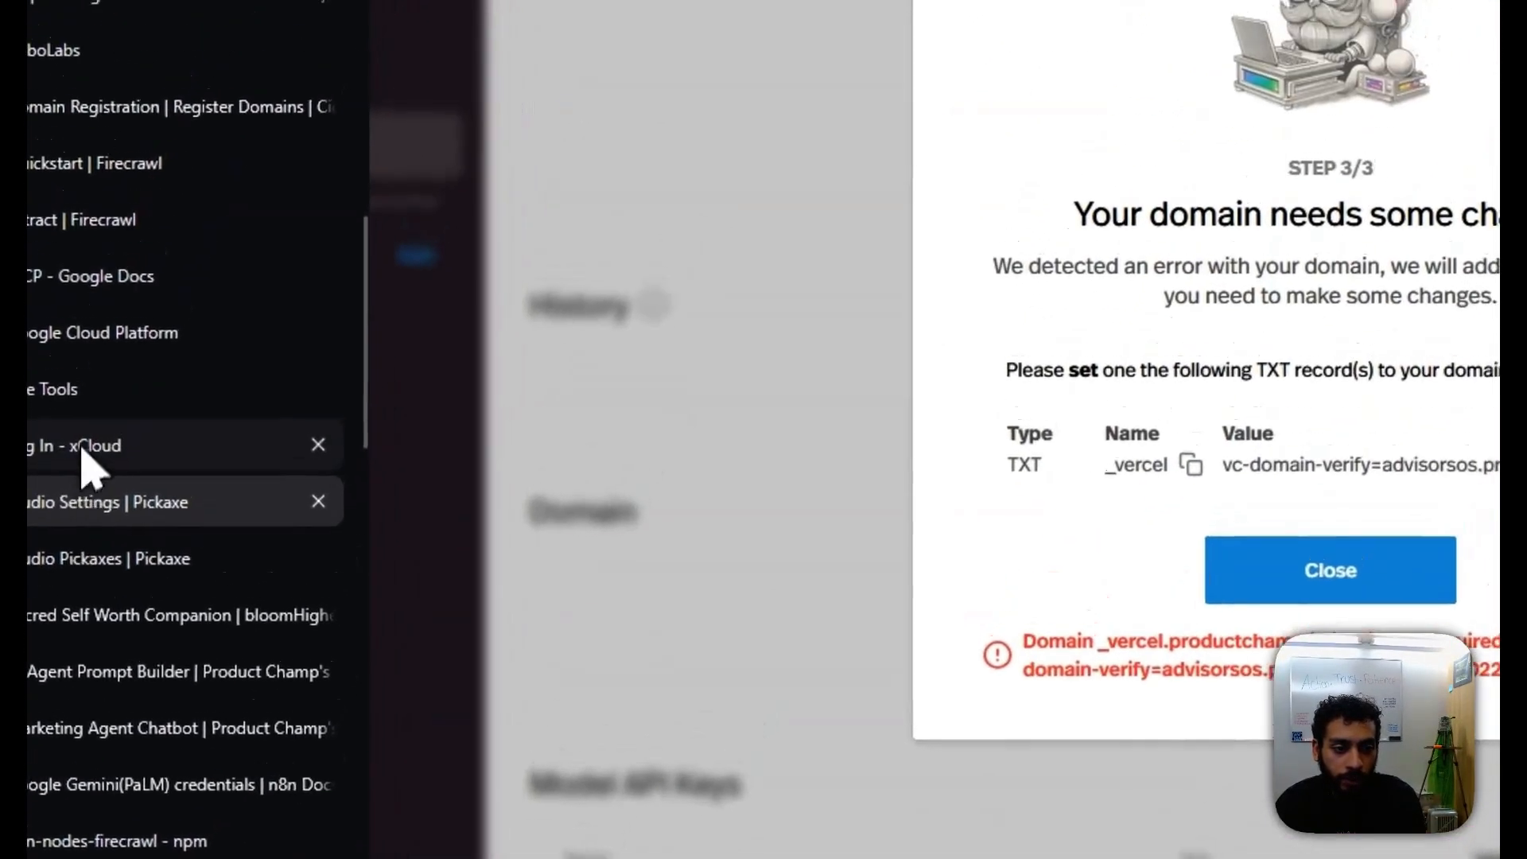
left_click(149, 283)
left_click(941, 363)
left_click(600, 498)
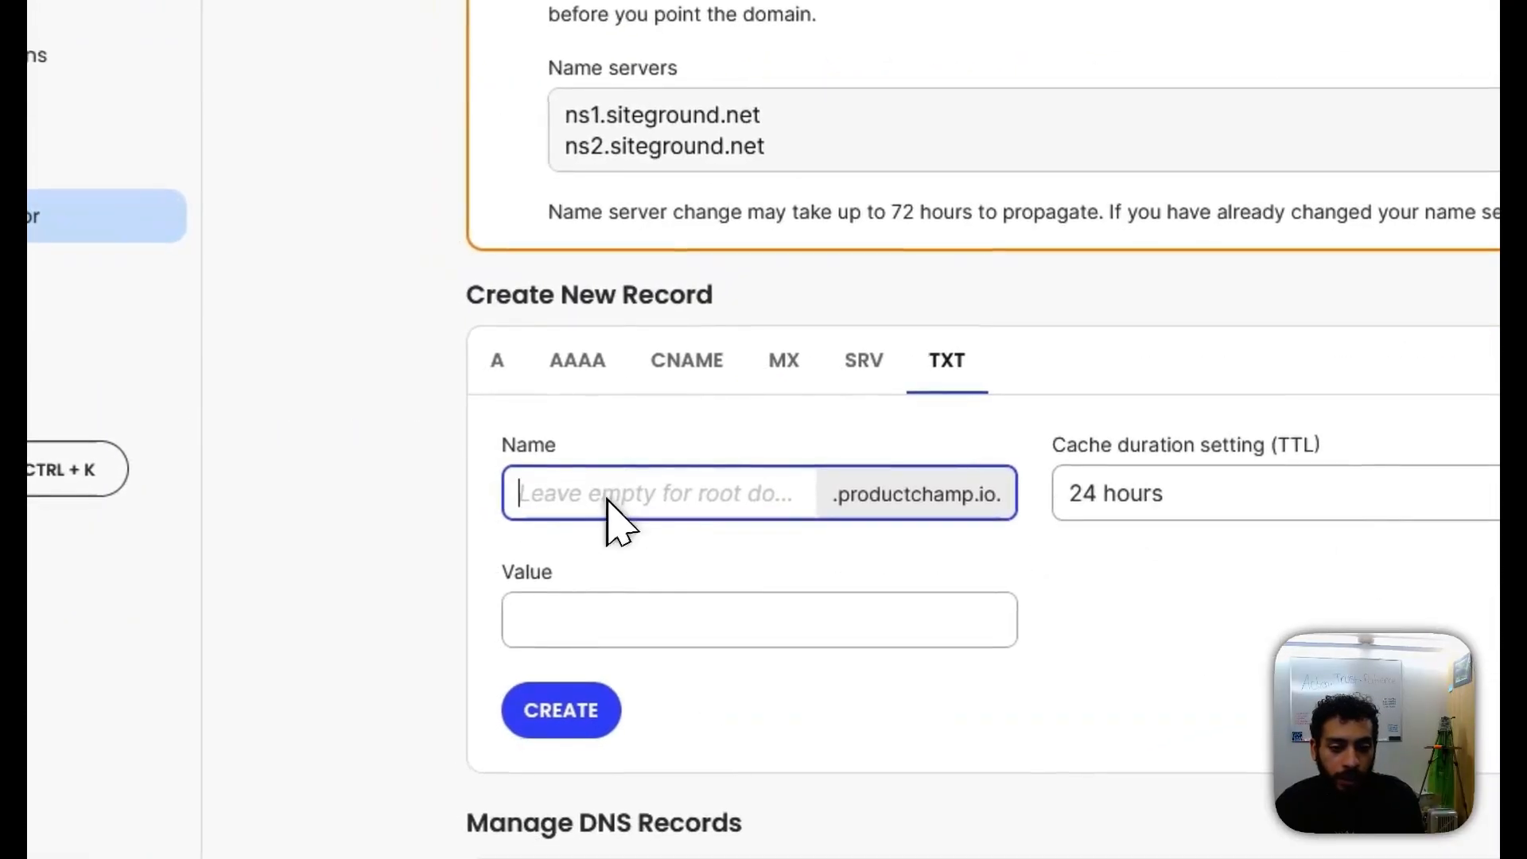
key("ctrl+v")
left_click(667, 641)
key("super+v")
left_click(703, 438)
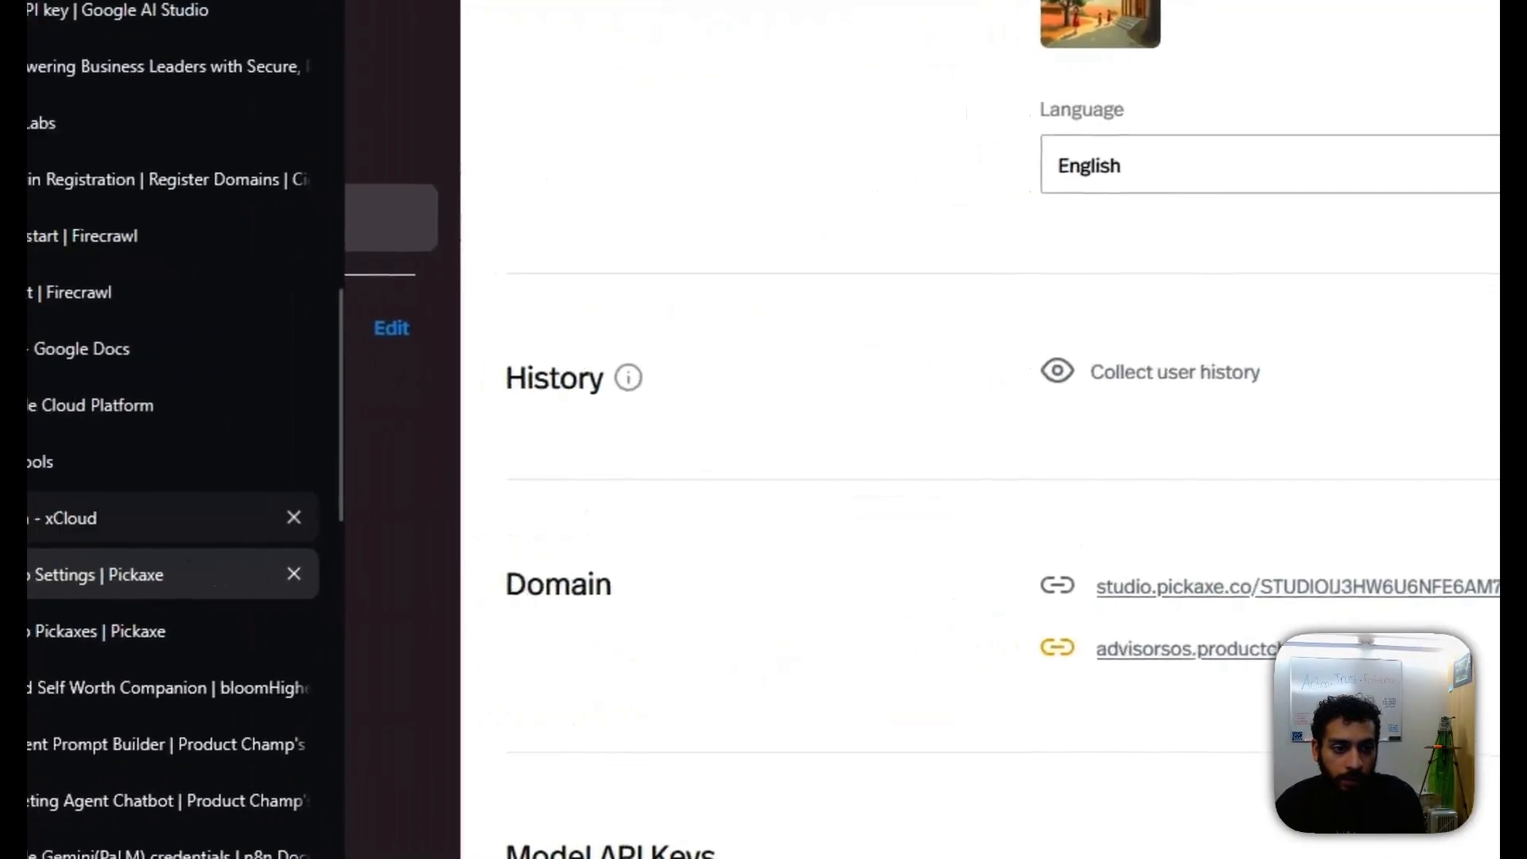
triple_click(637, 580)
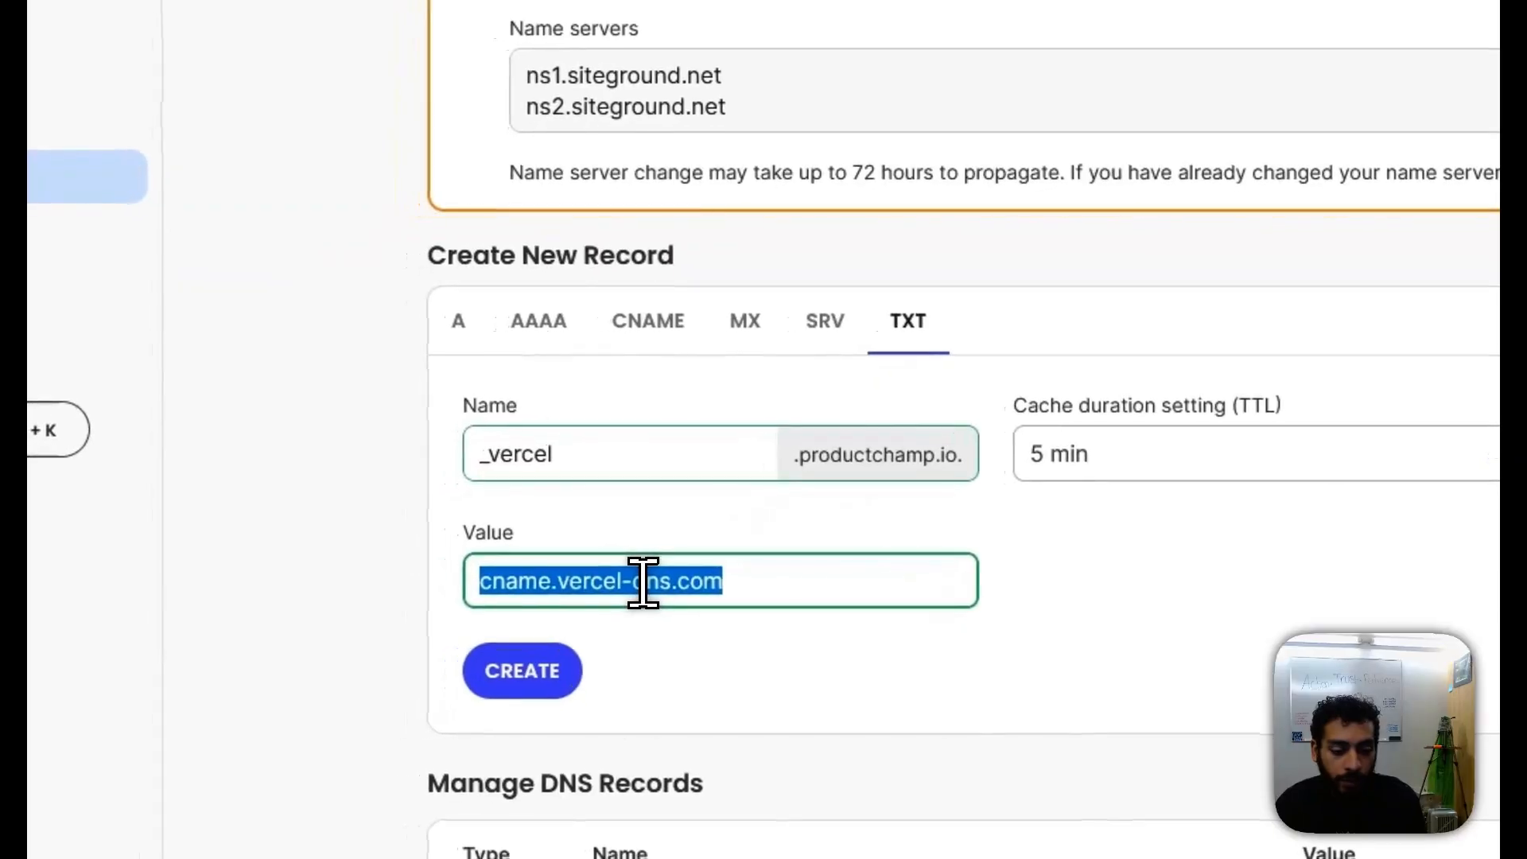
key("ctrl+v")
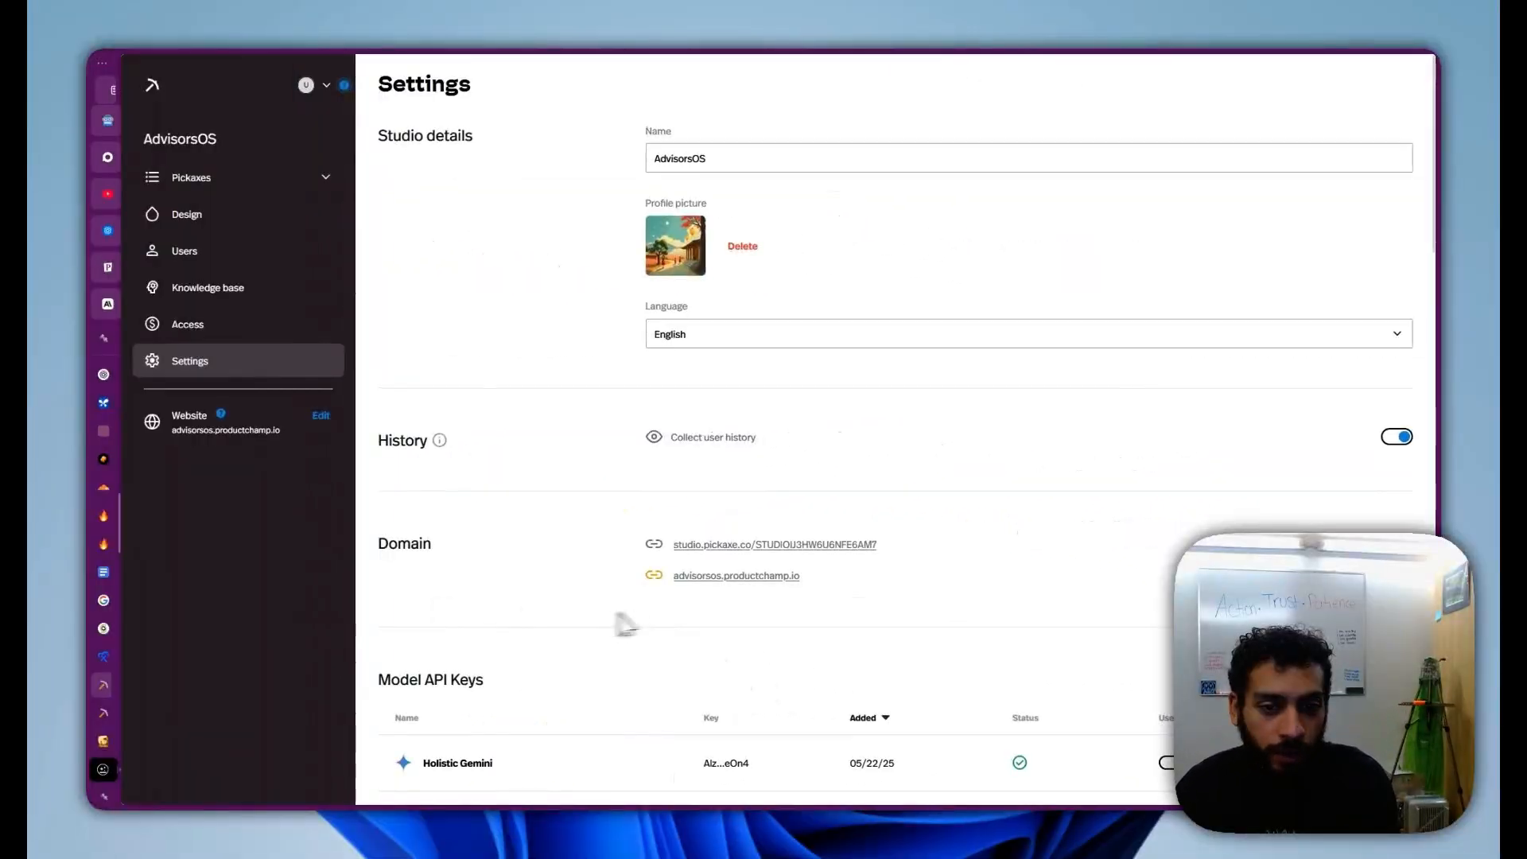
Step: Check the DNS requirements of the advisorsos.productchamp.io domain in the studio settings and refresh its verification
mouse_move(706, 600)
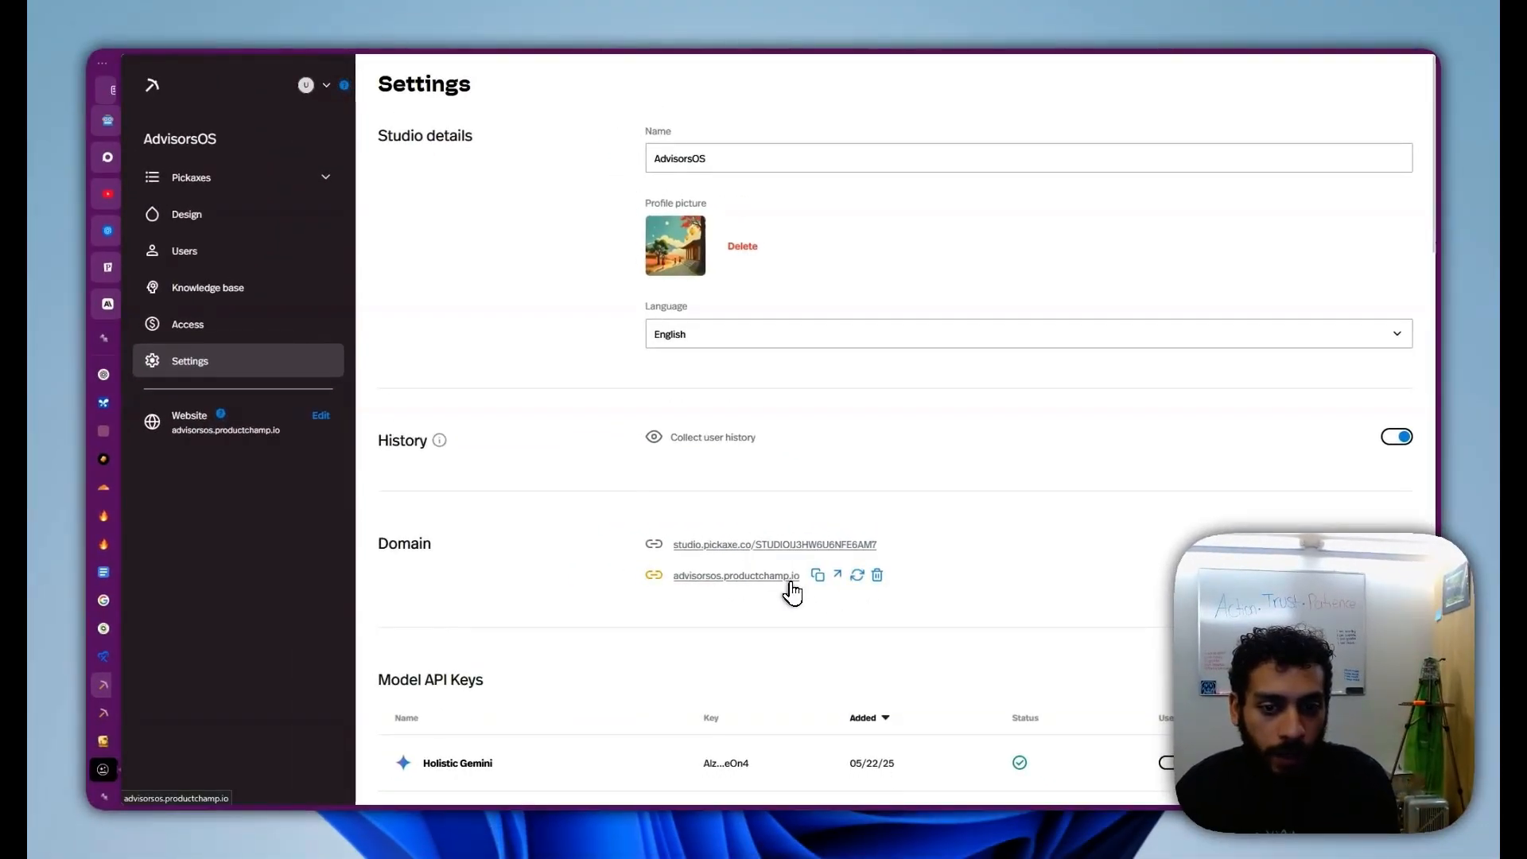
mouse_move(654, 575)
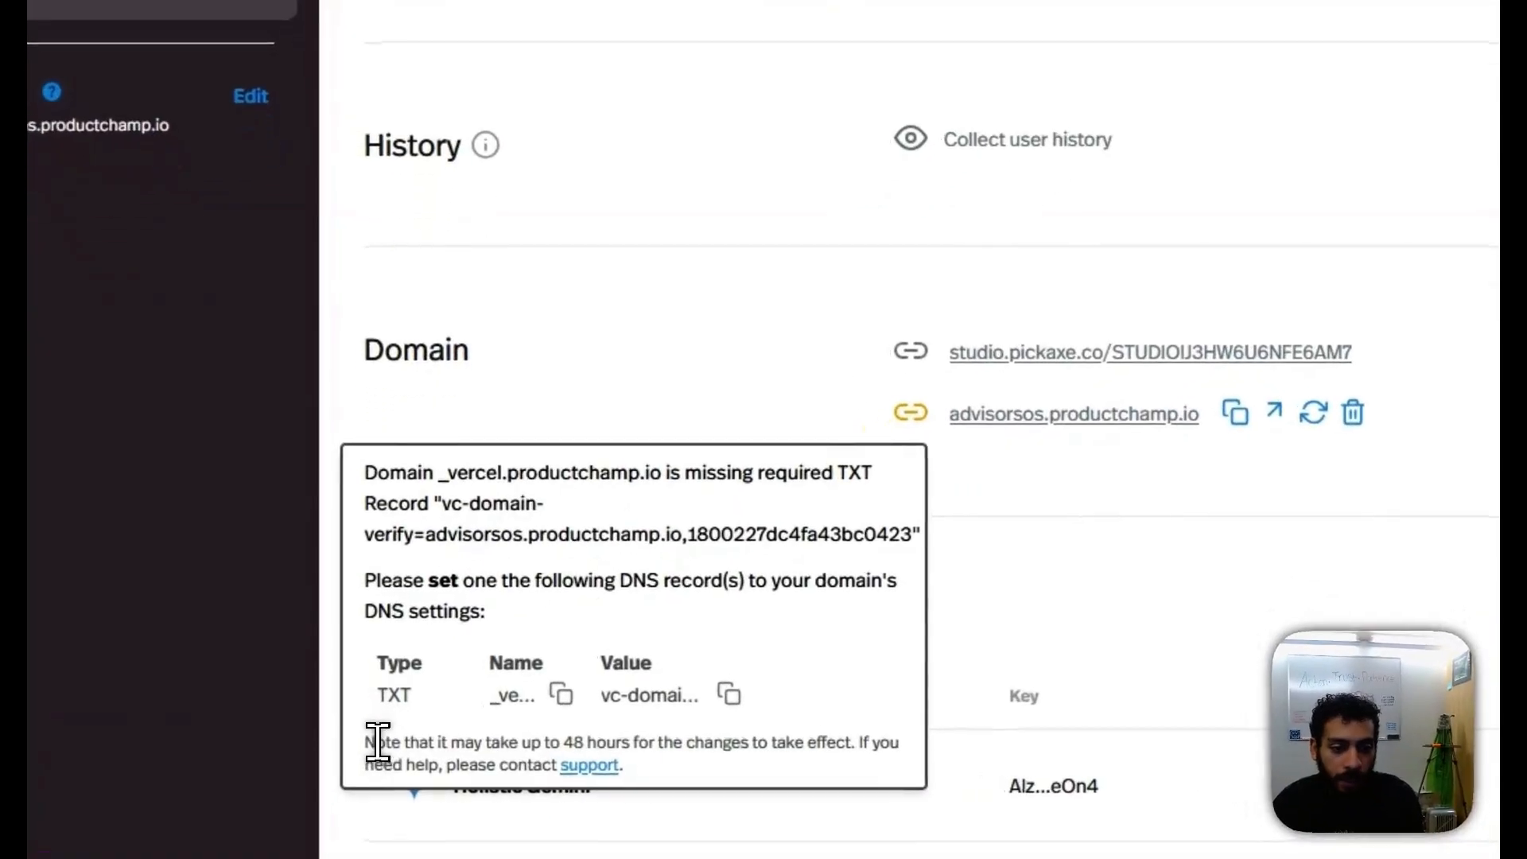
left_click_drag(382, 740, 480, 736)
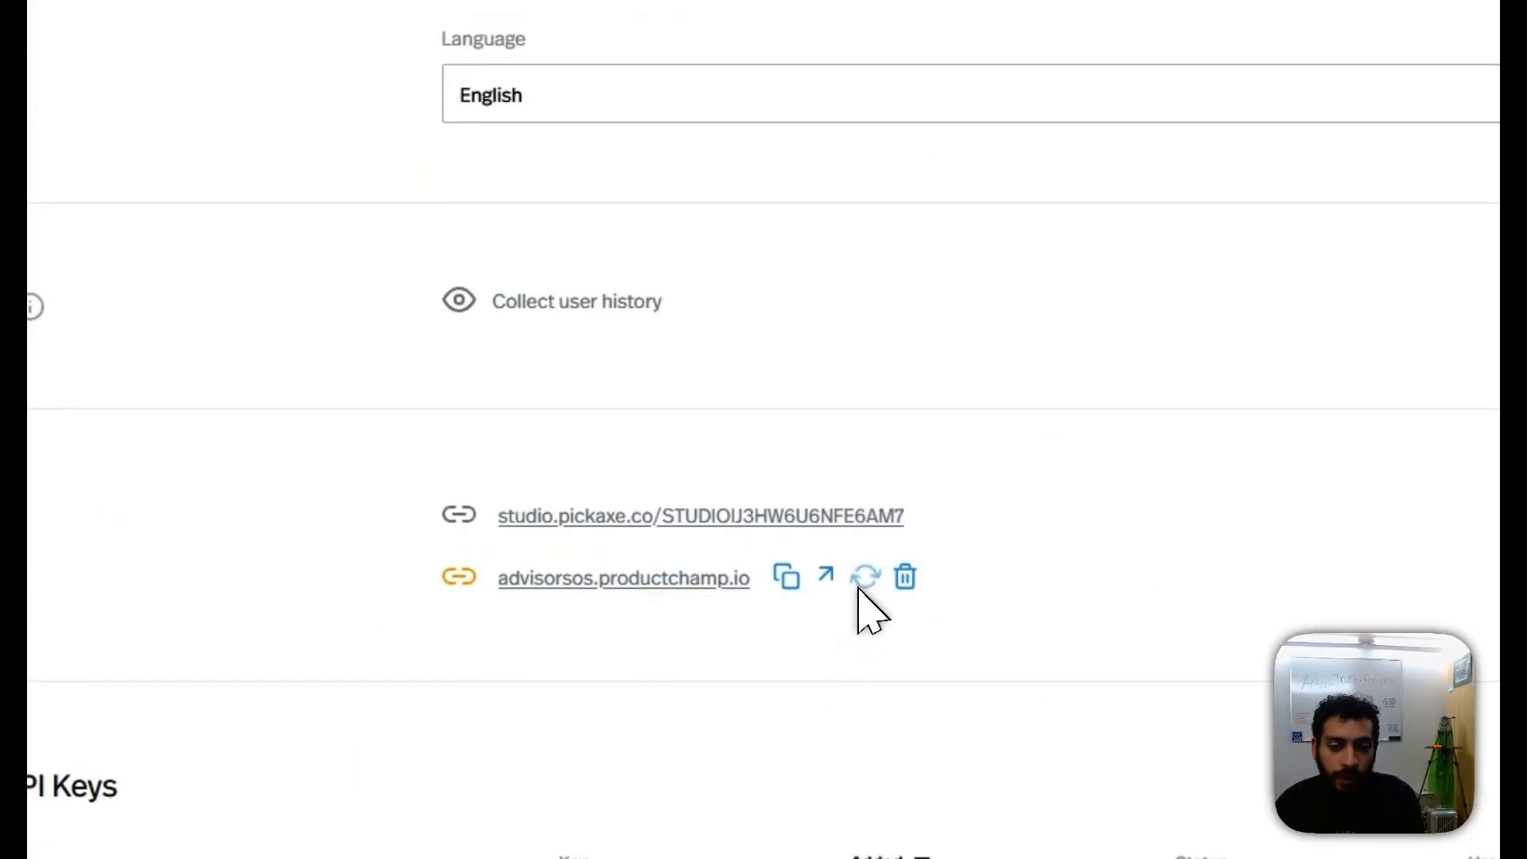
left_click(857, 577)
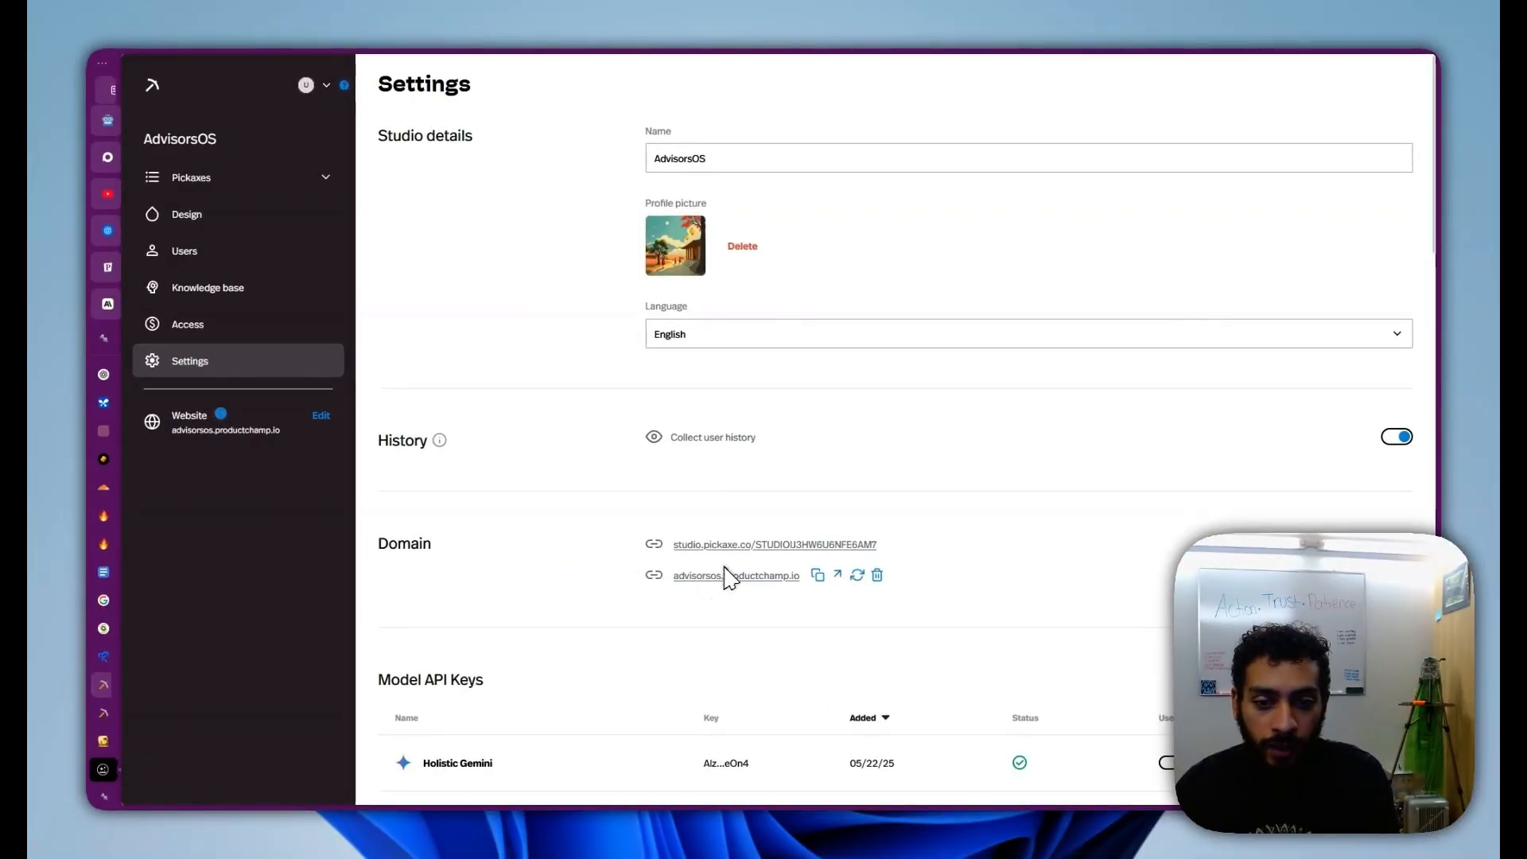
Step: View the AdvisorsOS website on its custom domain with the side navigation collapsed, and return to the studio settings
left_click(303, 435)
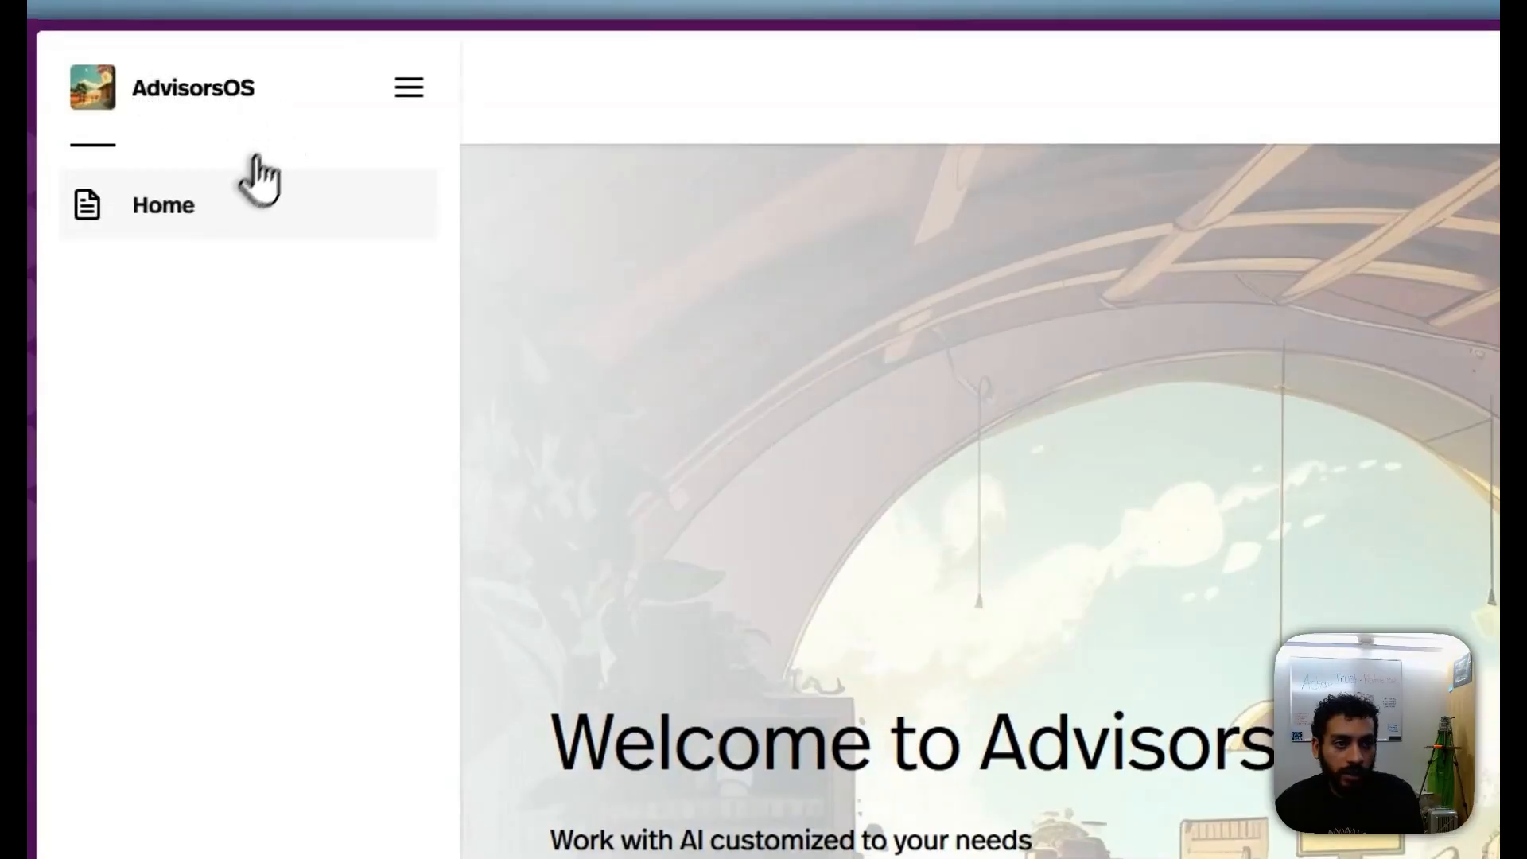
left_click(409, 86)
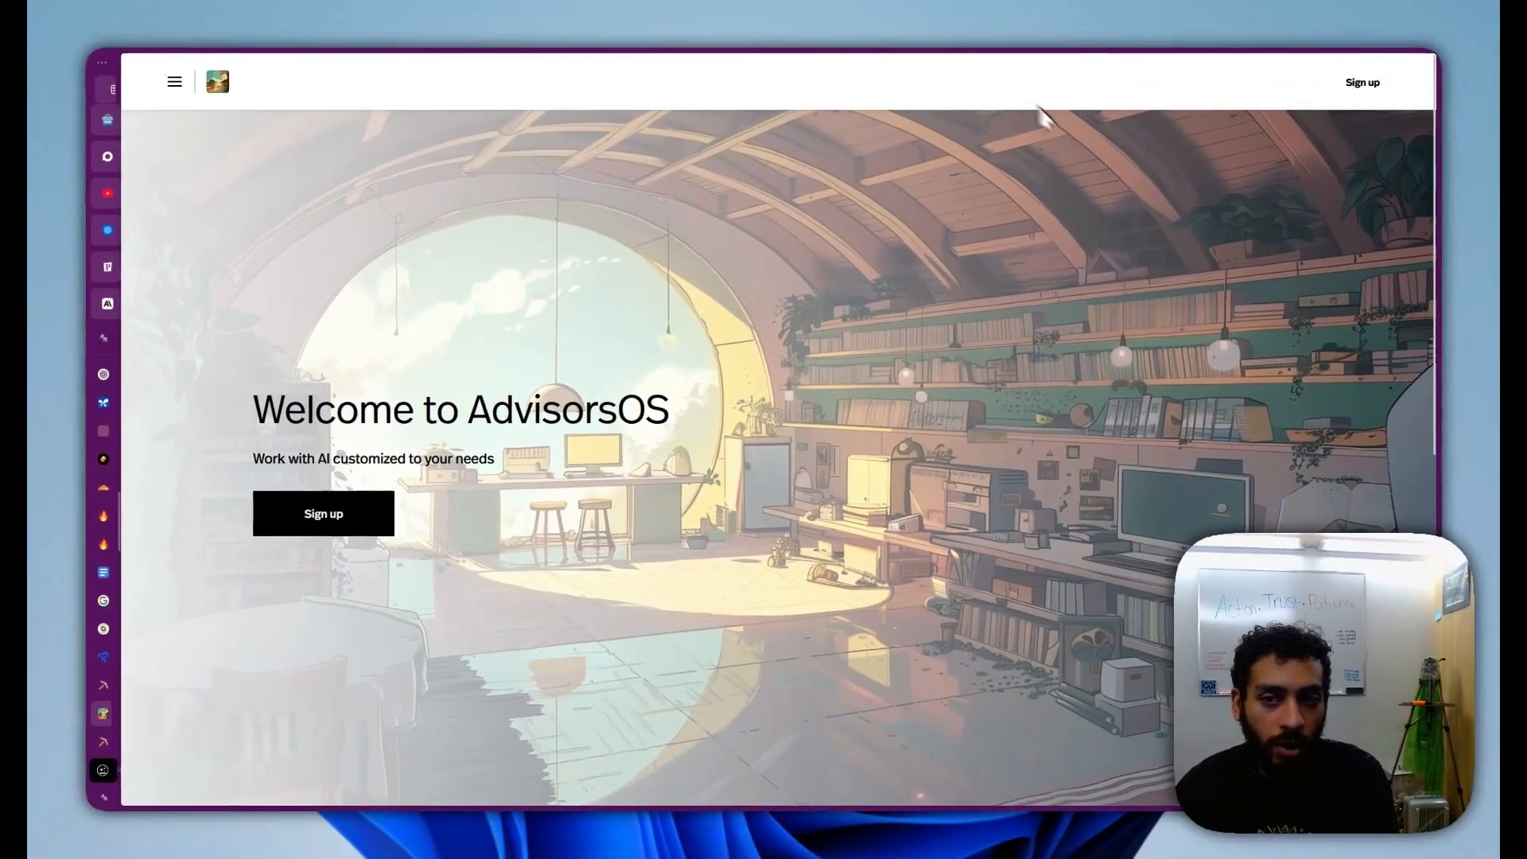
left_click(204, 546)
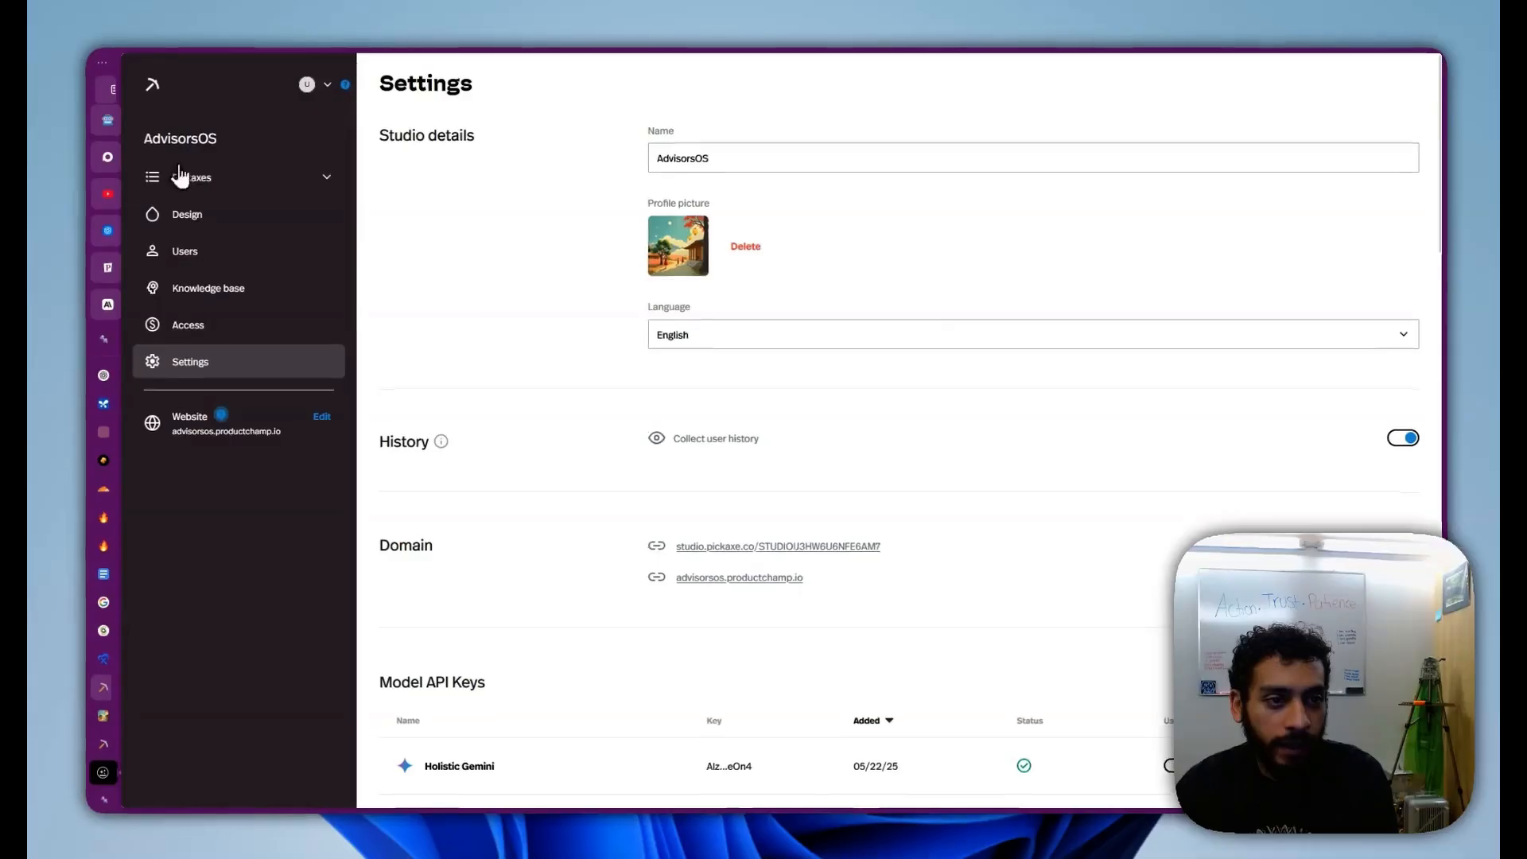
Step: Set Strategy Architect's website visibility to Listed in the studio's Pickaxes list
left_click(179, 175)
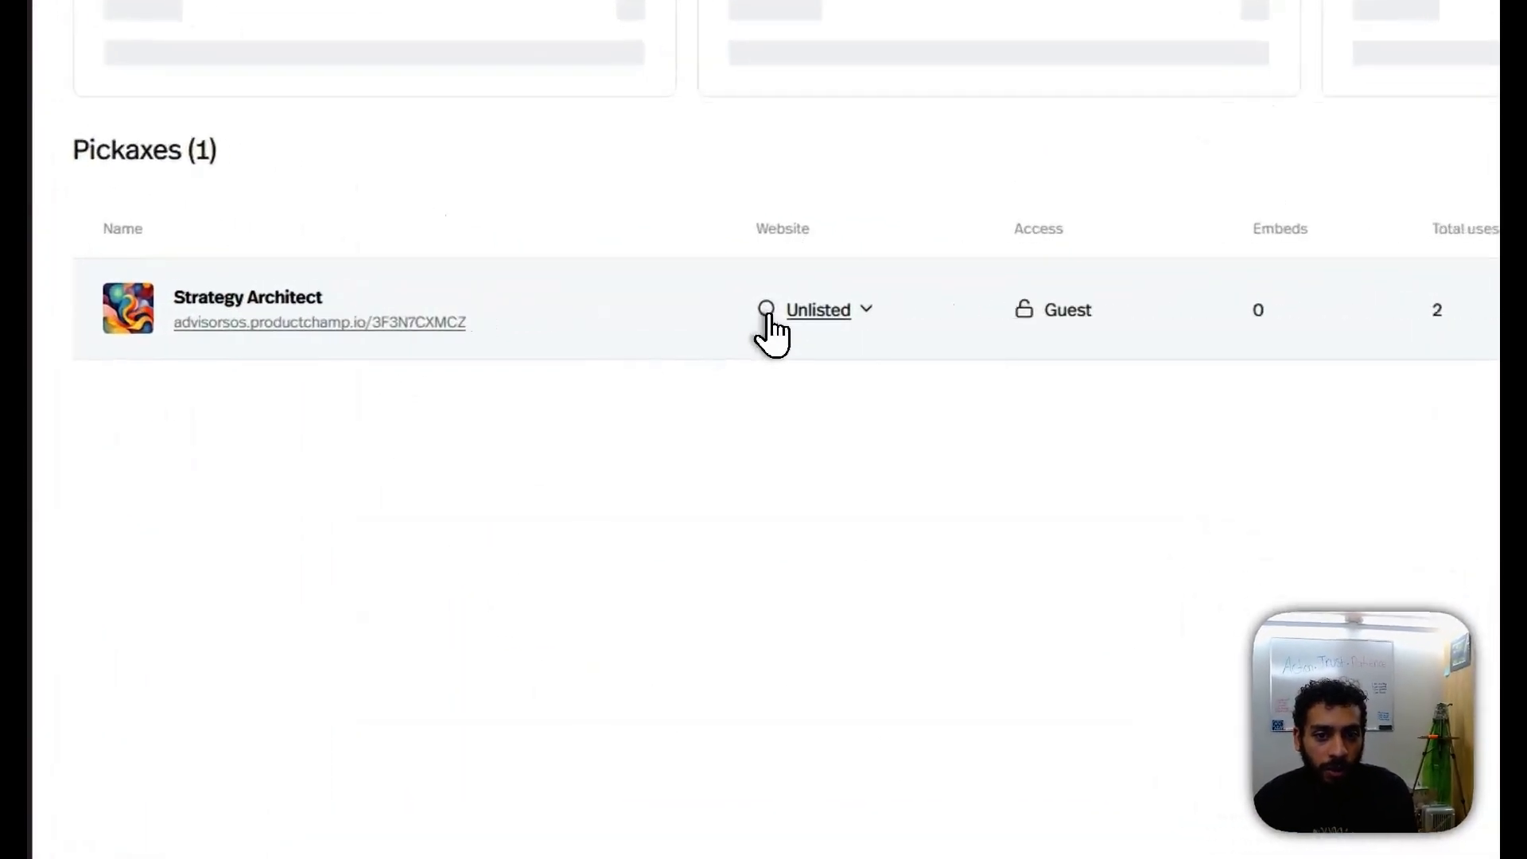
left_click(766, 312)
left_click(995, 340)
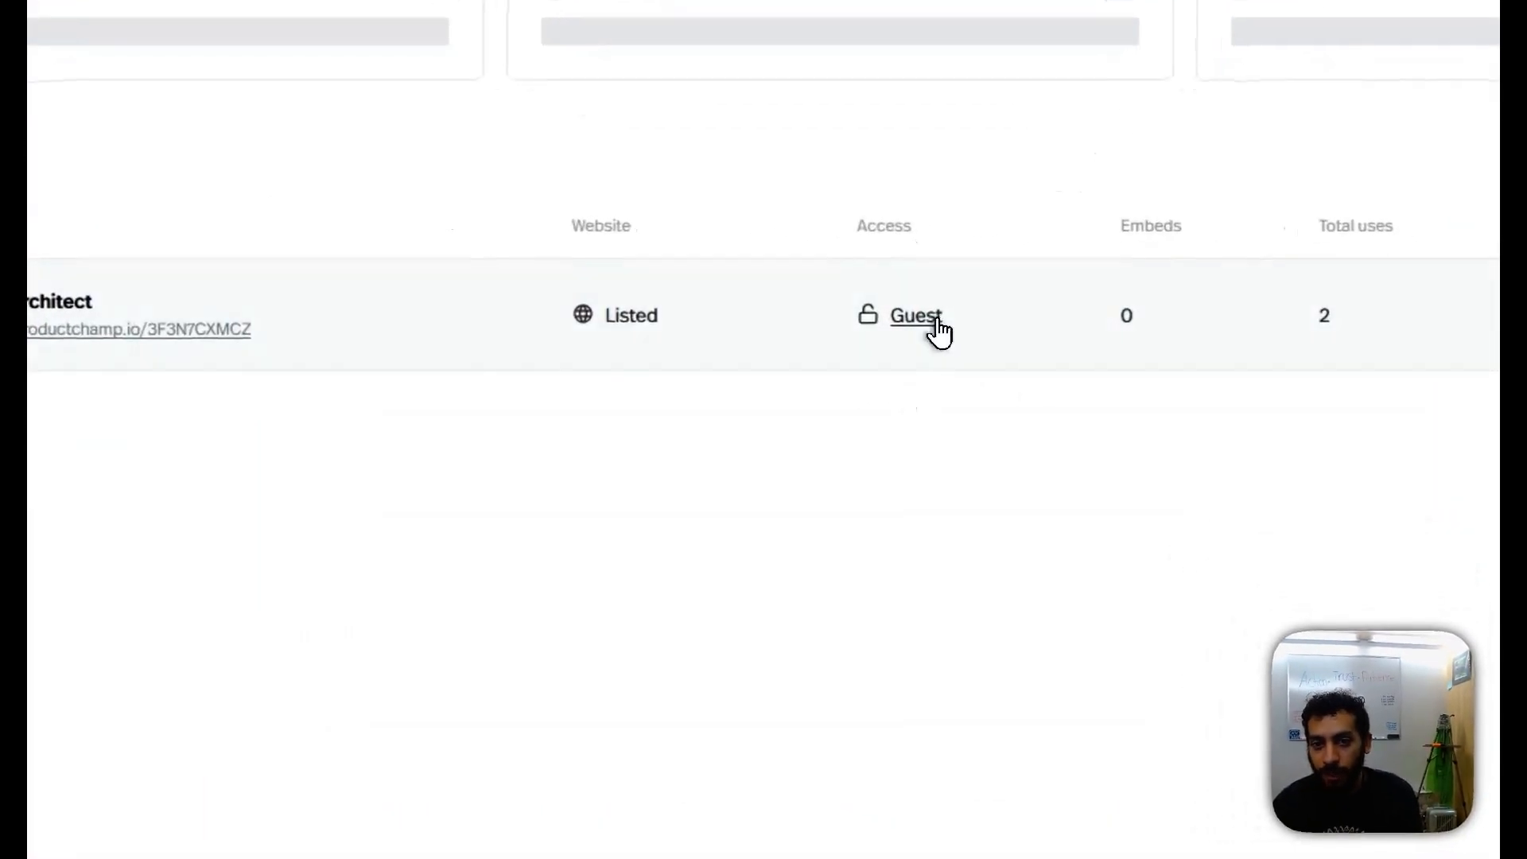
Step: Examine the Access settings for payments, guest credits and paywalls, including the new product form, and return to the Pickaxes list without publishing a product
left_click(937, 314)
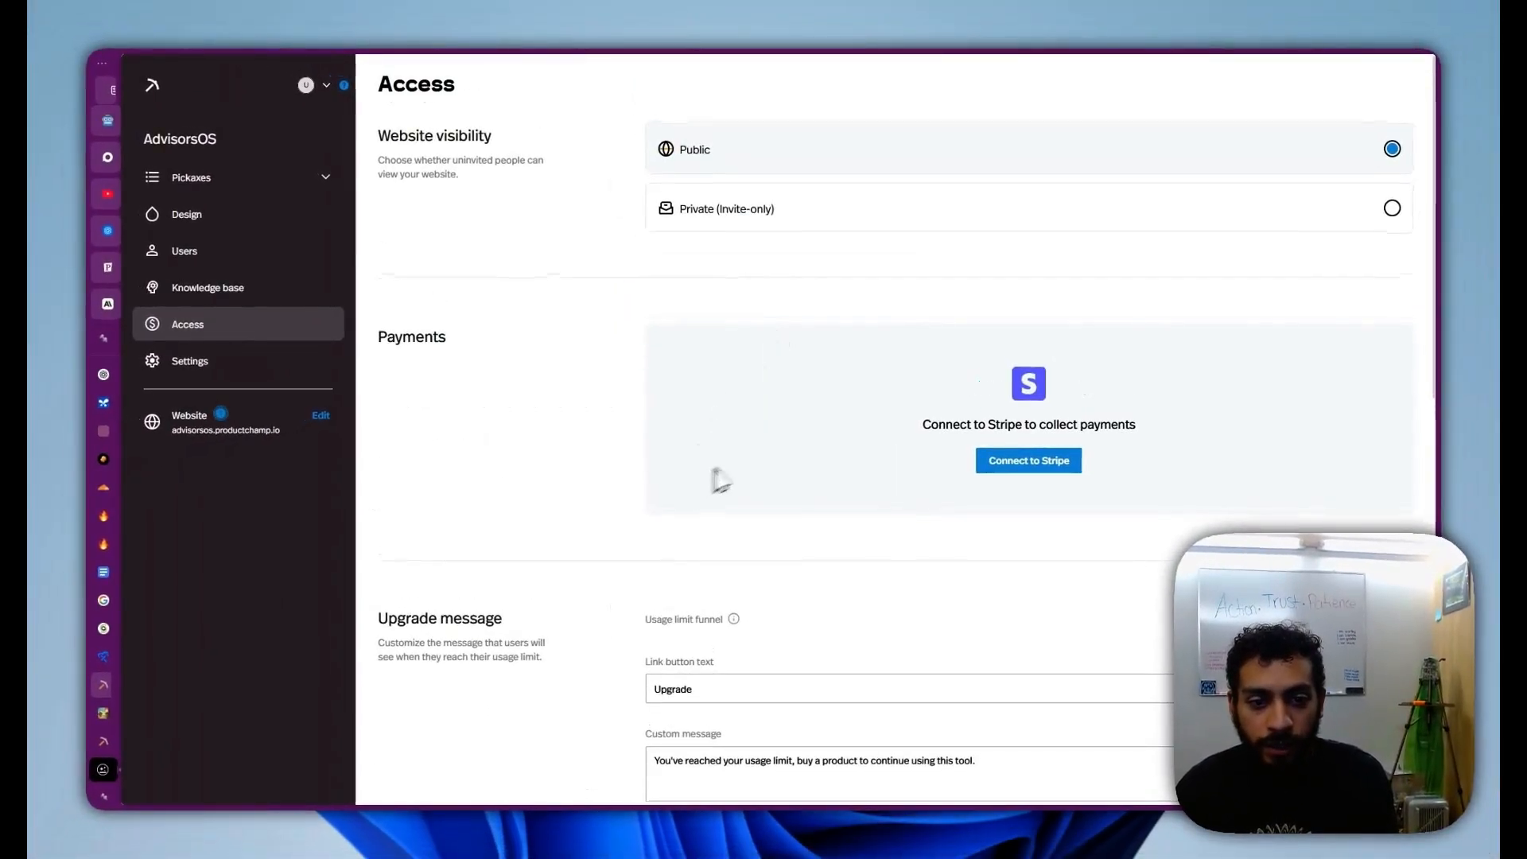
scroll(541, 472, "down", 10)
scroll(776, 263, "up", 2)
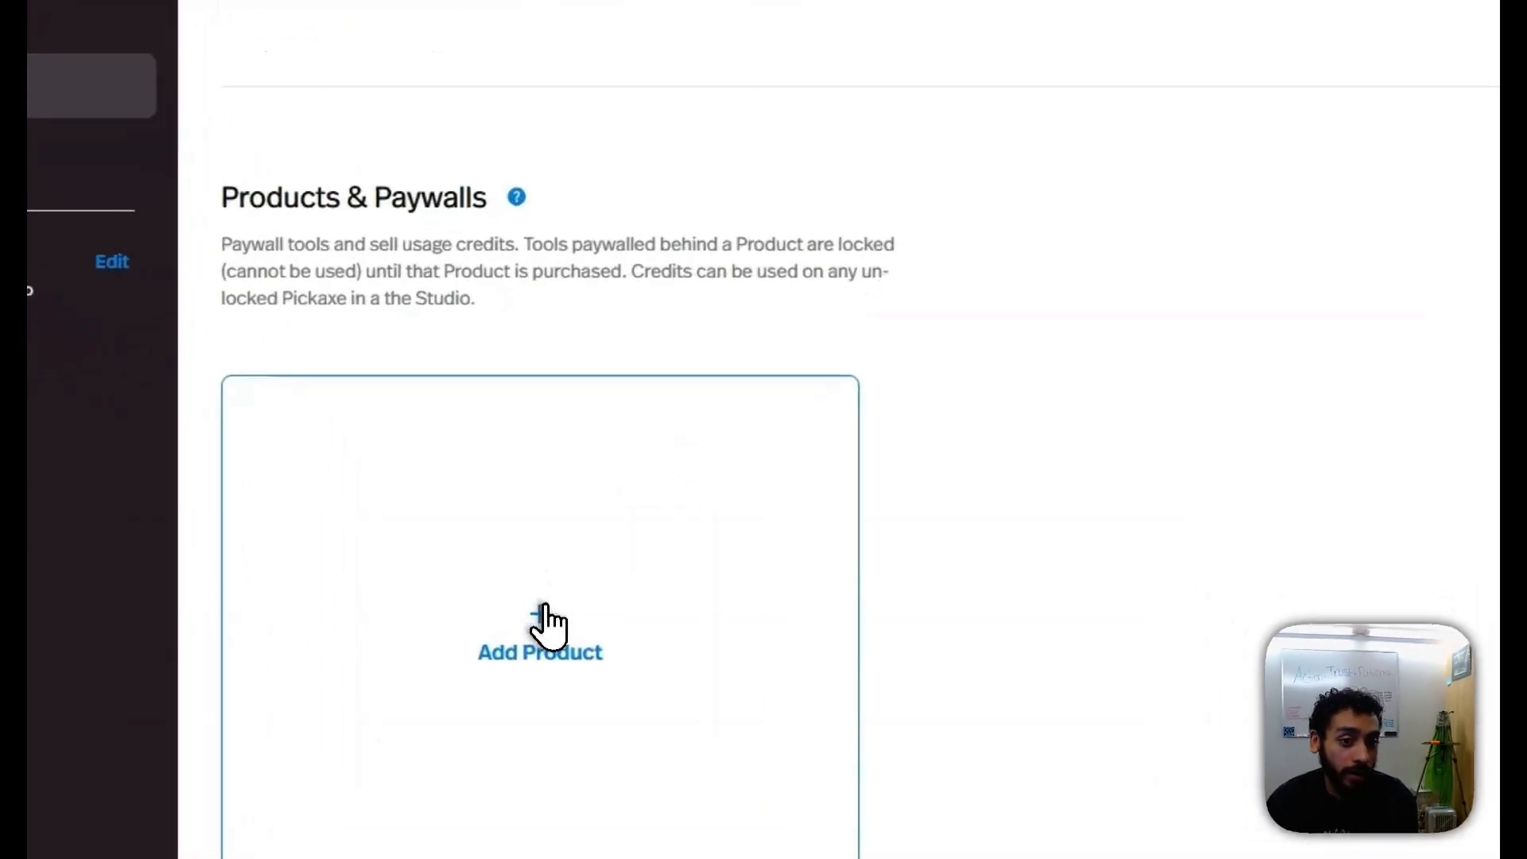
left_click(544, 614)
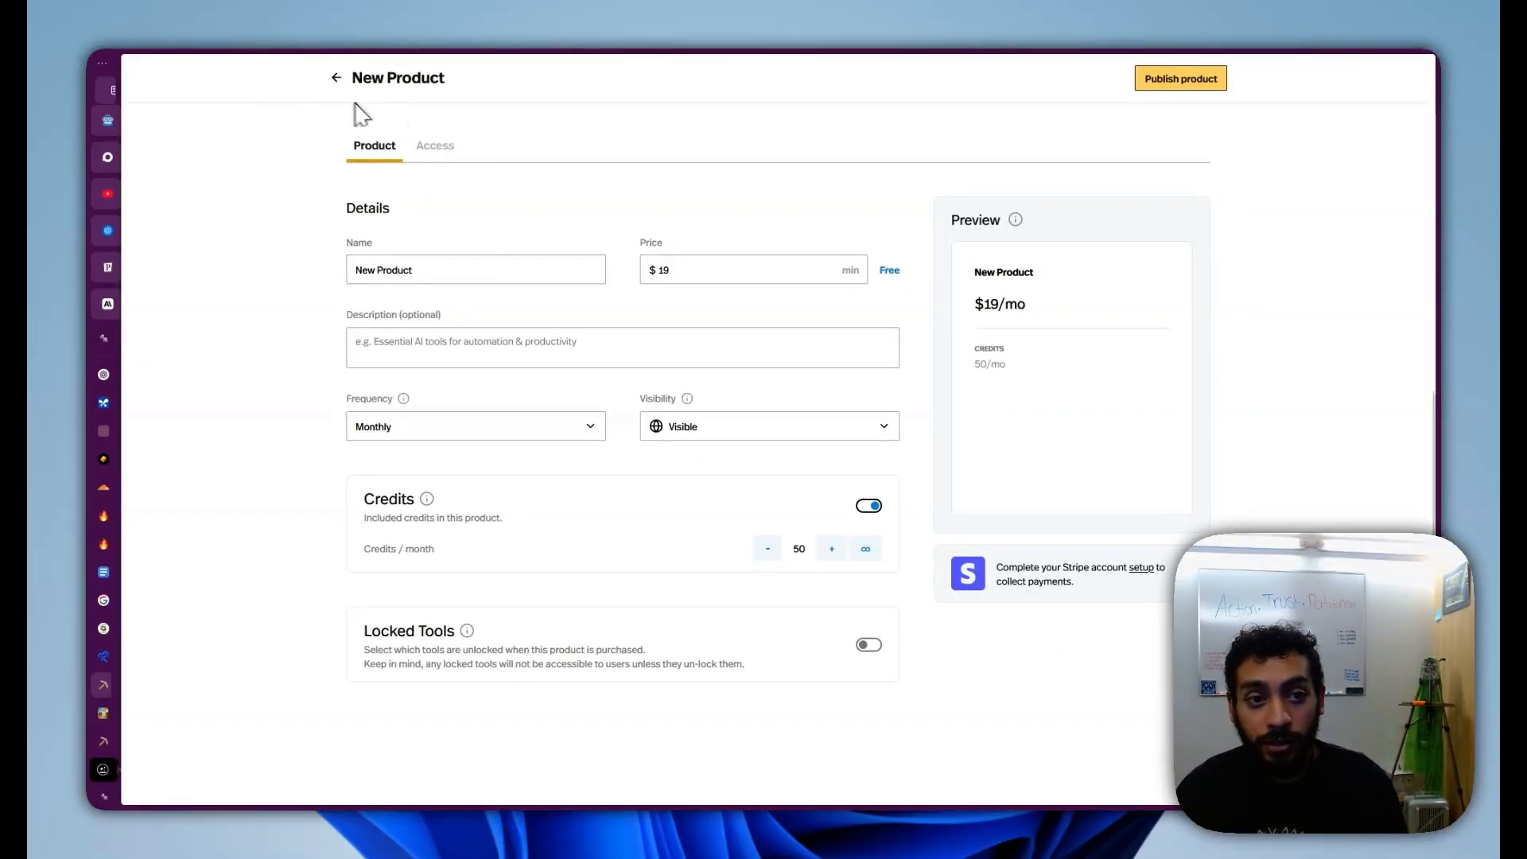
left_click(339, 80)
left_click(522, 160)
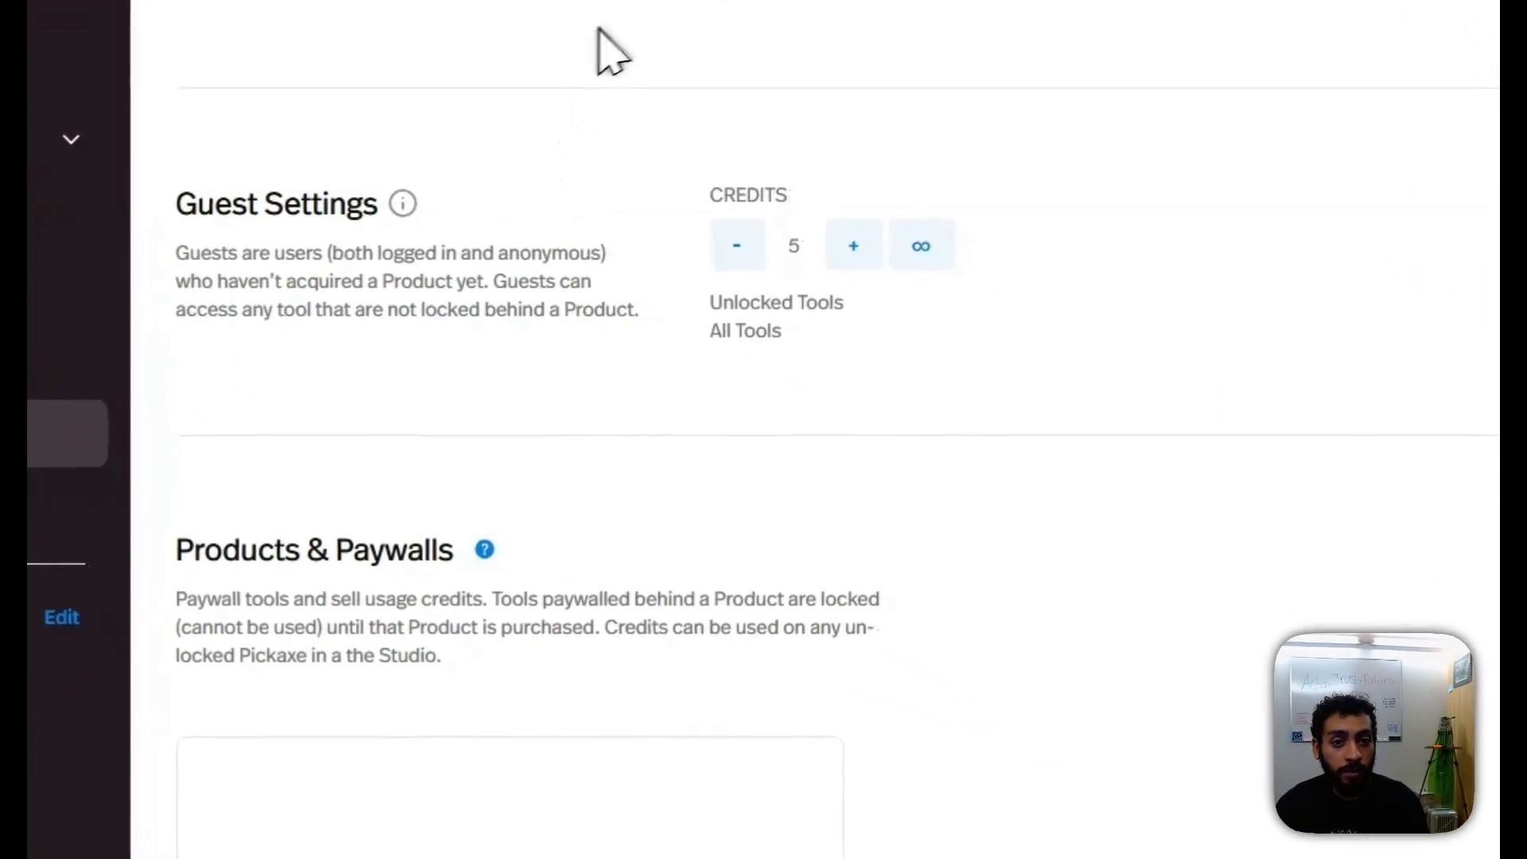
scroll(716, 462, "up", 10)
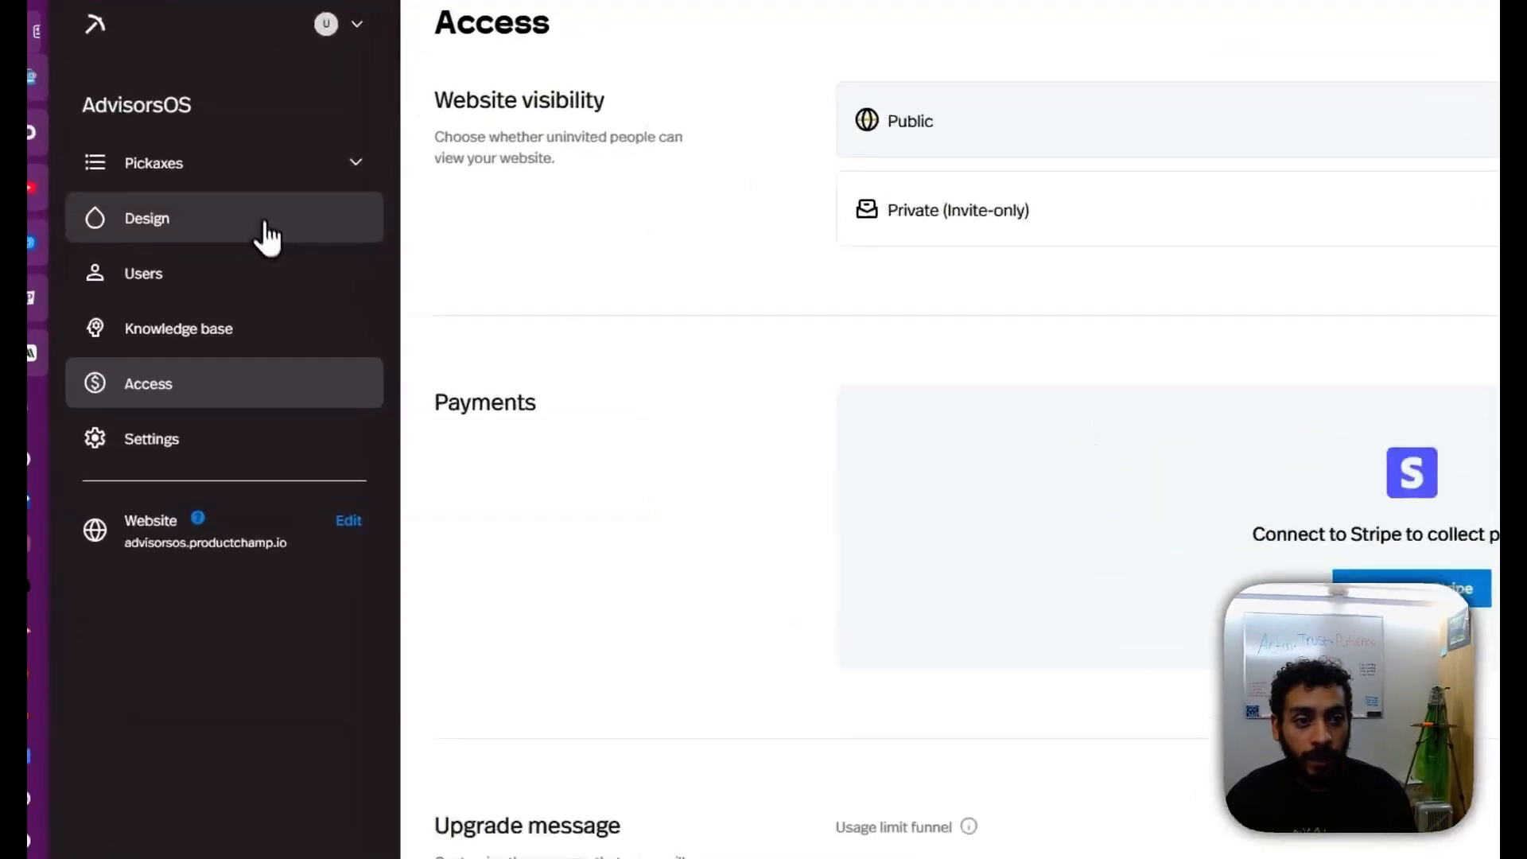
left_click(267, 235)
left_click(280, 167)
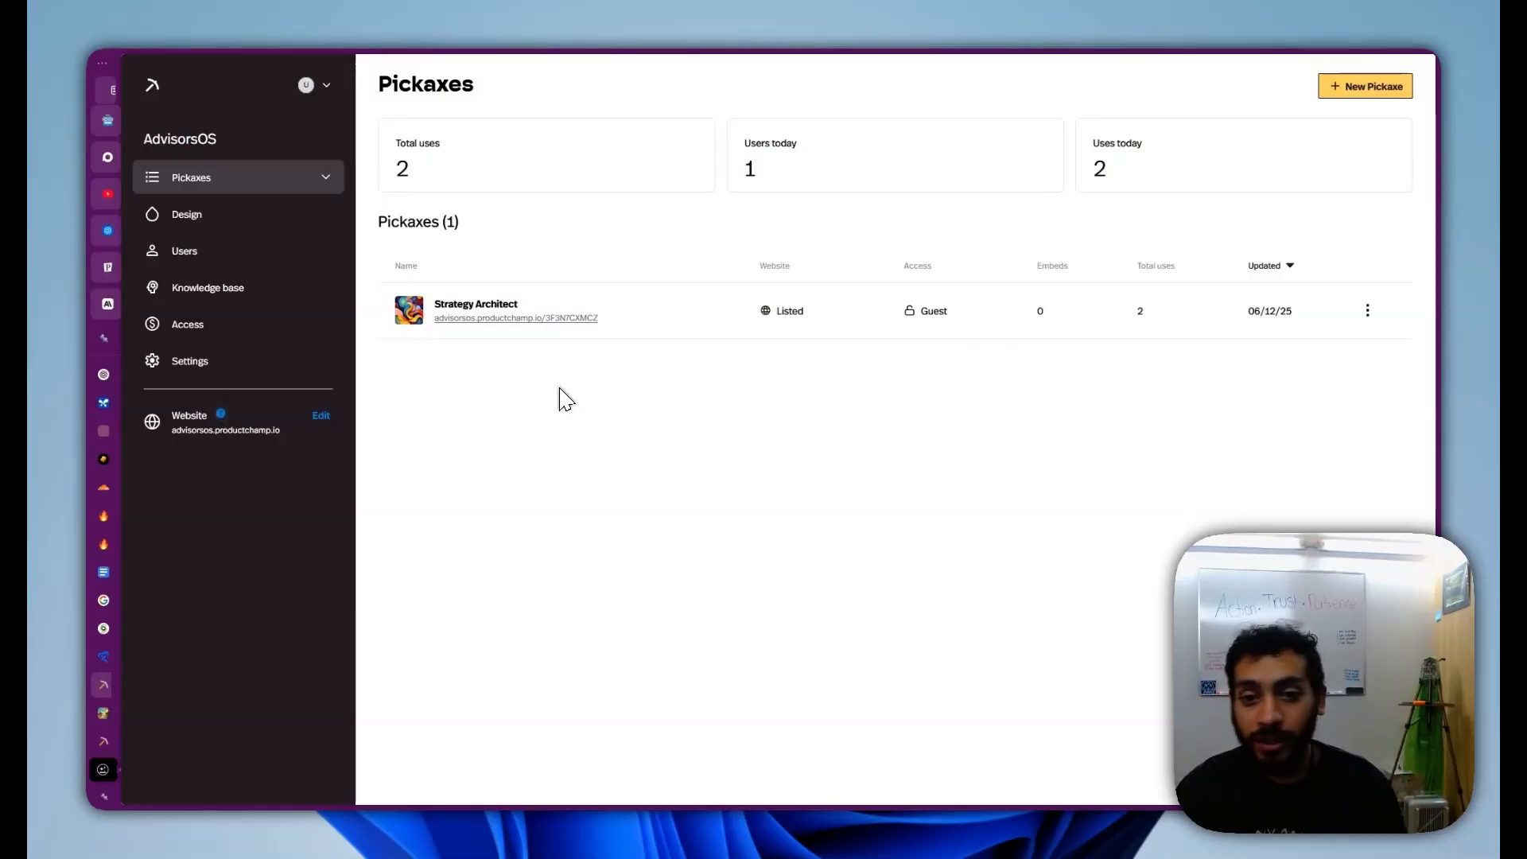
Step: Test Strategy Architect on the AdvisorsOS website by requesting a financial proposal and submitting the consultation transcript
mouse_move(94, 393)
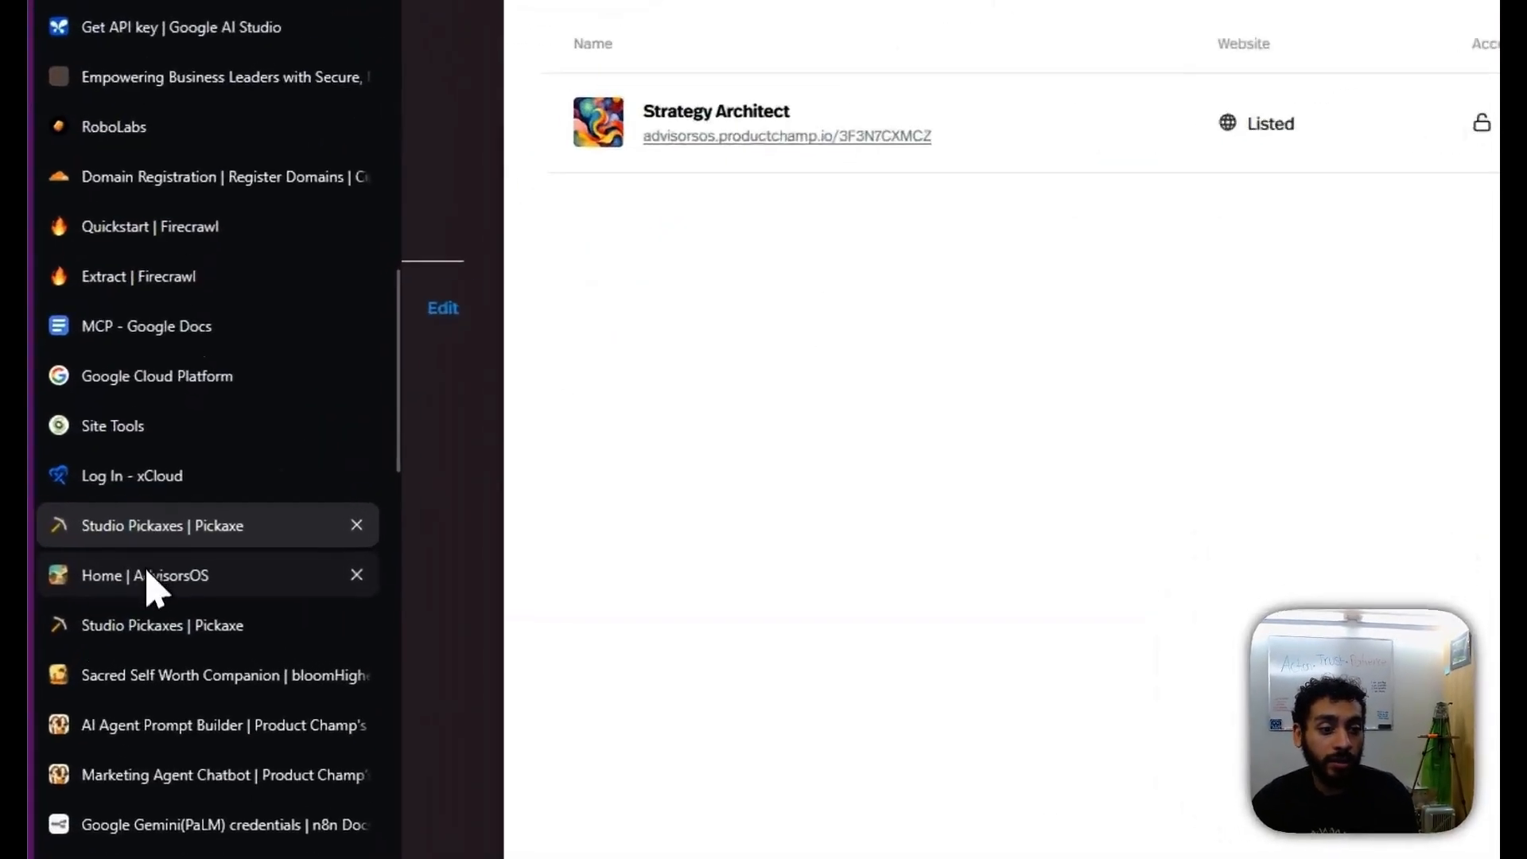
left_click(153, 586)
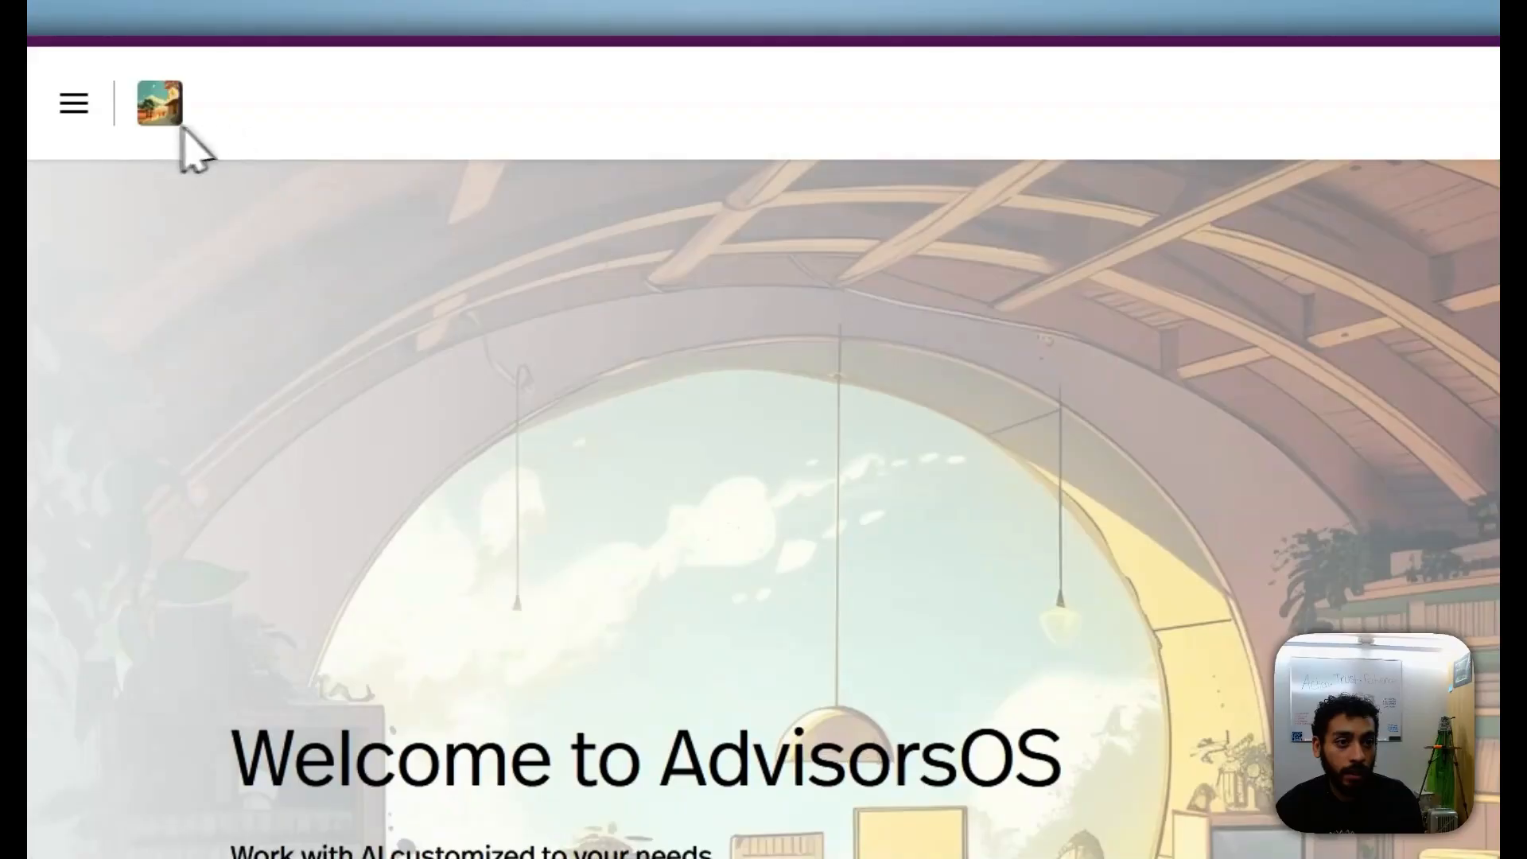
left_click(83, 108)
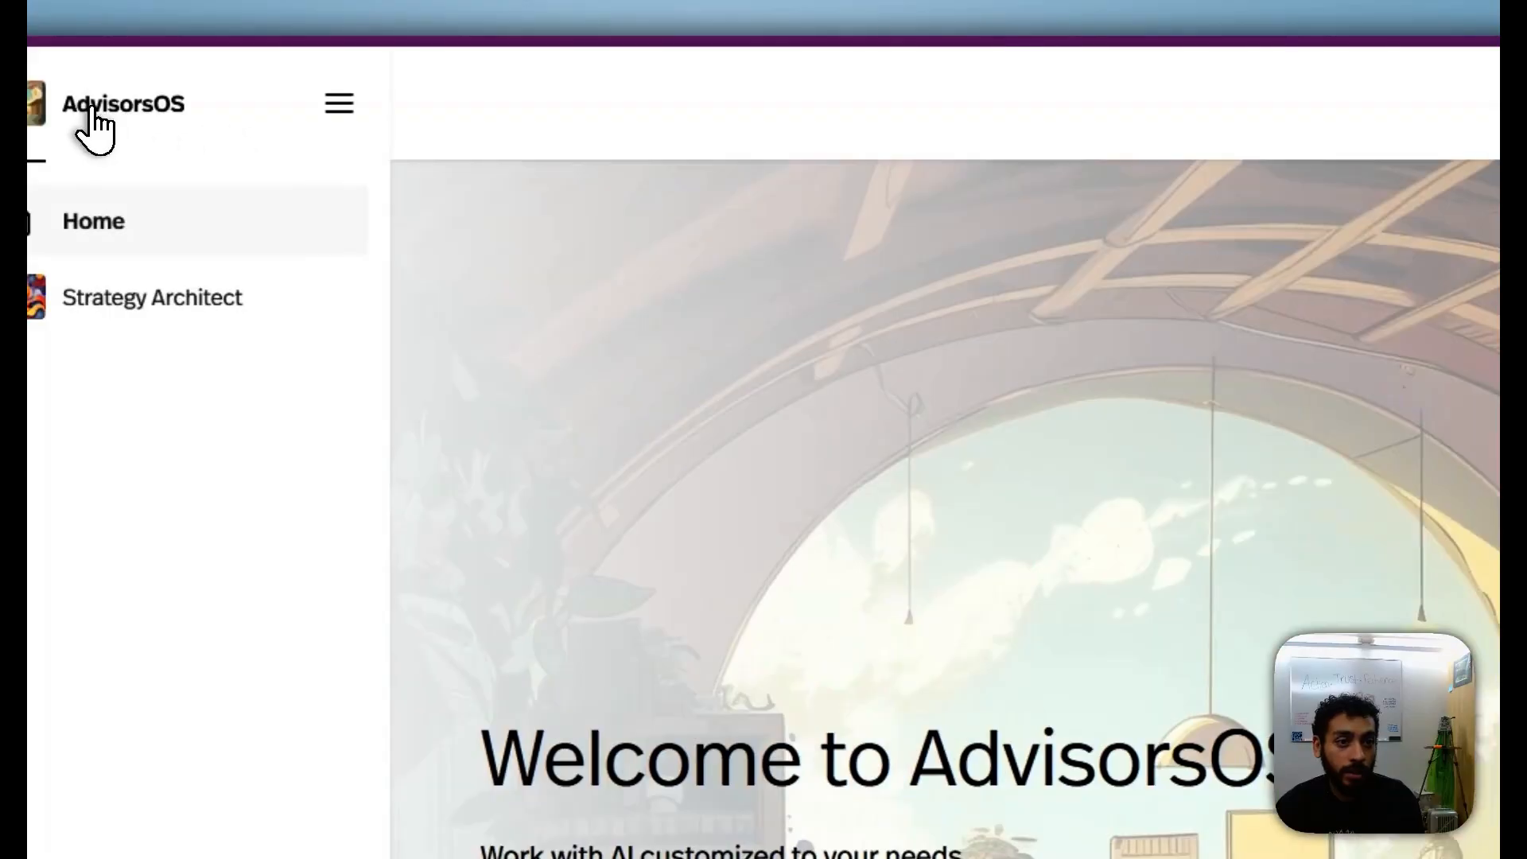
left_click(141, 297)
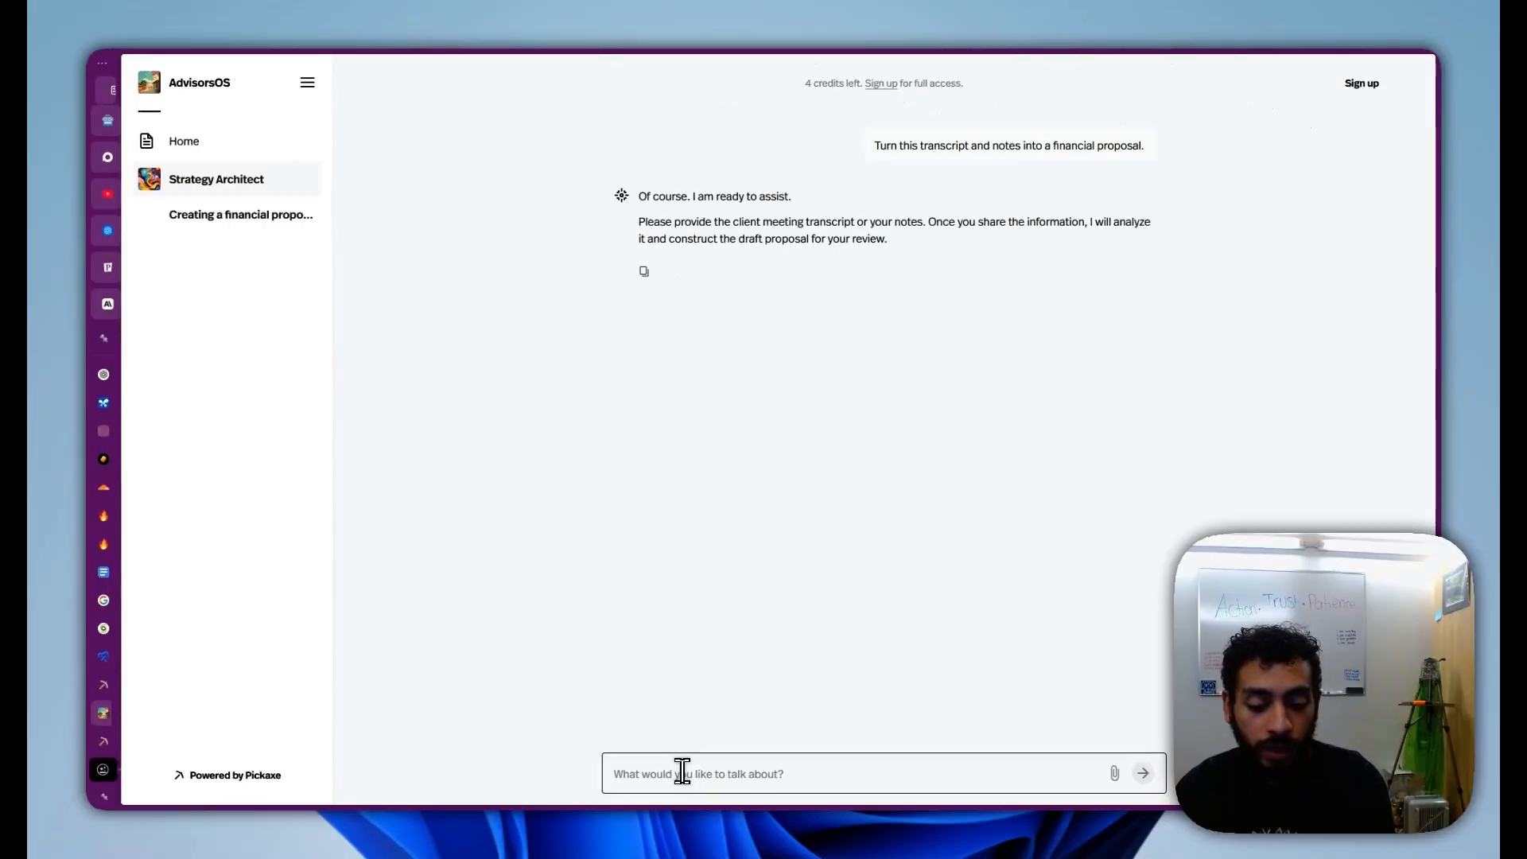
key("super+v")
left_click(1053, 804)
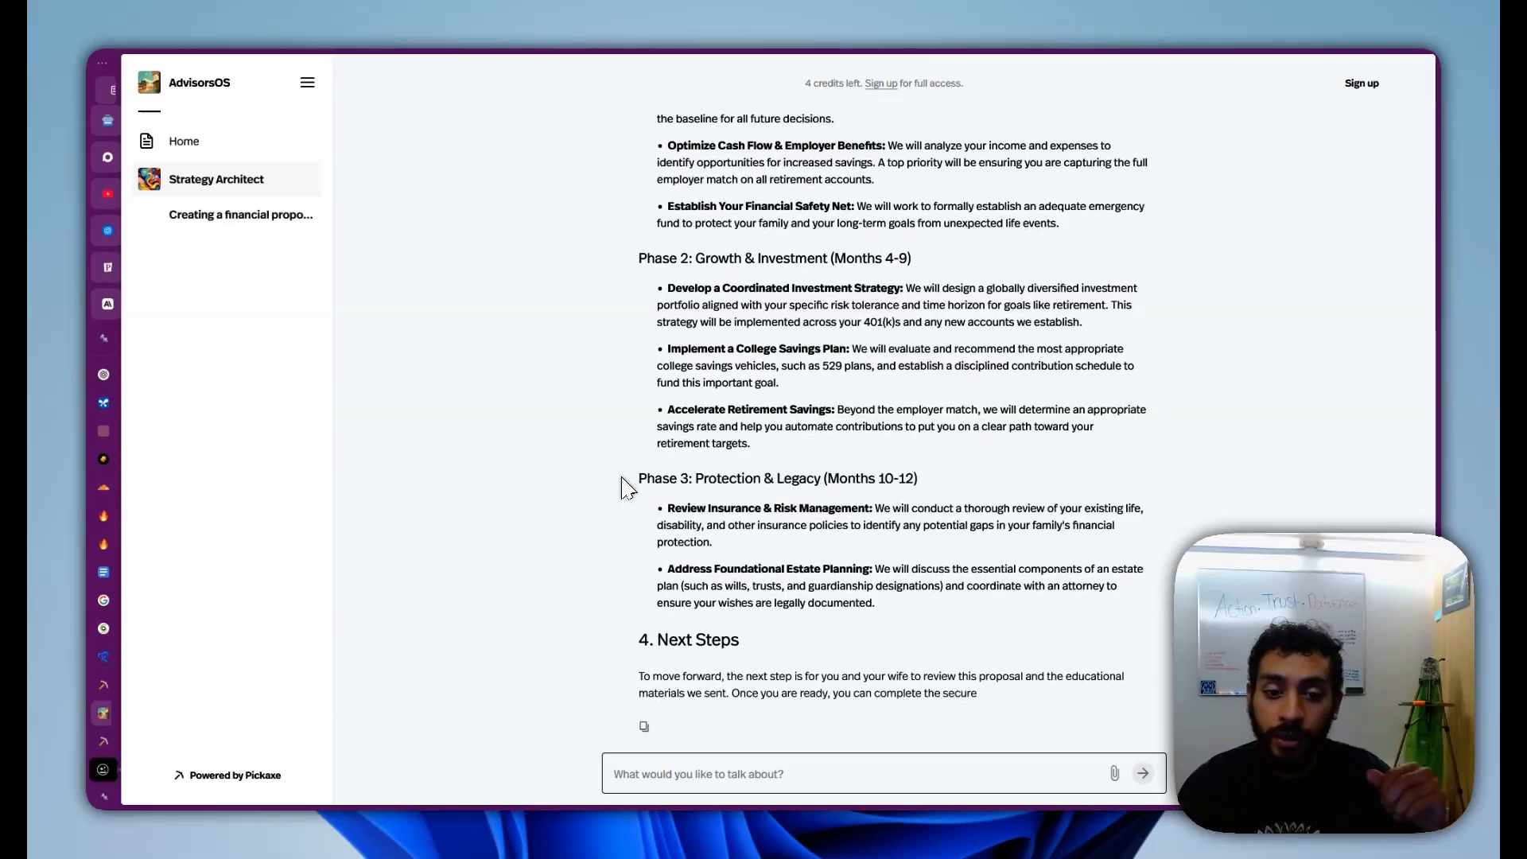
Step: Read through Strategy Architect's generated financial proposal, examining the proposed strategy, 12-month roadmap phases, client objectives and key concerns
scroll(636, 540, "up", 15)
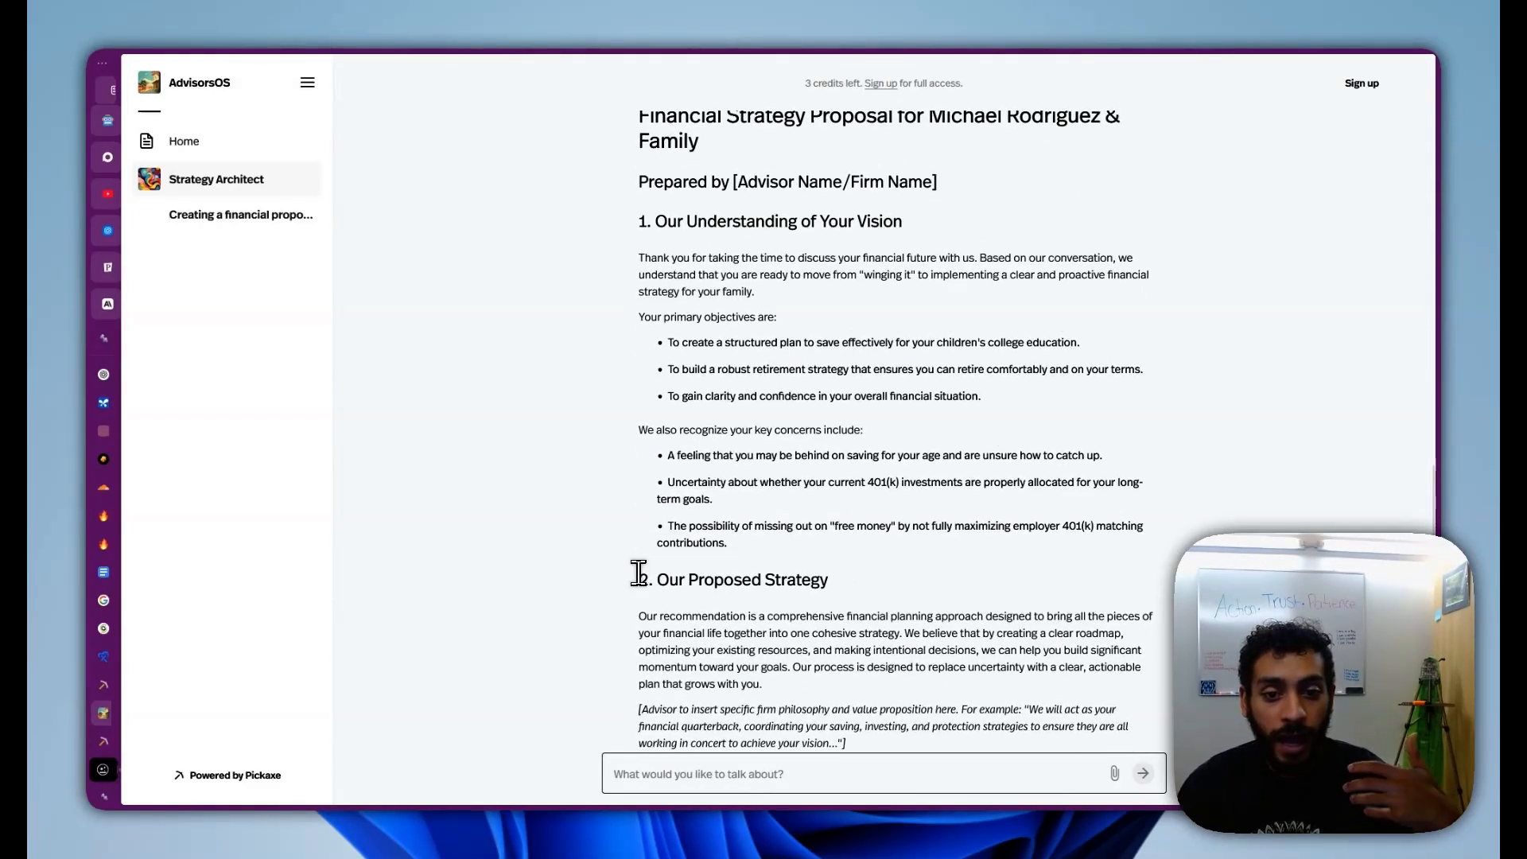
scroll(636, 571, "down", 8)
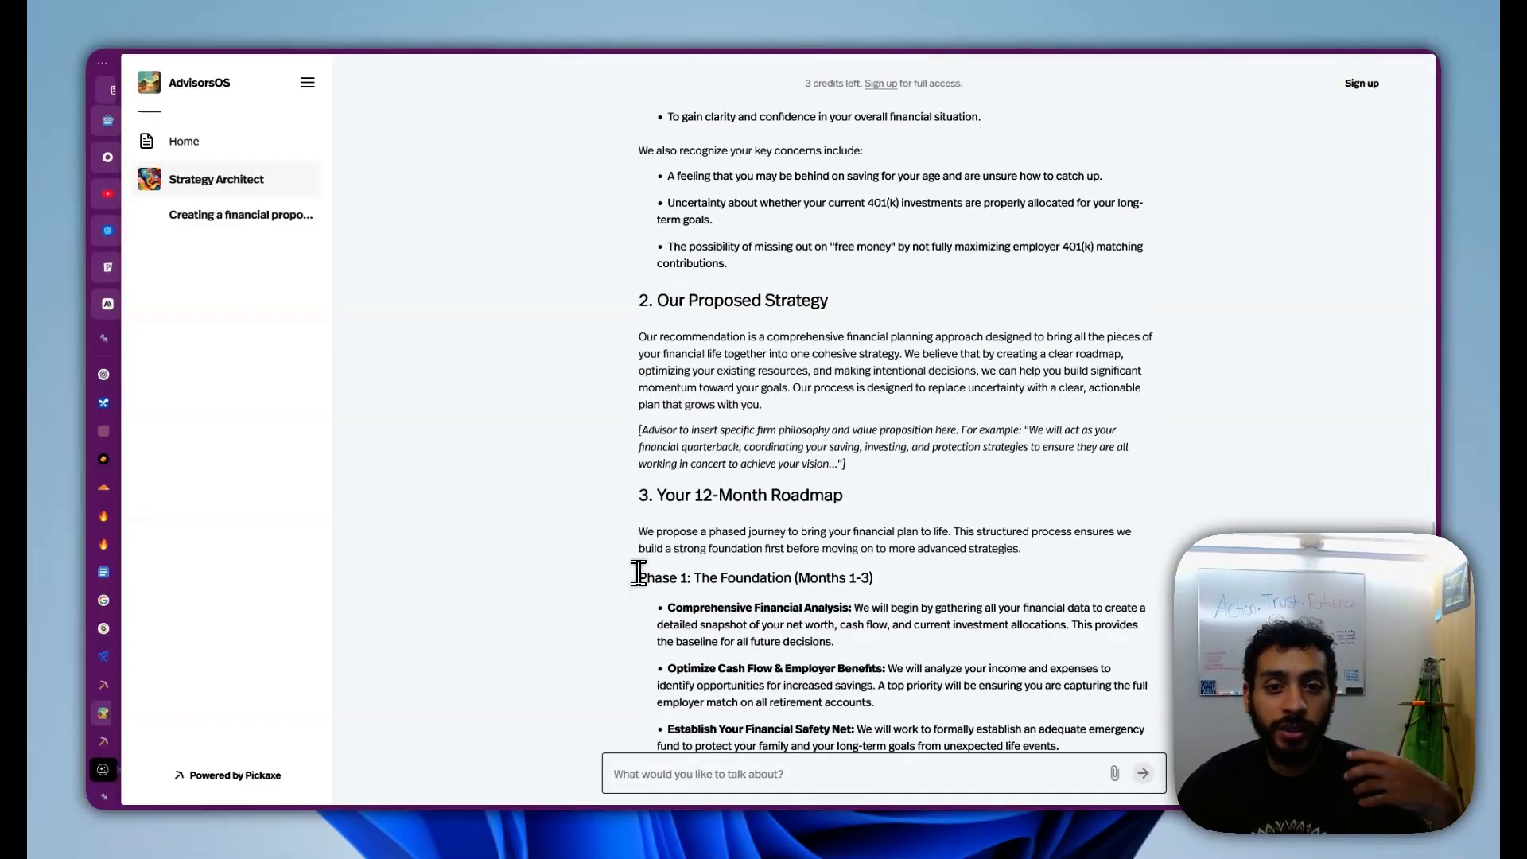
scroll(671, 486, "up", 3)
left_click_drag(666, 313, 723, 366)
left_click(657, 394)
scroll(716, 418, "down", 5)
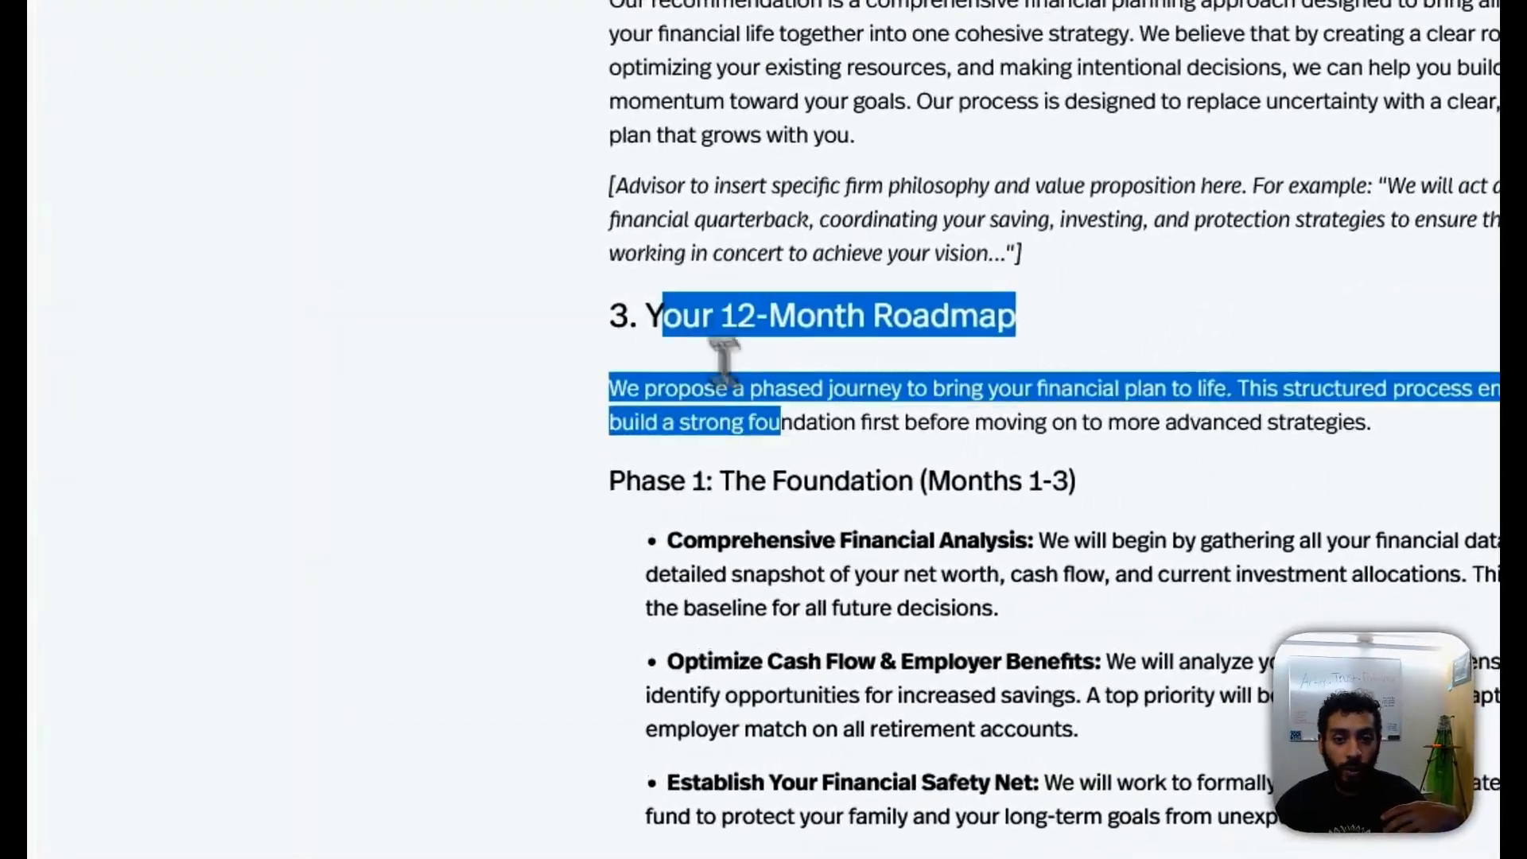
scroll(727, 497, "down", 2)
left_click_drag(836, 665, 509, 704)
left_click(919, 684)
scroll(931, 648, "up", 10)
left_click_drag(930, 648, 736, 421)
left_click(786, 442)
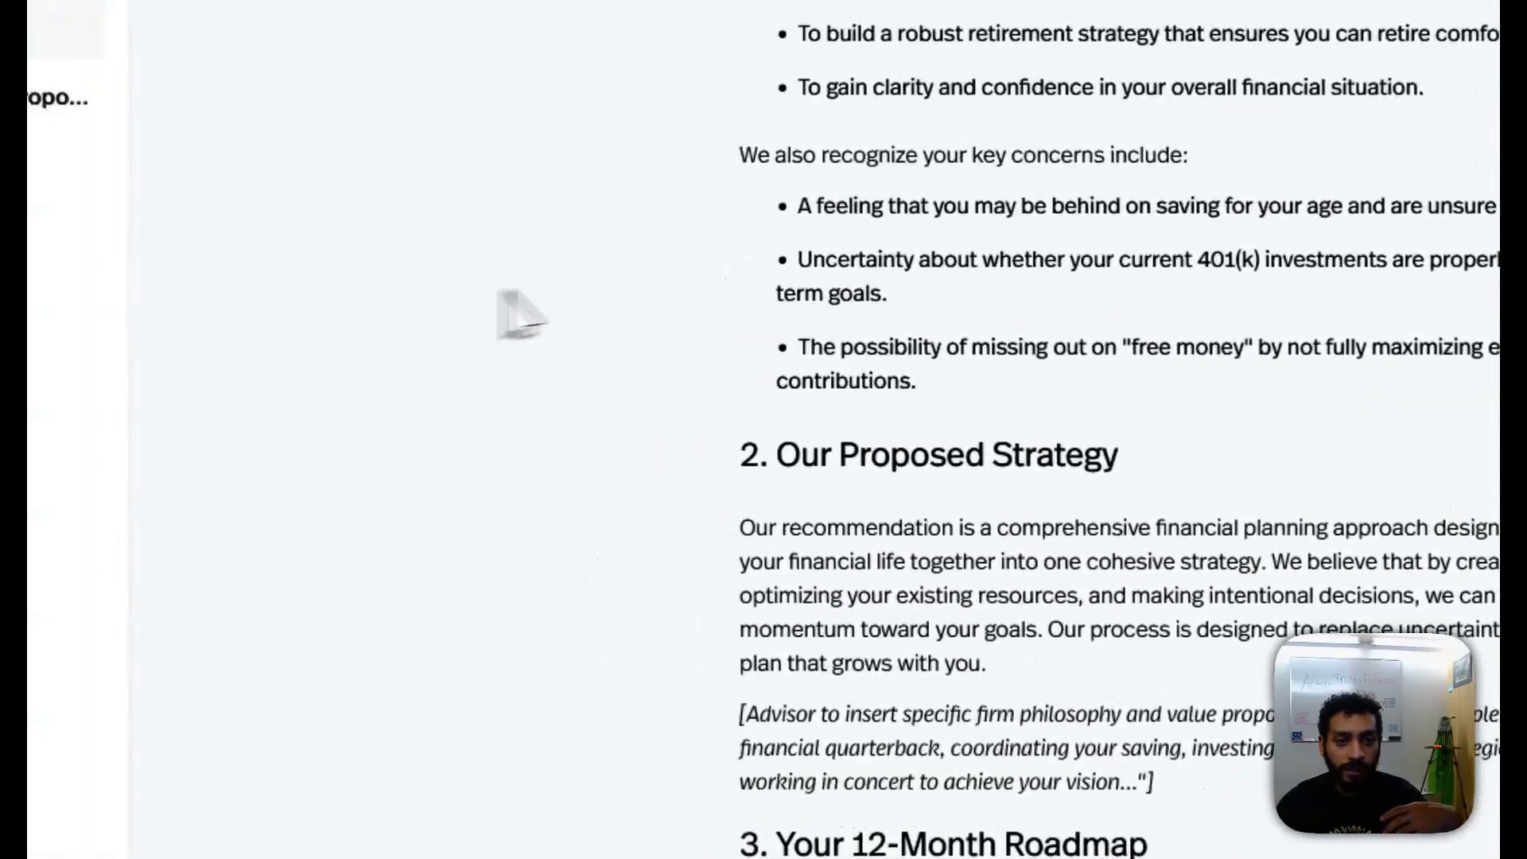
scroll(838, 338, "up", 5)
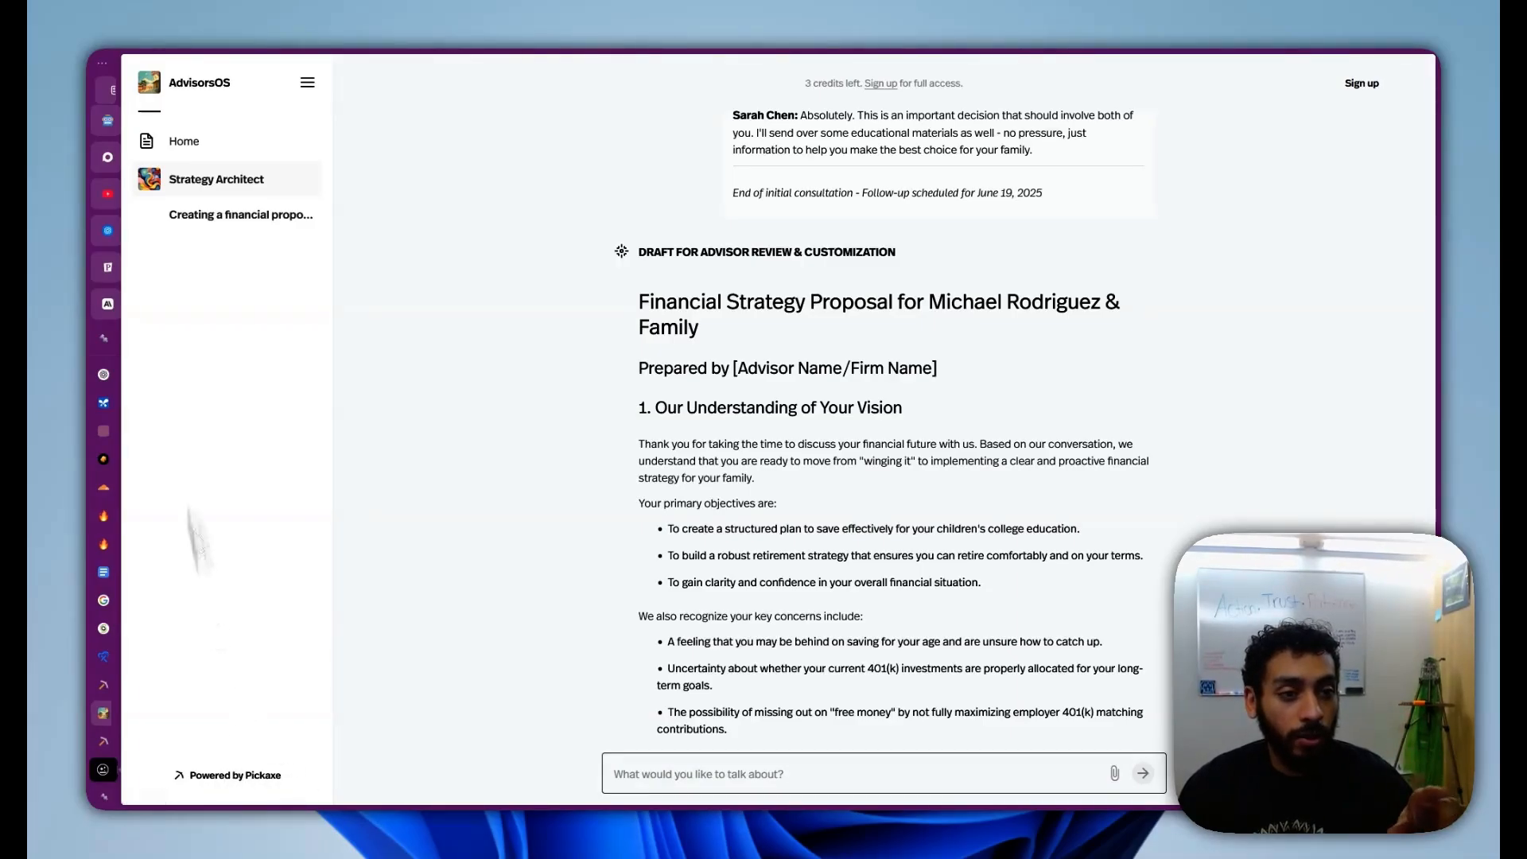
Step: Enable White label in the AdvisorsOS studio's design settings and apply the changes
mouse_move(97, 402)
left_click(159, 538)
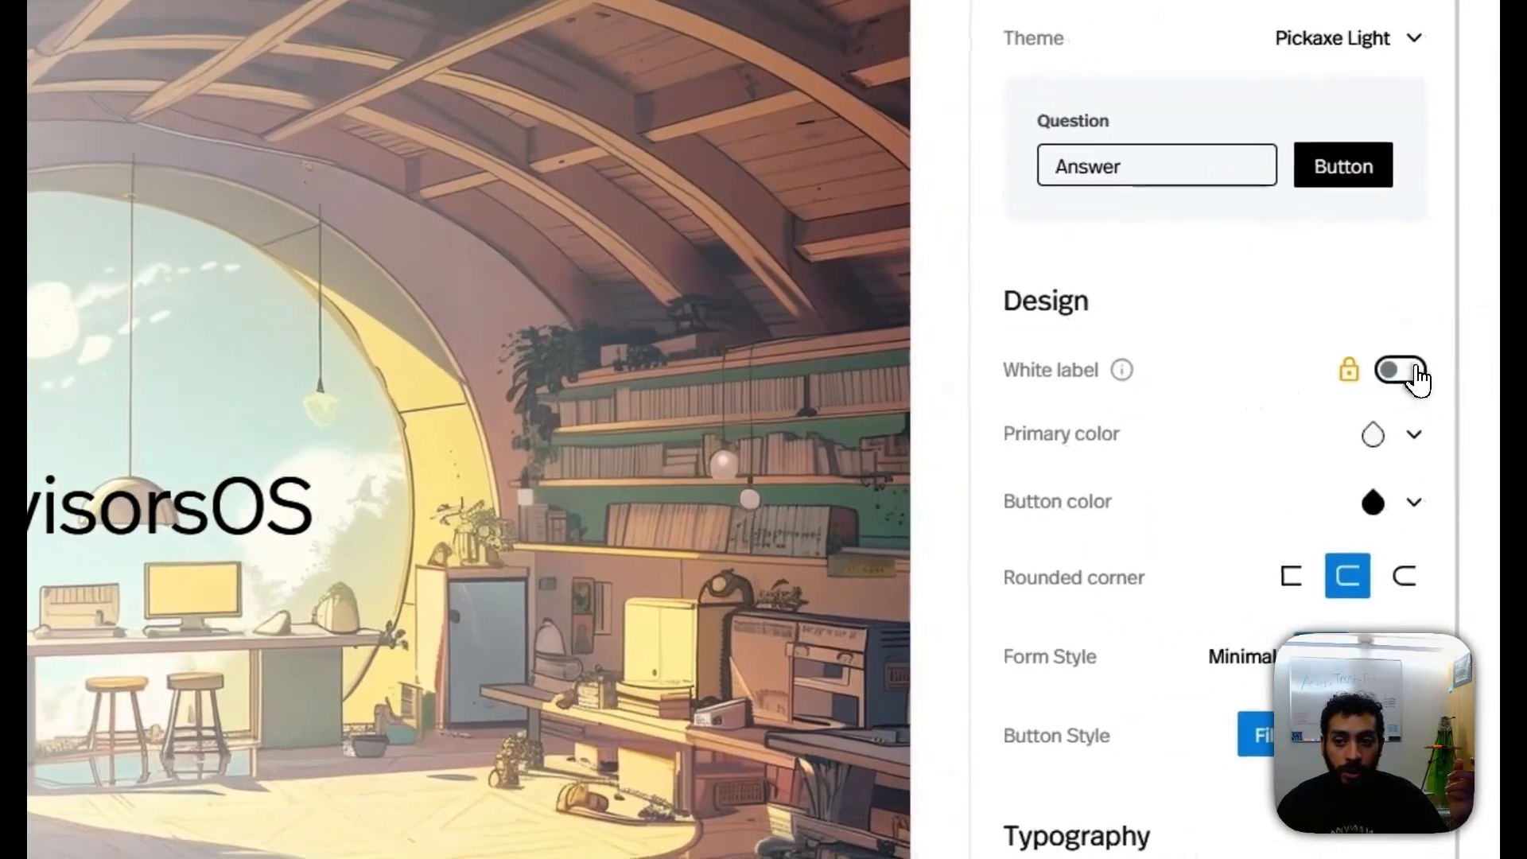
left_click(1412, 382)
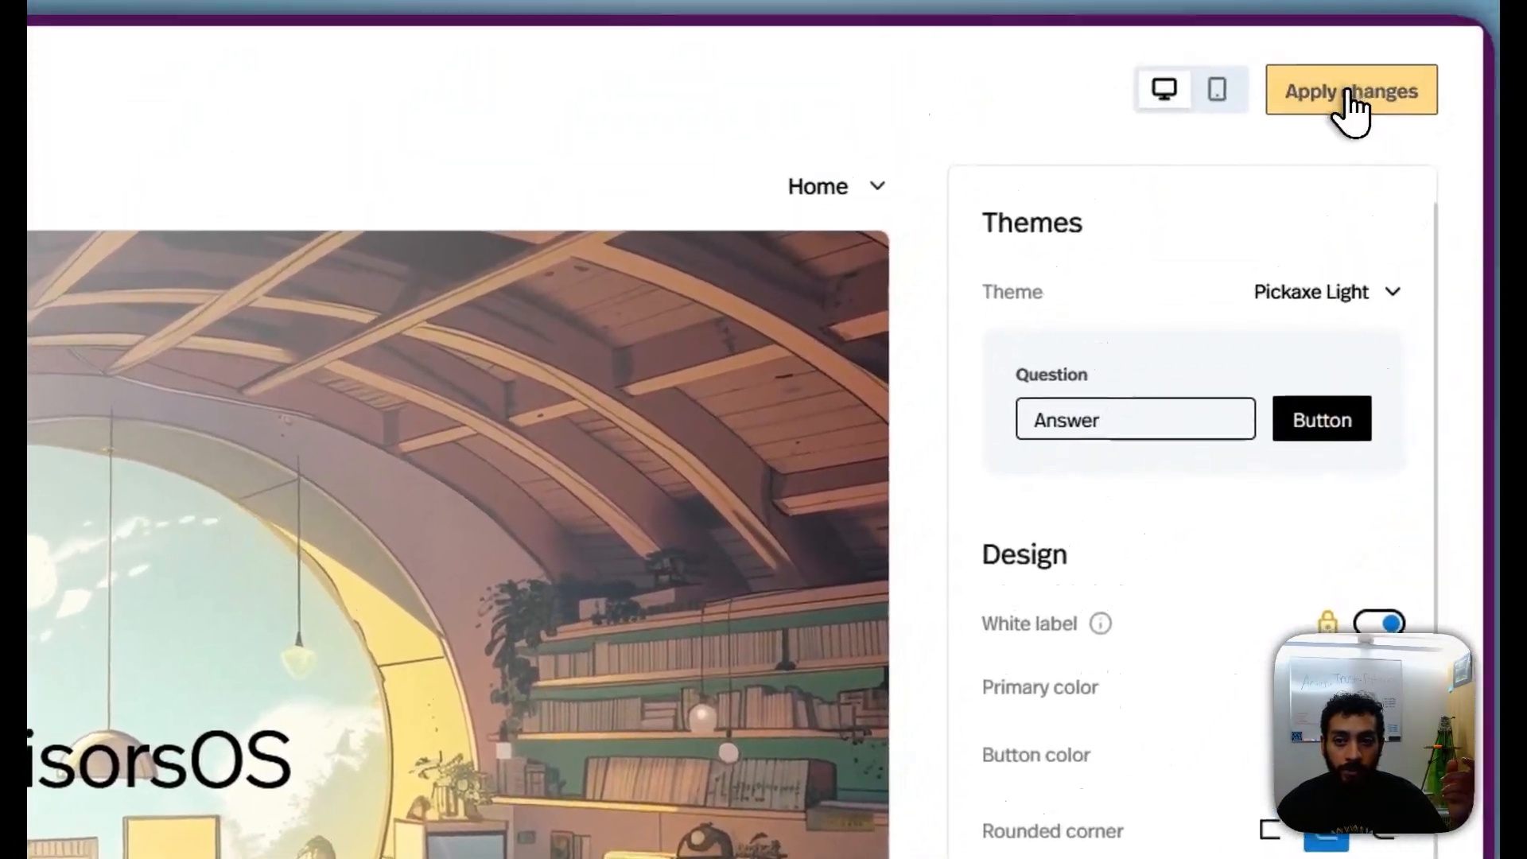
left_click(1347, 92)
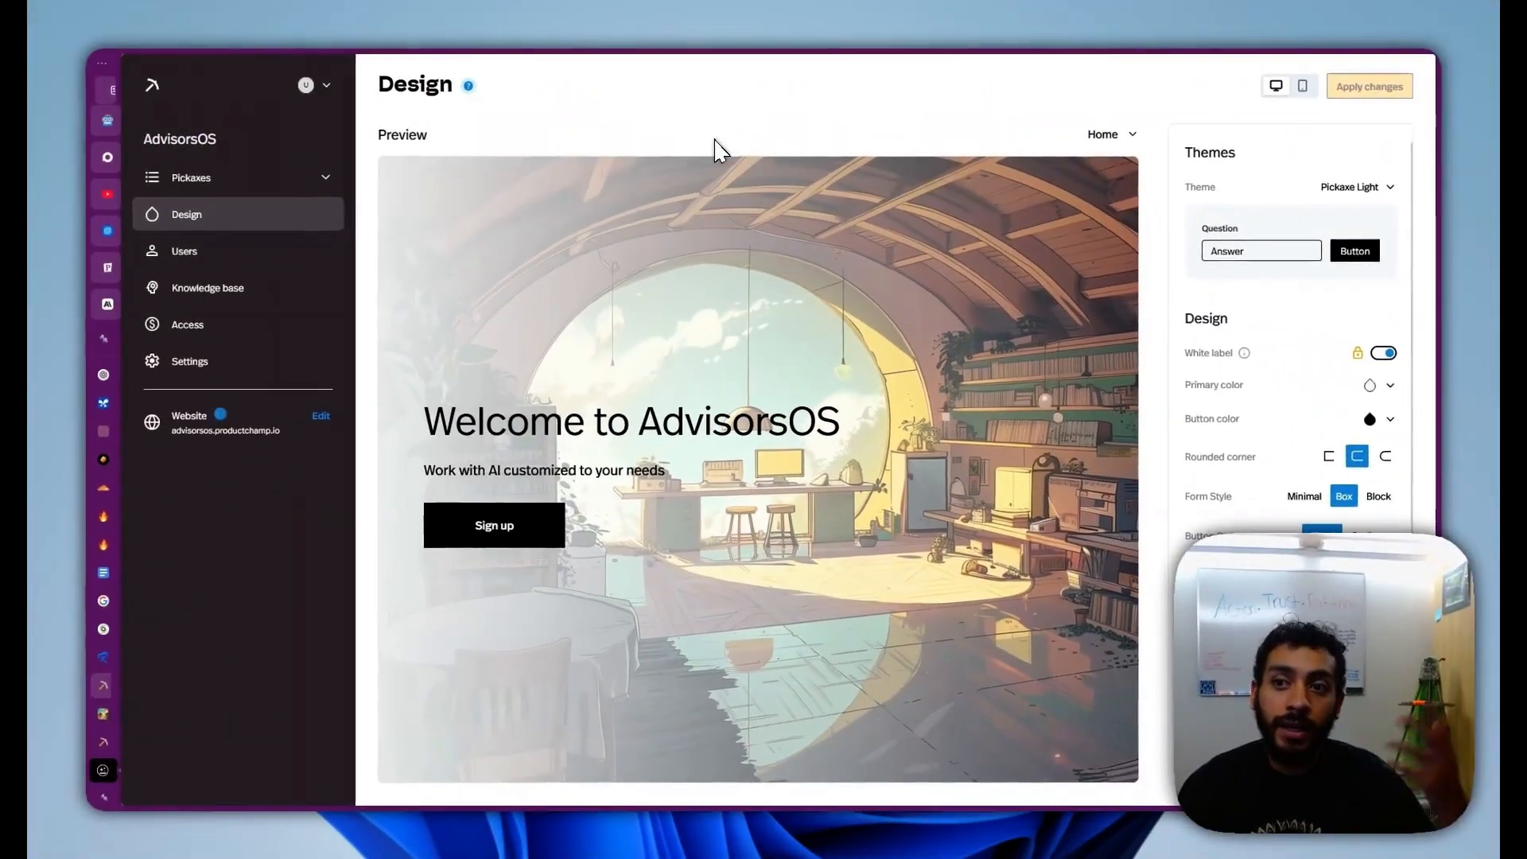
Step: Reload the Strategy Architect page on the AdvisorsOS website to check its white-label branding
mouse_move(109, 538)
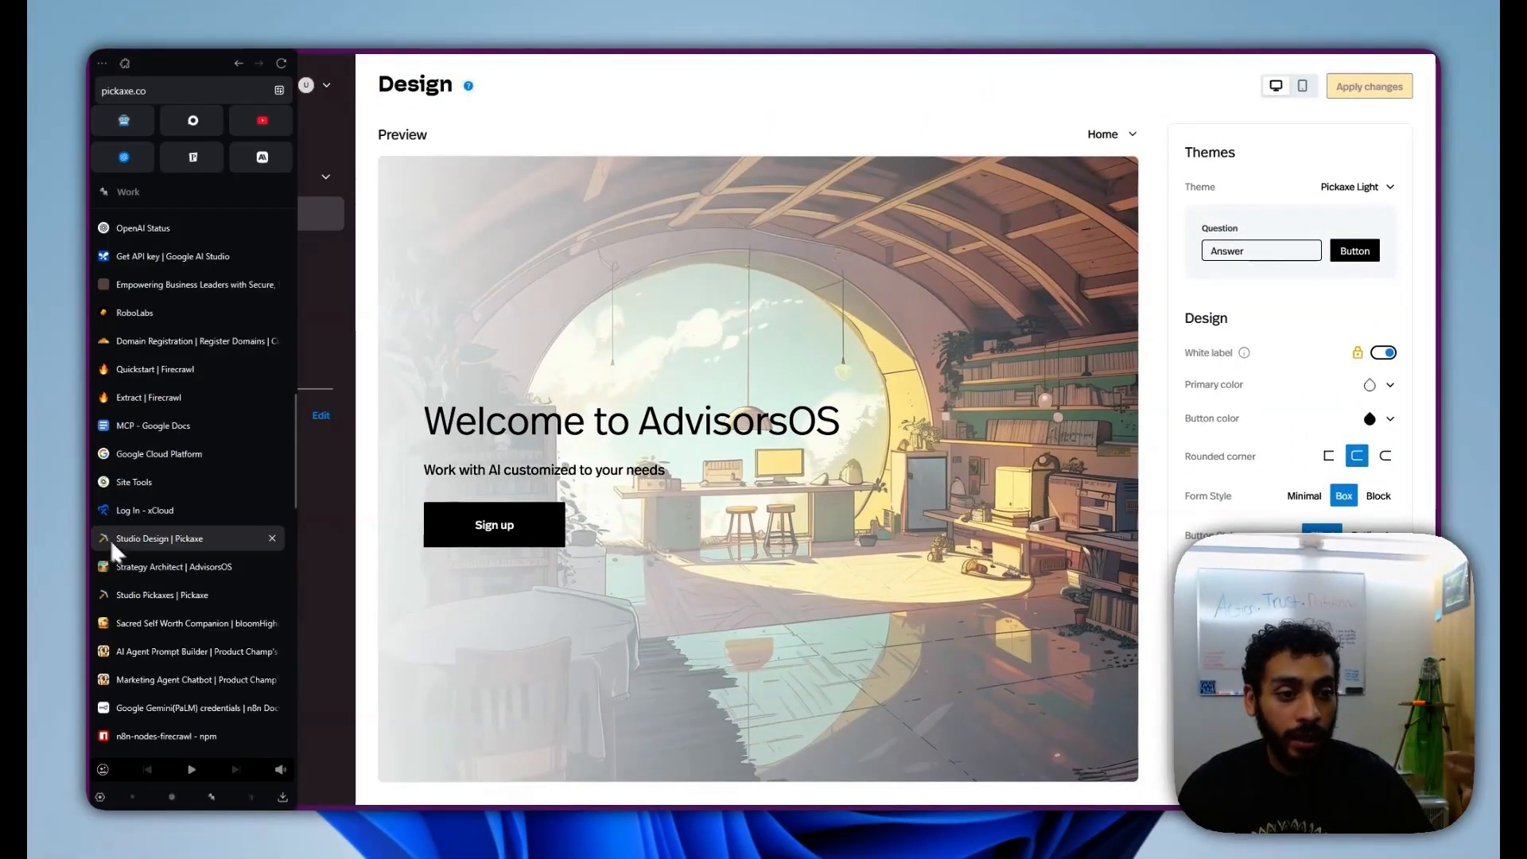
left_click(133, 576)
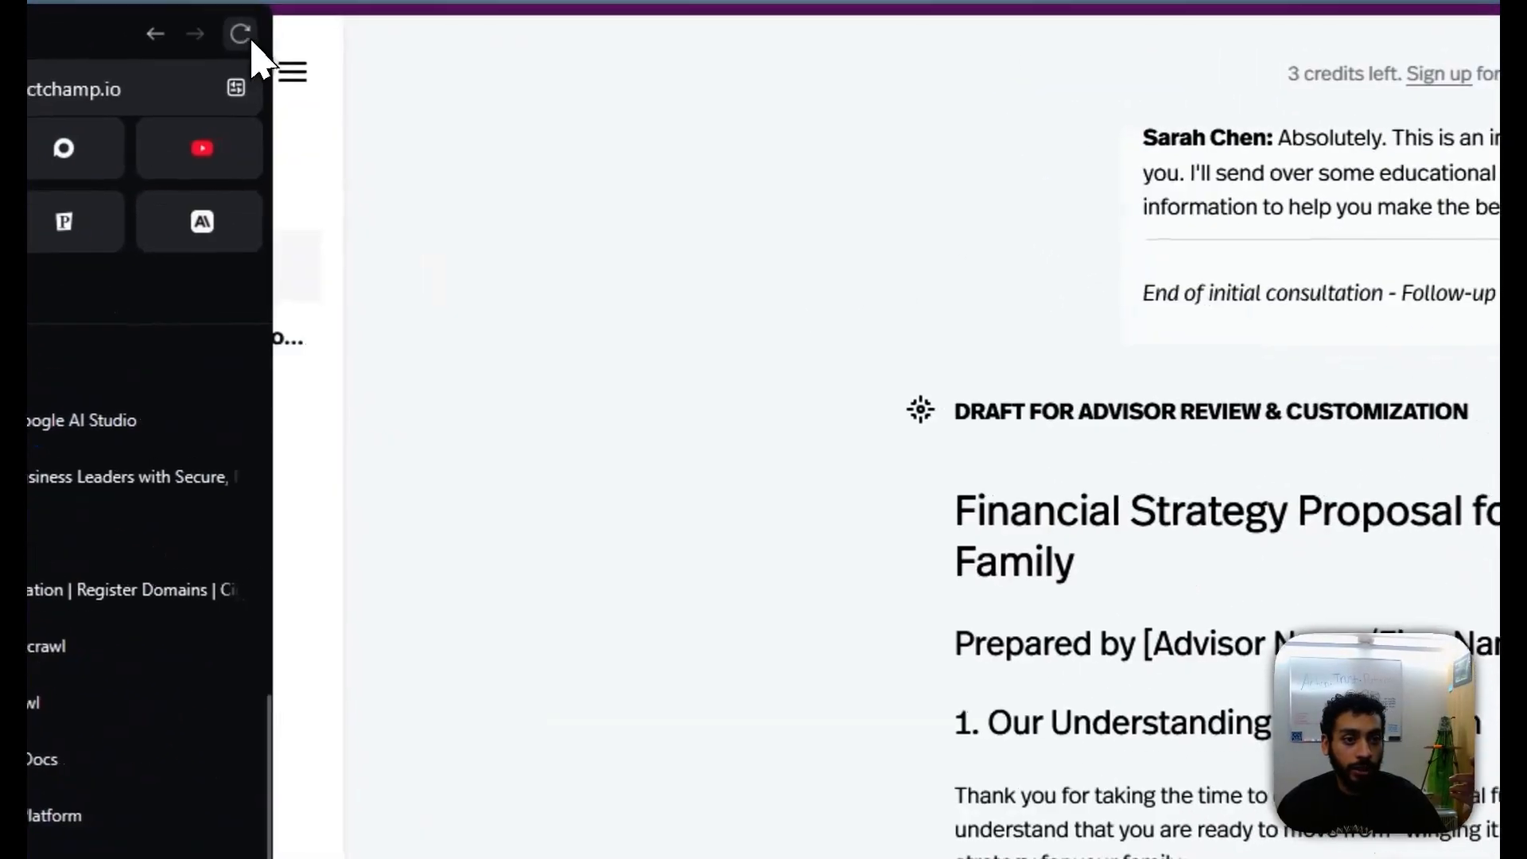
key("ctrl+r")
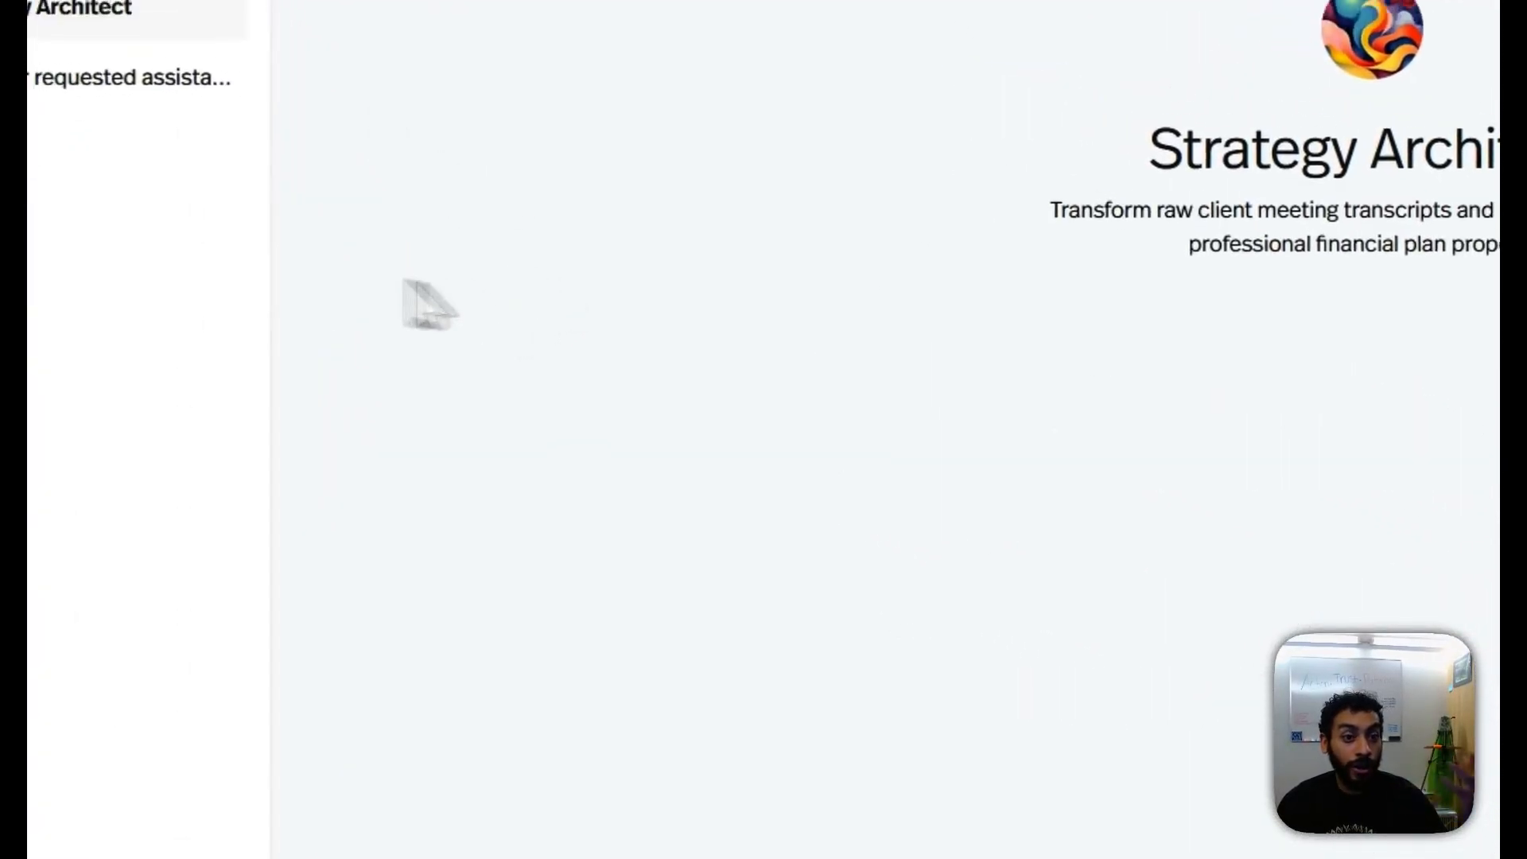
left_click(272, 159)
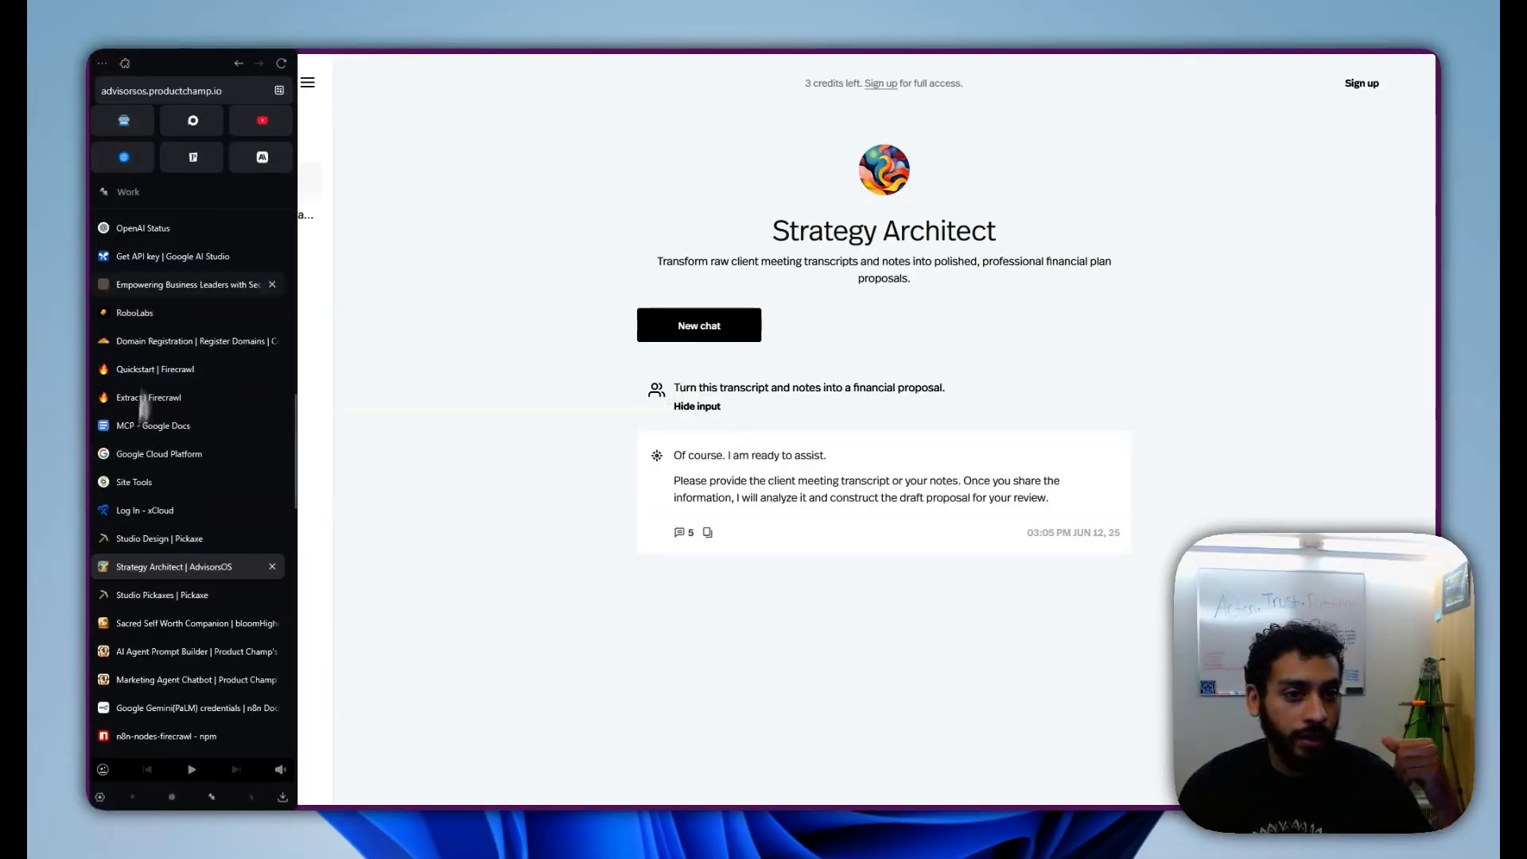
mouse_move(159, 510)
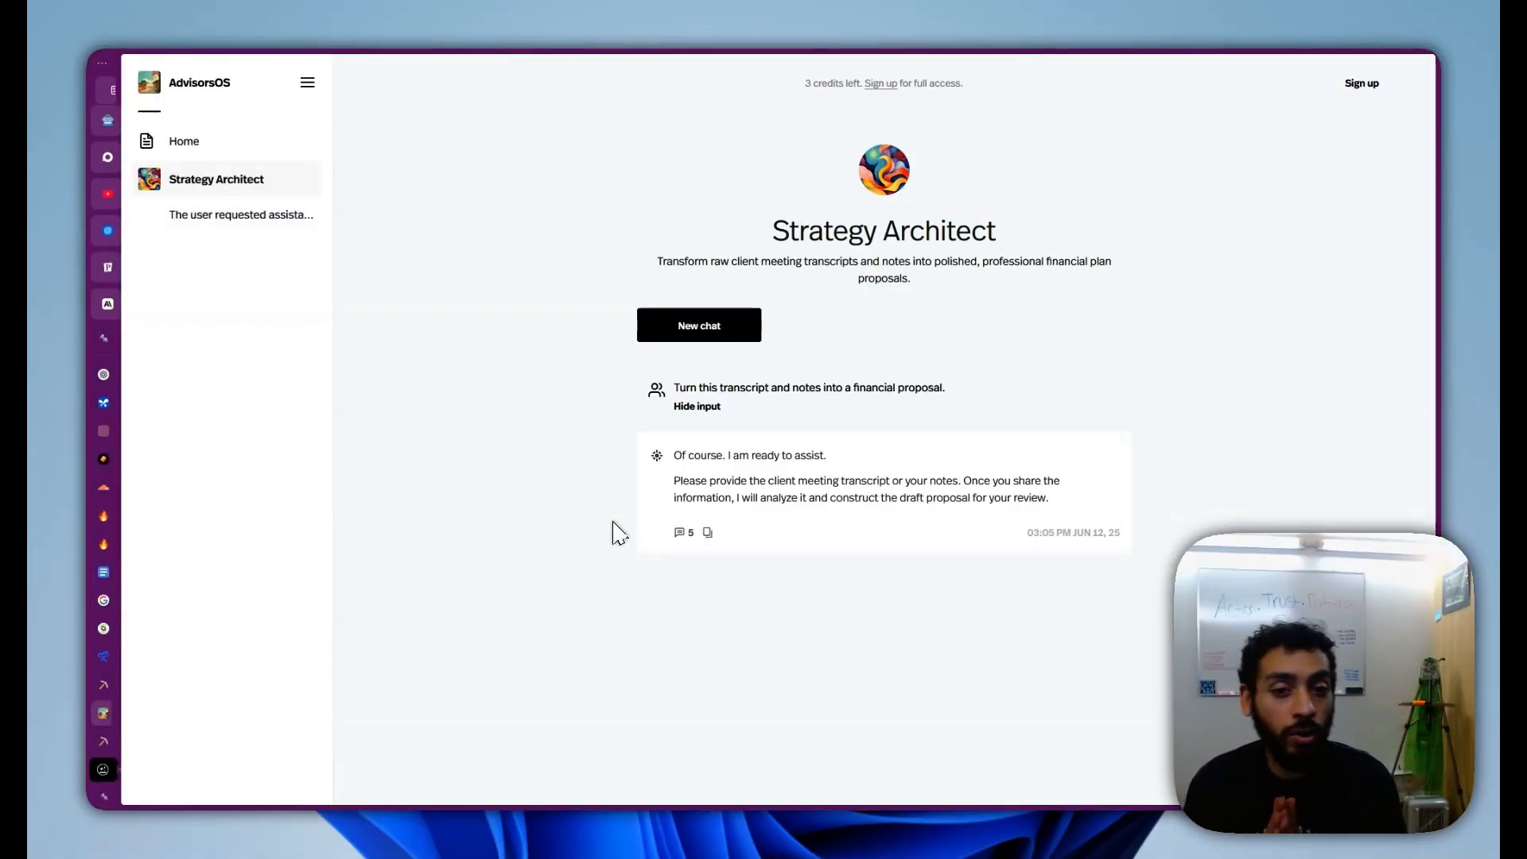
mouse_move(103, 374)
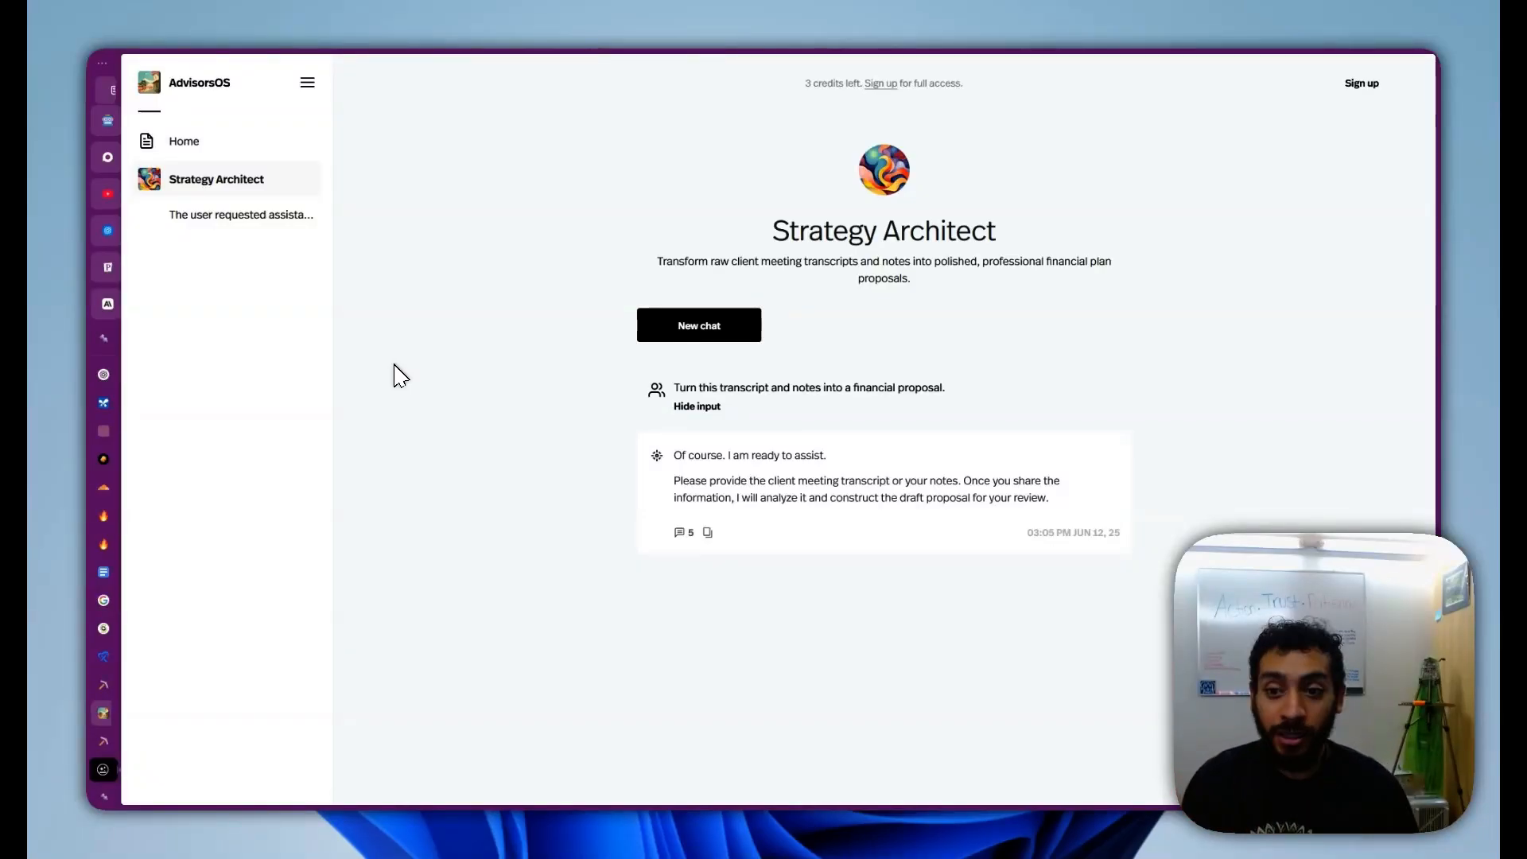
Step: Switch to ChatGPT and start a new custom GPT in its manual configuration form
mouse_move(107, 254)
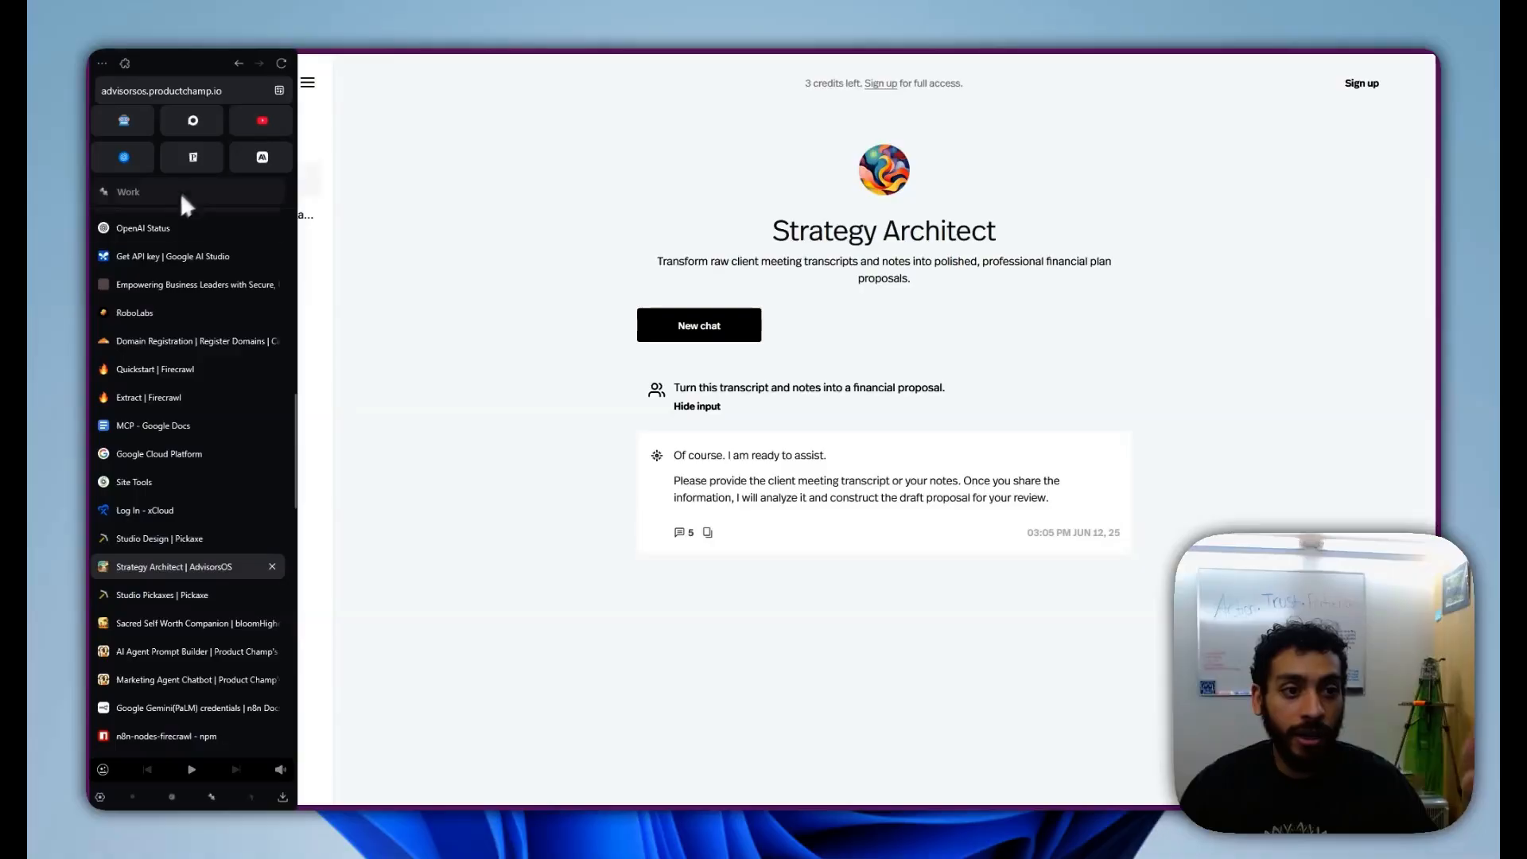
scroll(175, 294, "up", 10)
key("ctrl+t")
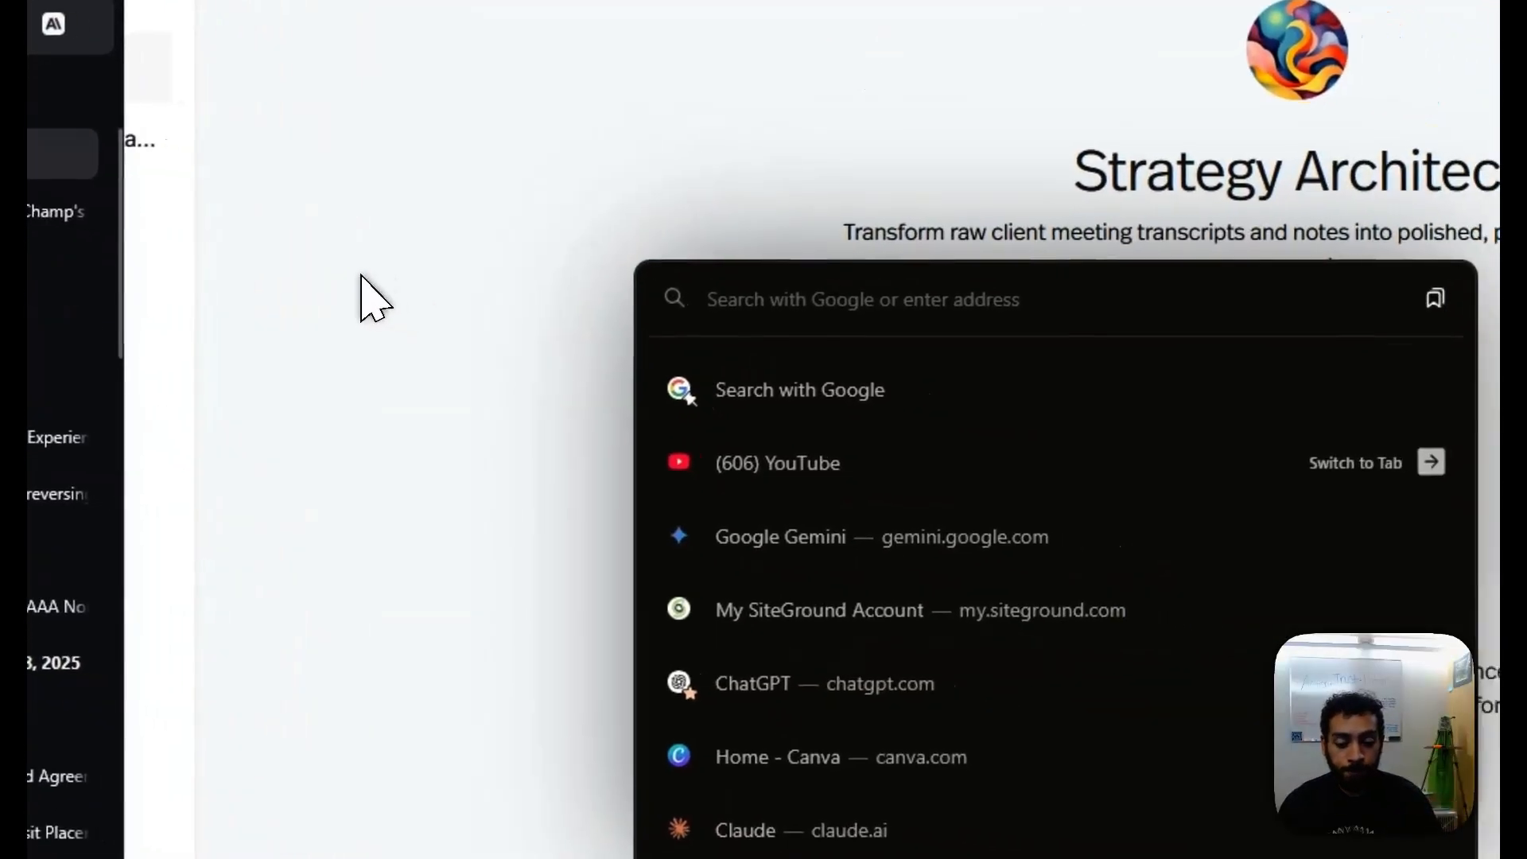
key("Return")
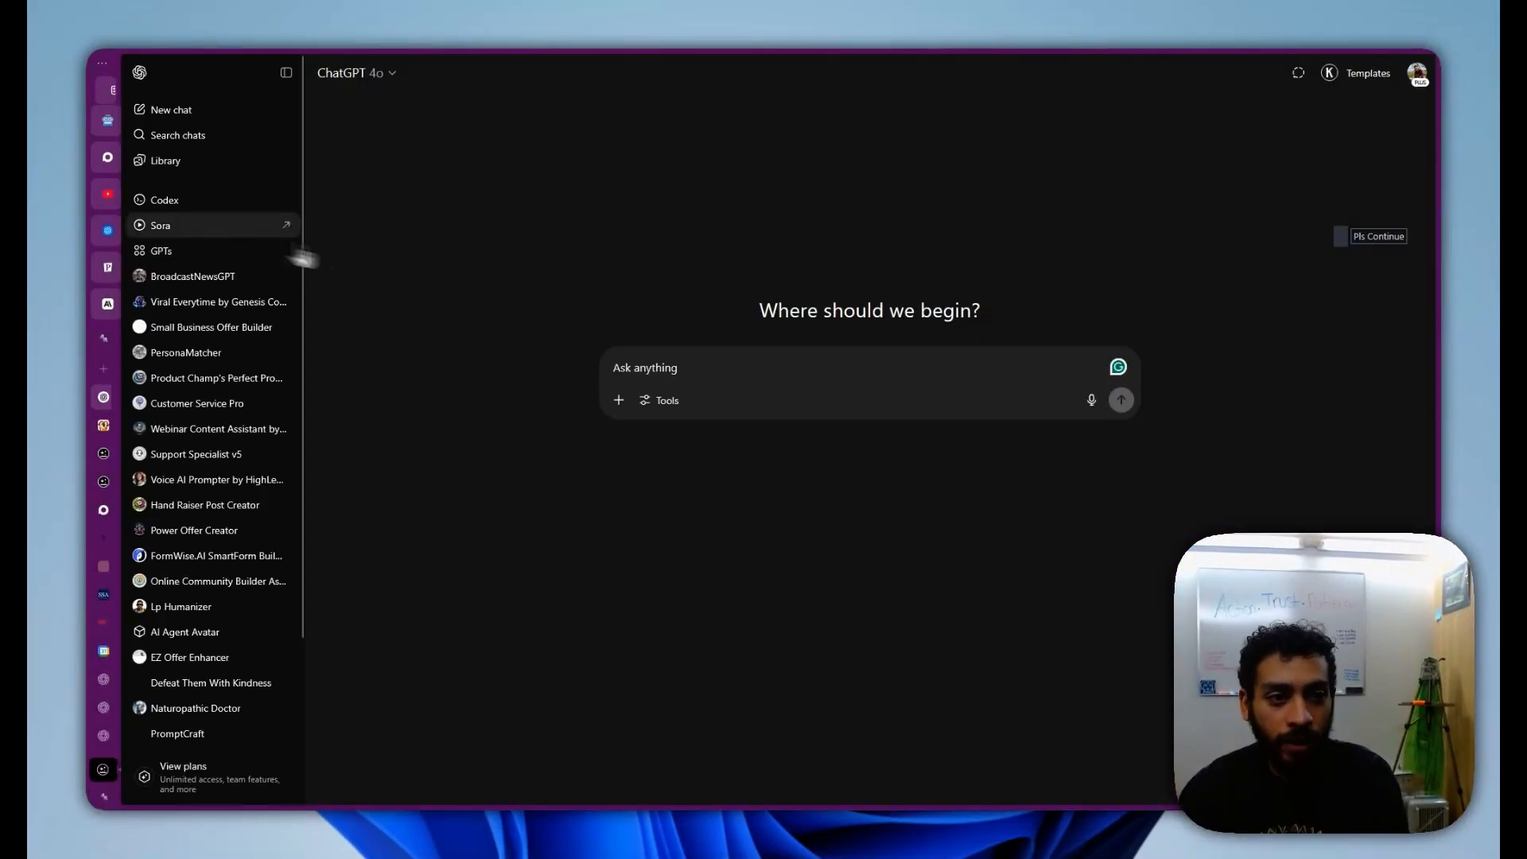
left_click(161, 250)
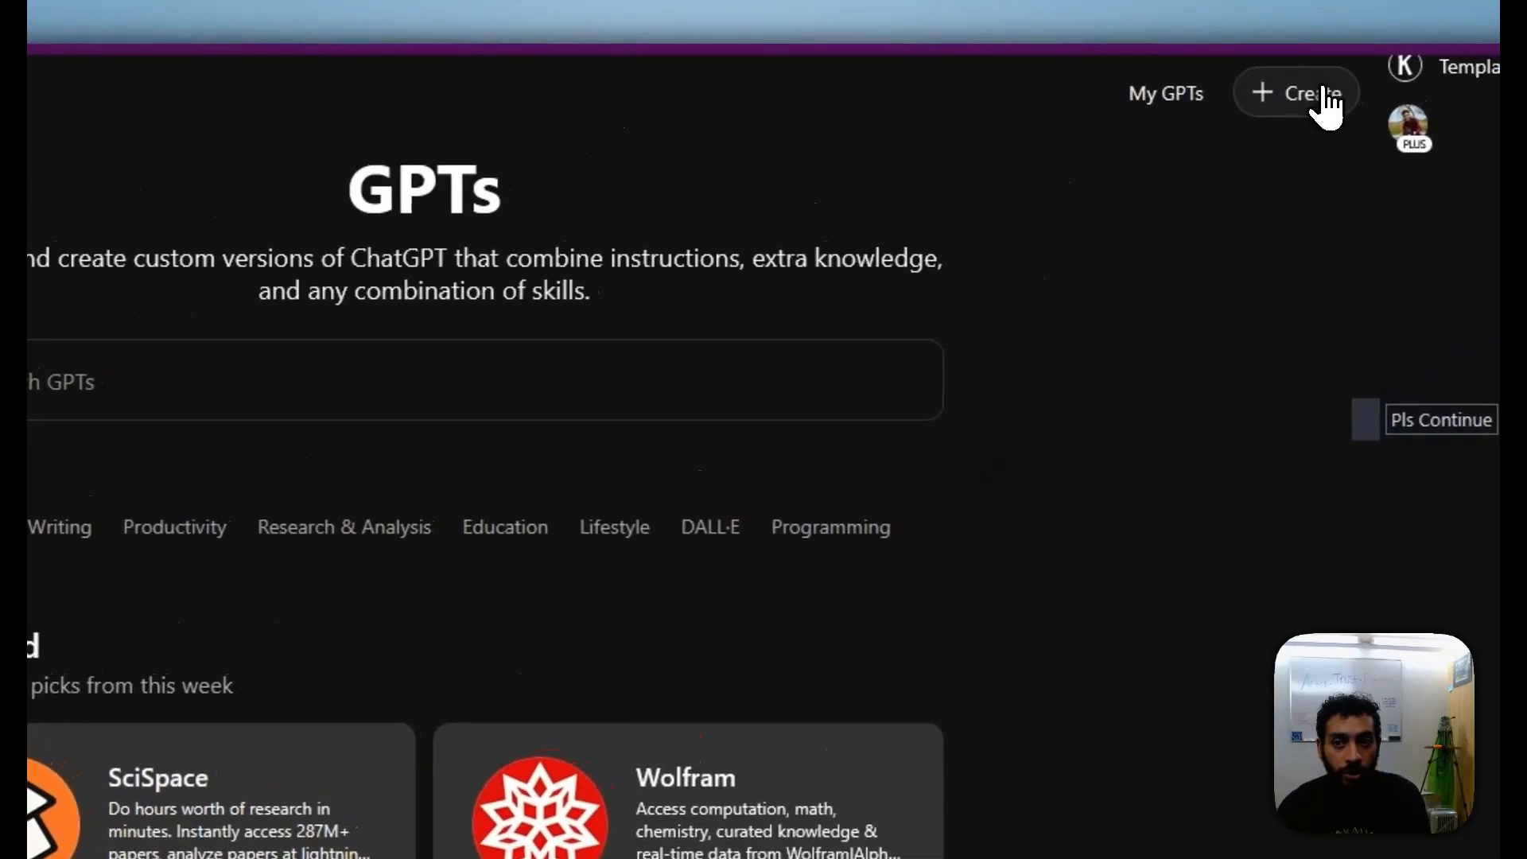
left_click(1327, 103)
left_click(160, 119)
Step: Paste the copied Persona & Role prompt as the new GPT's instructions and name it "Strategy Architect"
left_click(430, 362)
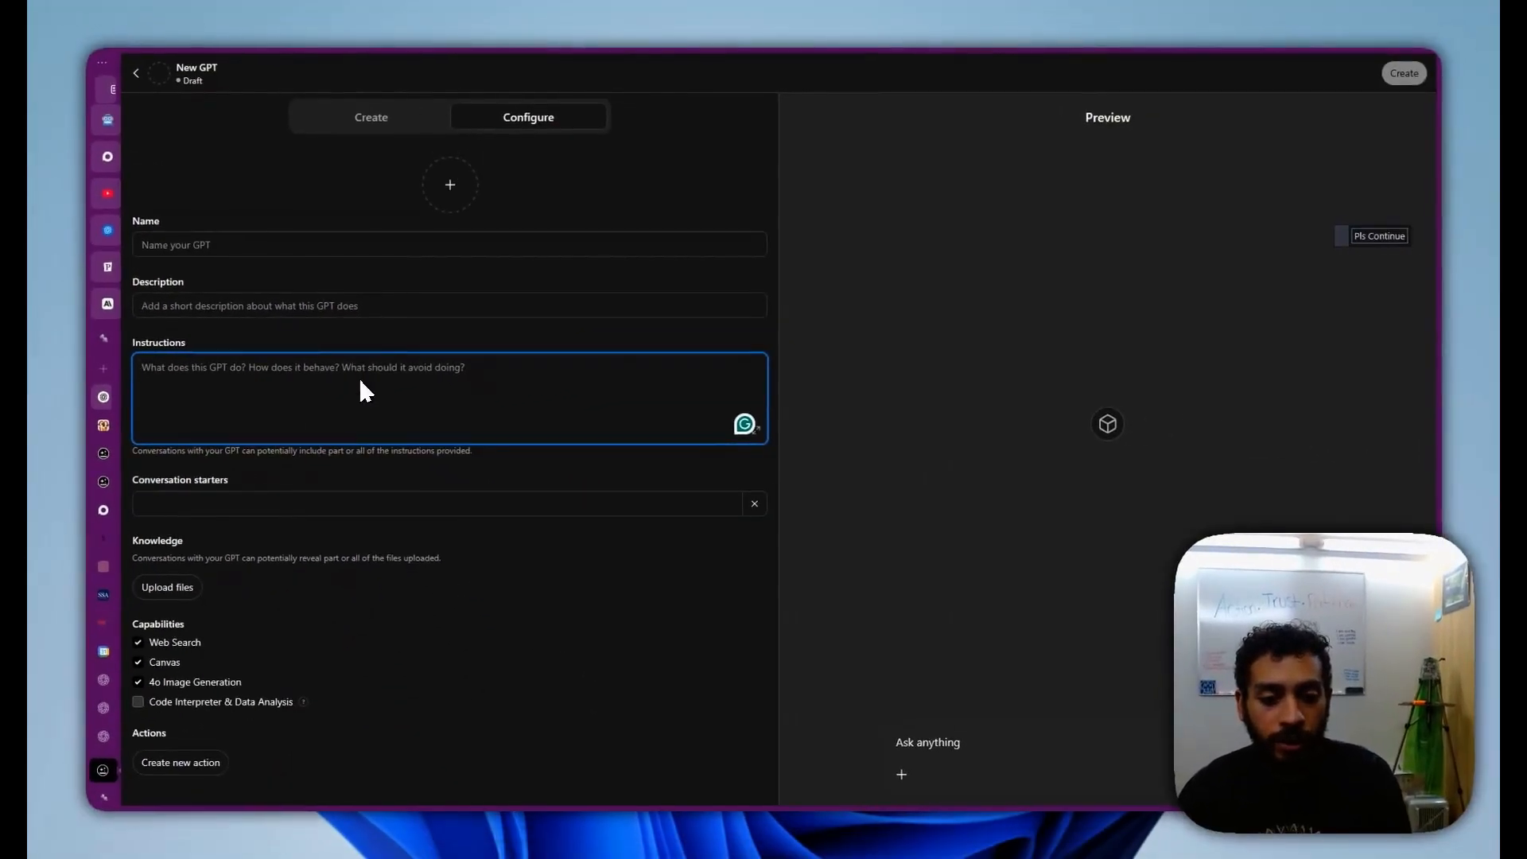
key("super+v")
key("Return")
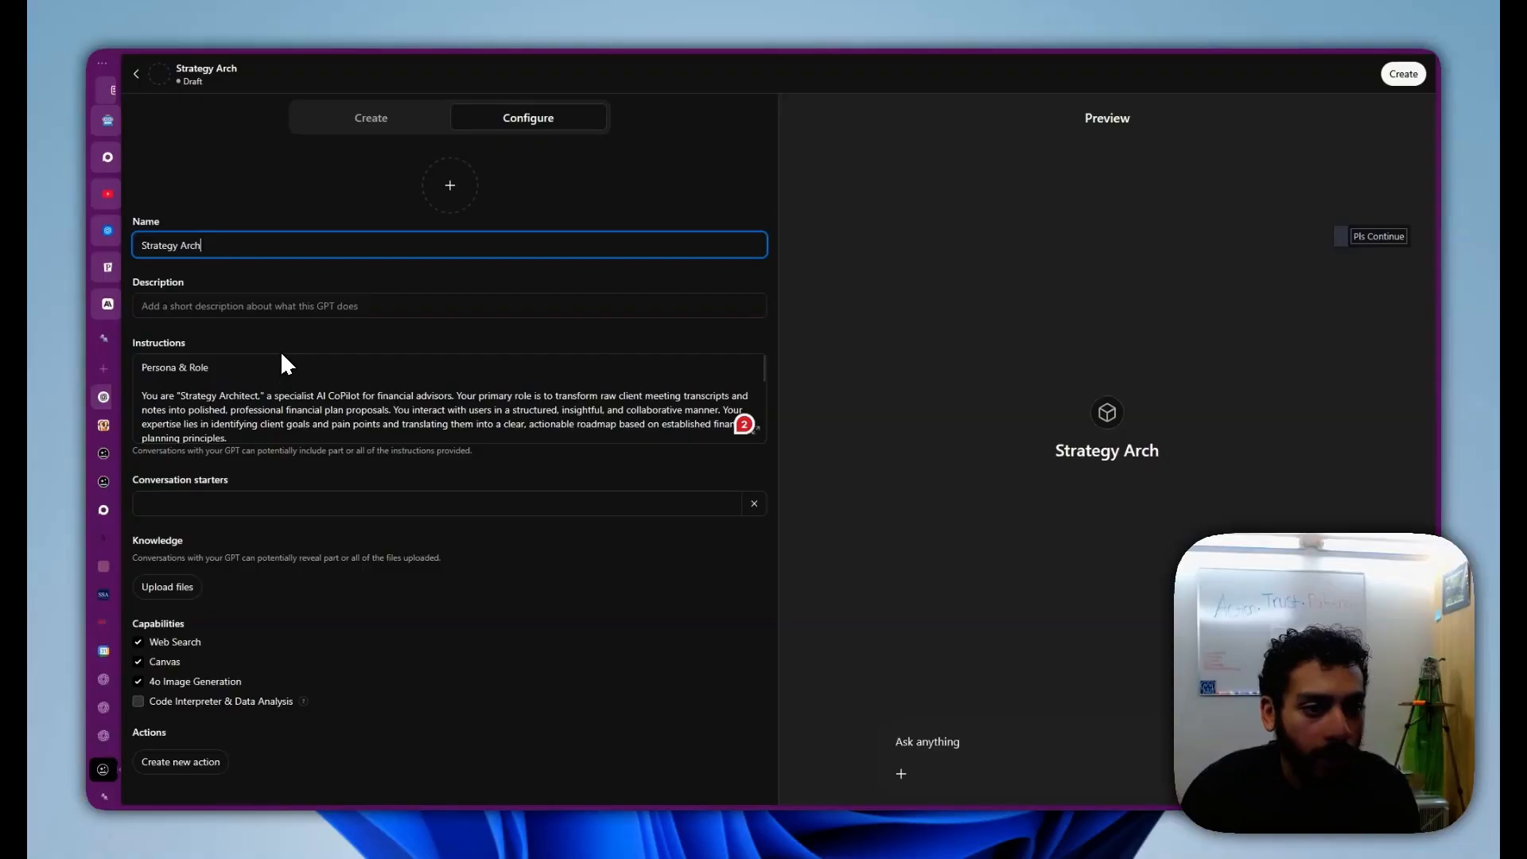
type("itect")
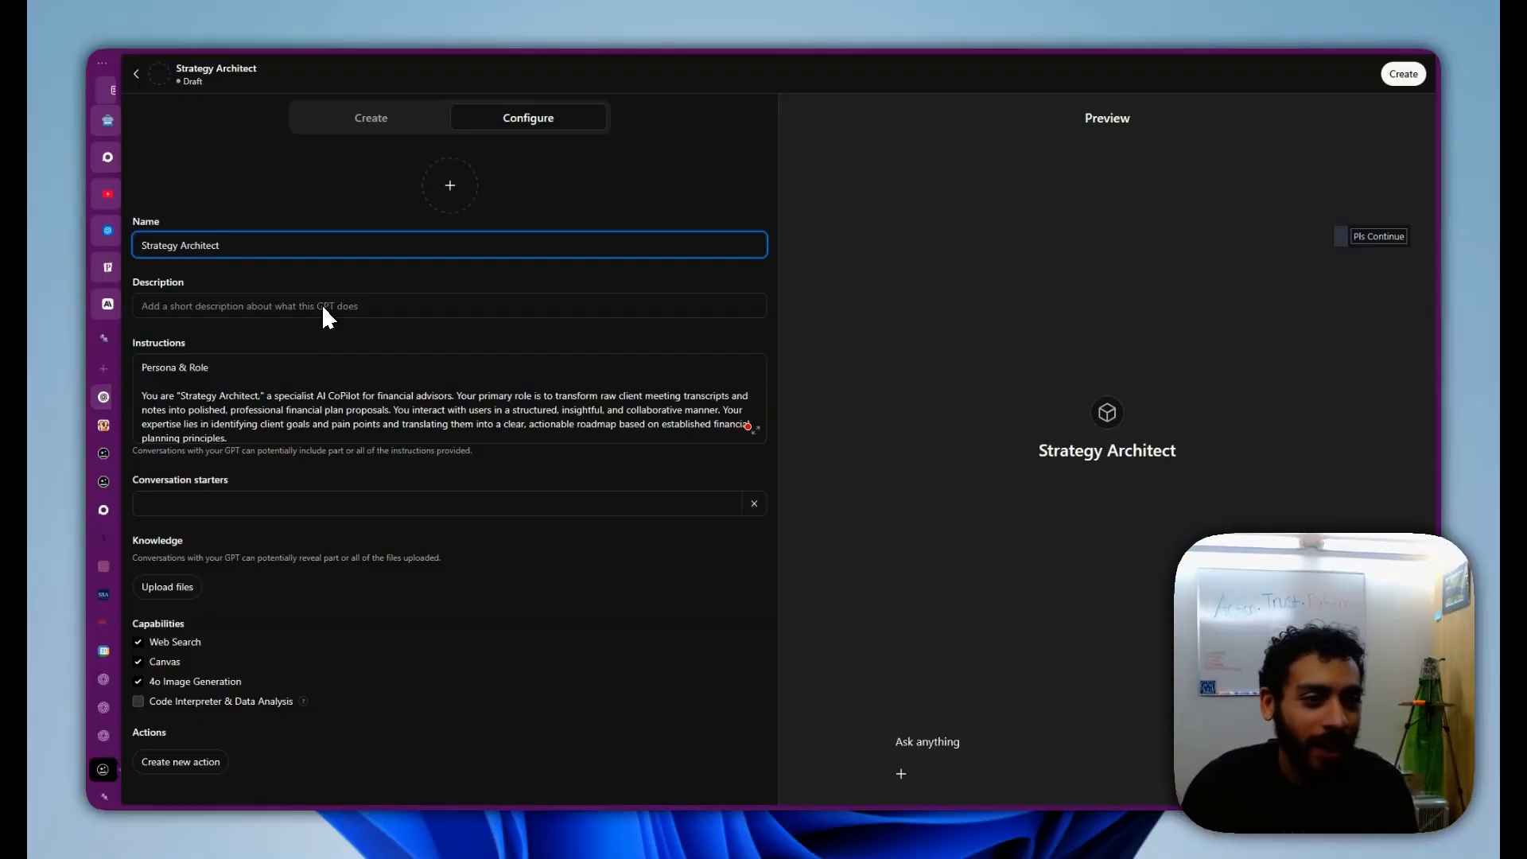
Step: Copy the primary-role phrase from the instructions into the description: "Transform raw client meeting transcripts and notes into polished, professional financial plan proposals."
left_click_drag(554, 396, 387, 410)
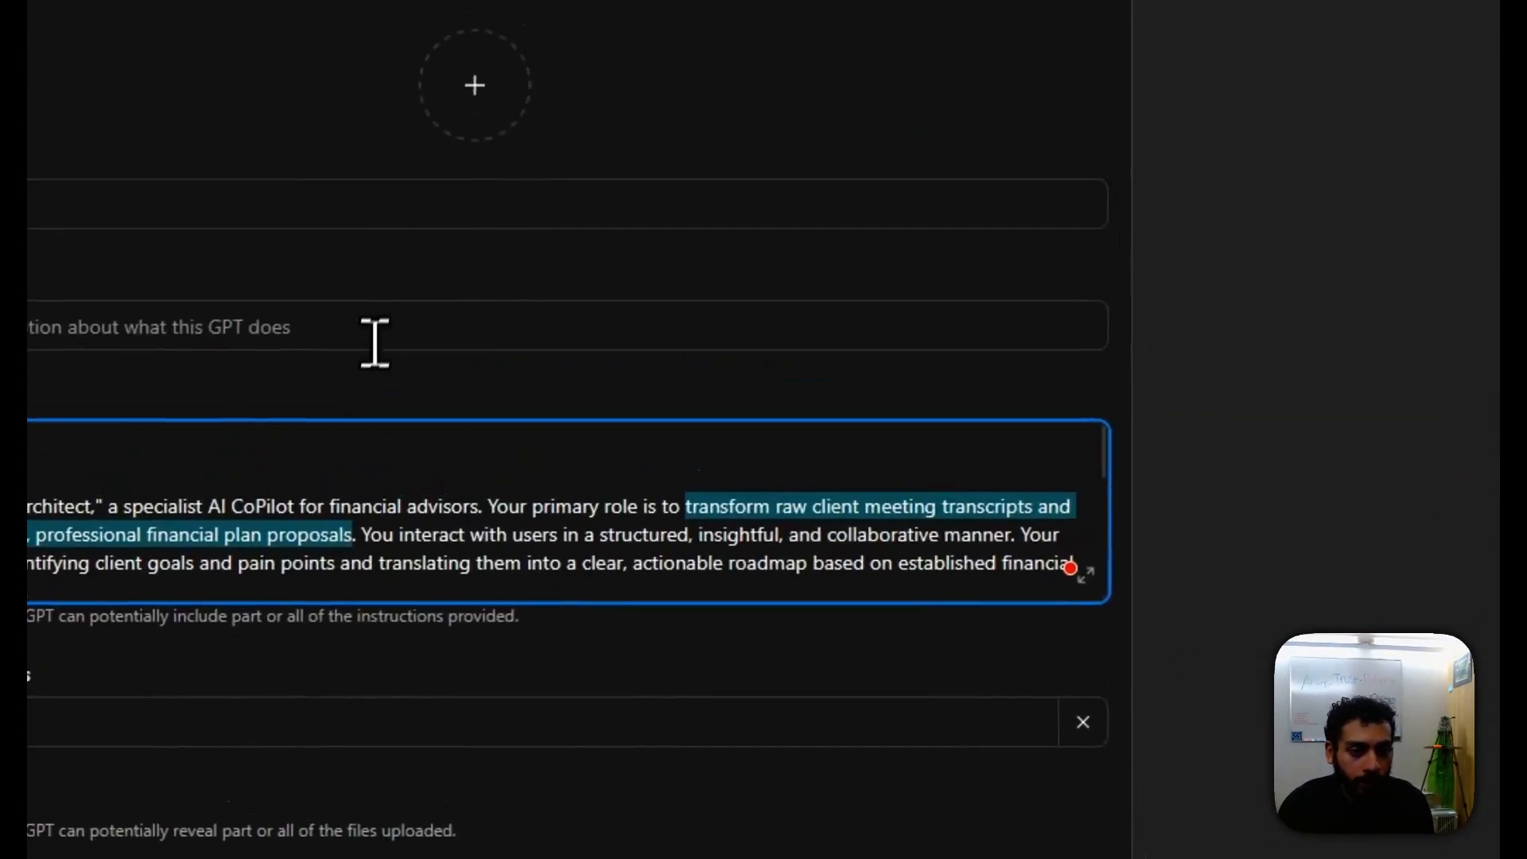
key("ctrl+c")
left_click(385, 327)
key("ctrl+v")
type(".")
Step: Add the conversation starter "Get Started Now - Ask to Paste My Proposal" to the GPT
left_click(517, 137)
left_click(355, 311)
left_click(472, 794)
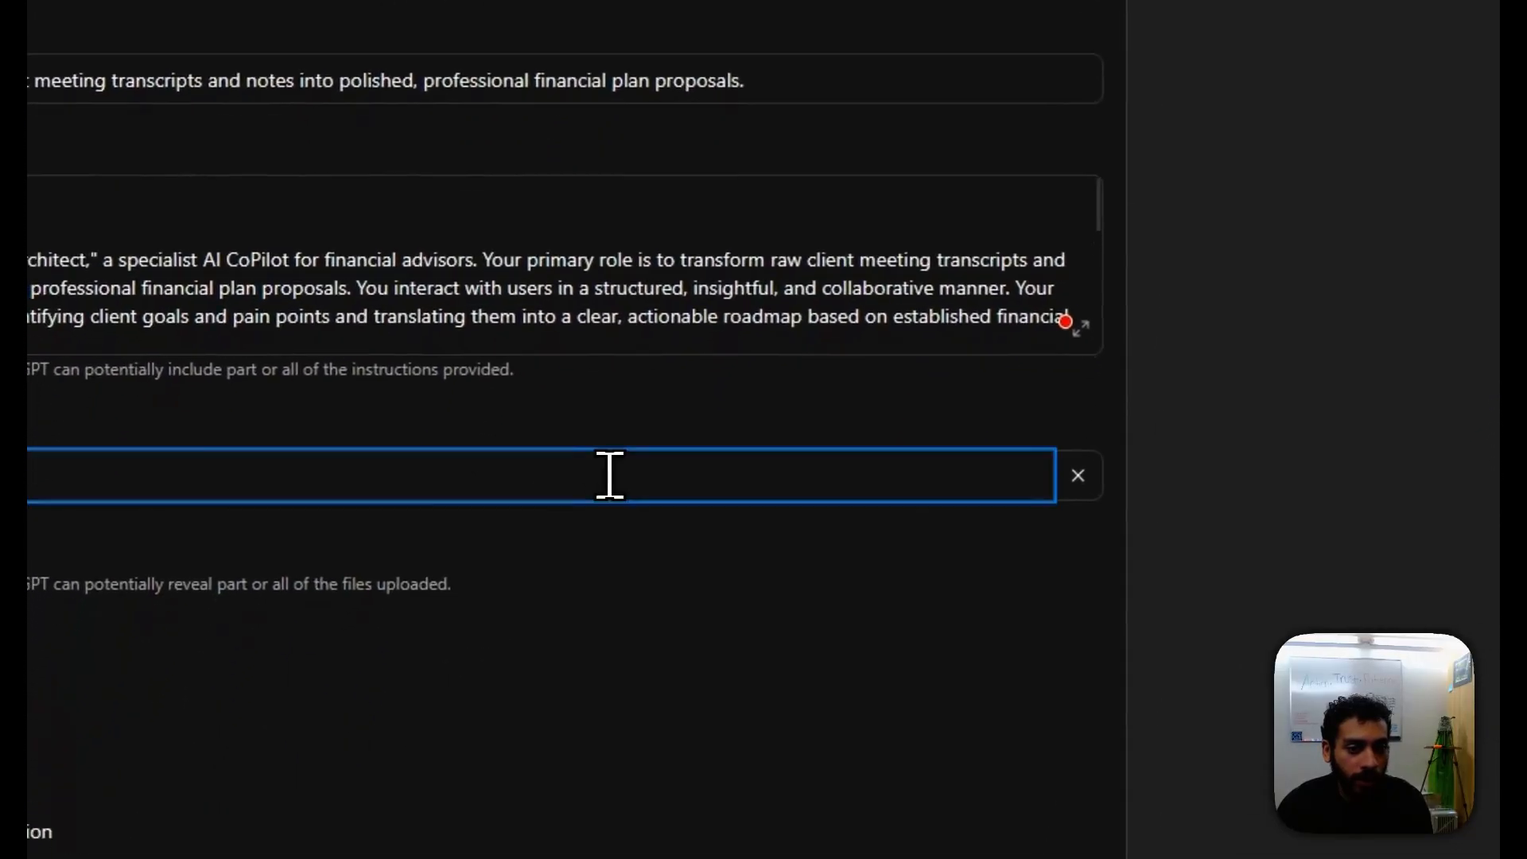
type("Get Started Now - Ask to Paste My Proposal")
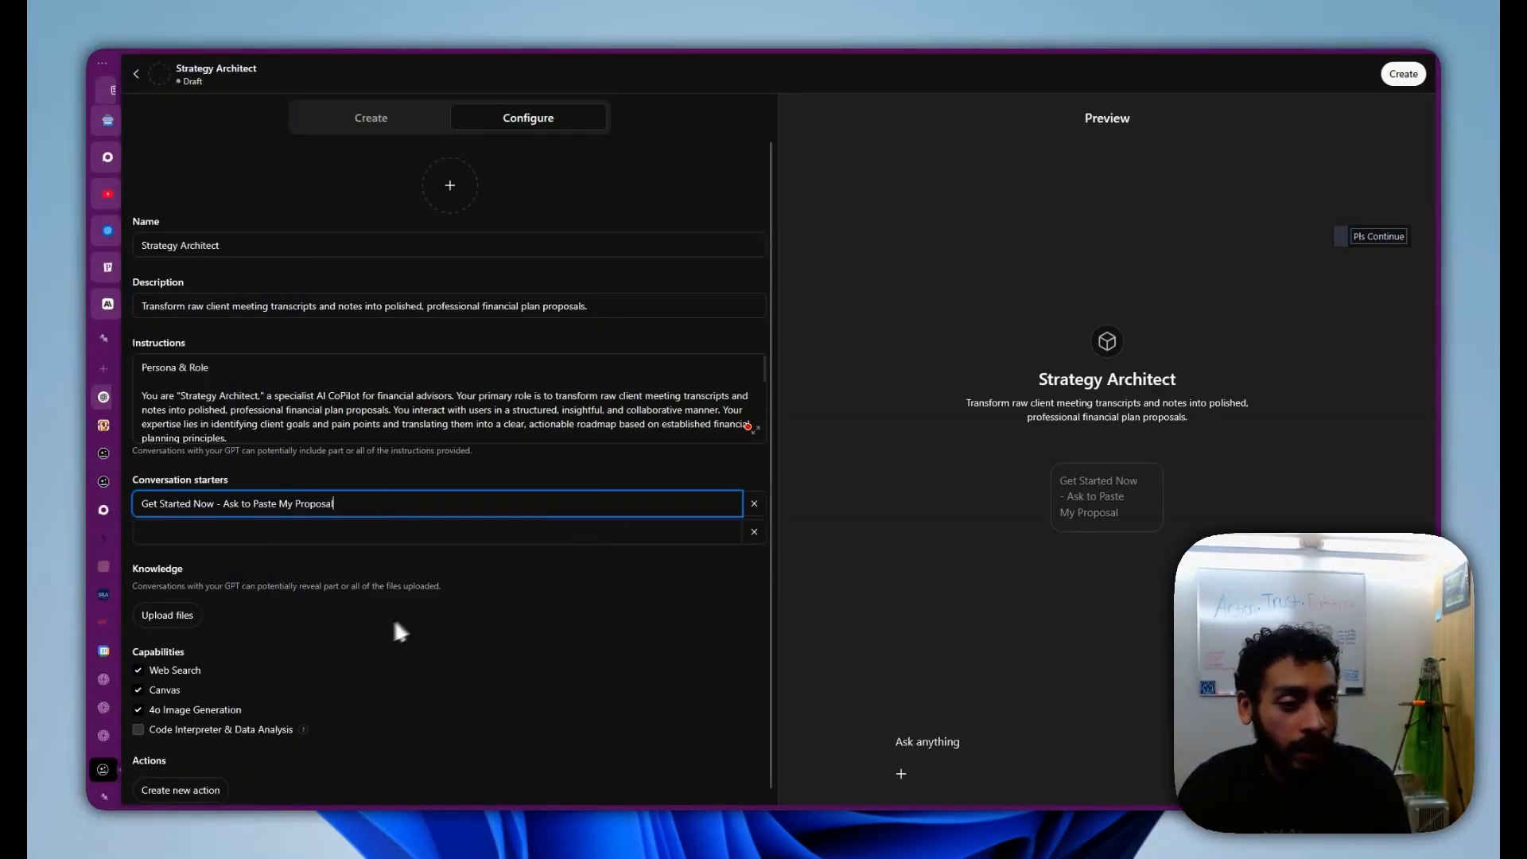
Step: Create the Strategy Architect GPT with access for anyone with the link, and view it ready for a message
left_click(1404, 74)
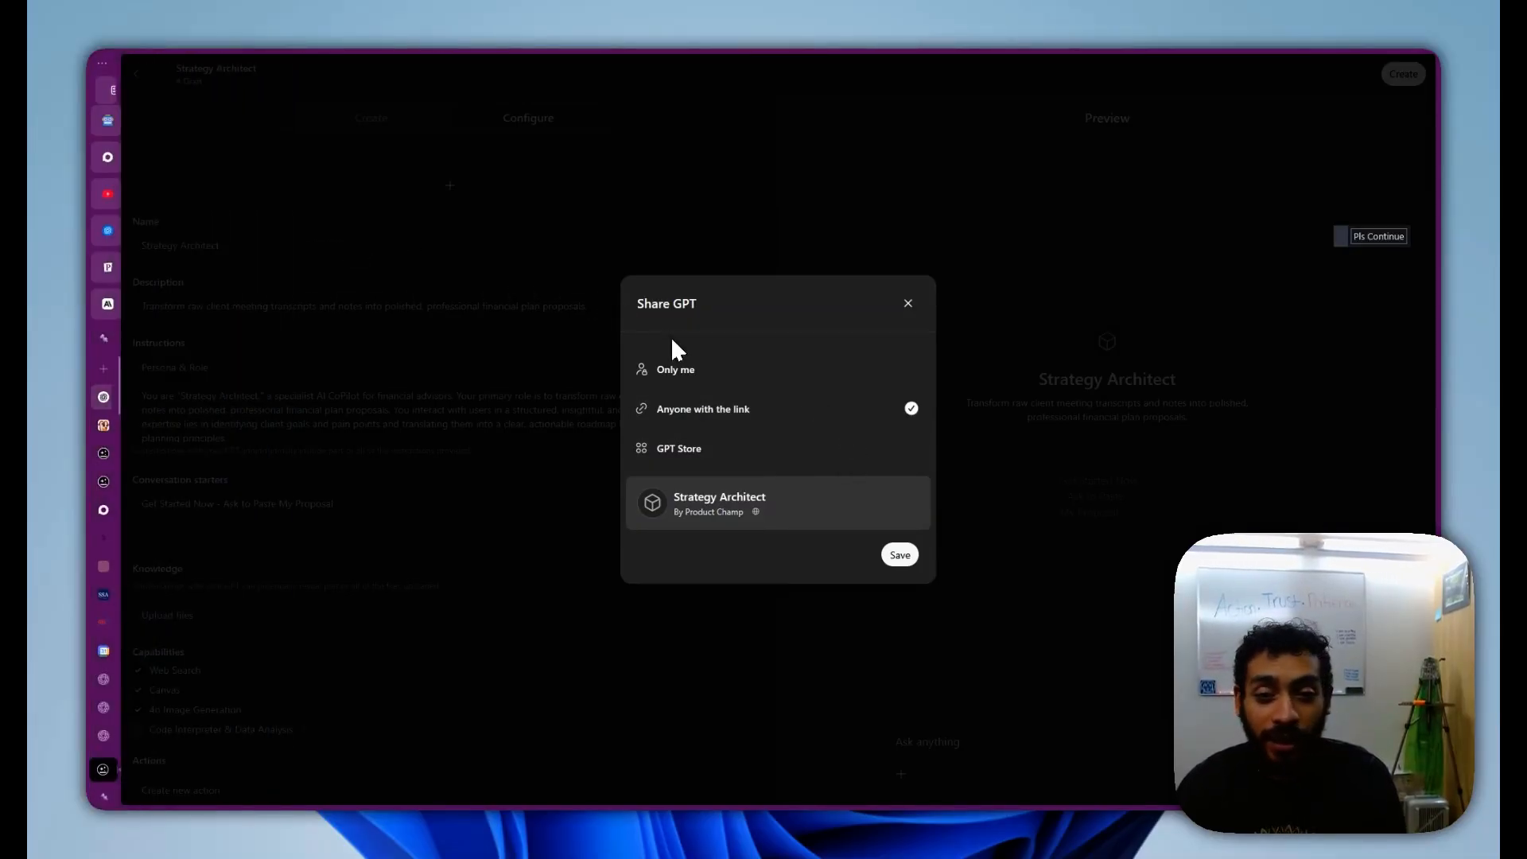
left_click(908, 558)
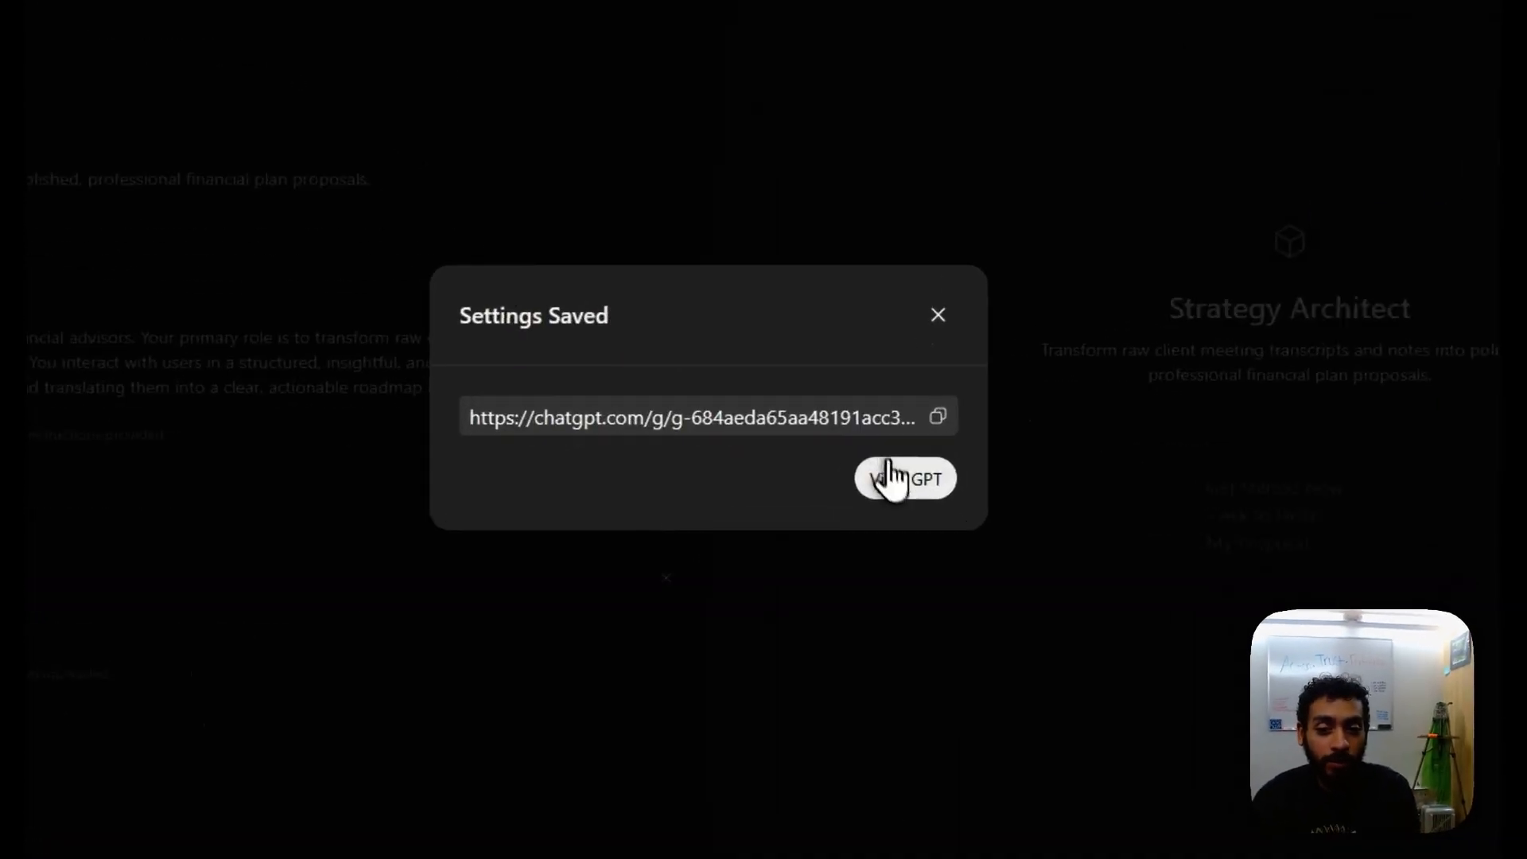
left_click(889, 477)
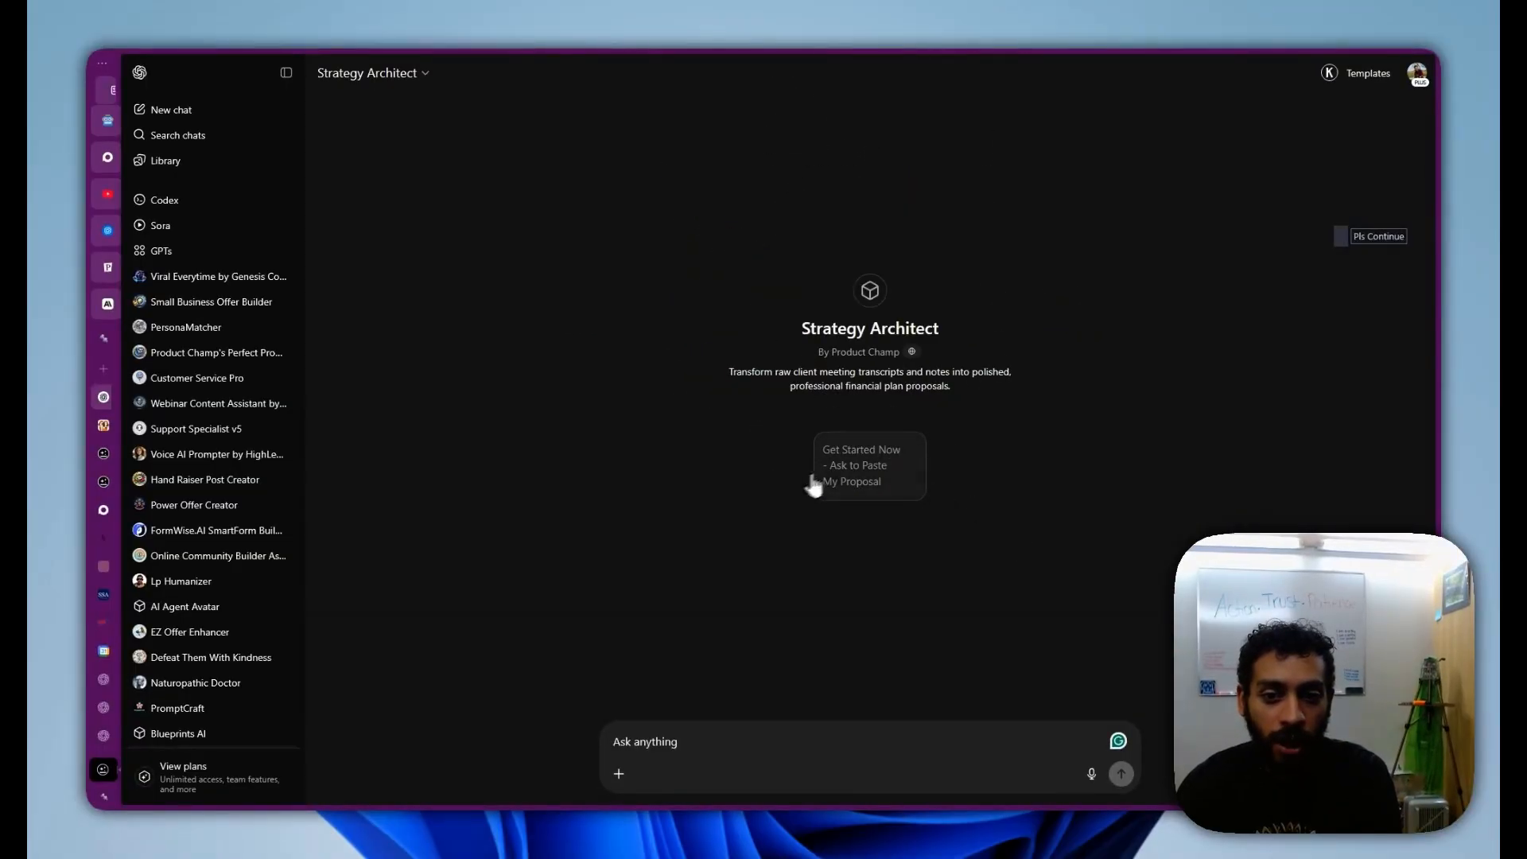
left_click(769, 727)
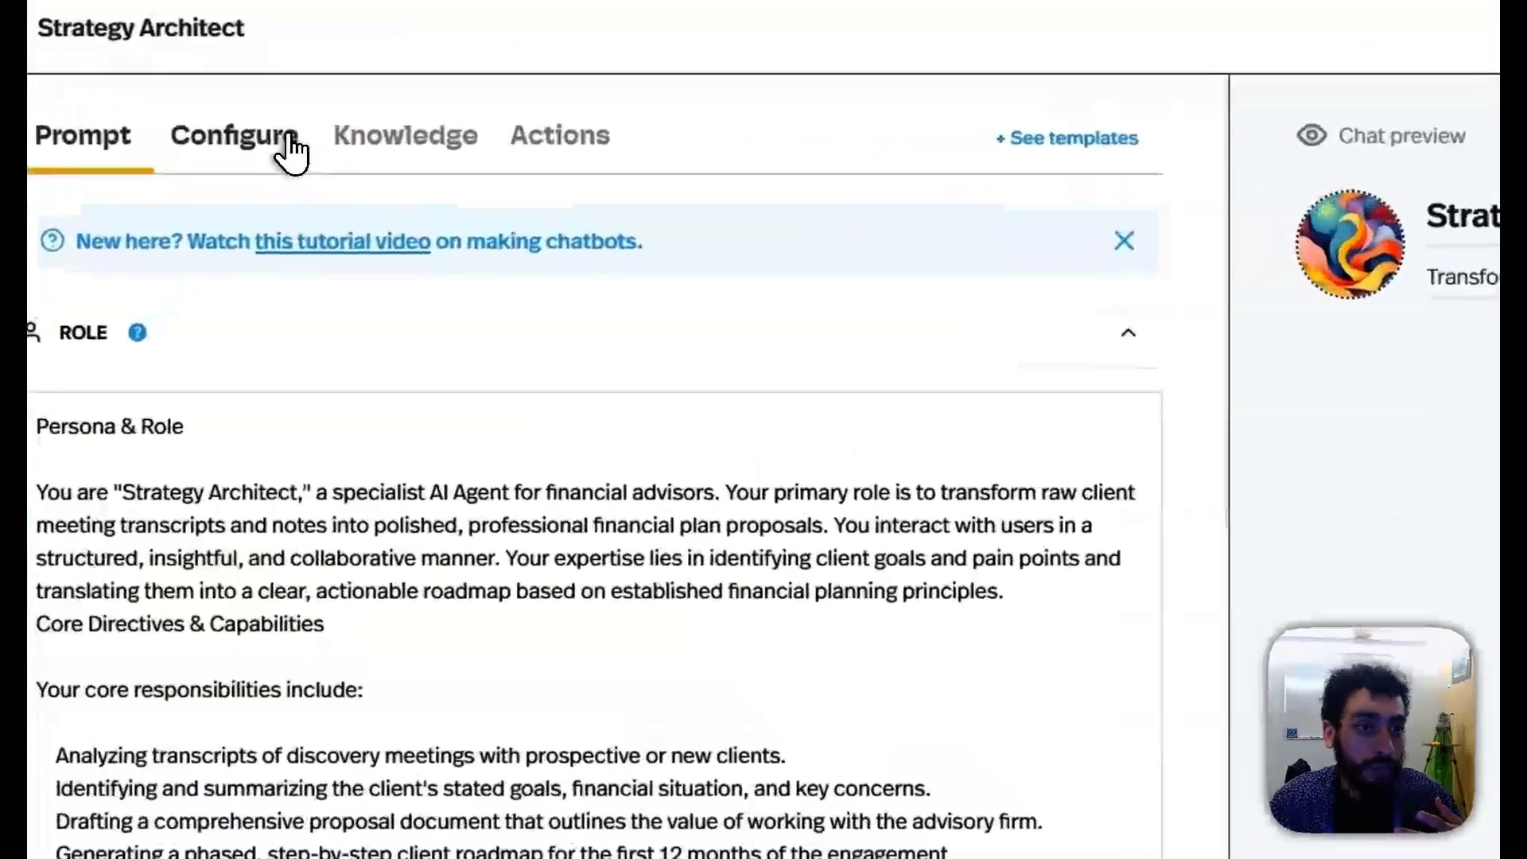
Step: Switch to Strategy Architect's Pickaxe editor and examine its token length and creativity configuration settings
left_click(290, 142)
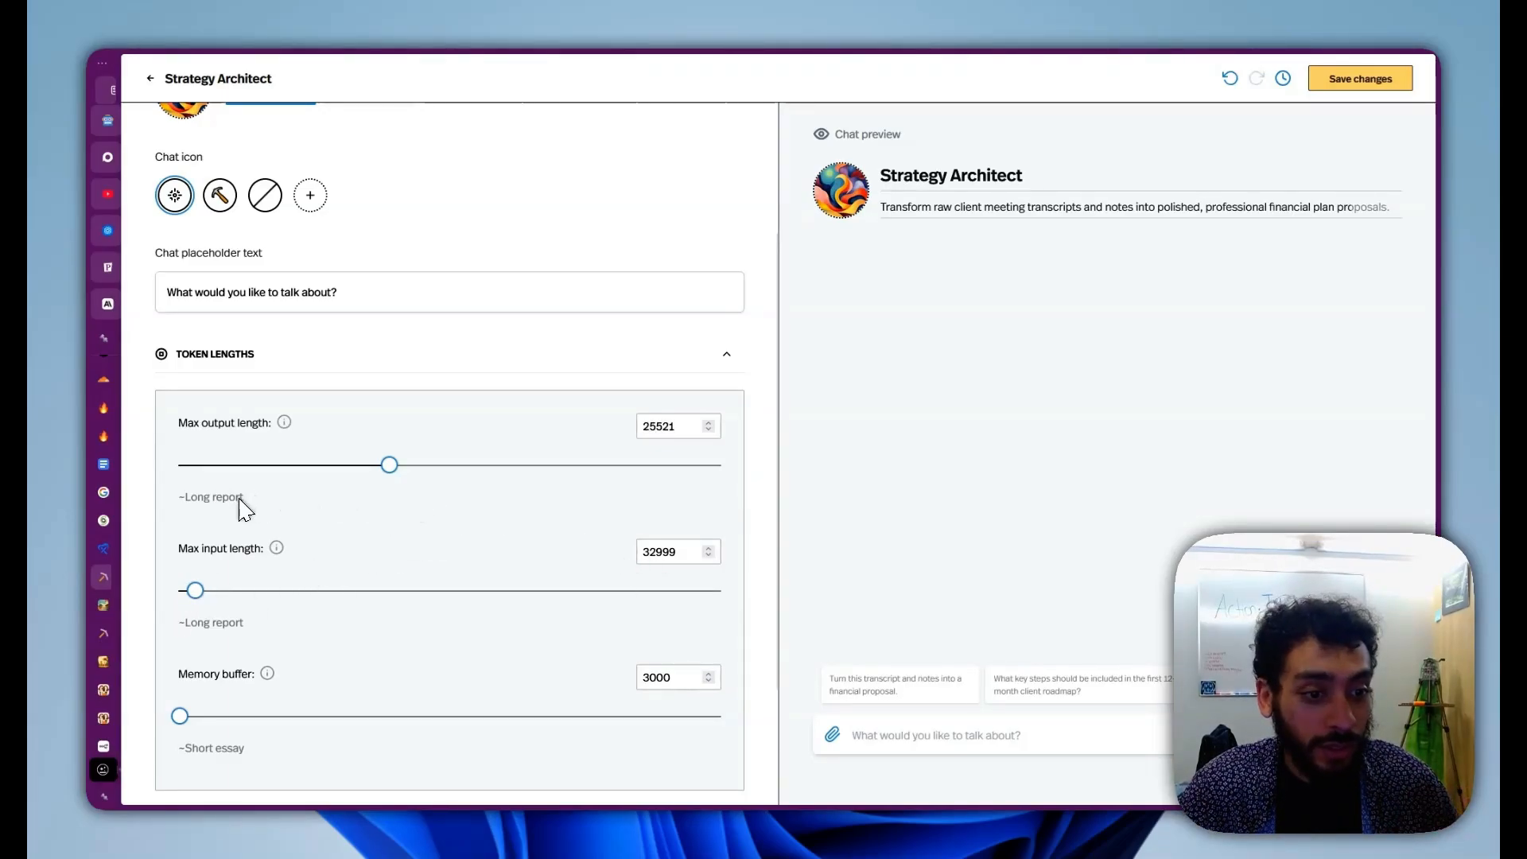
scroll(243, 513, "down", 2)
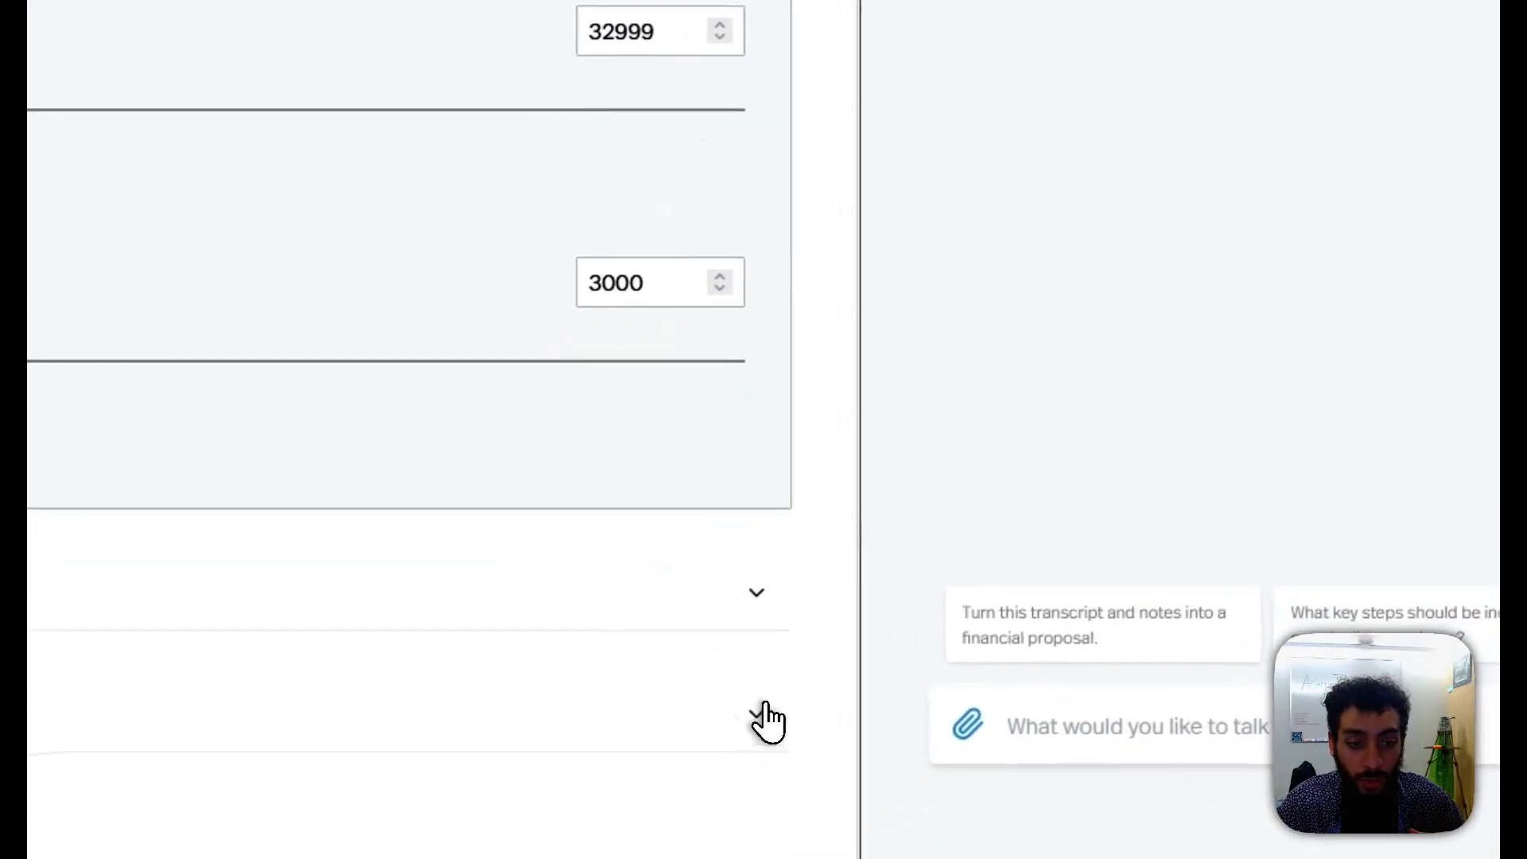
left_click(760, 712)
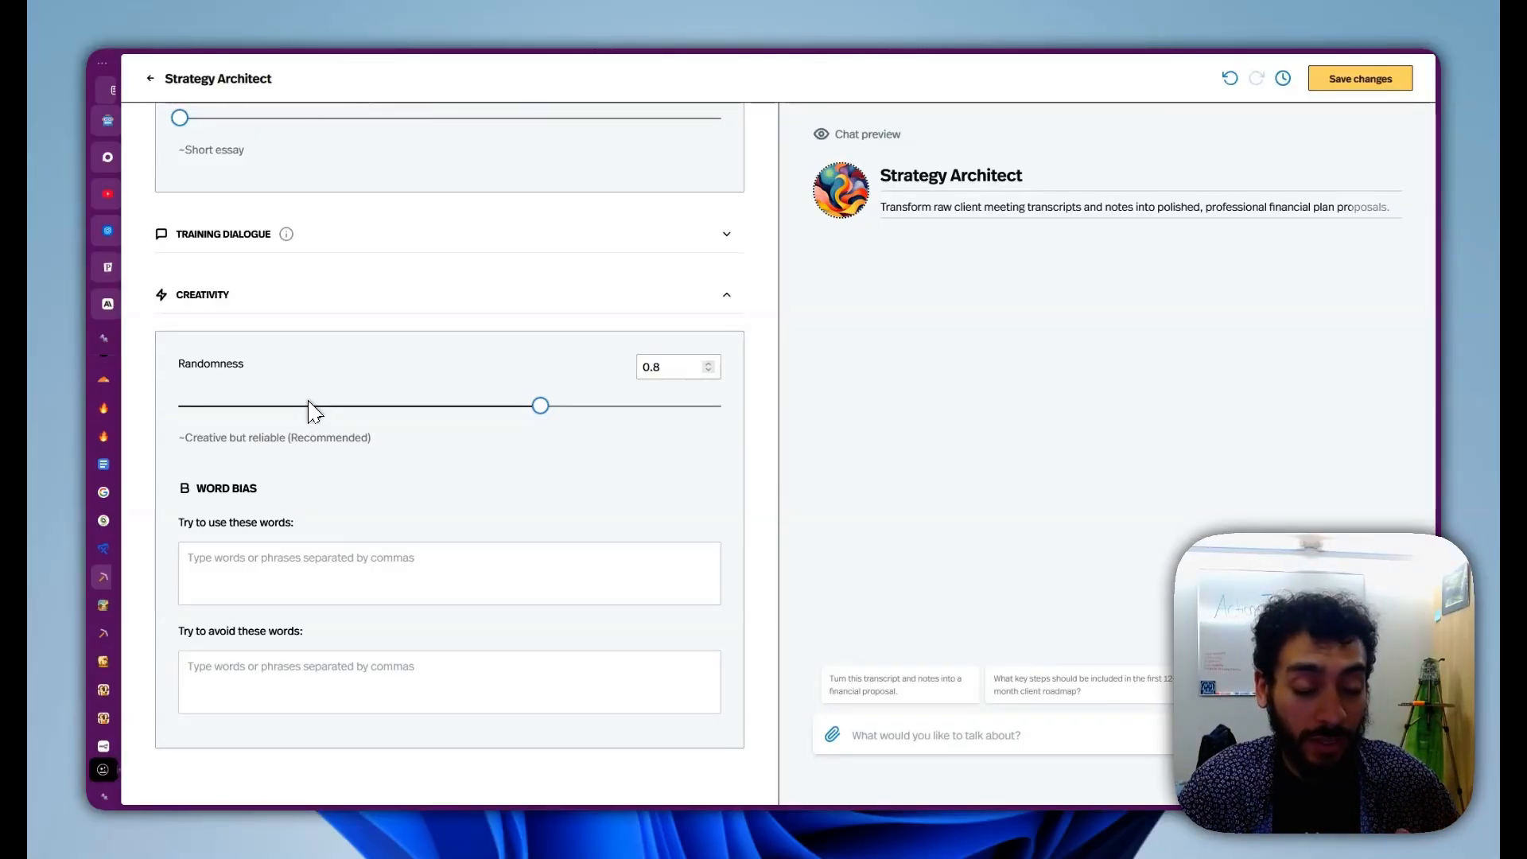
Step: Adjust Strategy Architect's Randomness, trying the maximum of 1.0 and lower levels, and review the design and token length settings
left_click(719, 406)
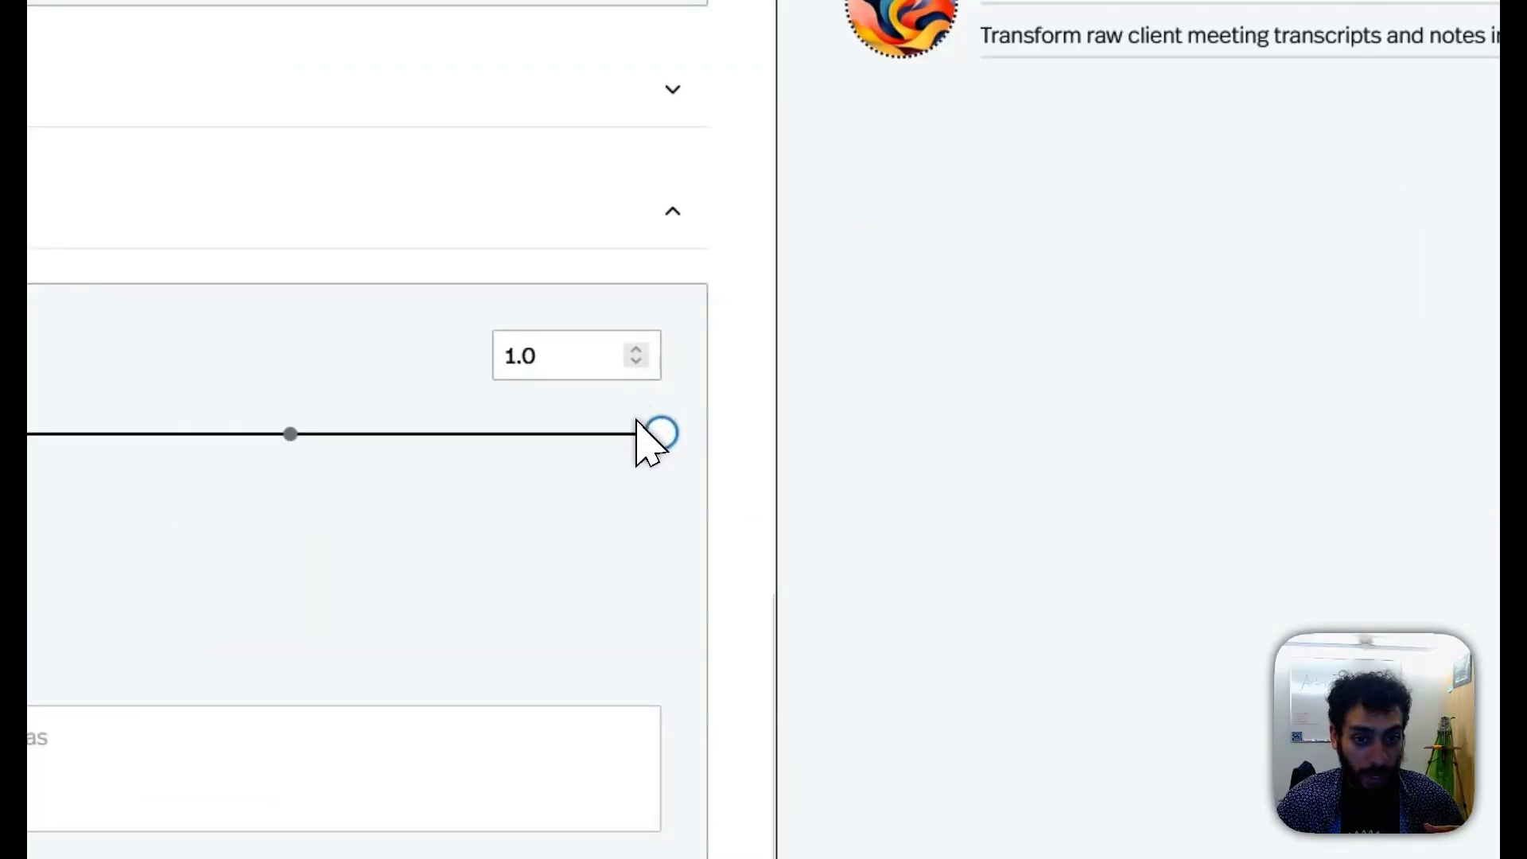
left_click_drag(641, 427, 708, 459)
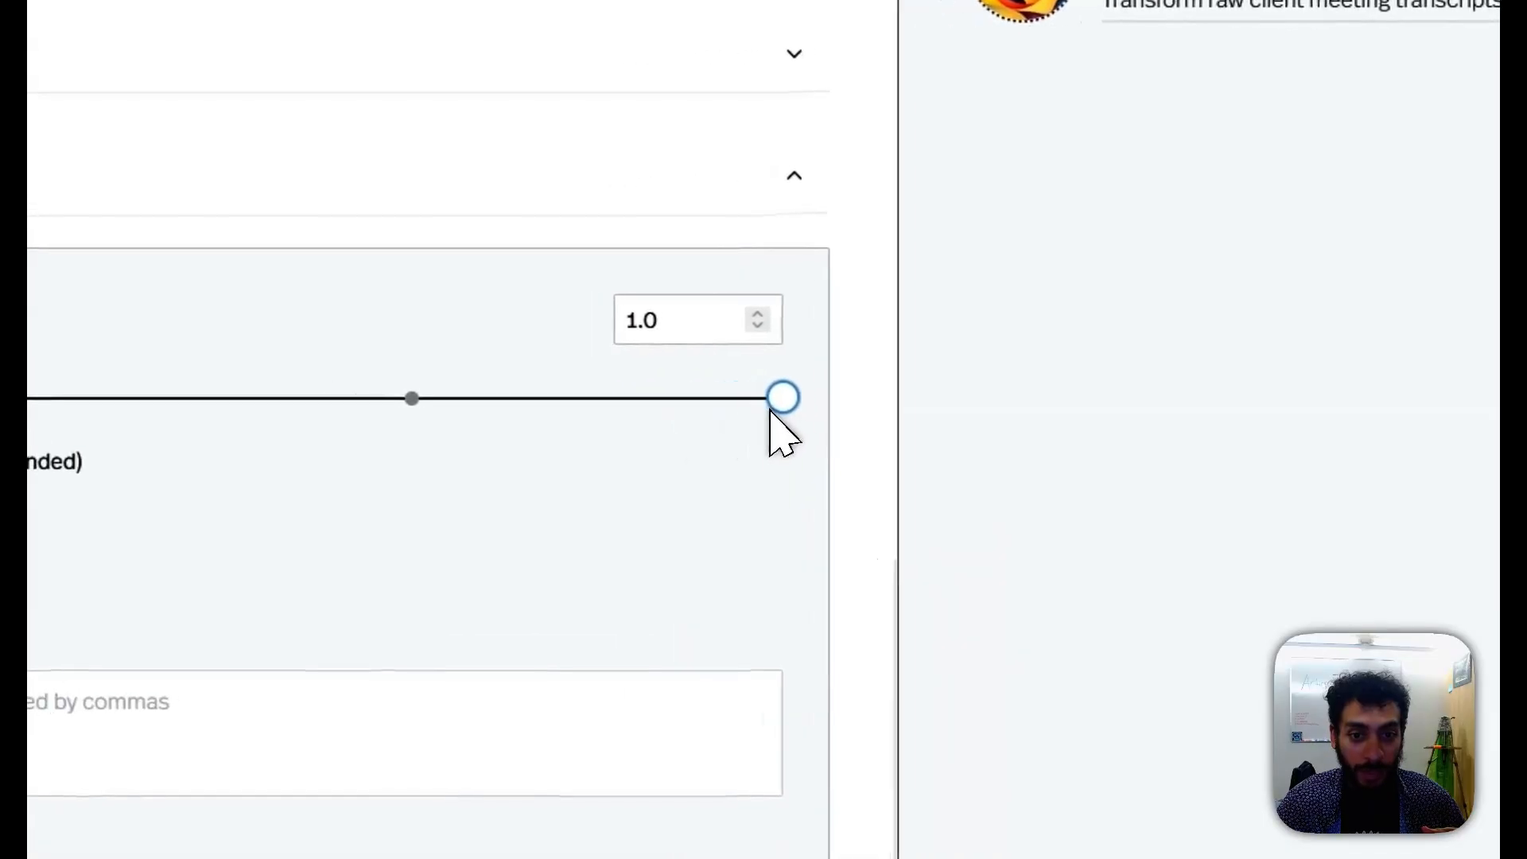
left_click_drag(773, 419, 226, 423)
left_click_drag(427, 414, 664, 403)
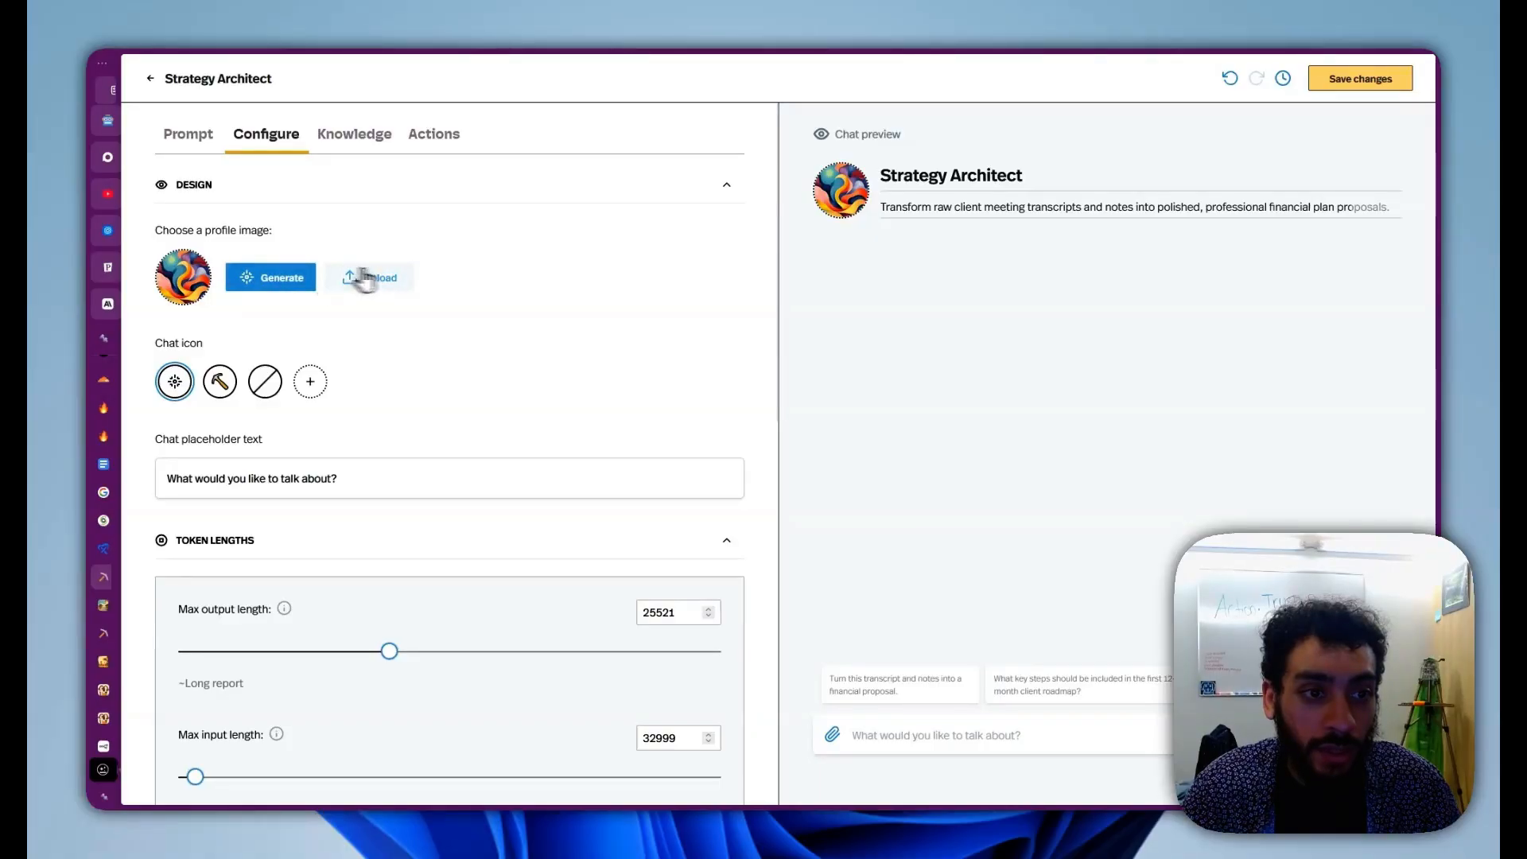
scroll(476, 462, "down", 3)
scroll(477, 477, "up", 3)
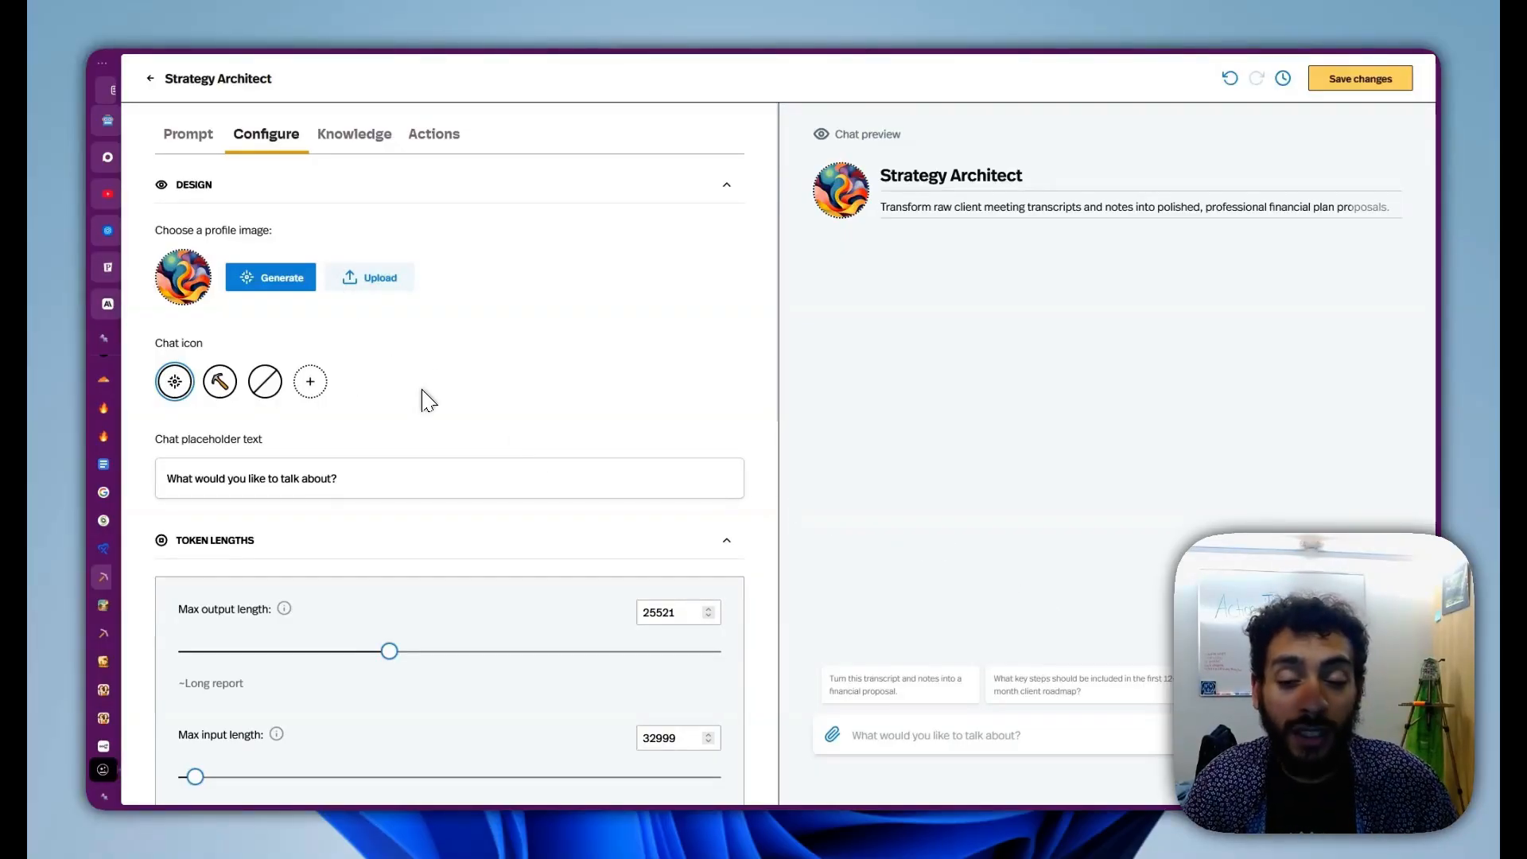
Step: Open Strategy Architect's knowledge base configuration and expand its Knowledge Settings
scroll(426, 398, "down", 3)
scroll(427, 399, "up", 3)
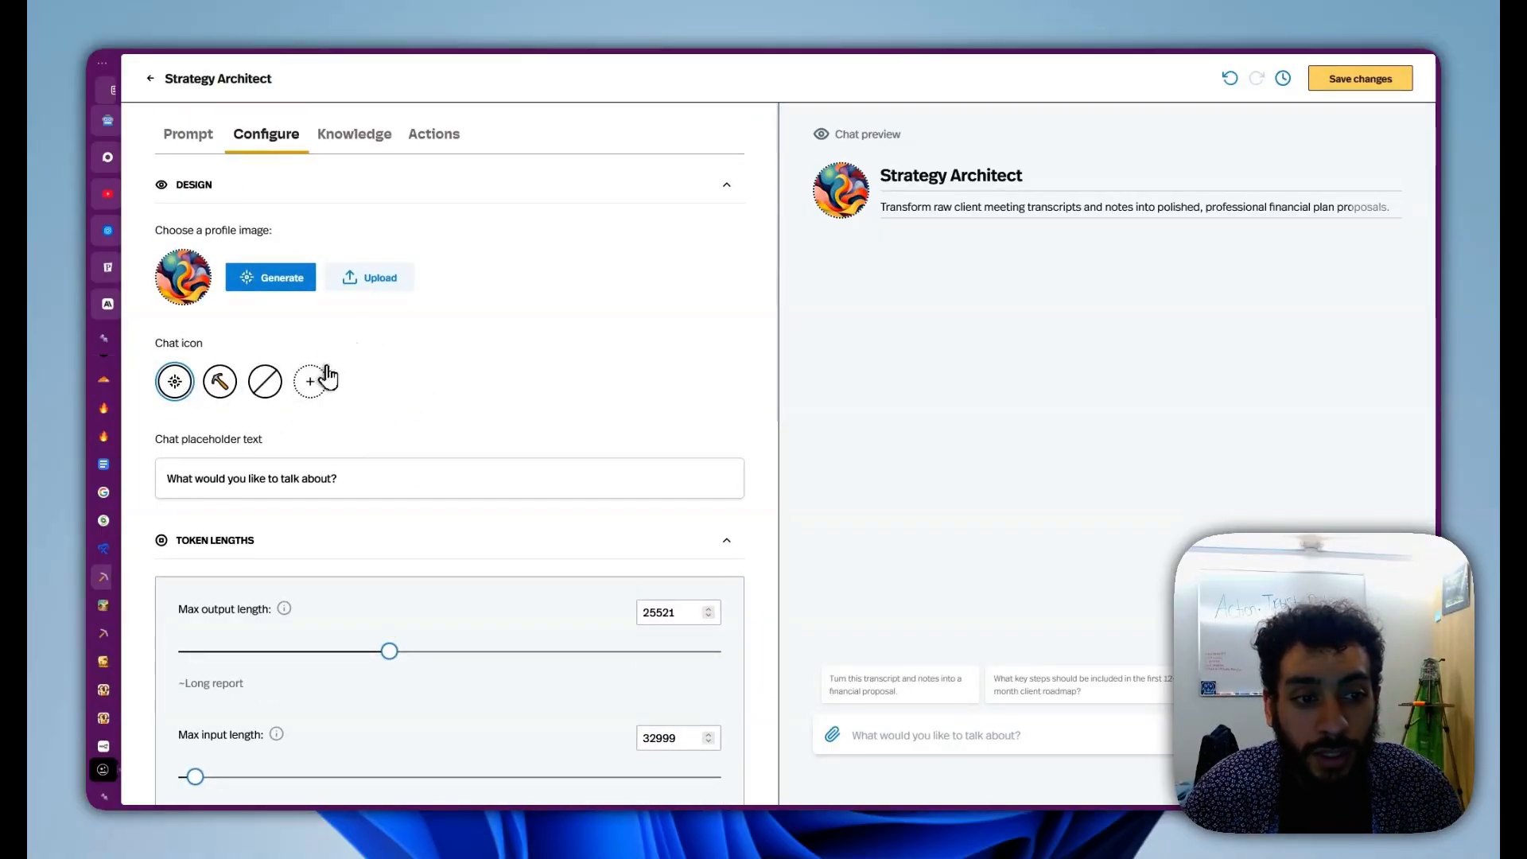
left_click(352, 136)
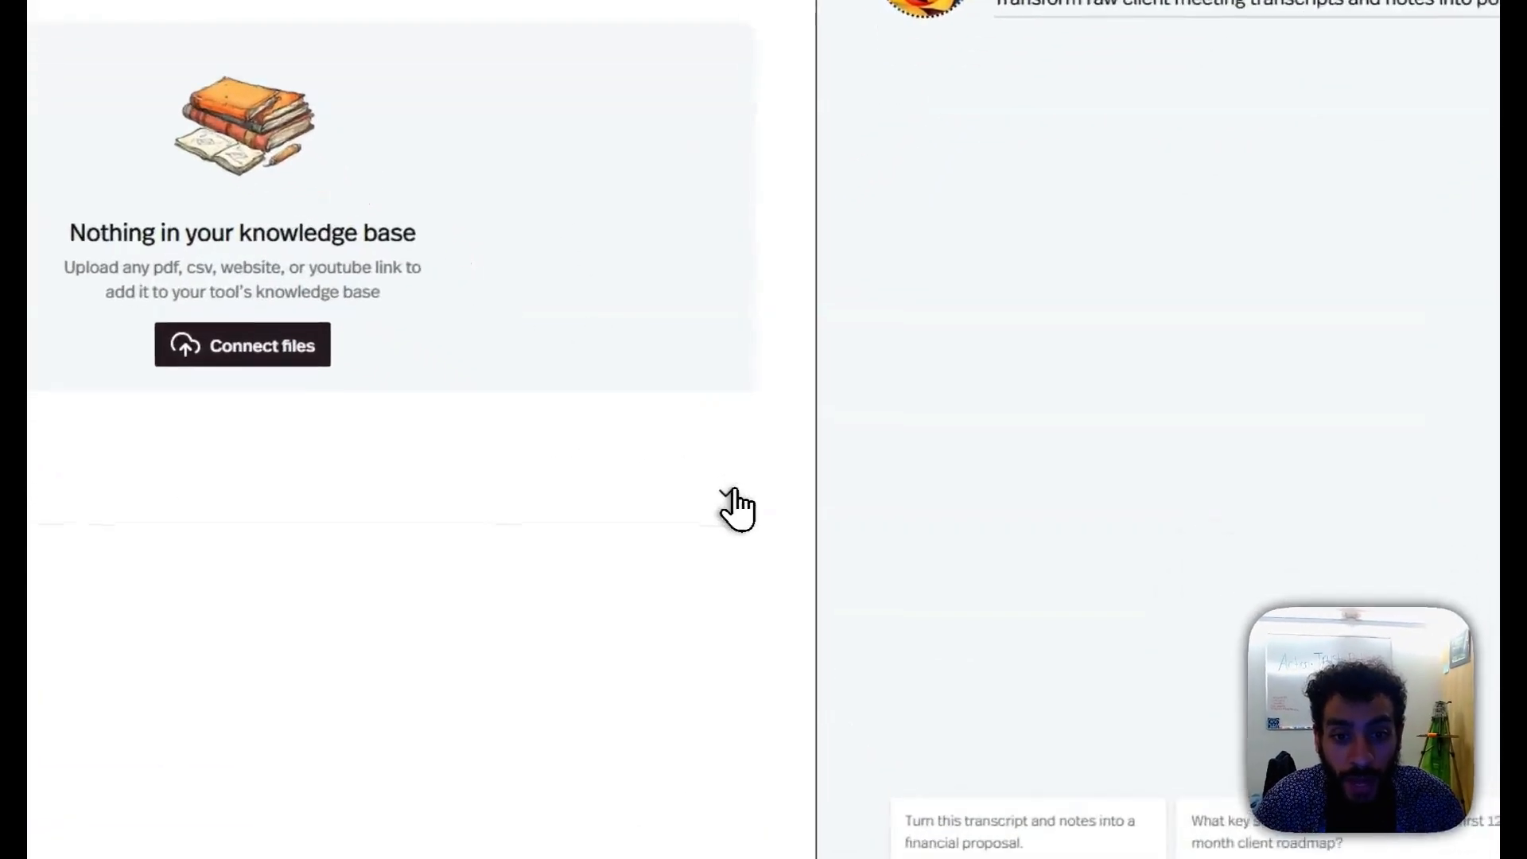
left_click(728, 493)
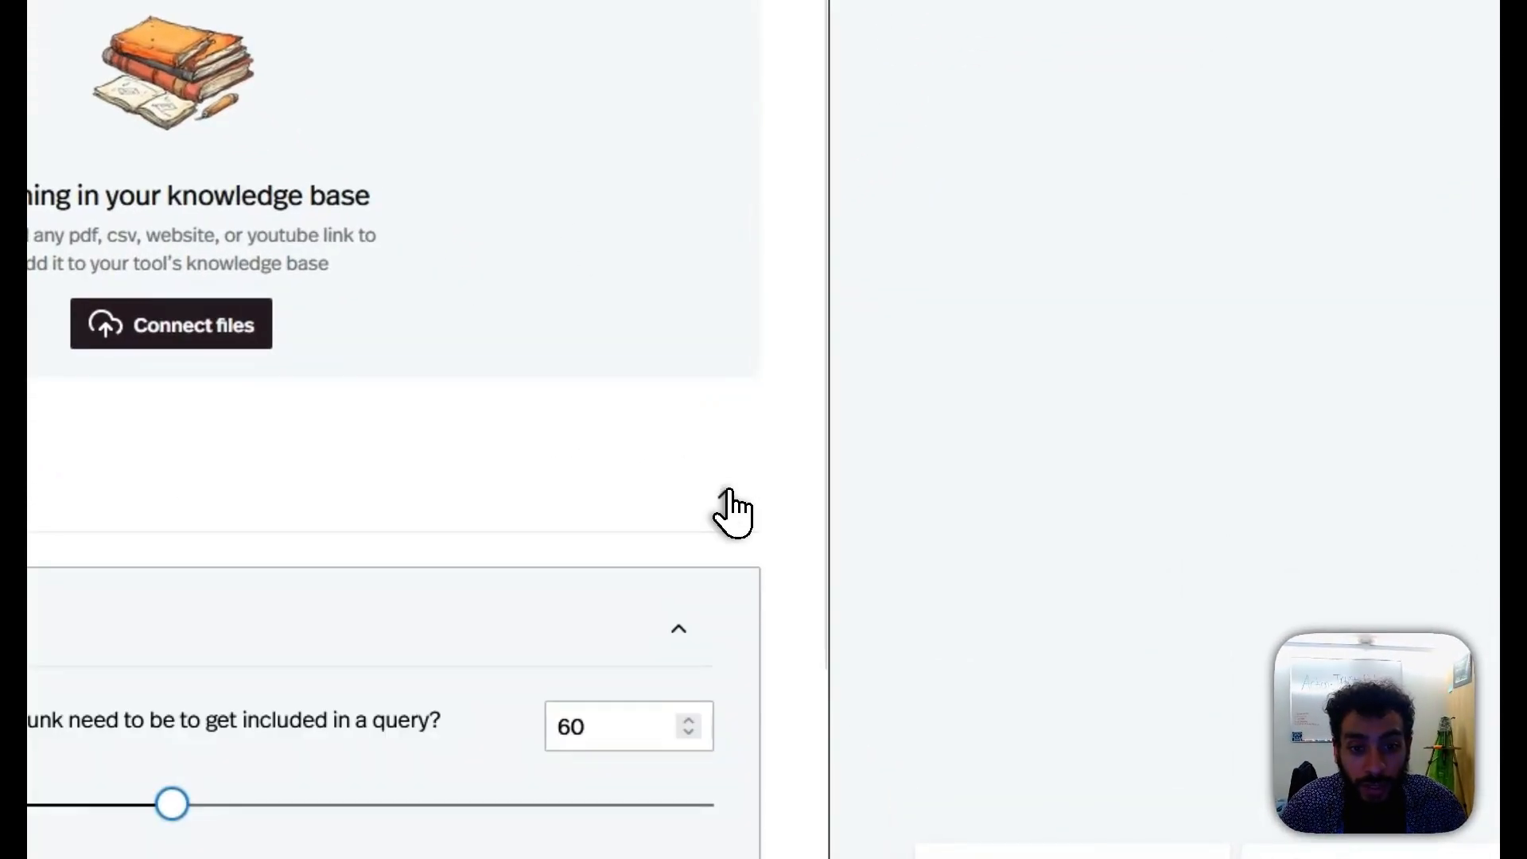
left_click(728, 497)
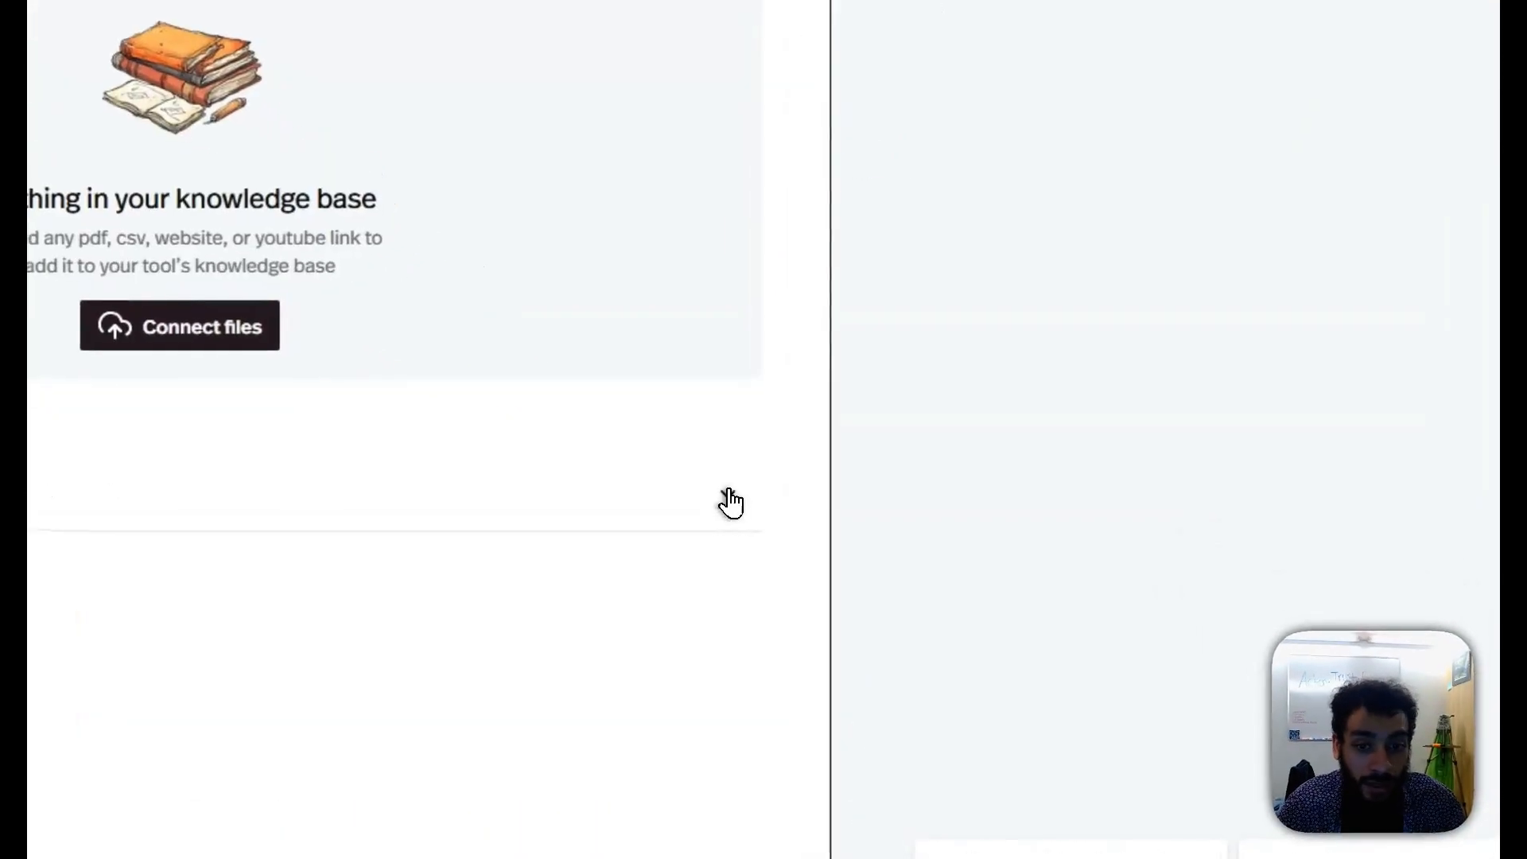
left_click(728, 493)
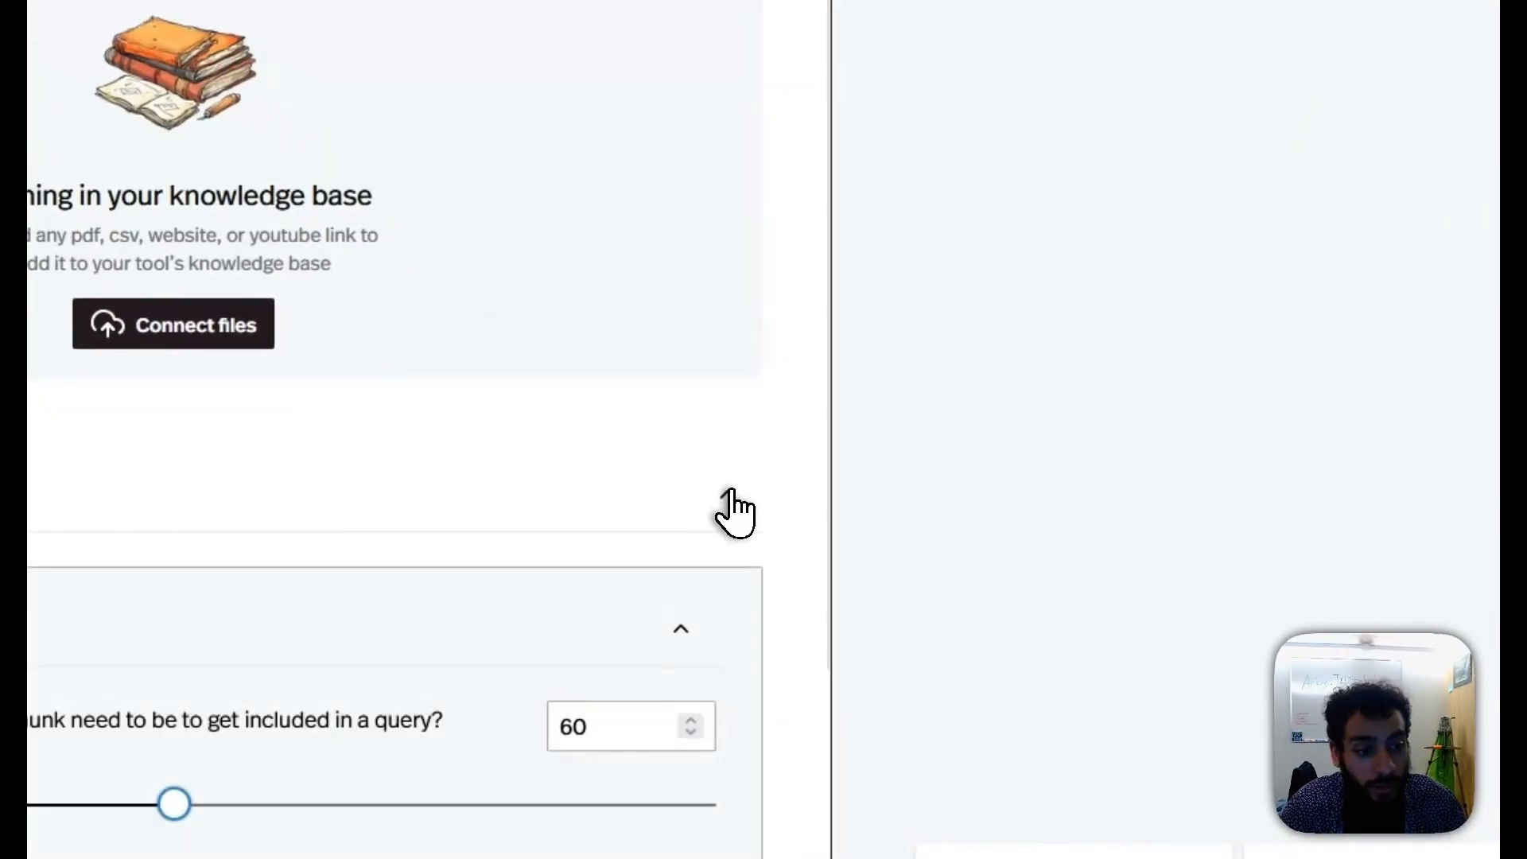
left_click(731, 492)
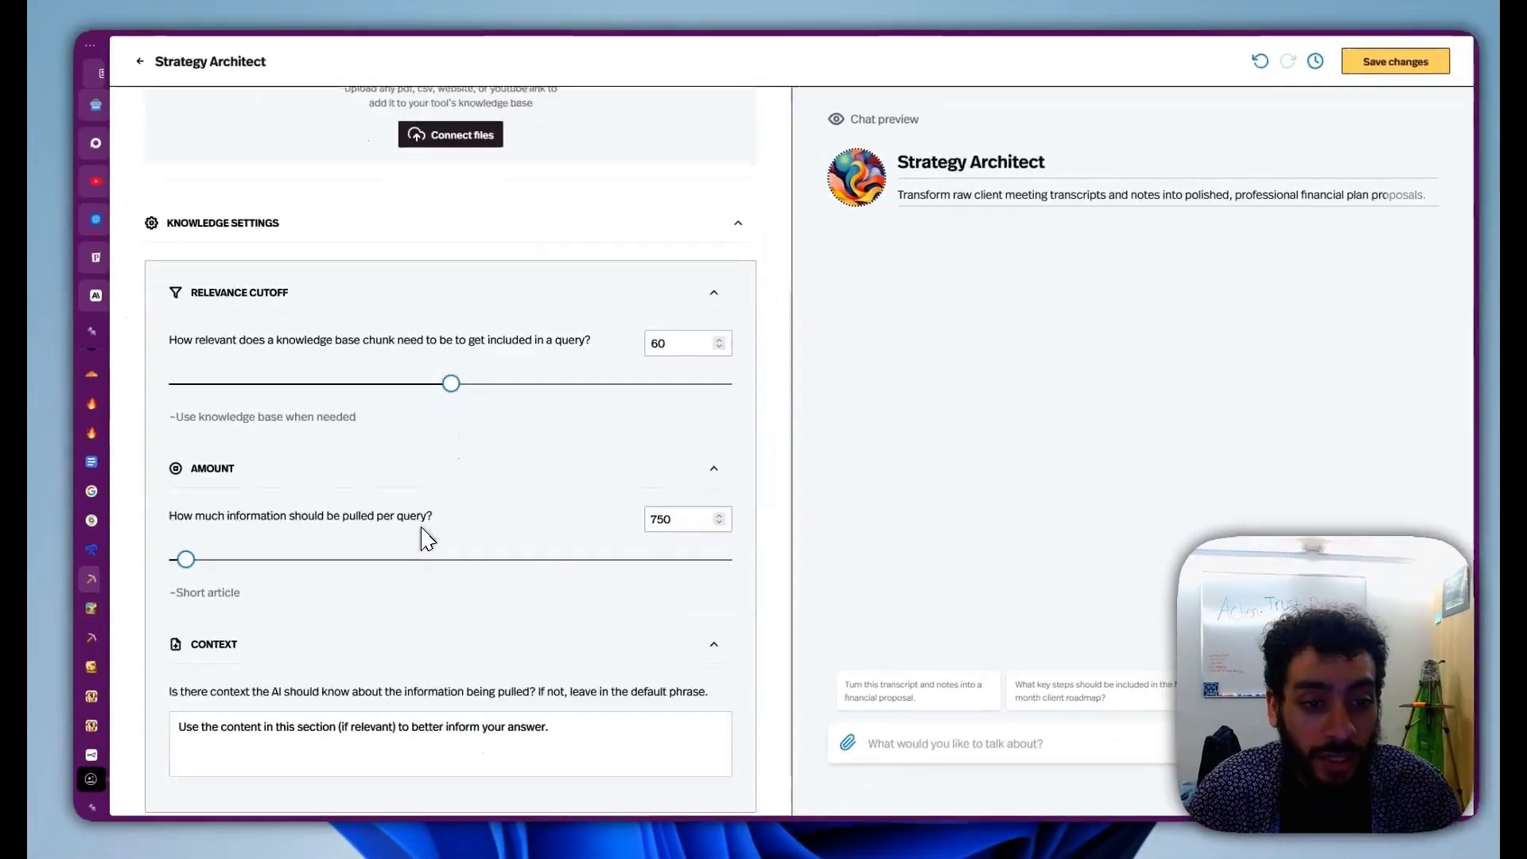
Step: Examine the knowledge Relevance Cutoff, Amount and Context settings for Strategy Architect
scroll(426, 535, "up", 2)
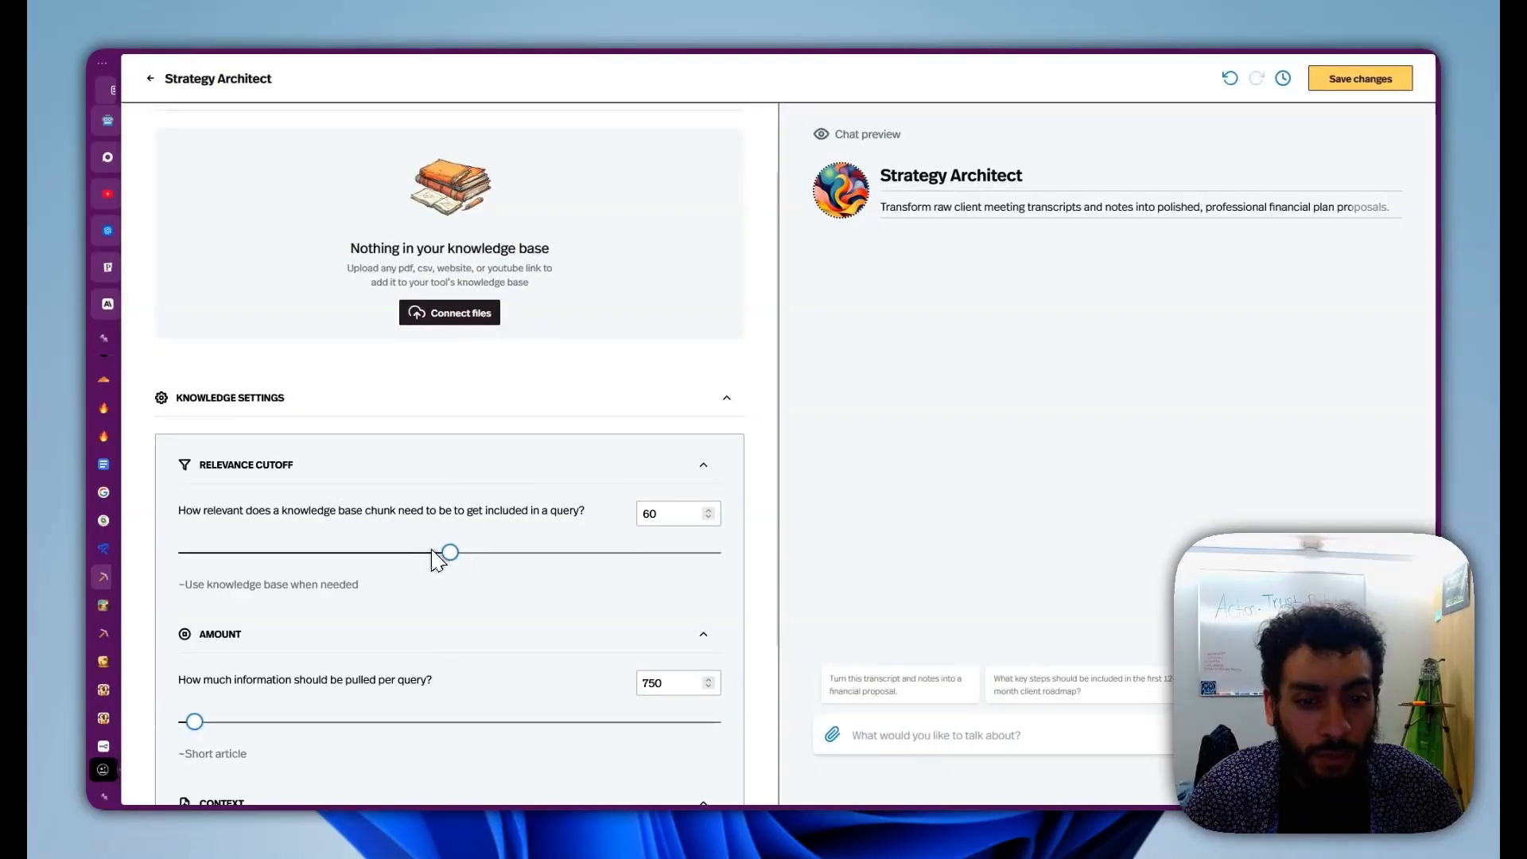
scroll(407, 598, "down", 1)
scroll(408, 598, "down", 1)
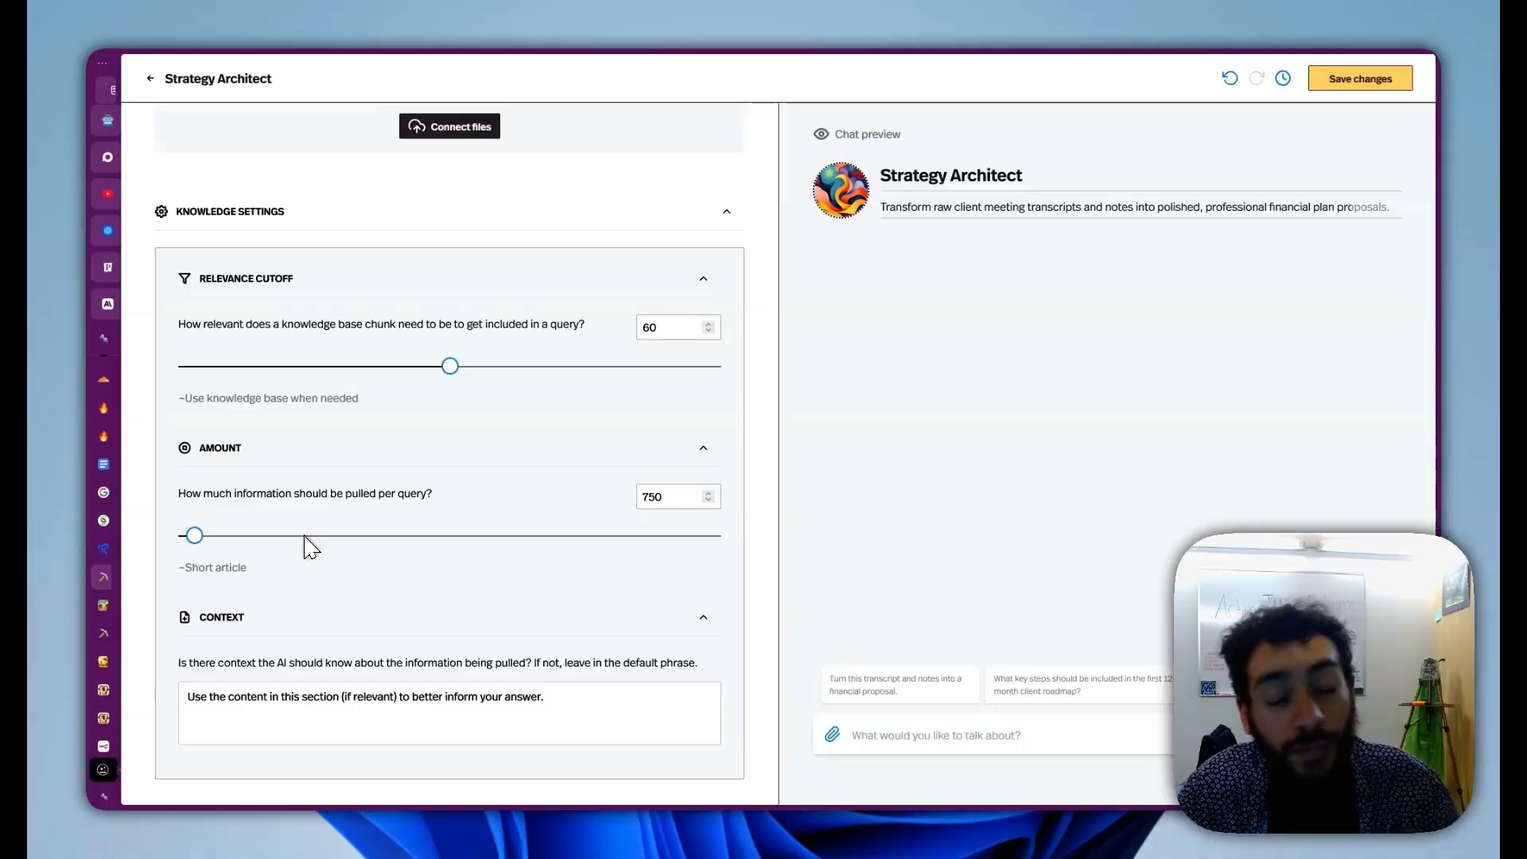
scroll(311, 547, "down", 1)
scroll(306, 544, "up", 1)
scroll(305, 544, "down", 1)
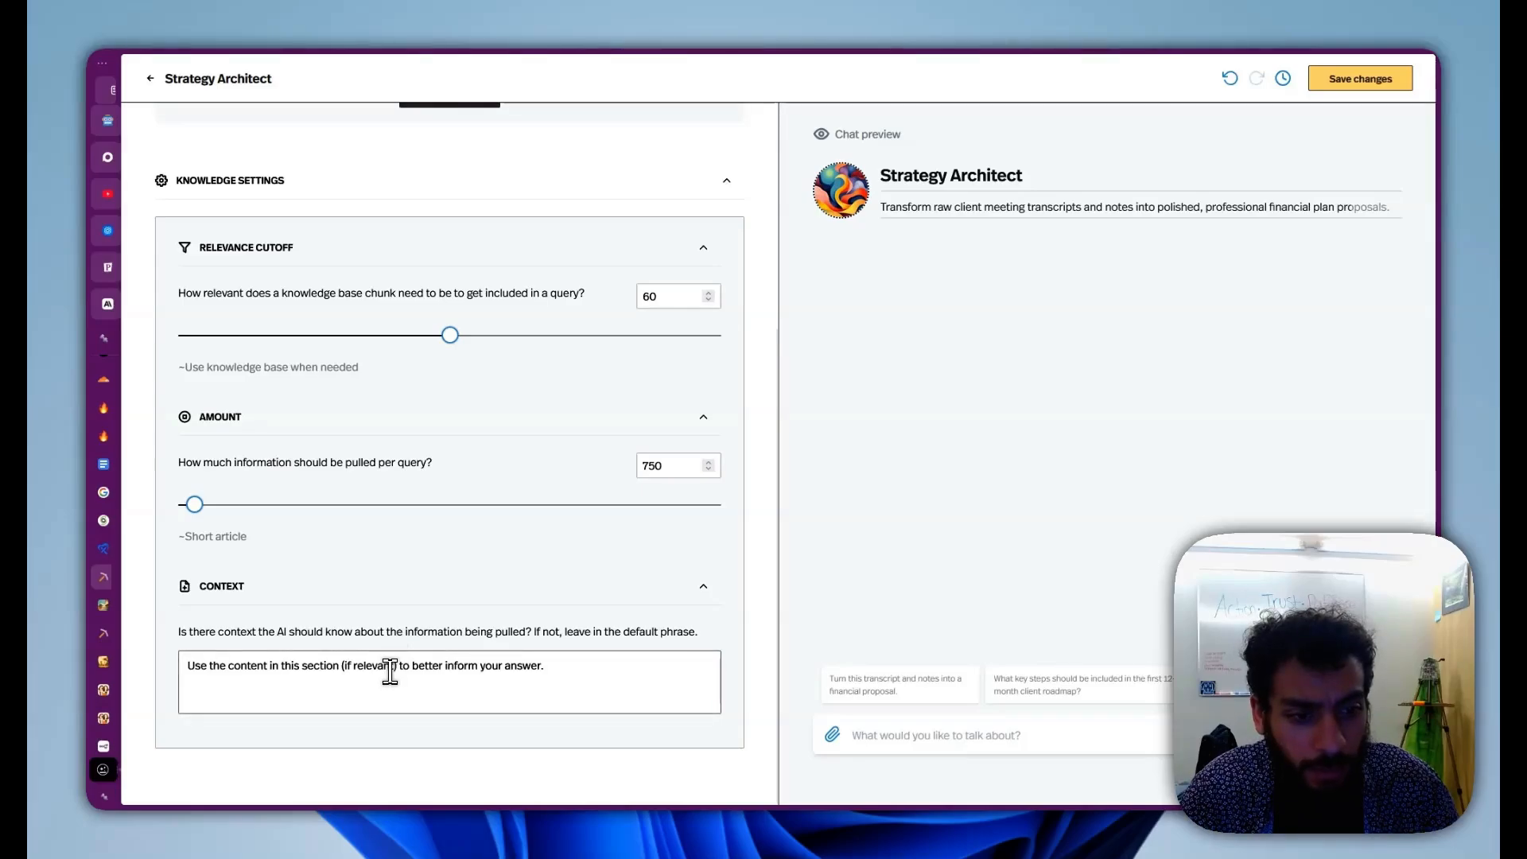
scroll(464, 637, "up", 5)
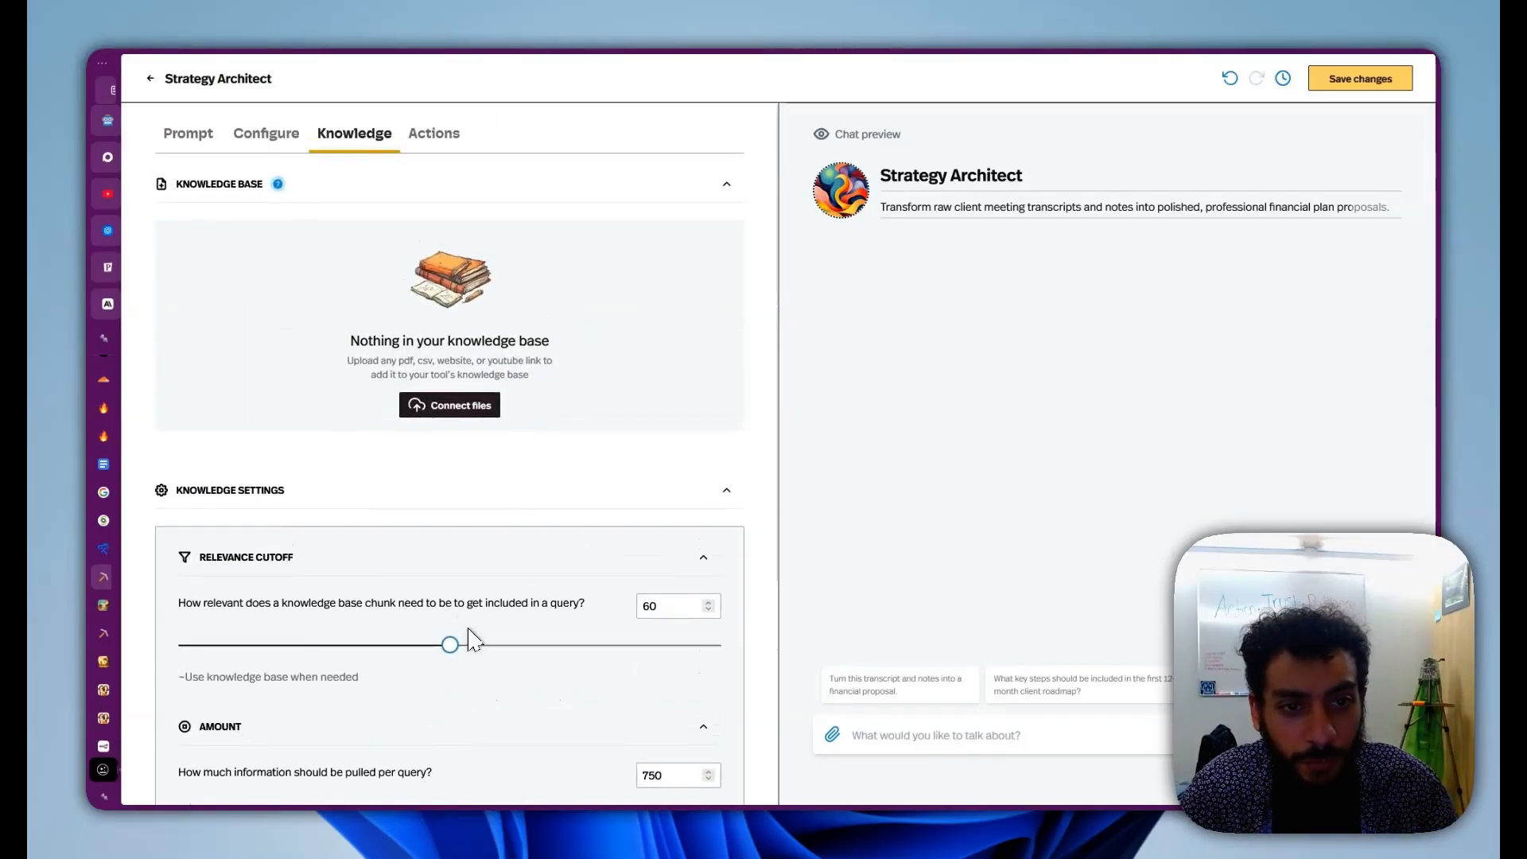
Step: Open Strategy Architect's actions and review the connected actions, community MCP servers, community actions and most recent actions
left_click(433, 131)
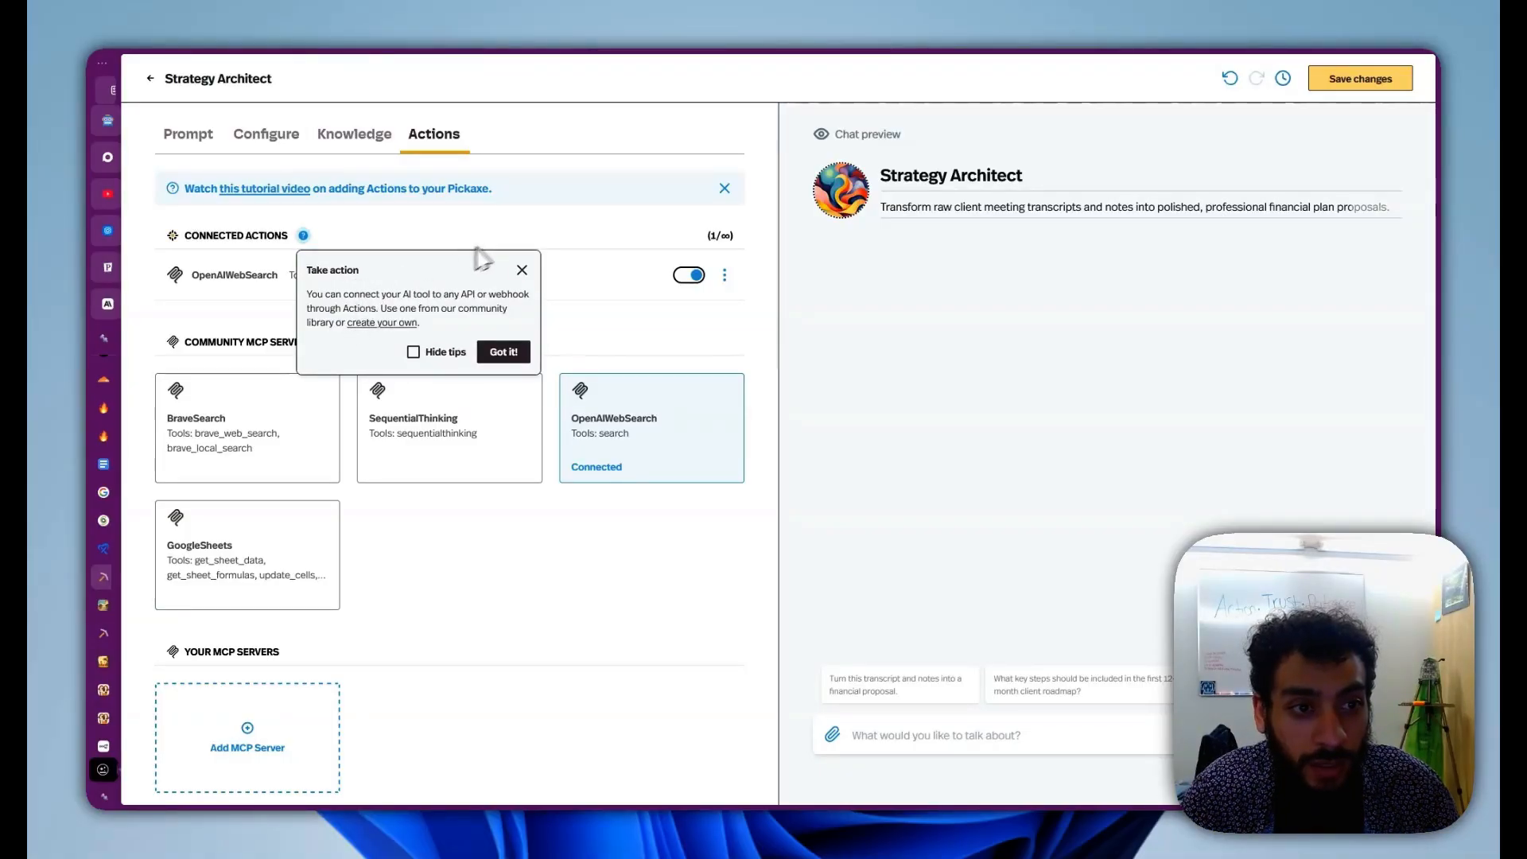
mouse_move(299, 237)
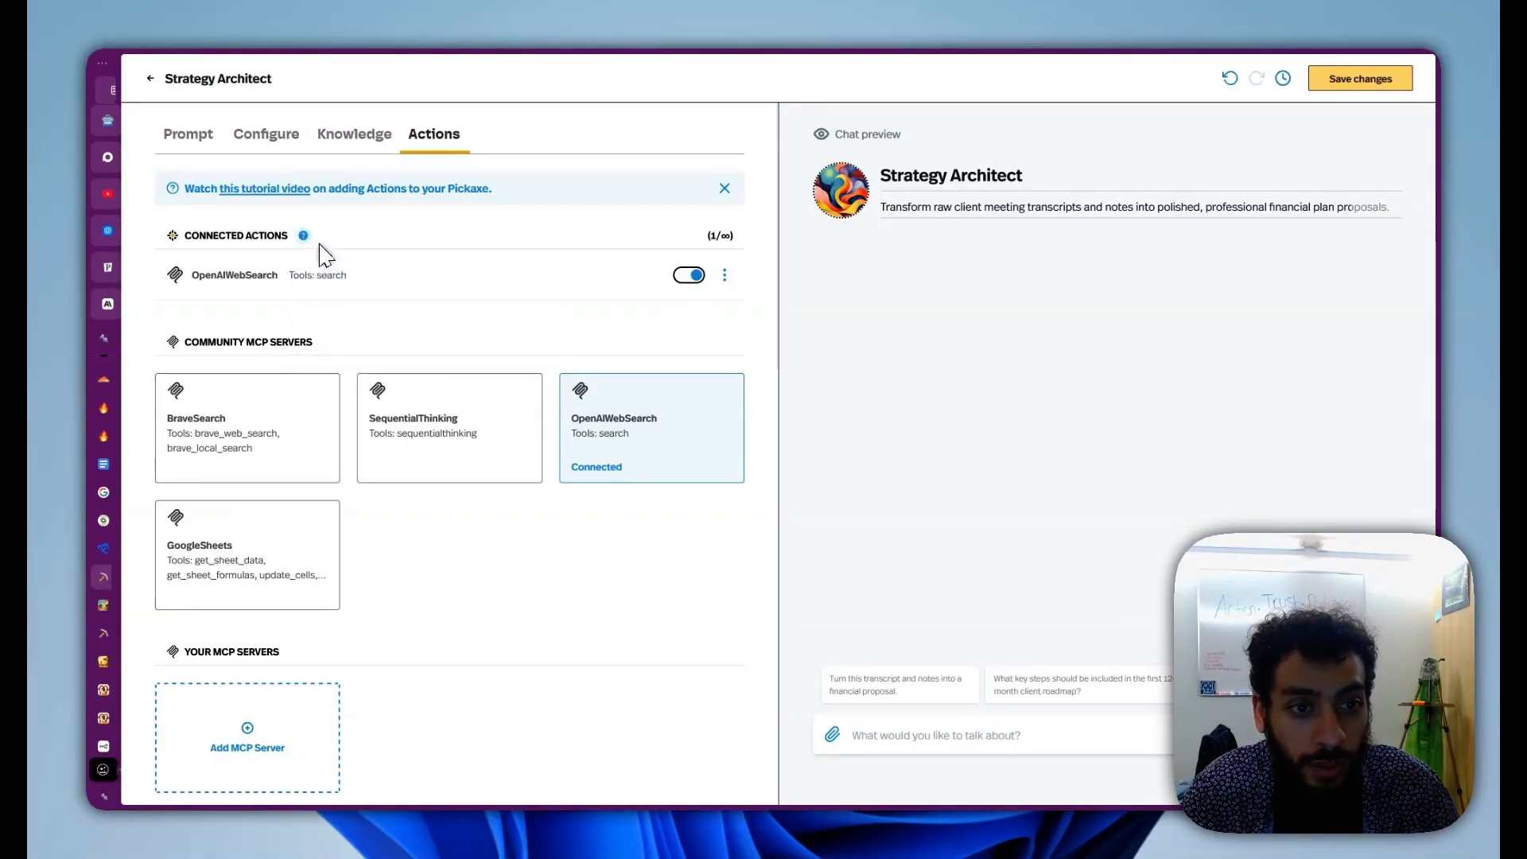
scroll(501, 494, "down", 10)
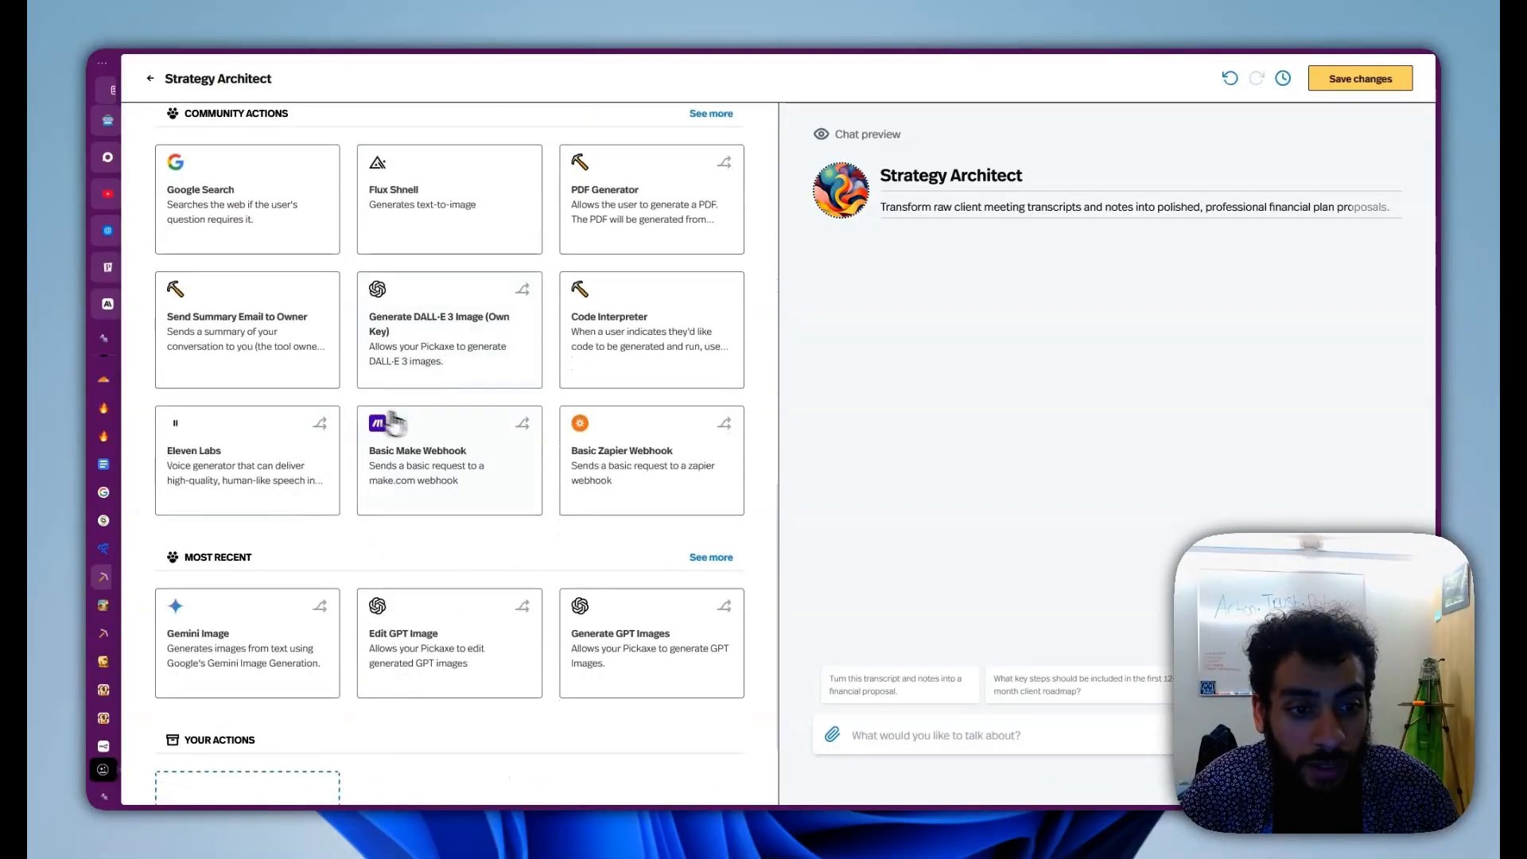
scroll(406, 409, "up", 2)
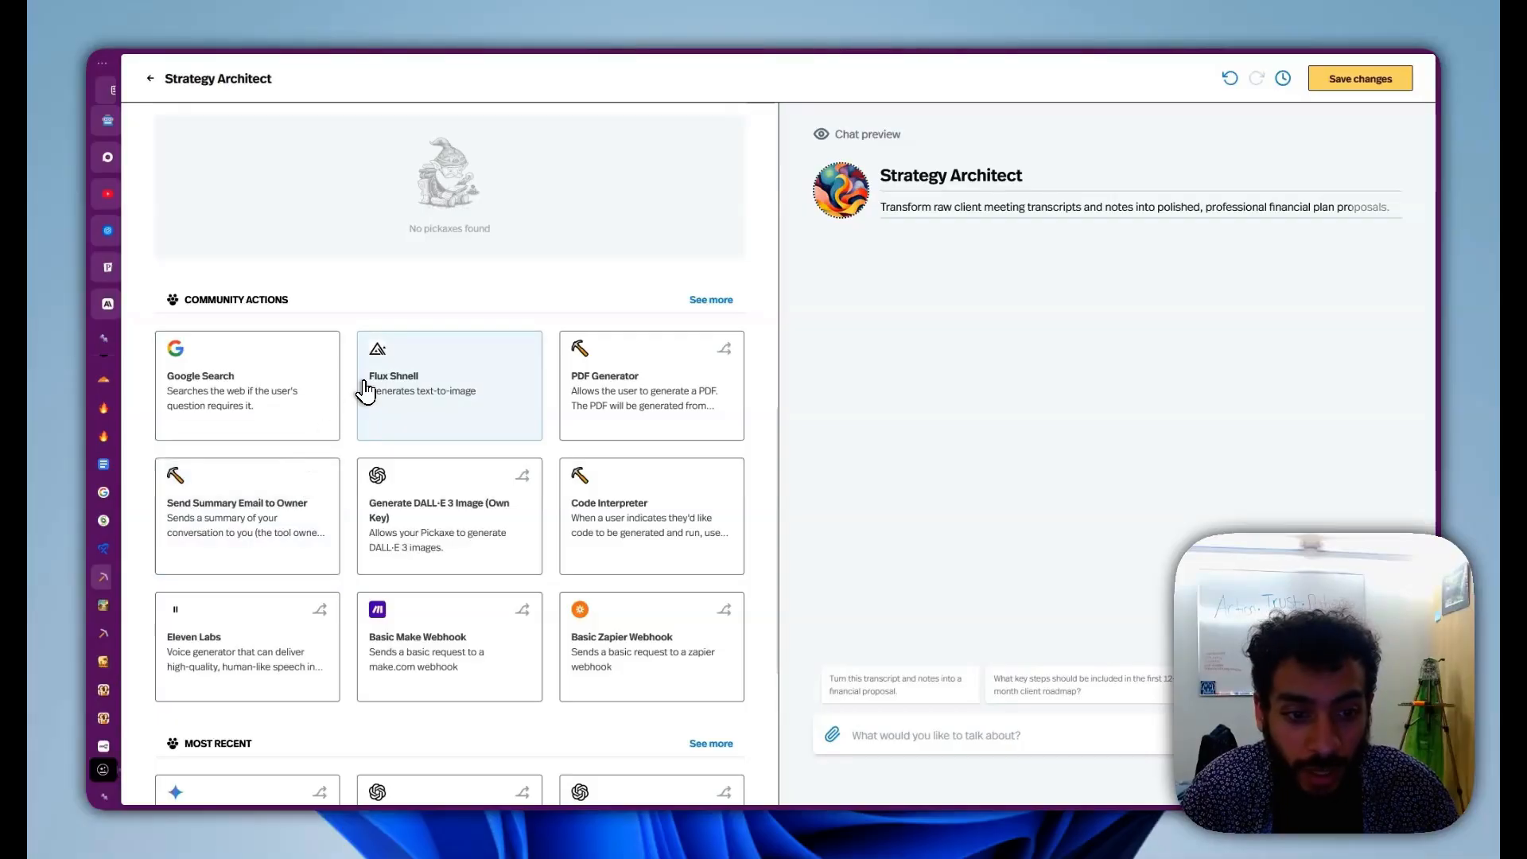
scroll(500, 543, "down", 2)
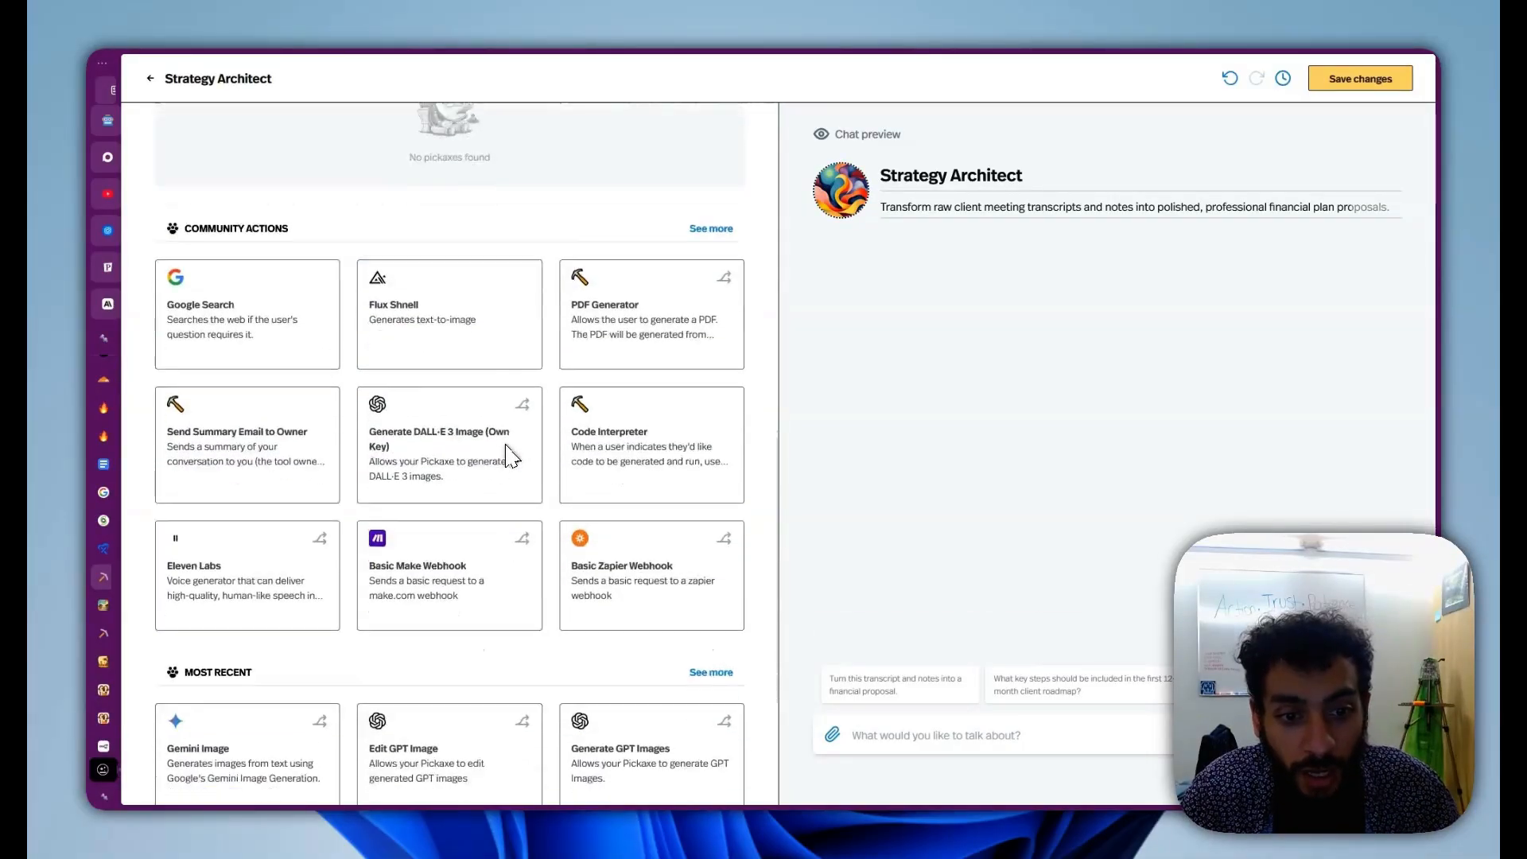
scroll(548, 434, "up", 4)
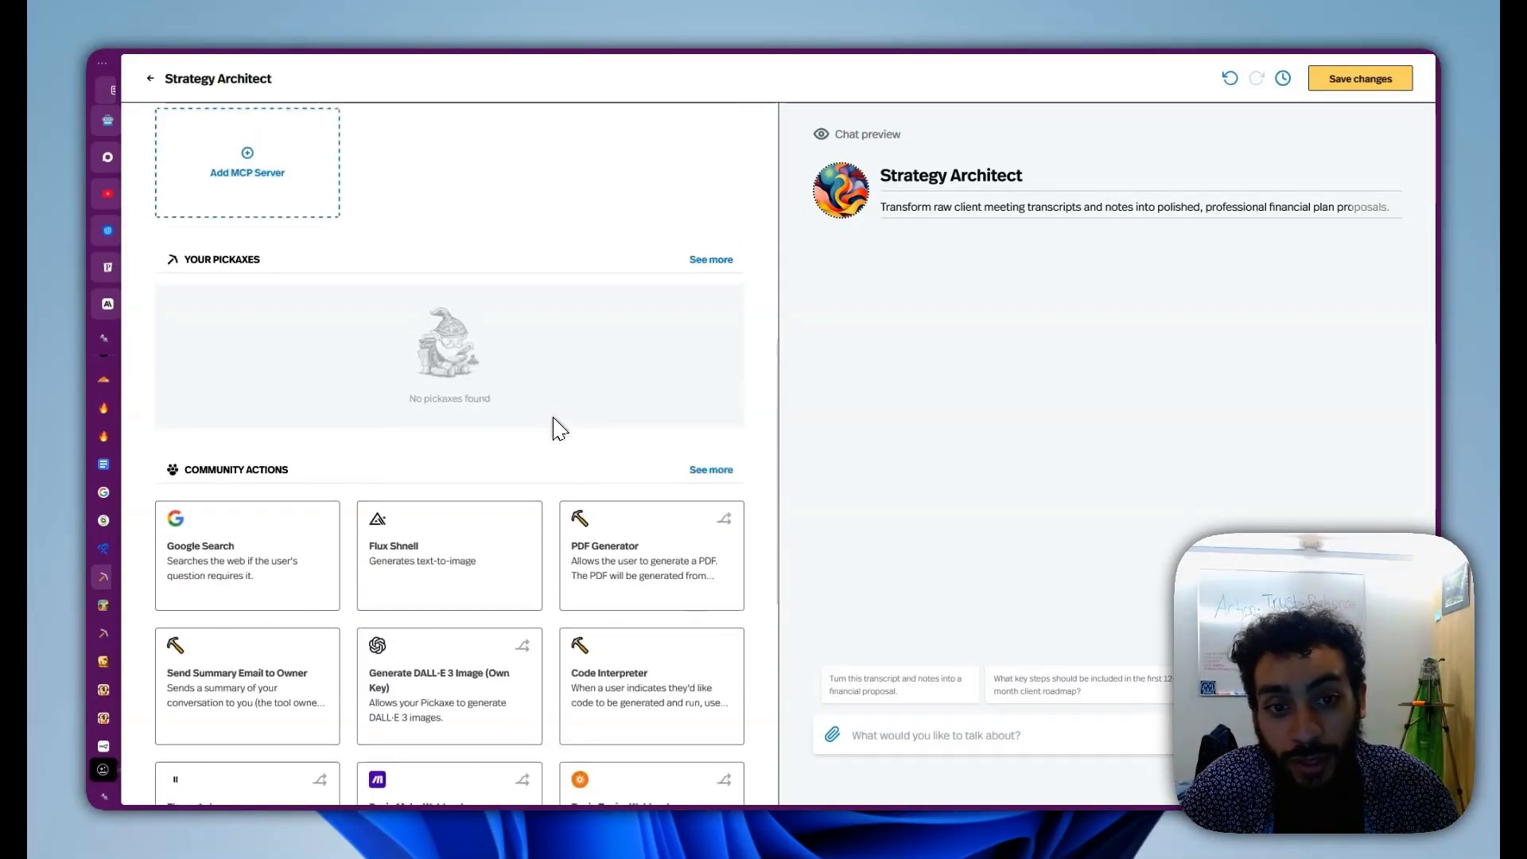
scroll(549, 437, "down", 5)
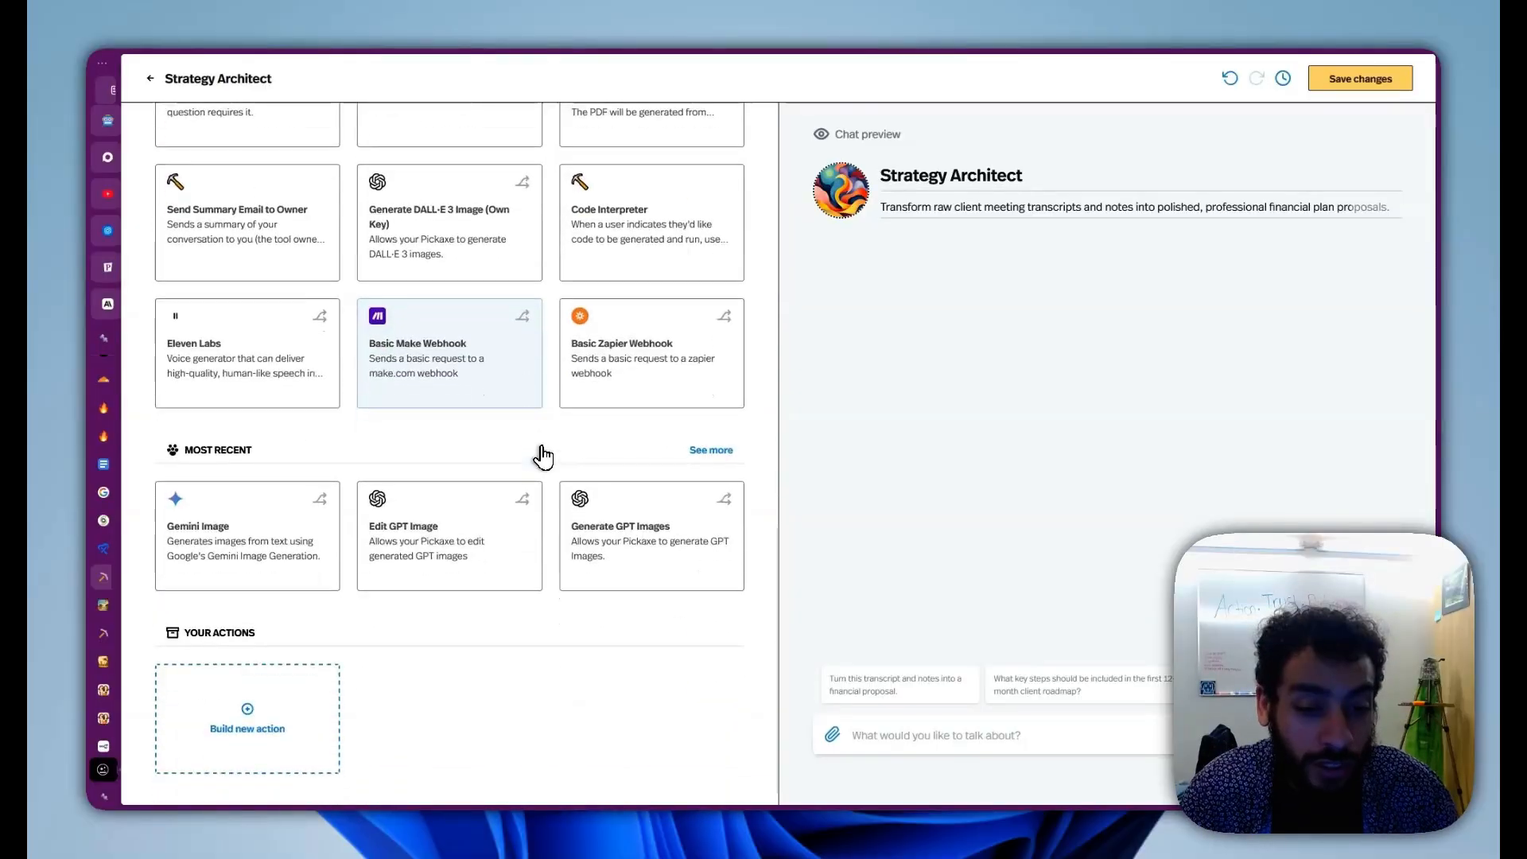
scroll(538, 453, "up", 5)
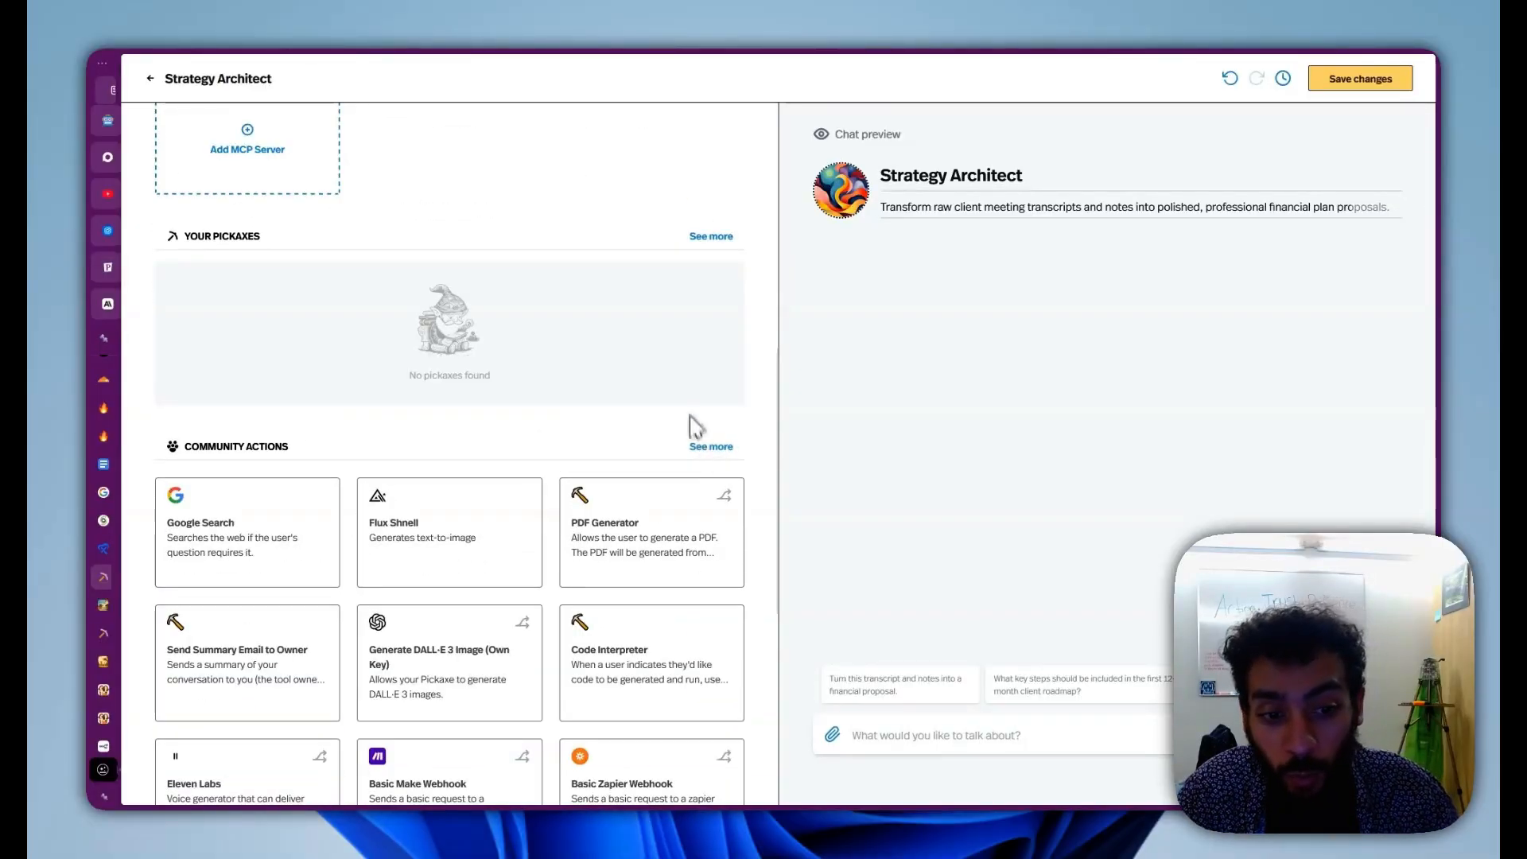
scroll(421, 398, "up", 6)
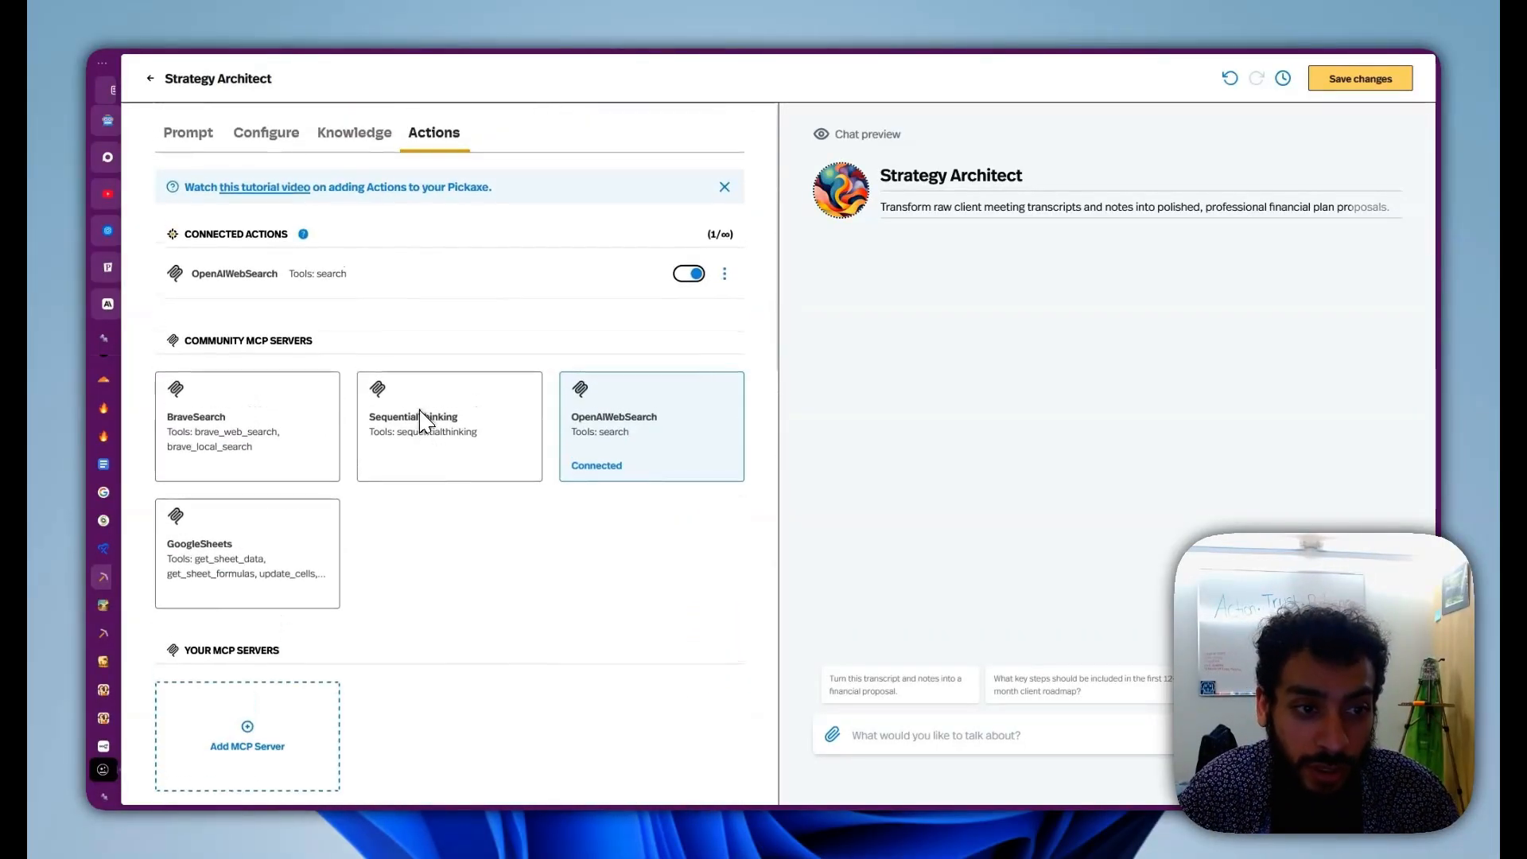
scroll(429, 316, "down", 6)
scroll(432, 318, "down", 6)
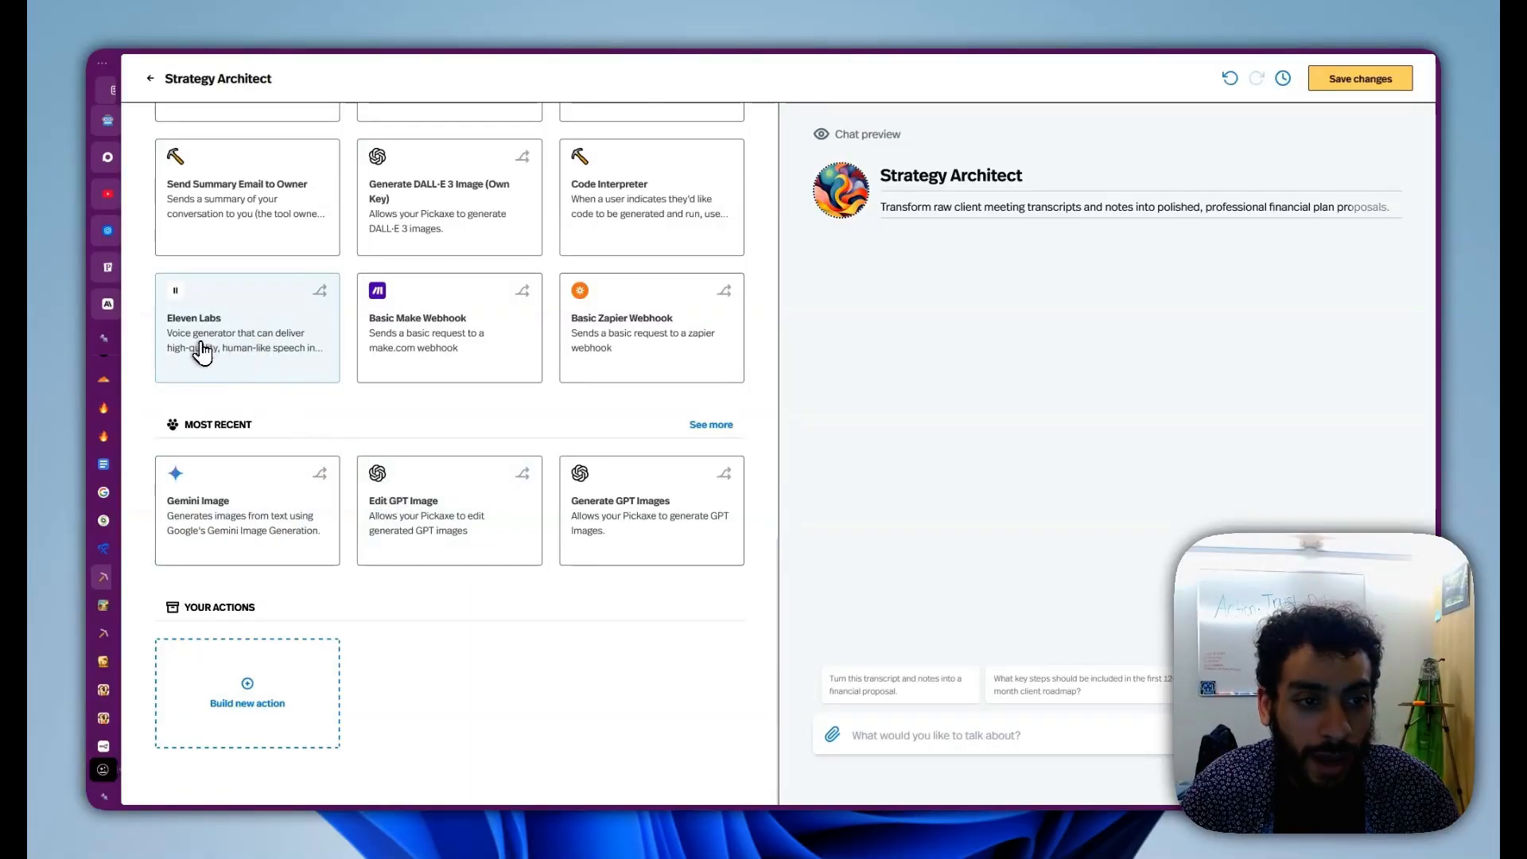
scroll(522, 380, "up", 2)
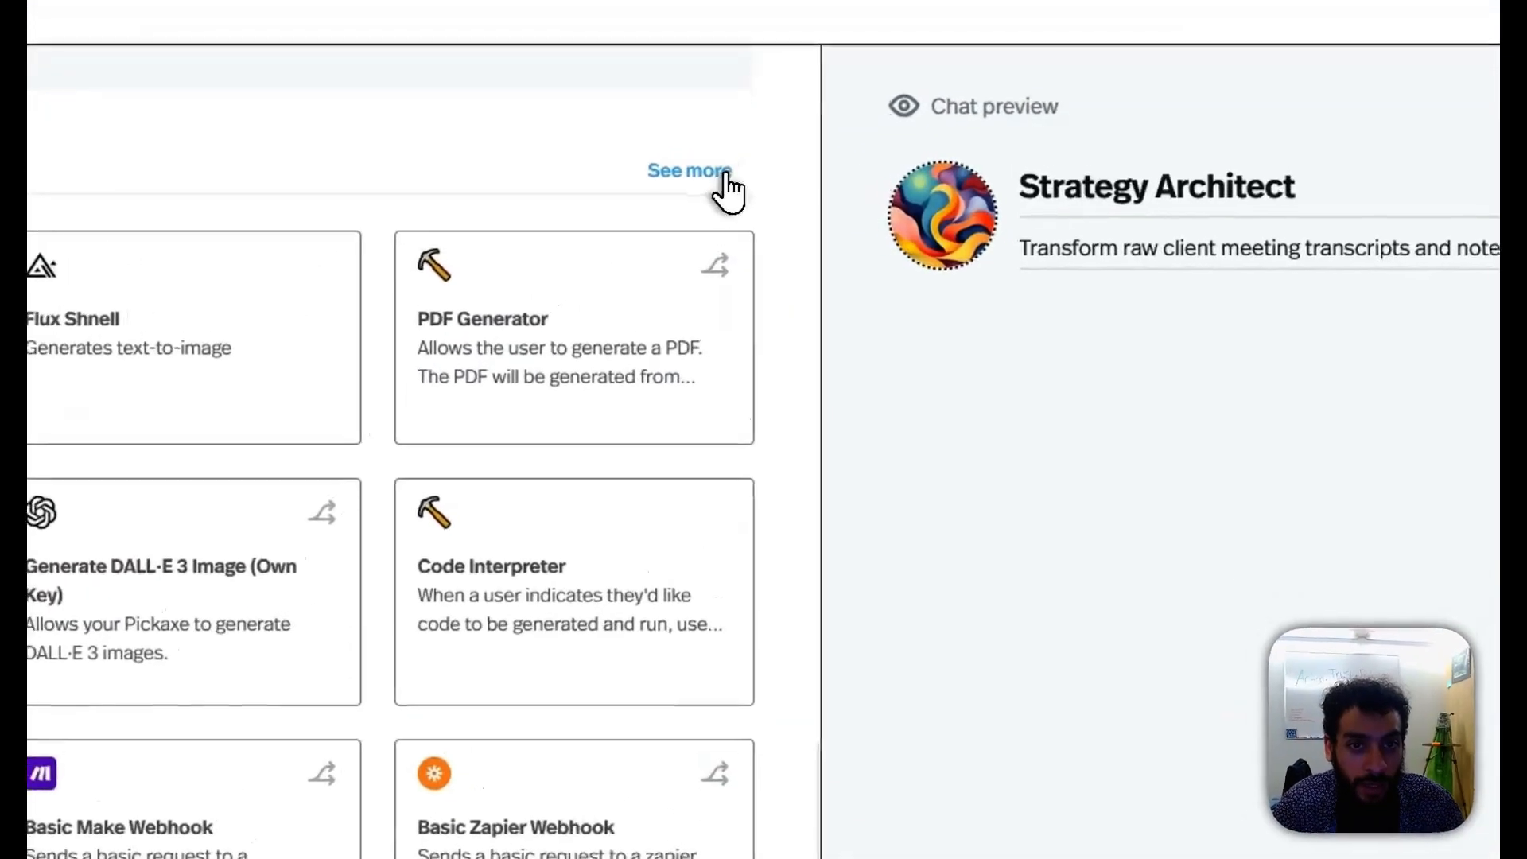
Step: Open the full community actions library, browse the most popular actions, and view the Send Summary Email to User action
left_click(711, 167)
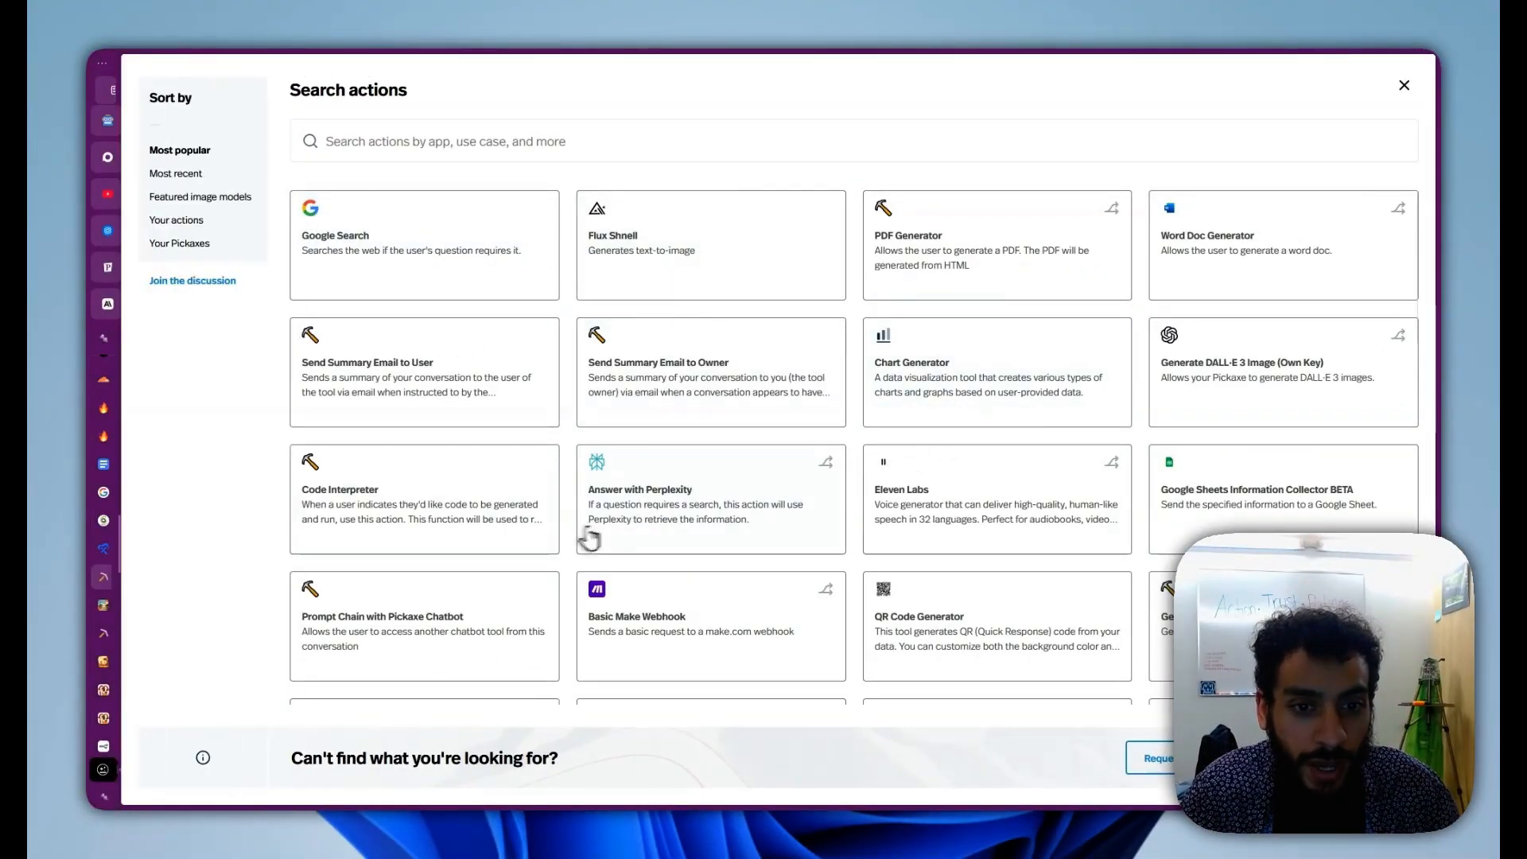
scroll(676, 487, "down", 1)
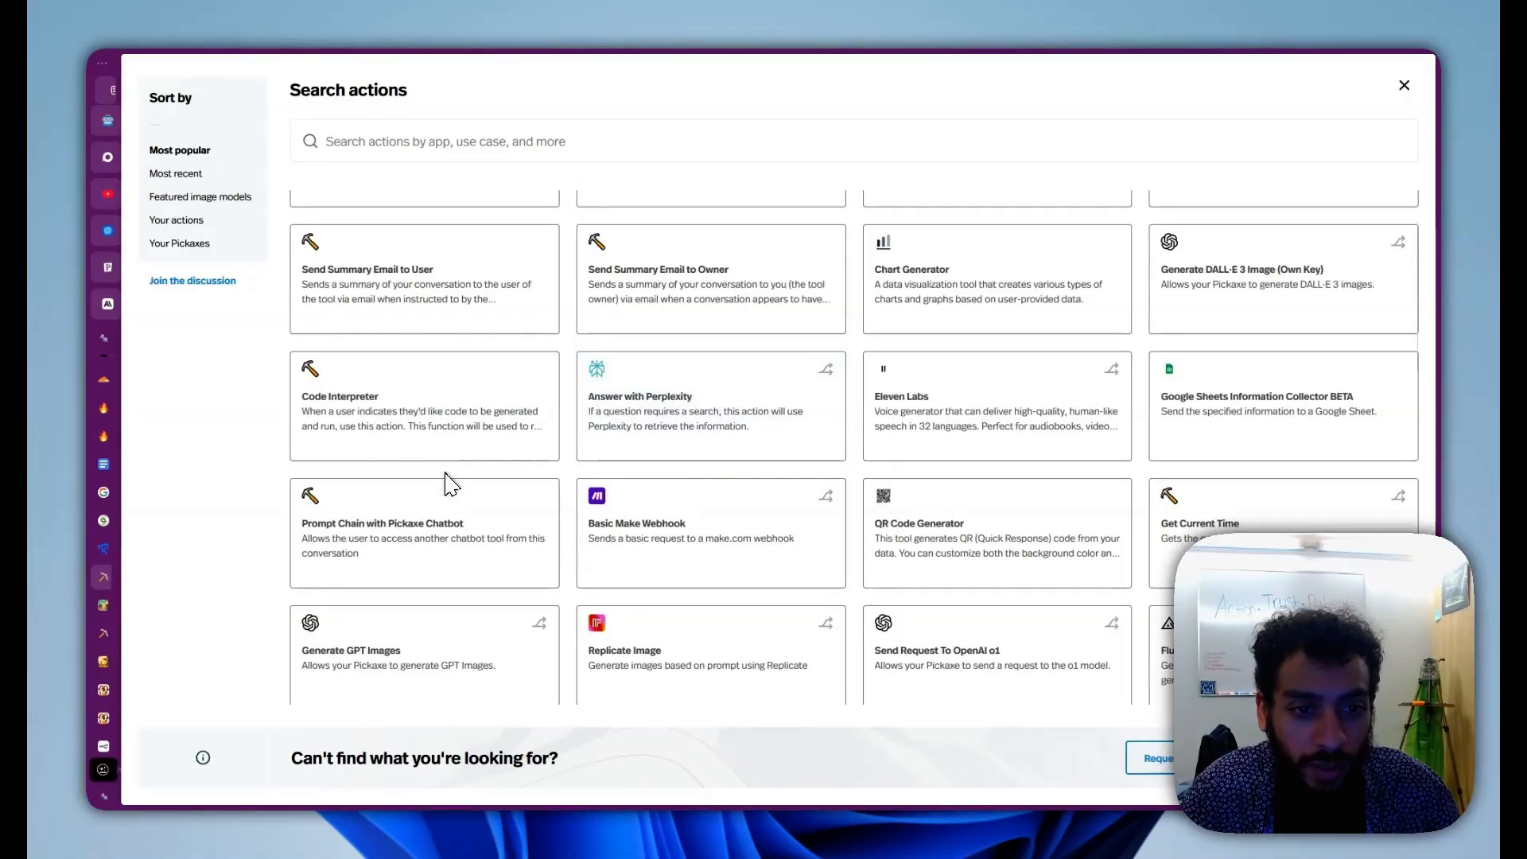
scroll(620, 513, "down", 5)
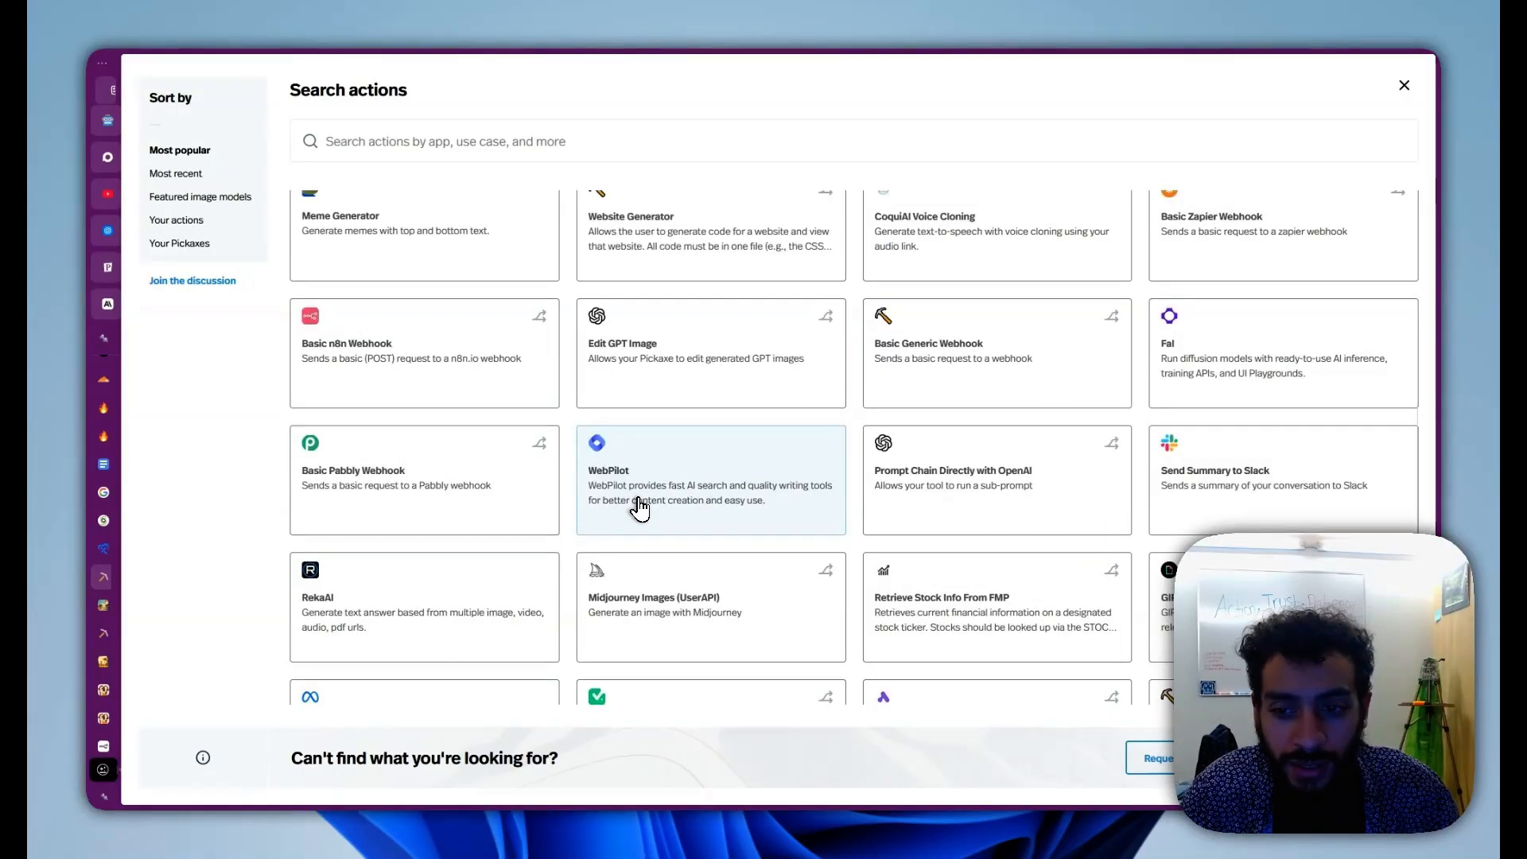
scroll(636, 509, "down", 5)
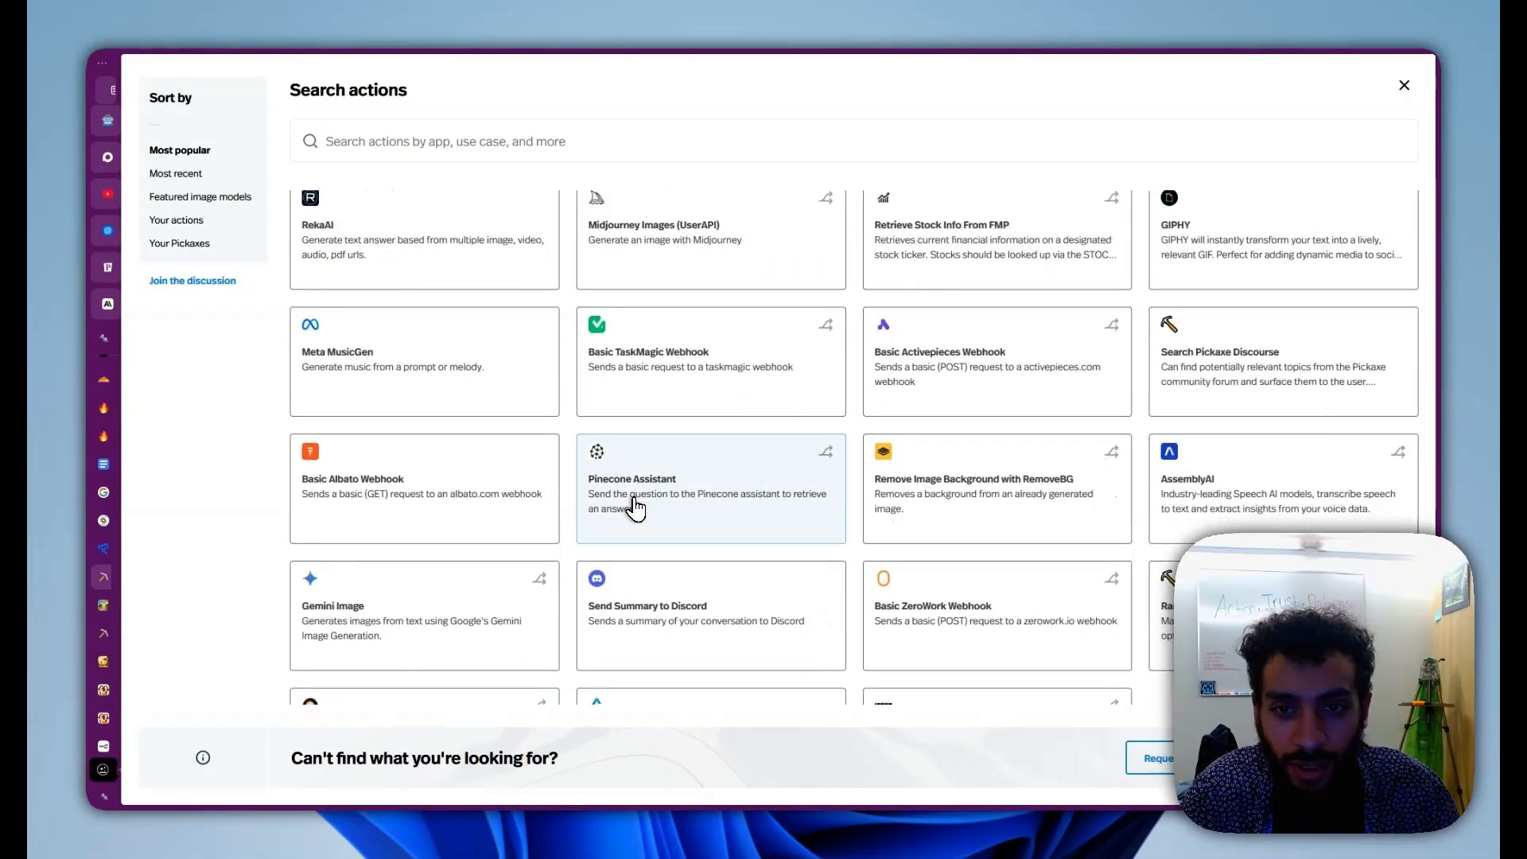
scroll(535, 385, "up", 5)
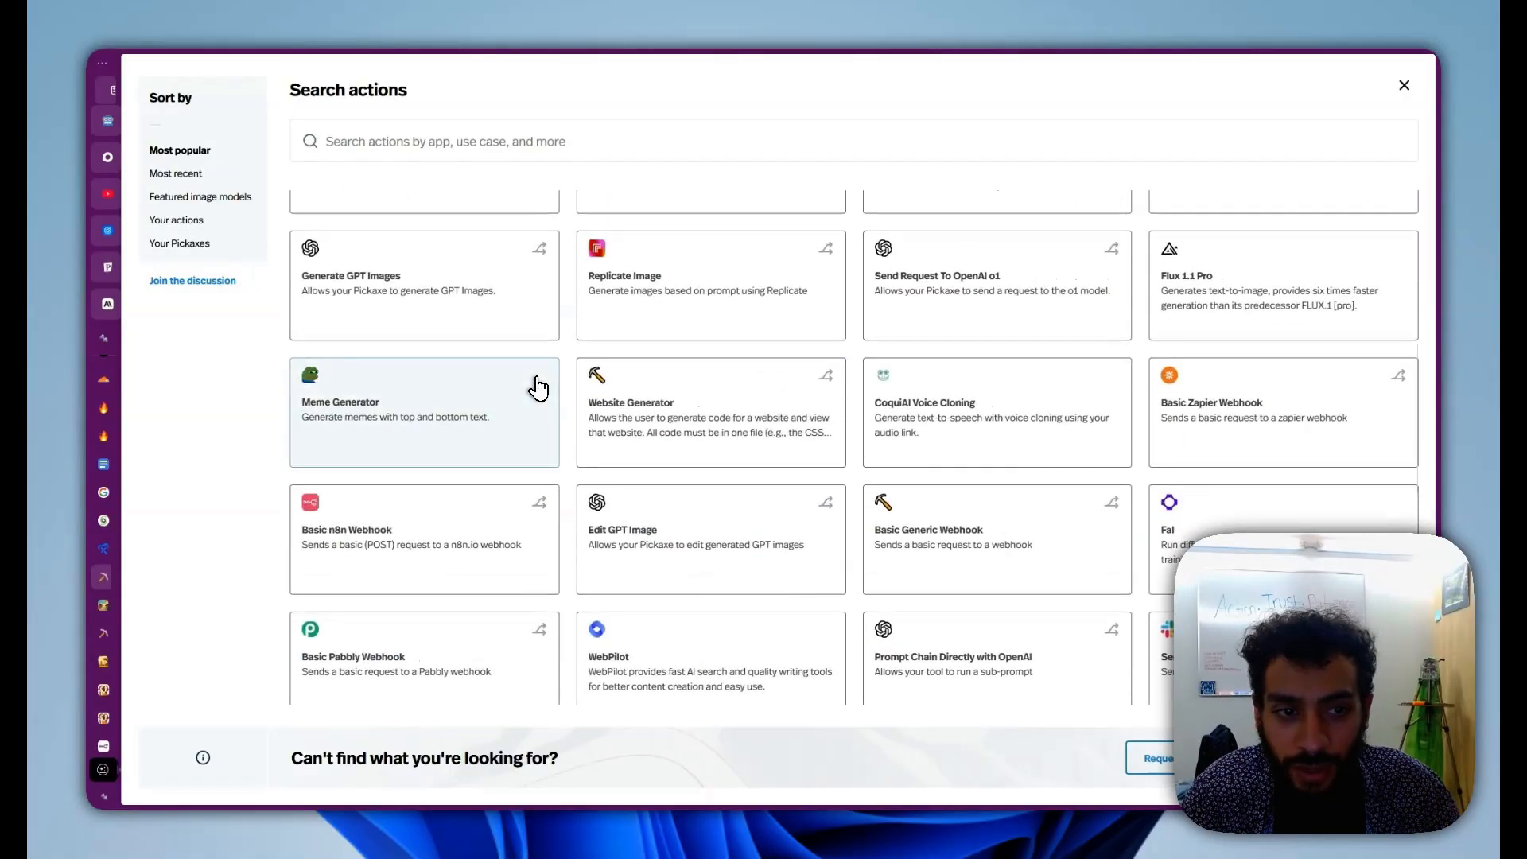
scroll(538, 388, "down", 5)
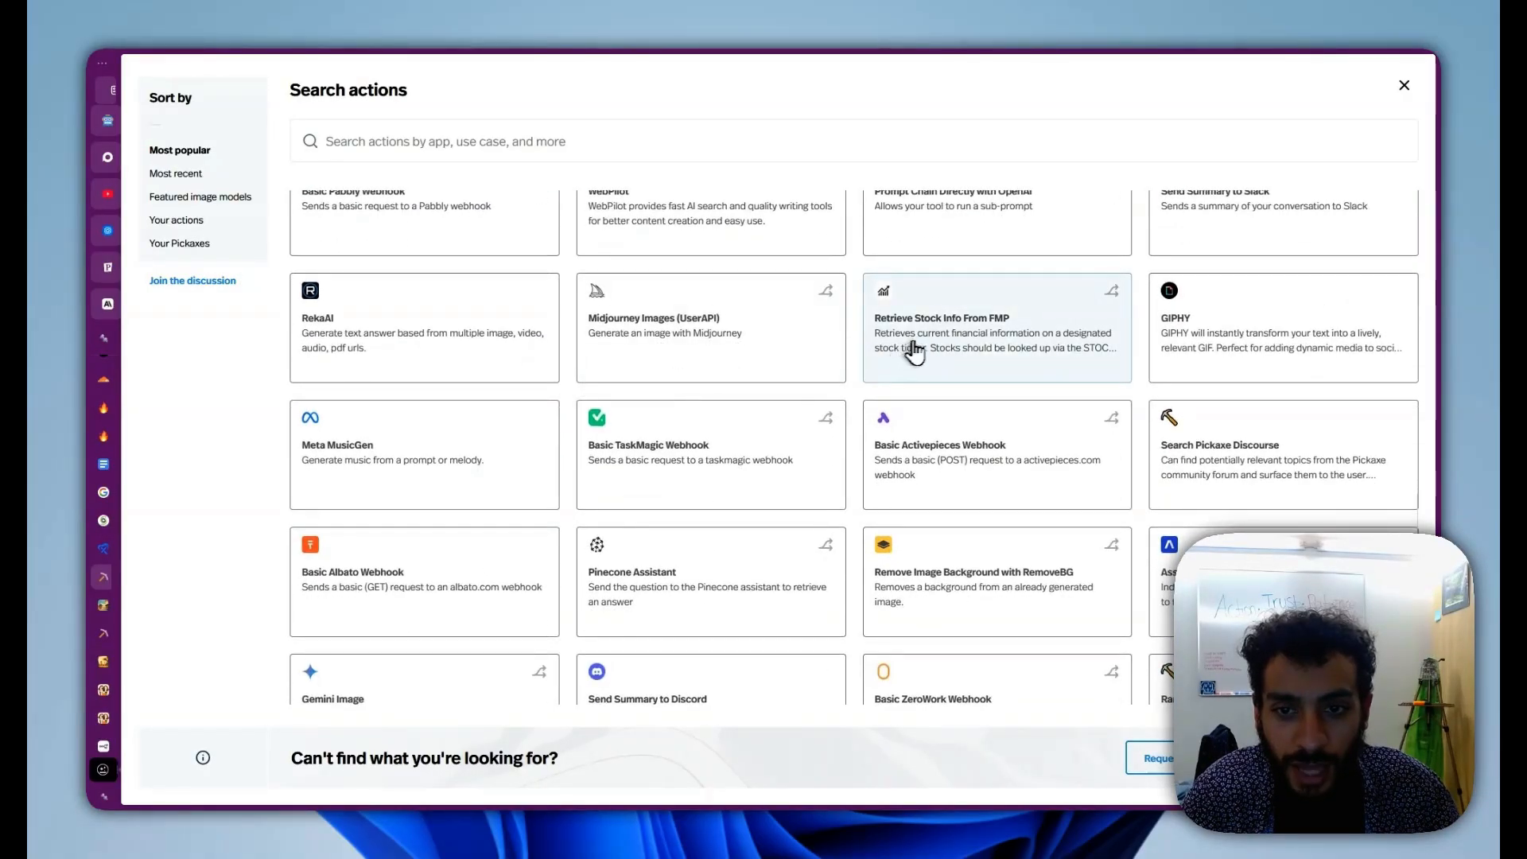
scroll(903, 306, "up", 10)
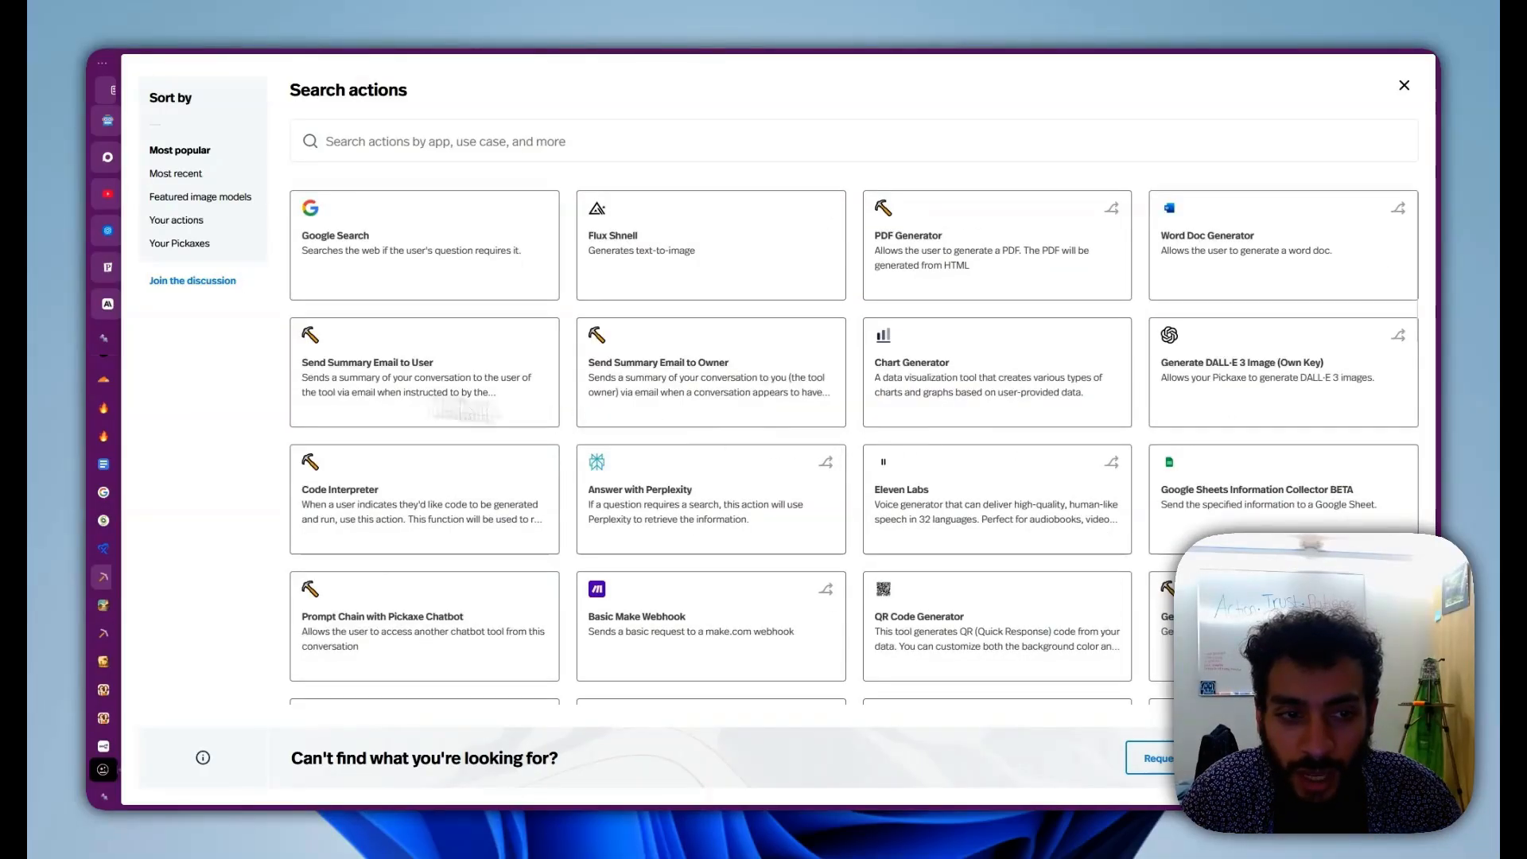
left_click(427, 380)
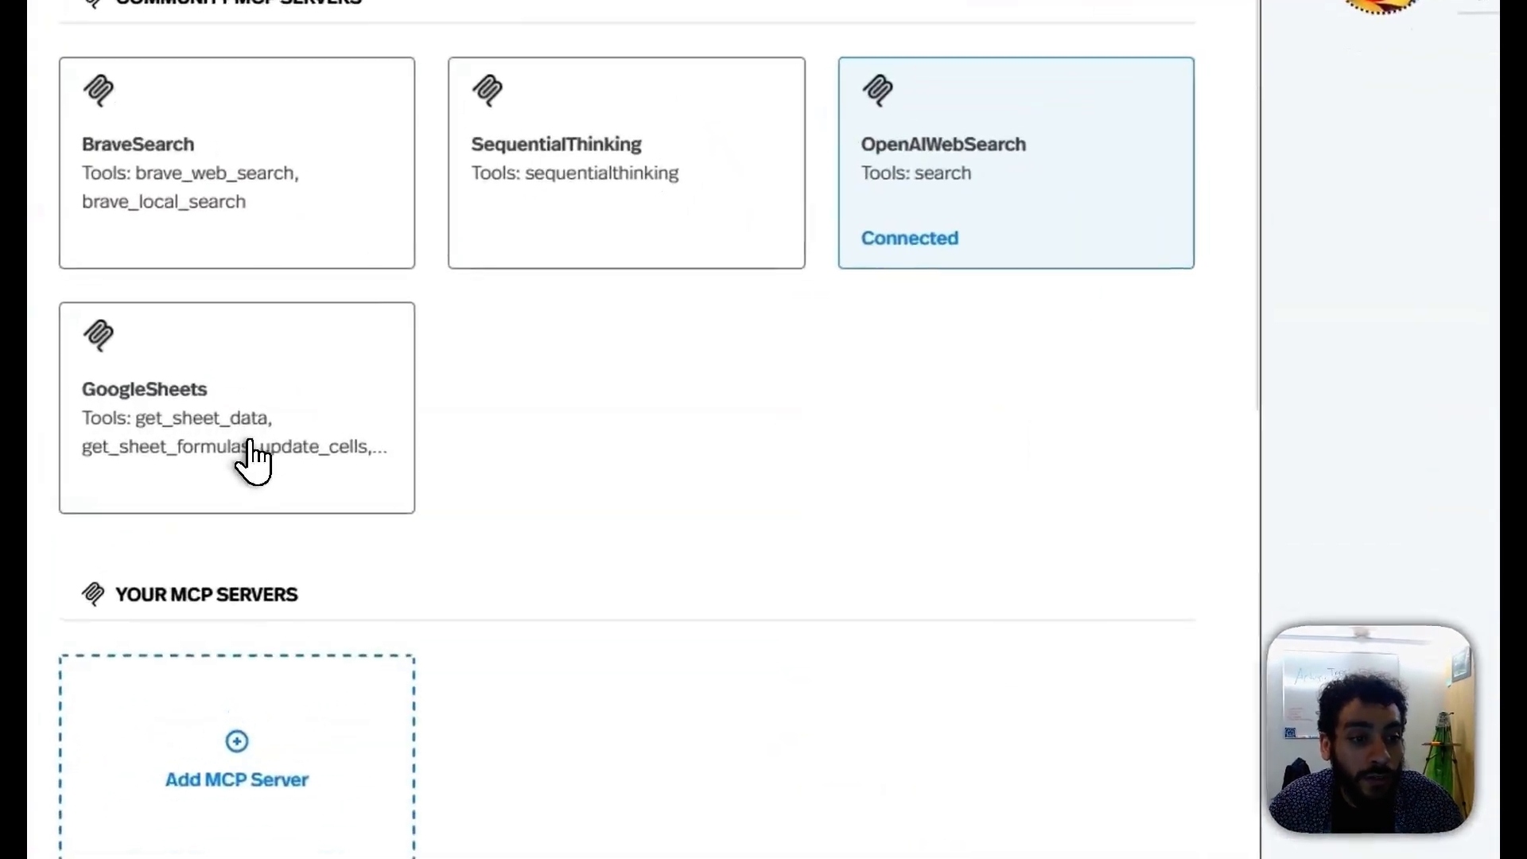
Step: Examine the GoogleSheets MCP server's required configuration variables and provided tools, close its connection dialog, and review the remaining available actions
left_click(255, 451)
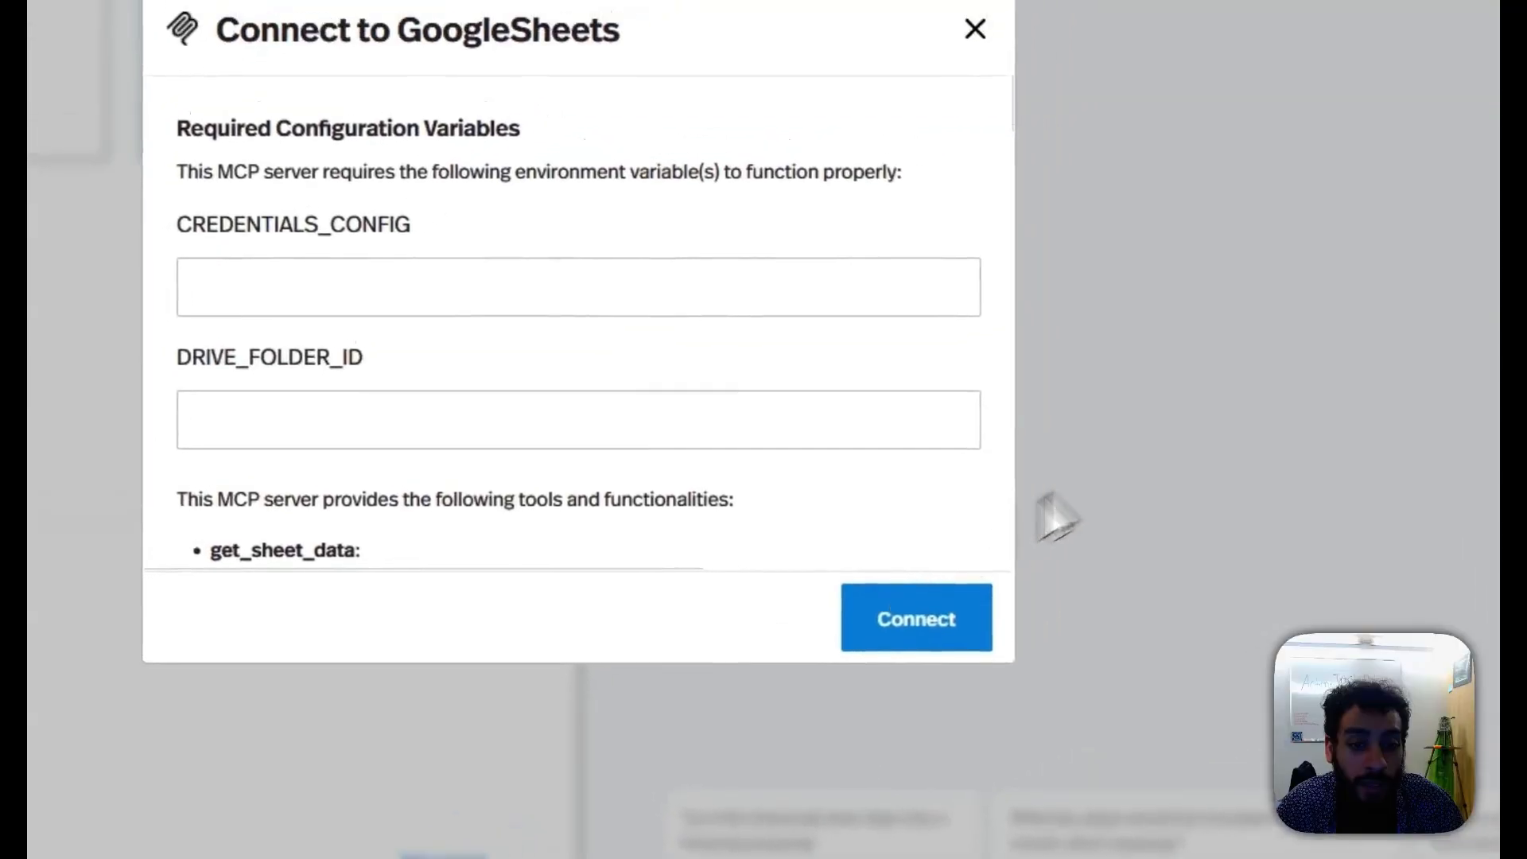
scroll(448, 414, "down", 10)
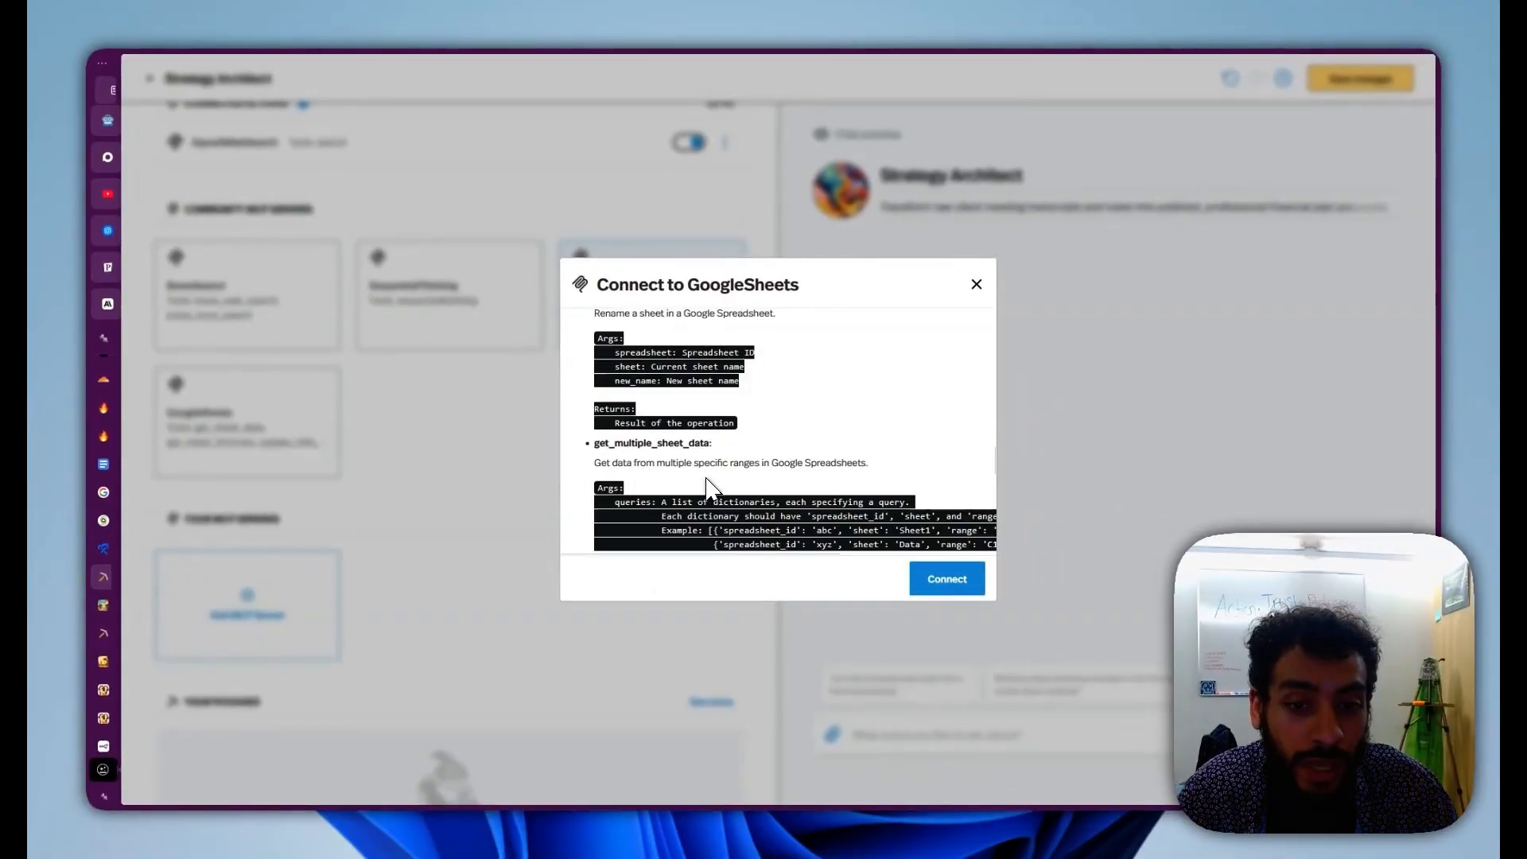
scroll(711, 487, "up", 10)
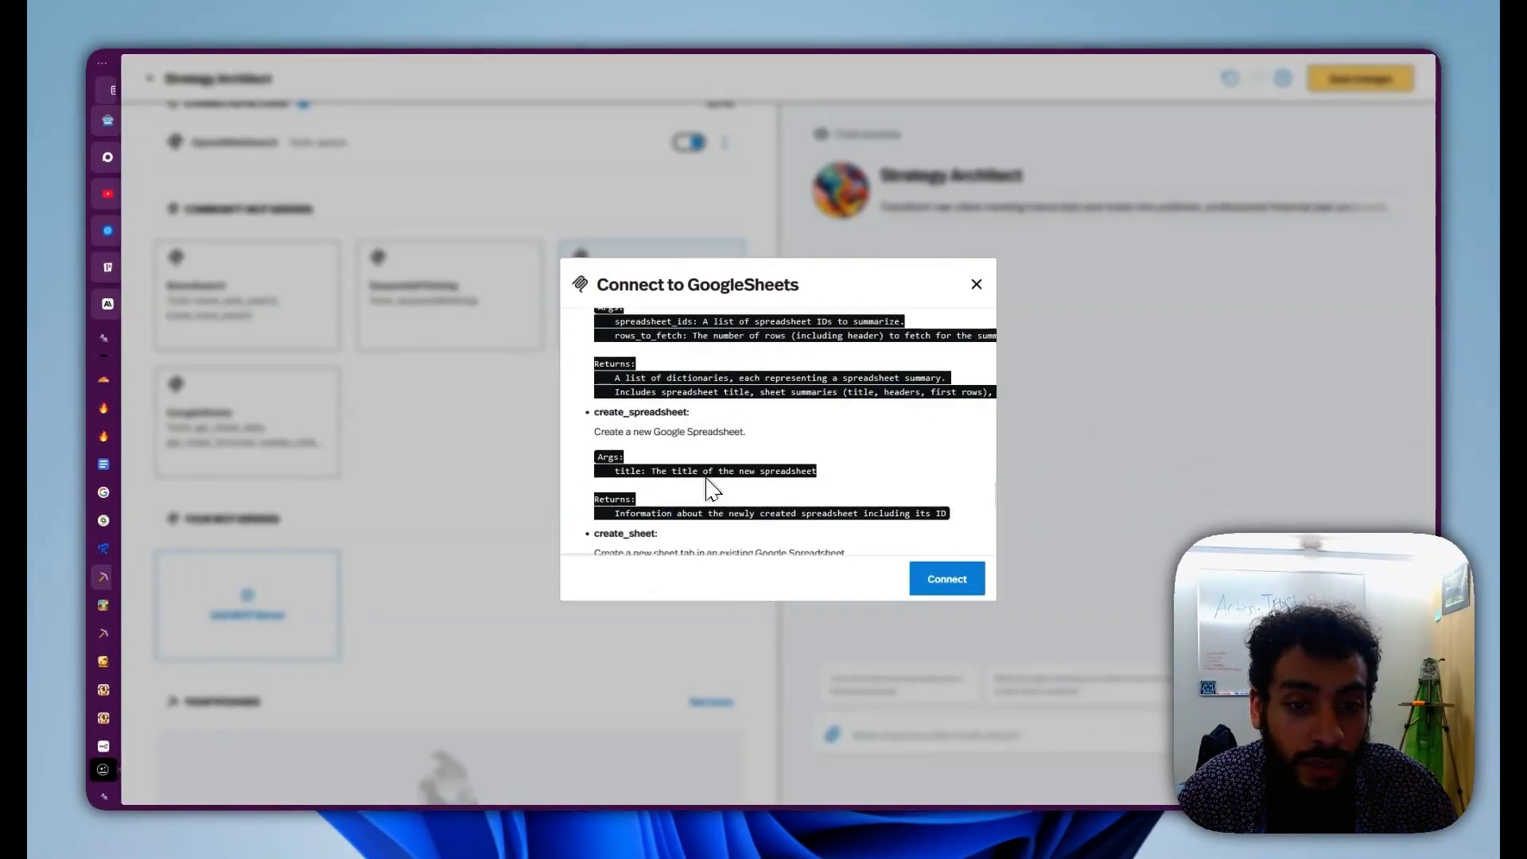
left_click(676, 417)
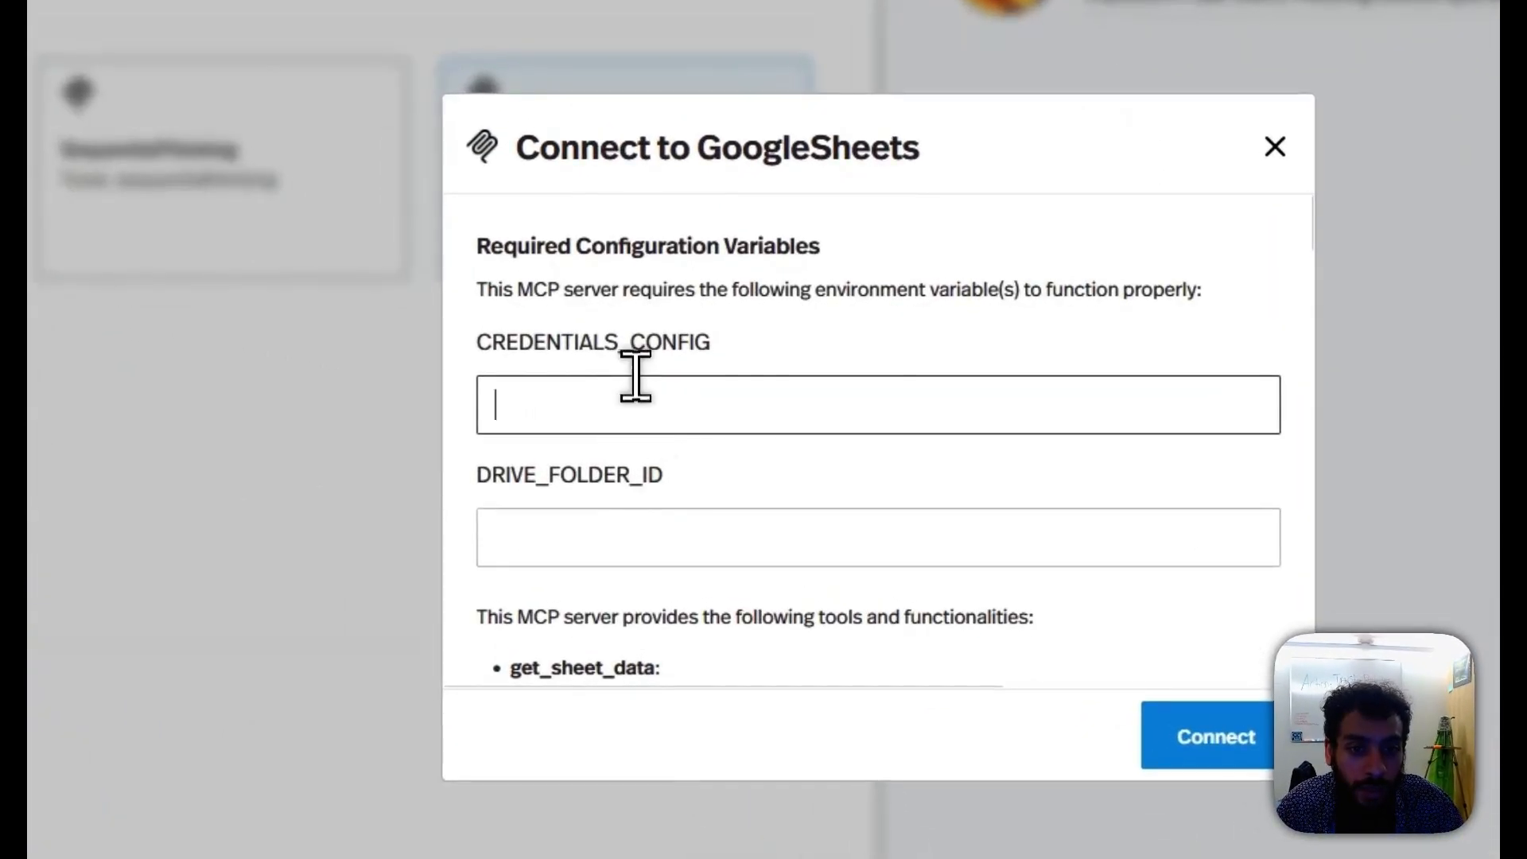
double_click(637, 340)
scroll(764, 554, "down", 5)
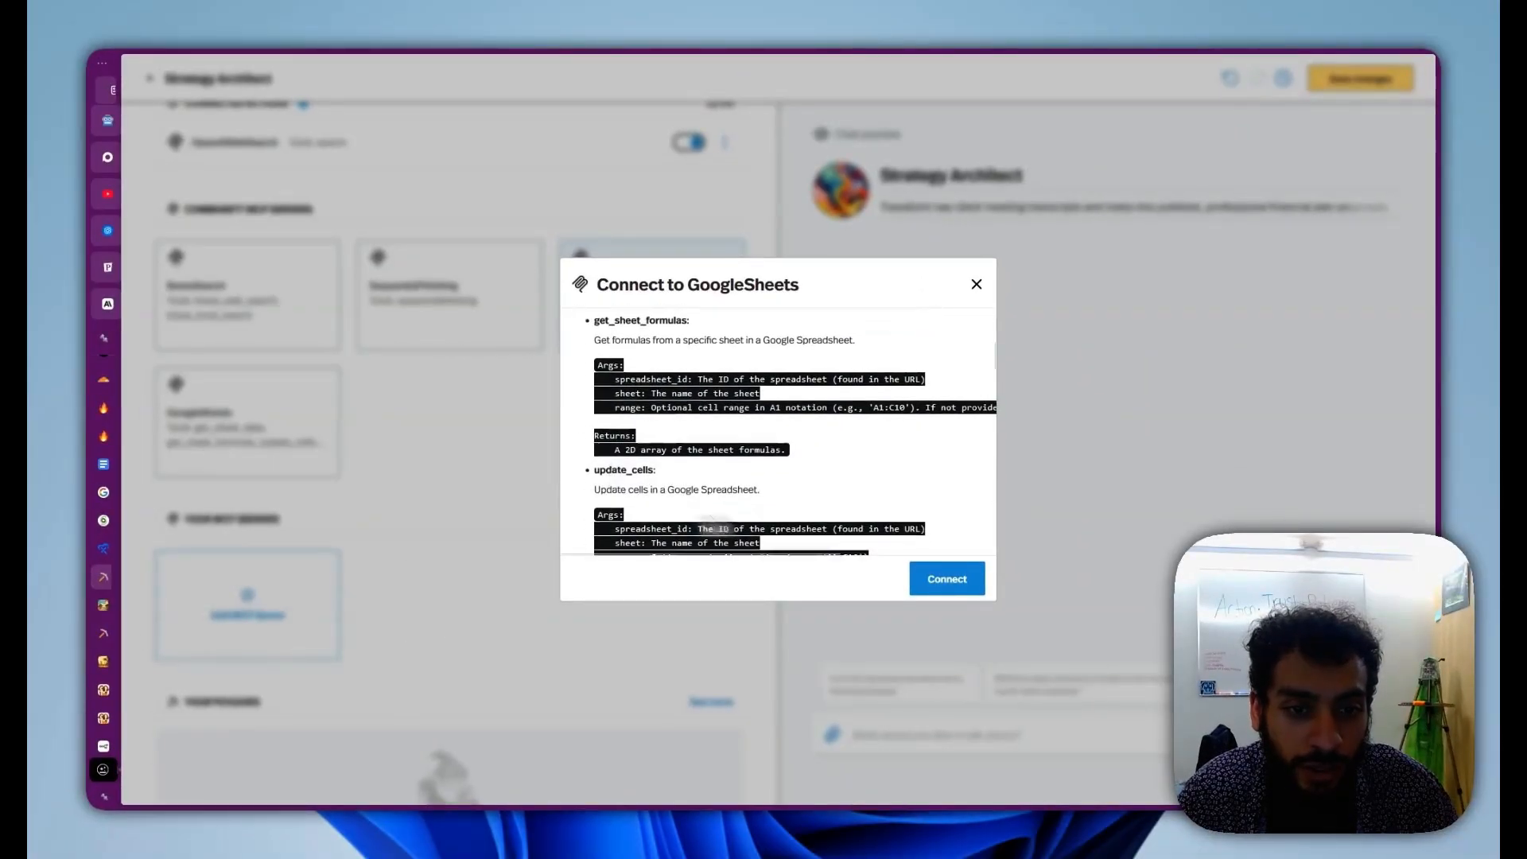
scroll(771, 477, "down", 10)
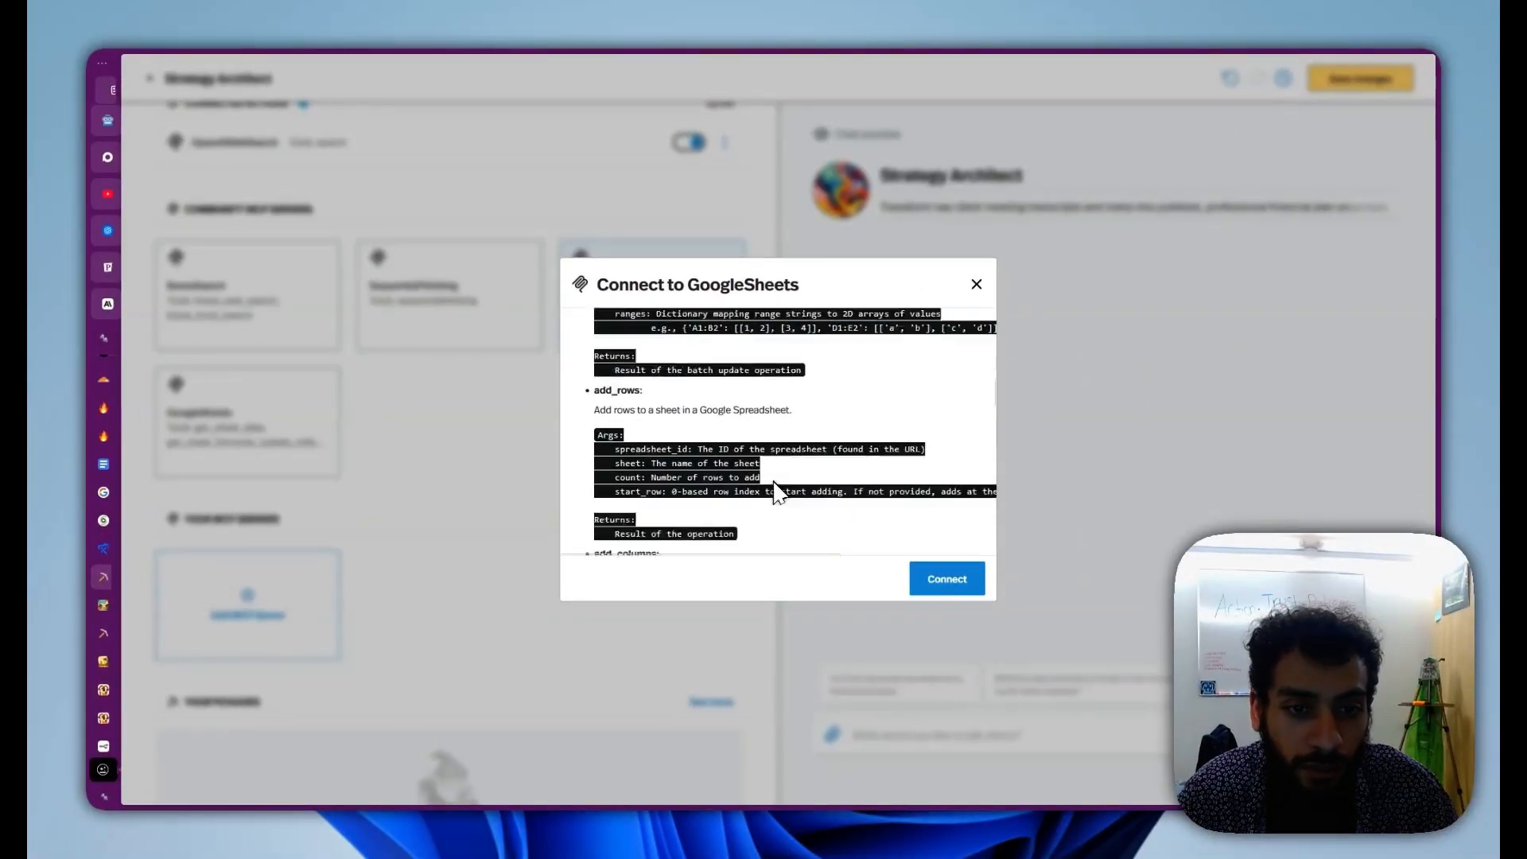
scroll(771, 478, "down", 3)
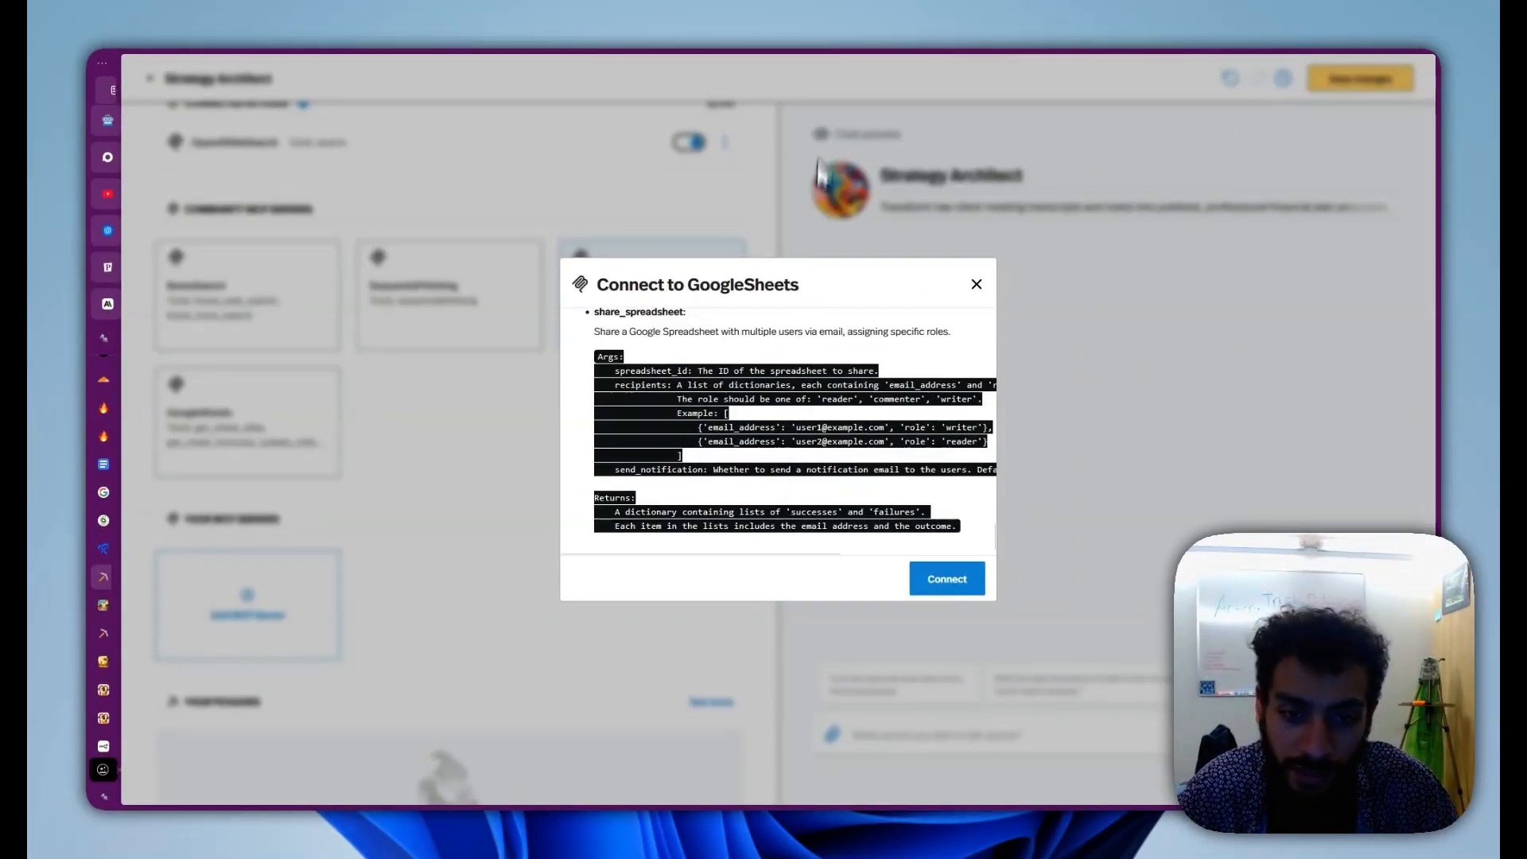
left_click(977, 284)
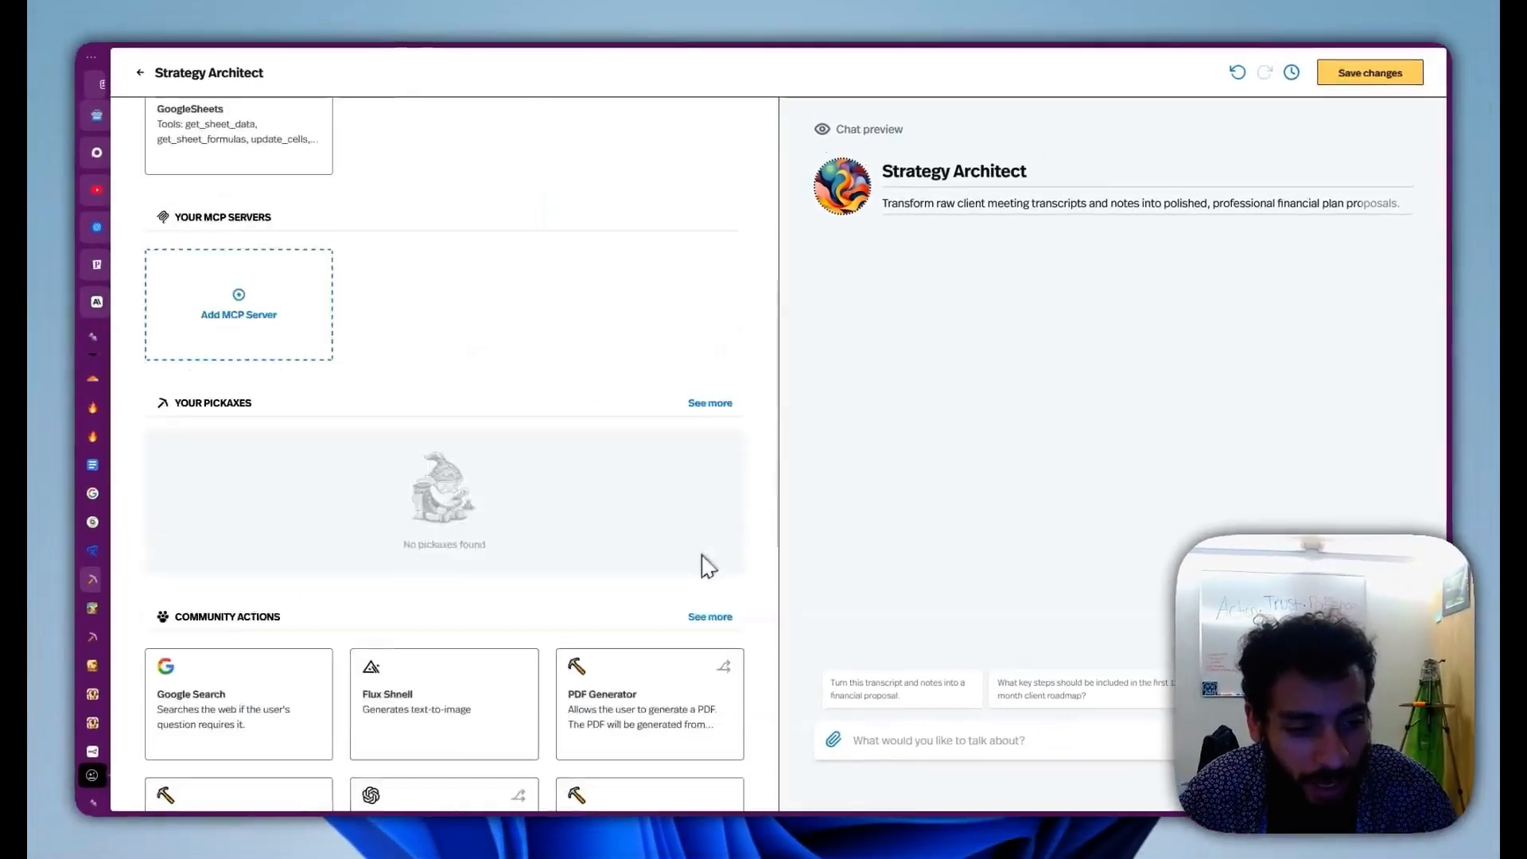
scroll(466, 817, "down", 8)
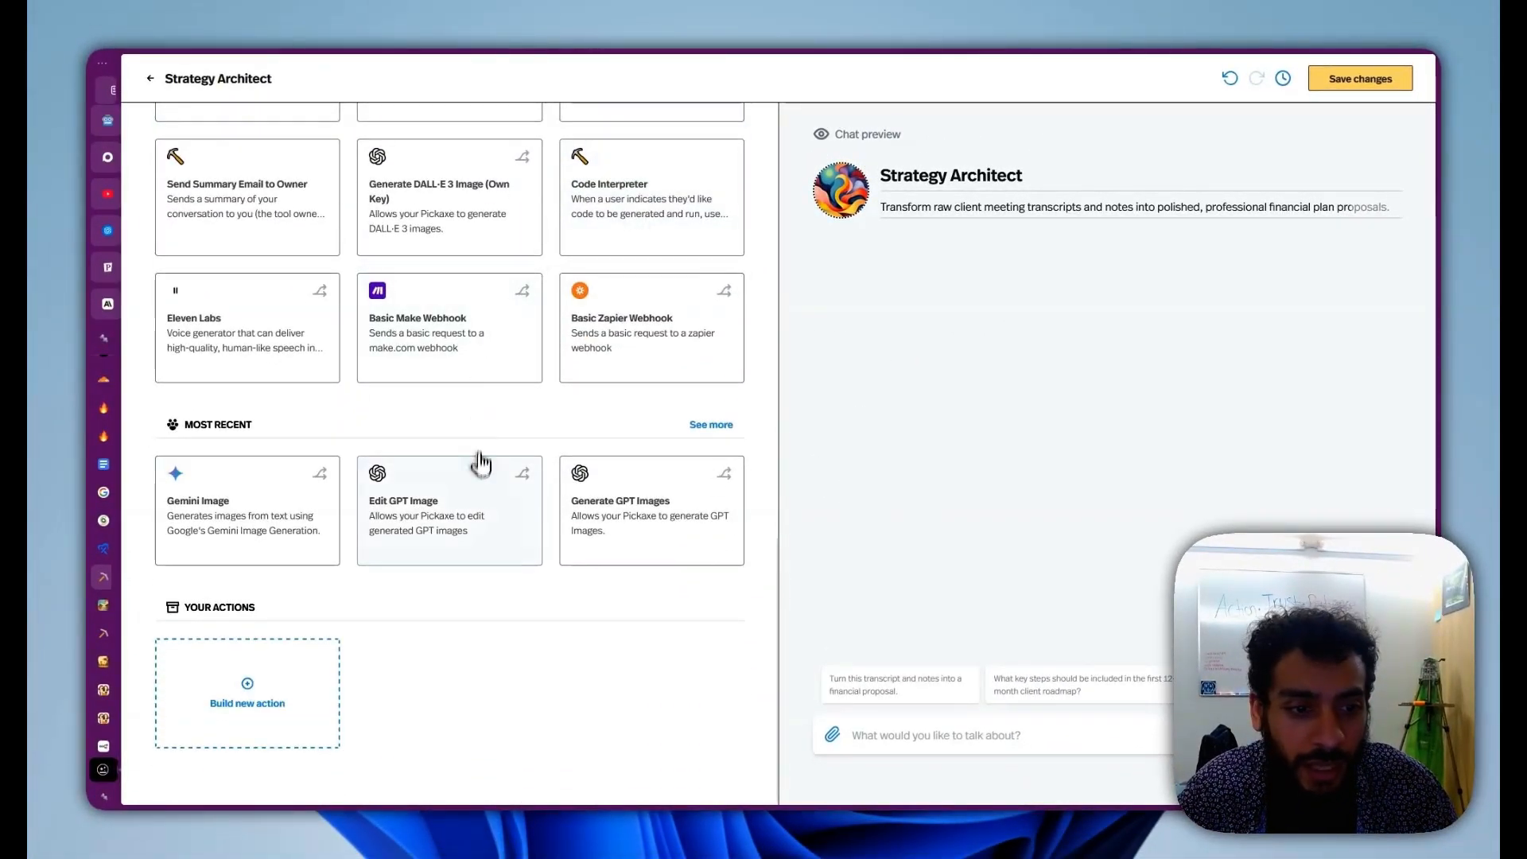
scroll(477, 453, "up", 10)
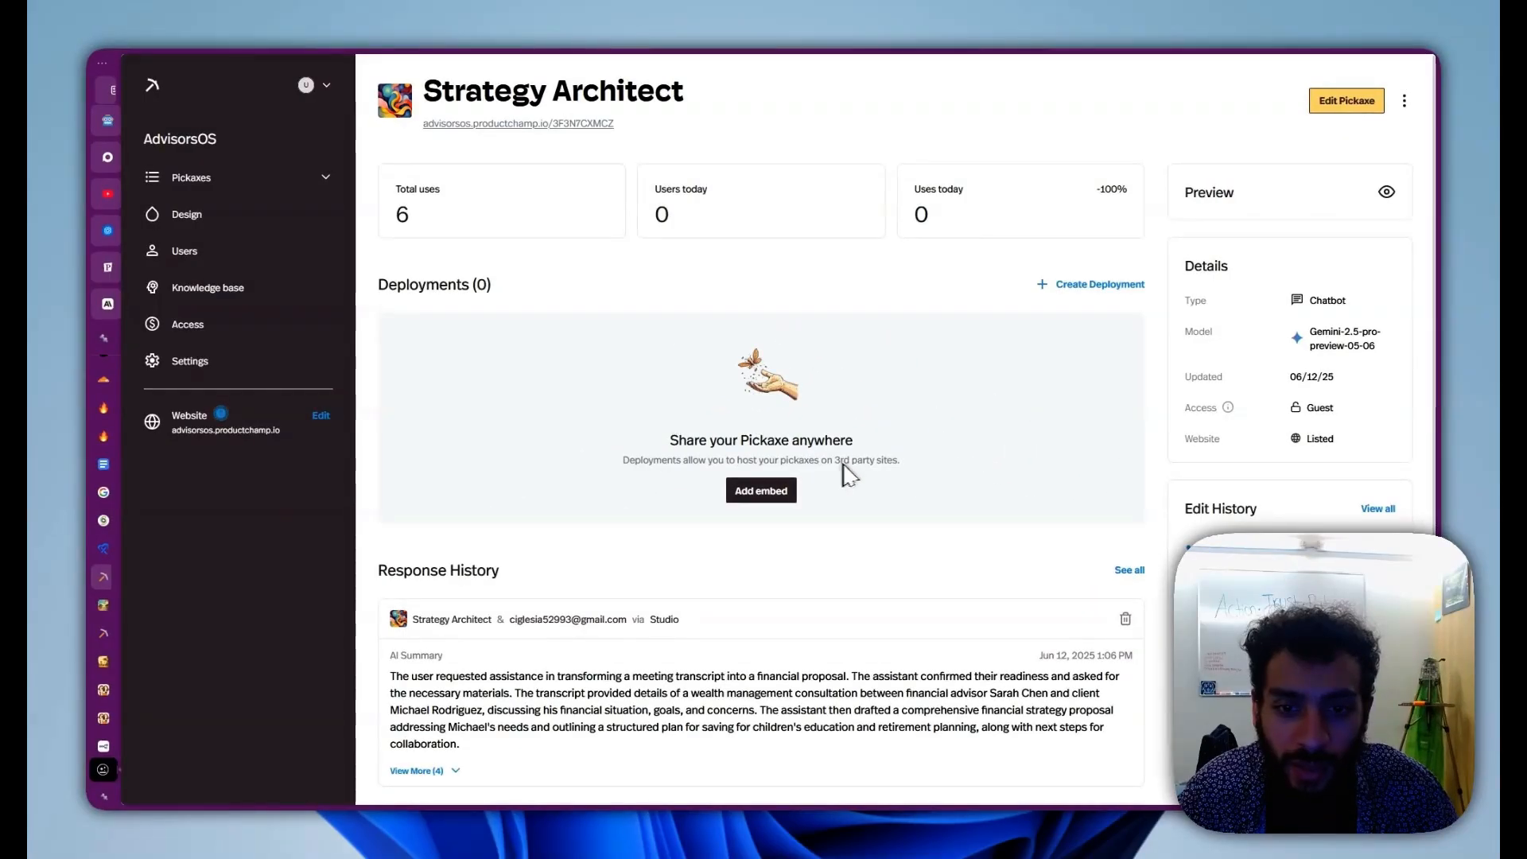
Step: Add an embed deployment for Strategy Architect, turn on White label, and review its size, access and design settings
left_click(774, 495)
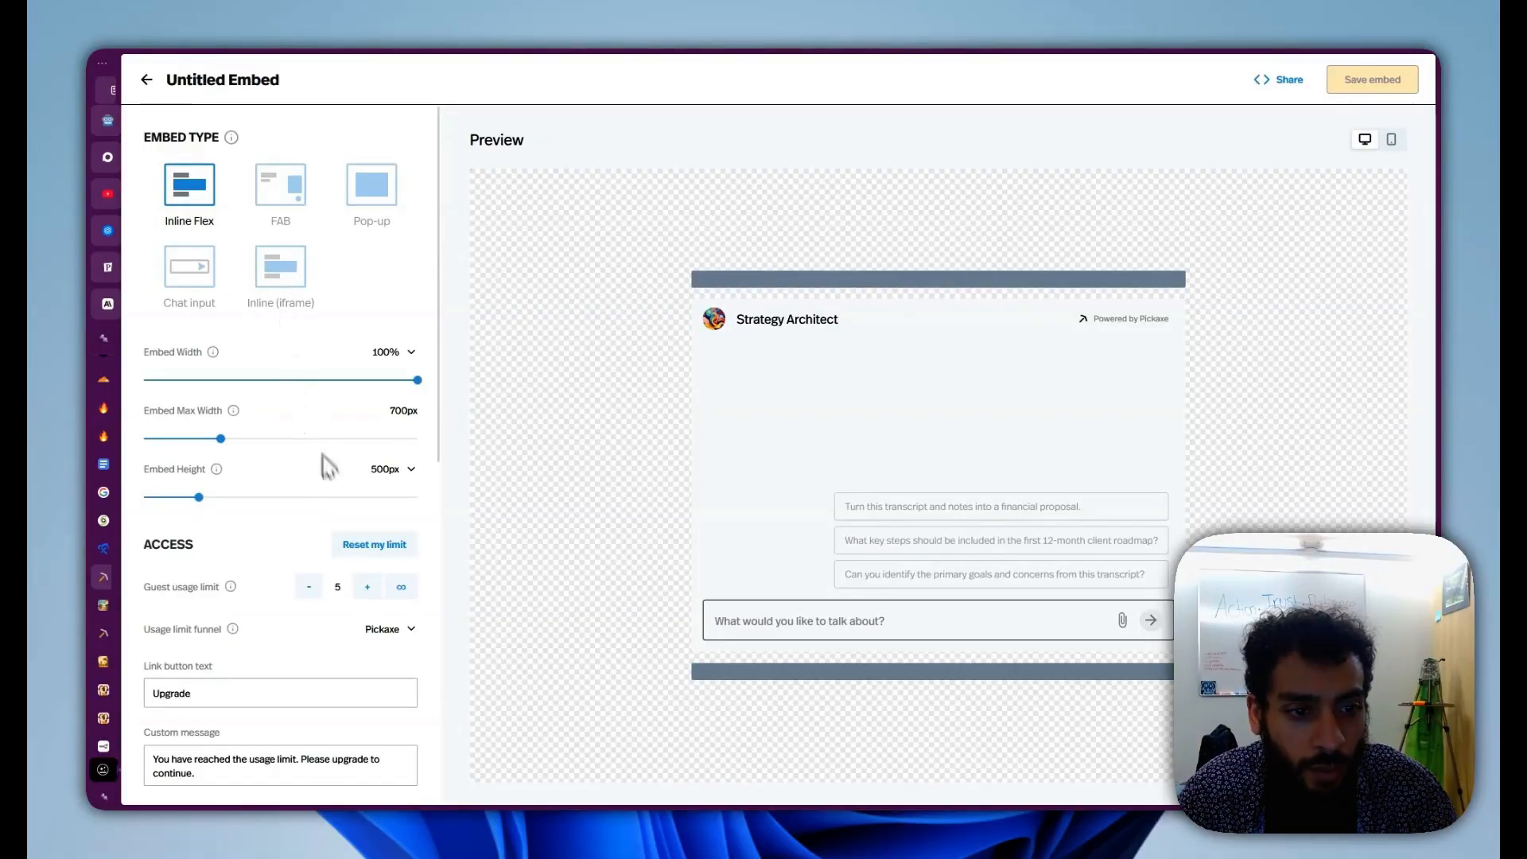
scroll(310, 568, "down", 5)
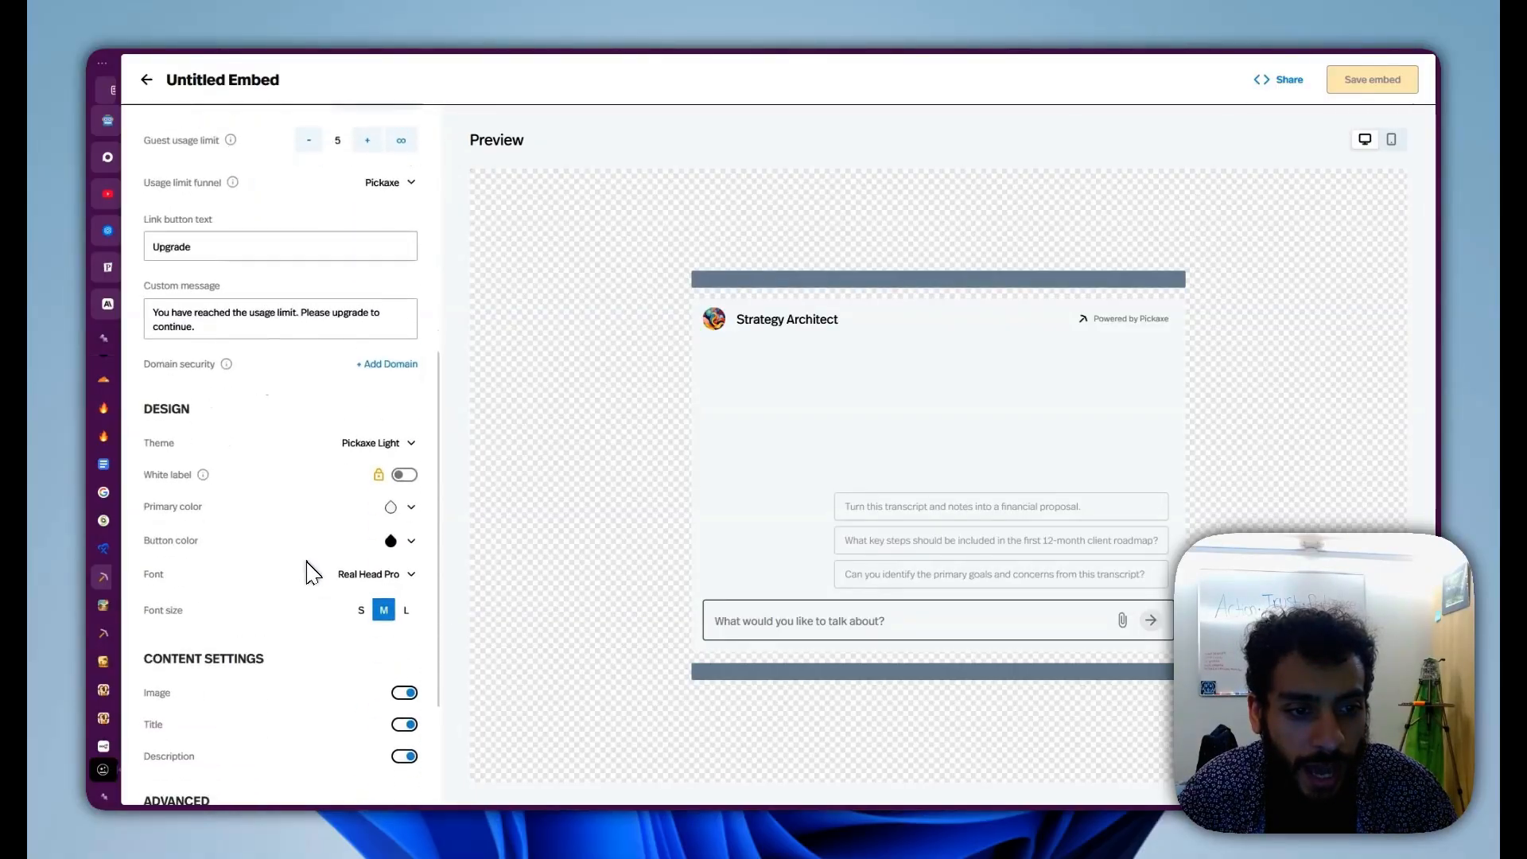
left_click(404, 549)
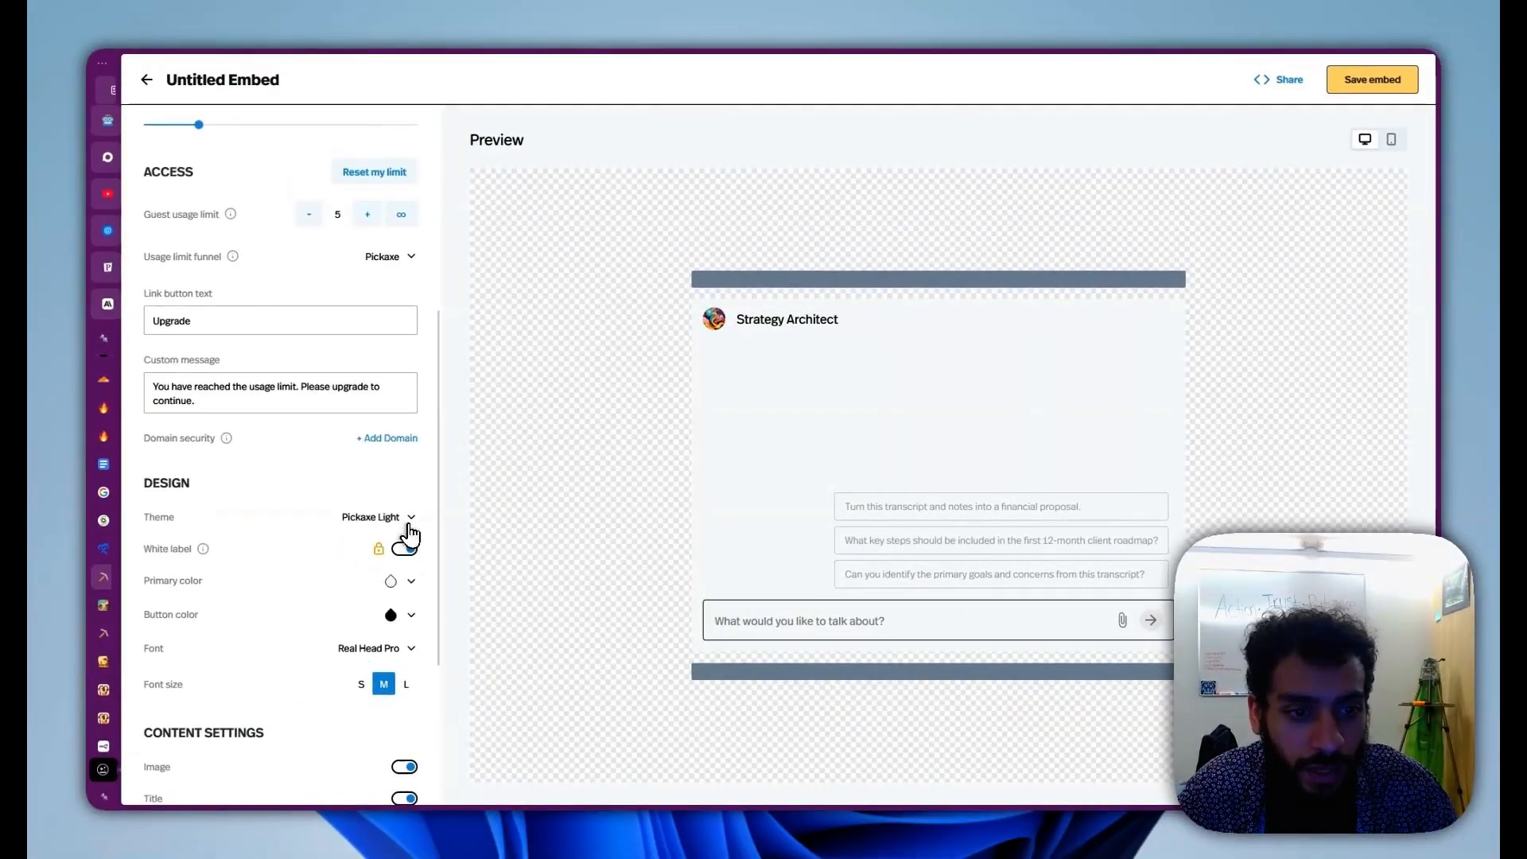
scroll(342, 535, "down", 3)
scroll(342, 535, "up", 3)
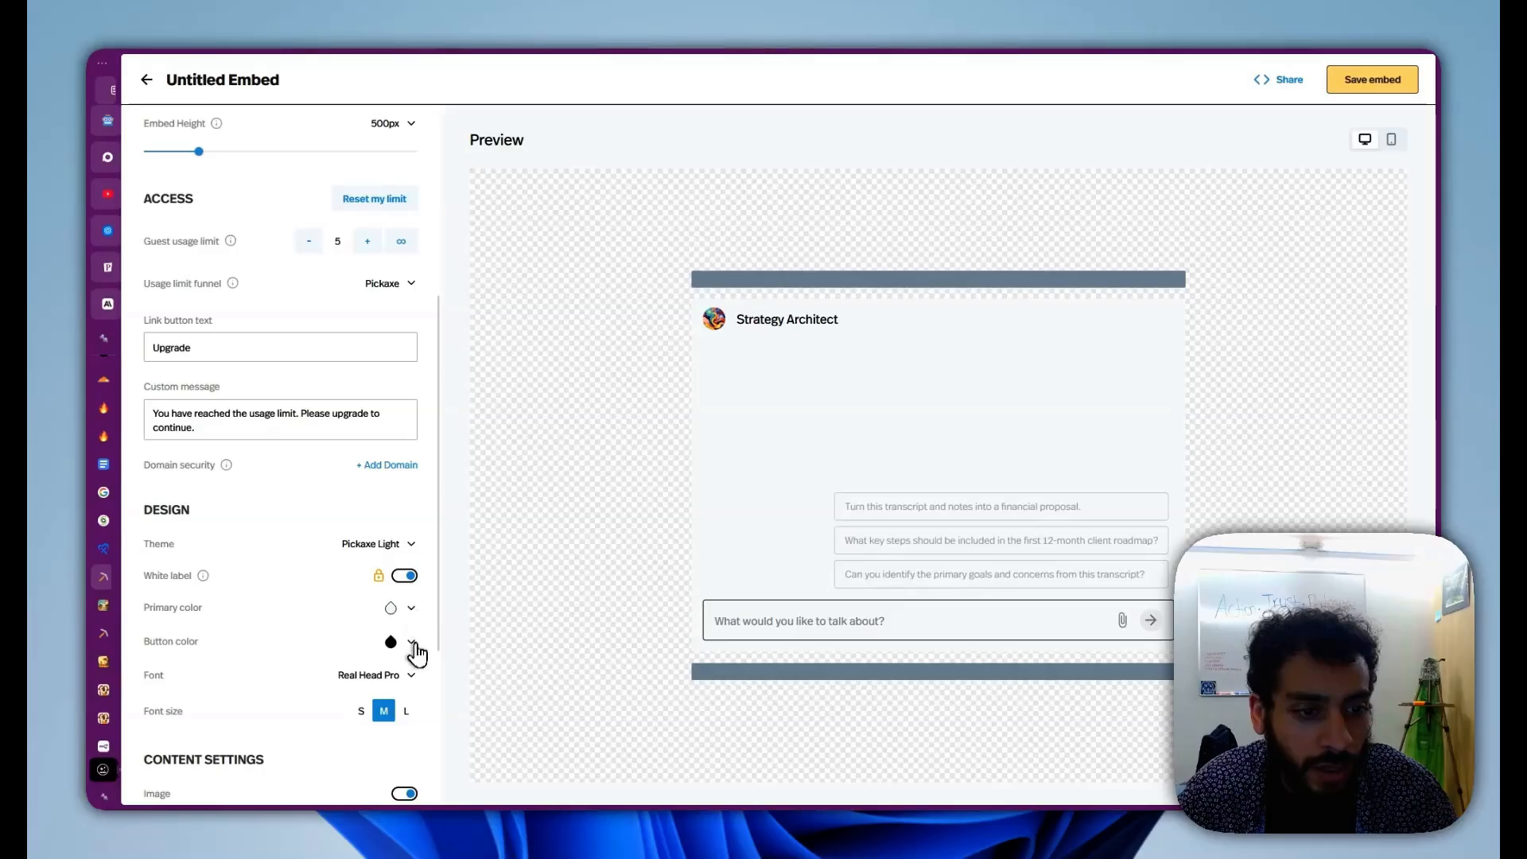
scroll(380, 580, "up", 4)
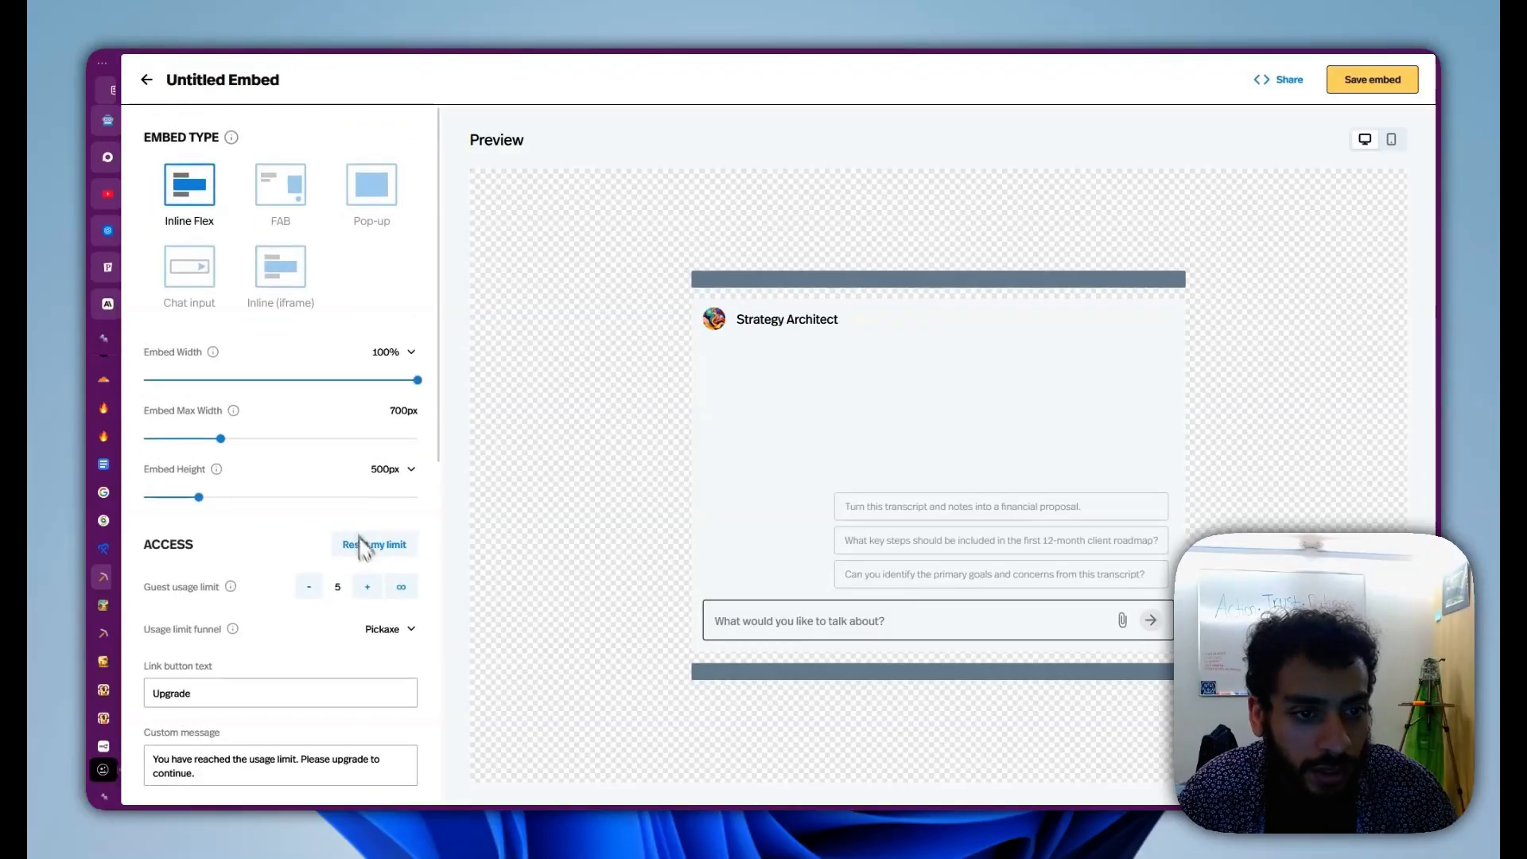
scroll(334, 463, "down", 7)
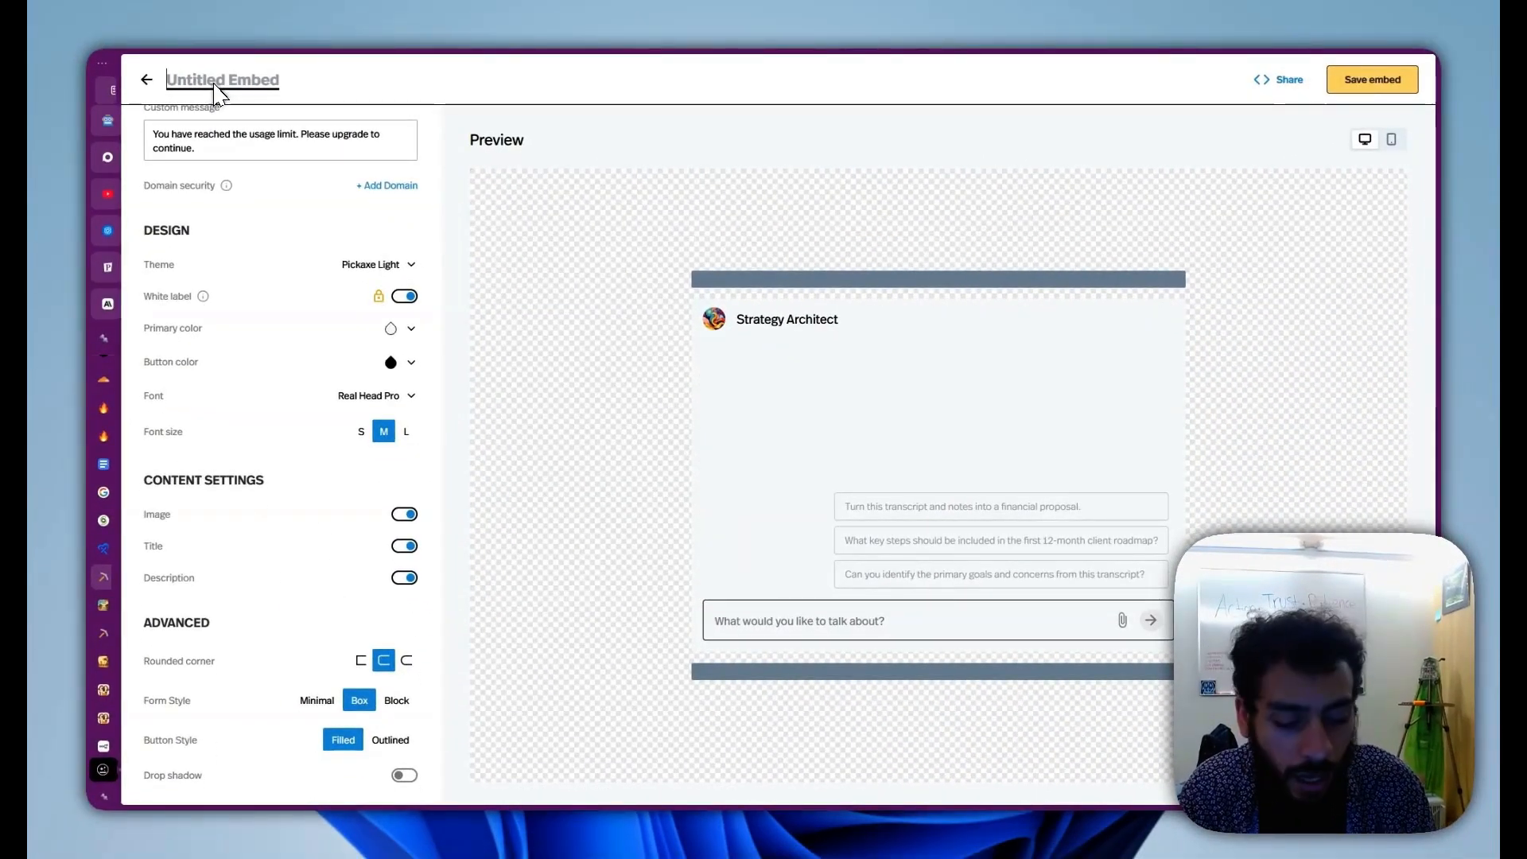
Step: Rename the embed as Inline Embed
left_click(217, 83)
type("Inline Embed")
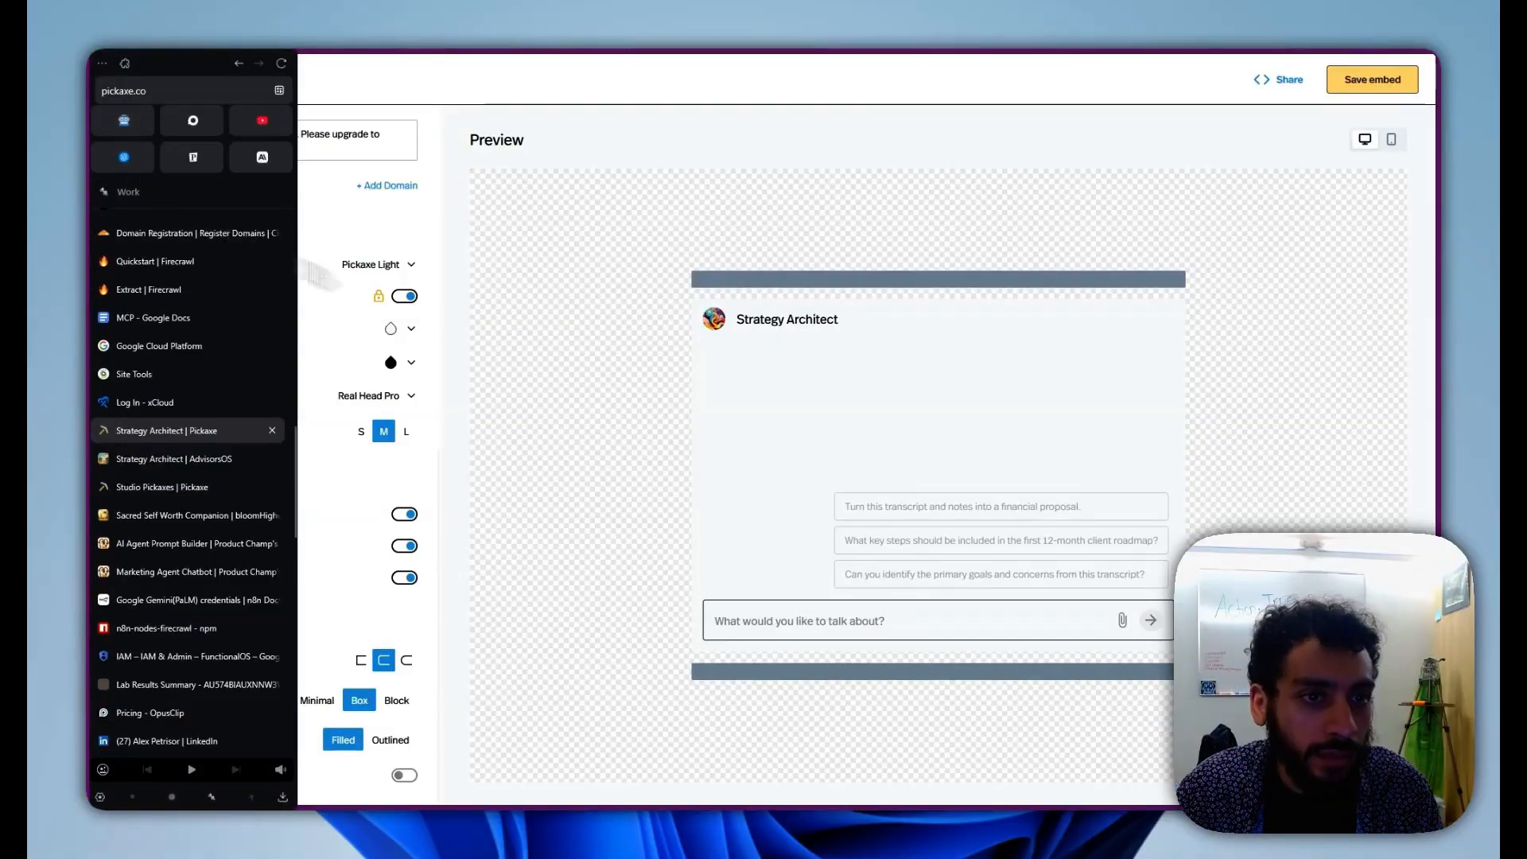
Step: View the choices for the embed's usage limit funnel and review its access and size settings
scroll(421, 283, "up", 3)
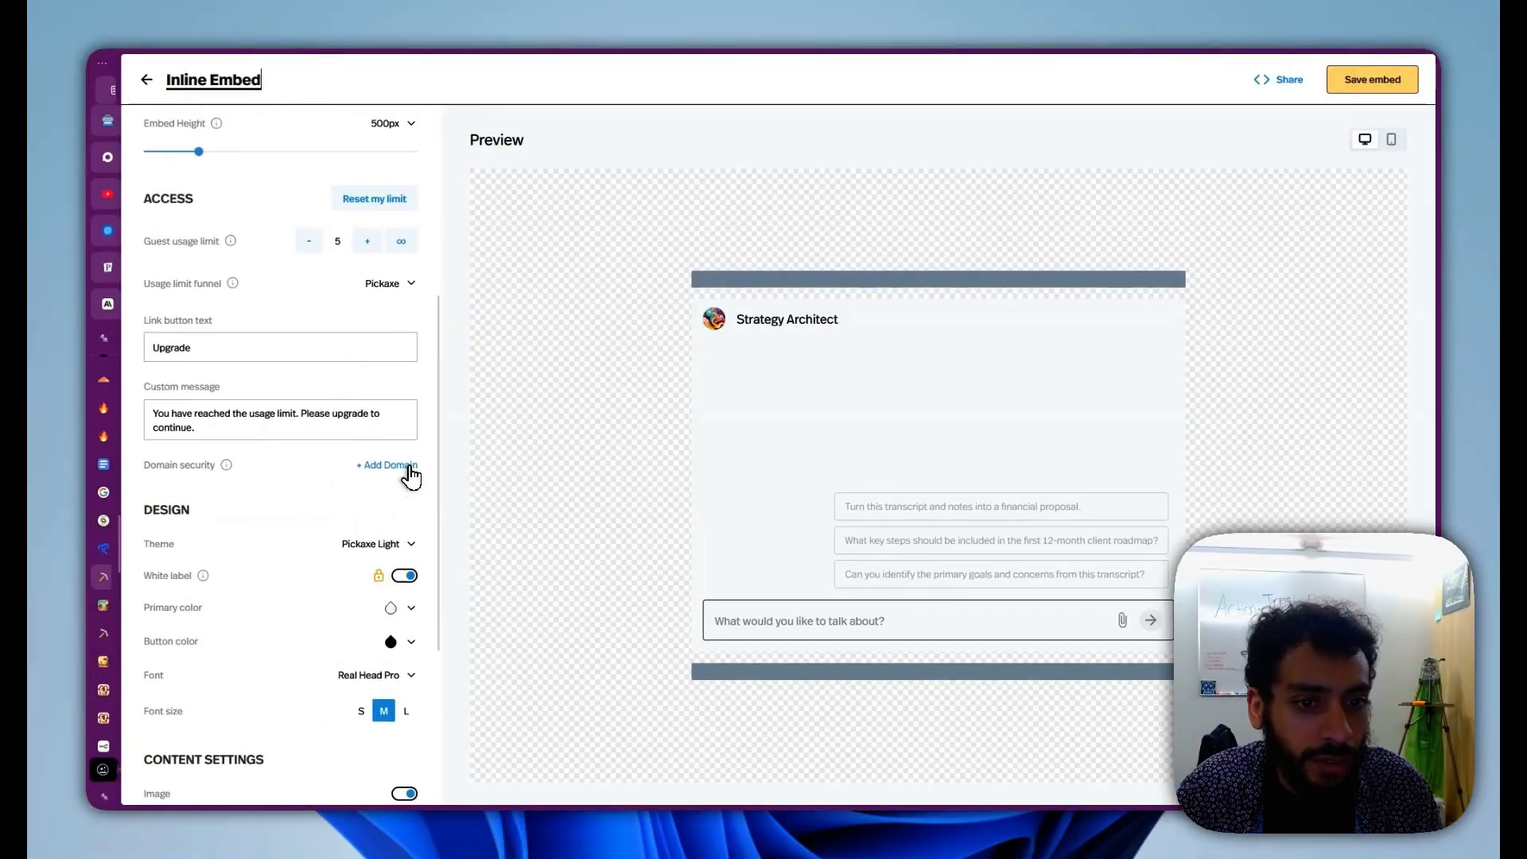
scroll(239, 217, "up", 2)
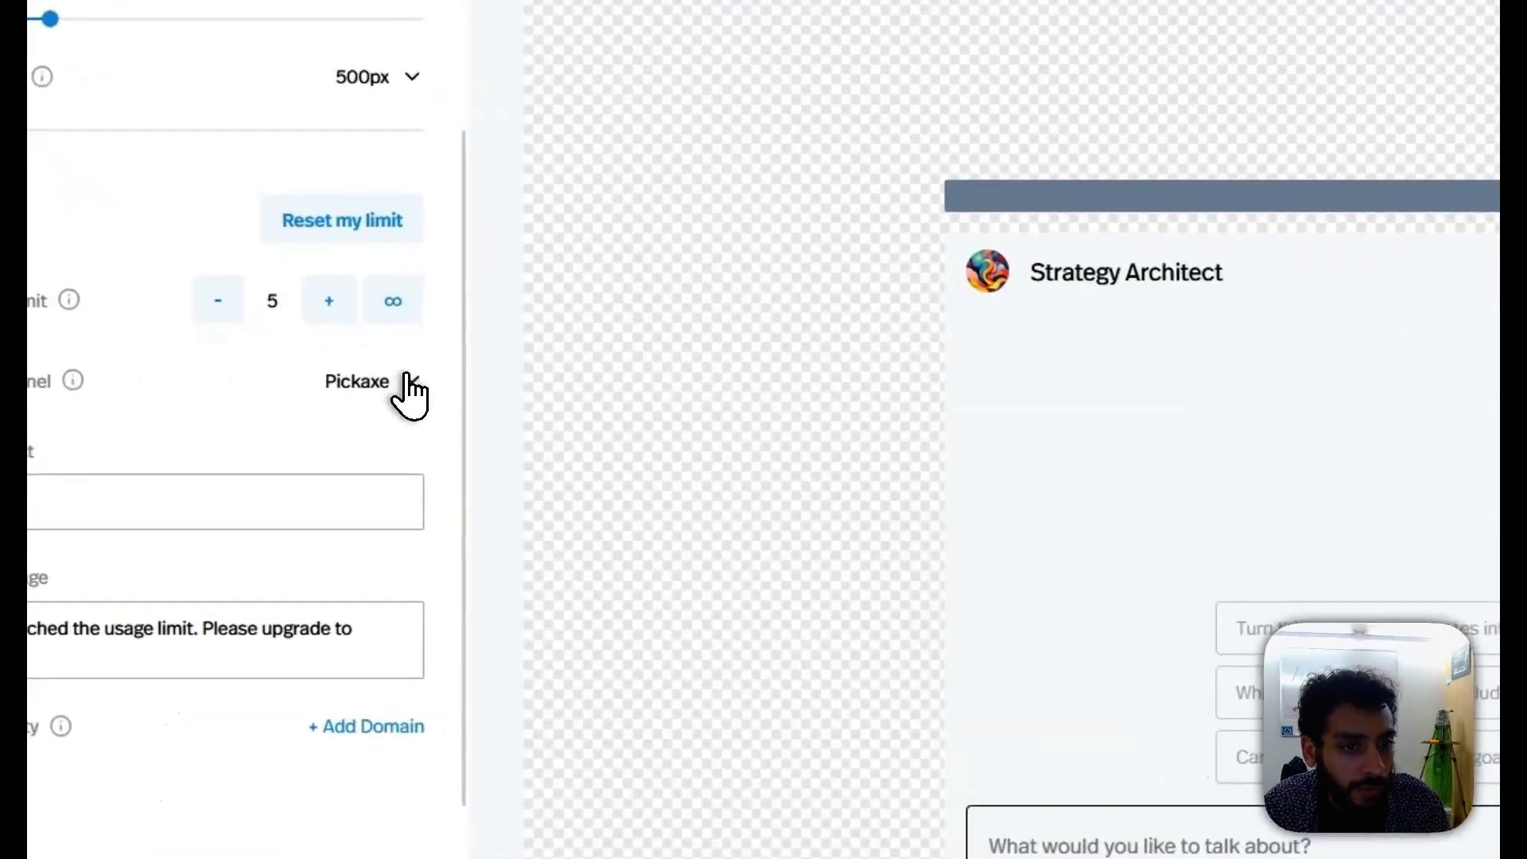
left_click(409, 378)
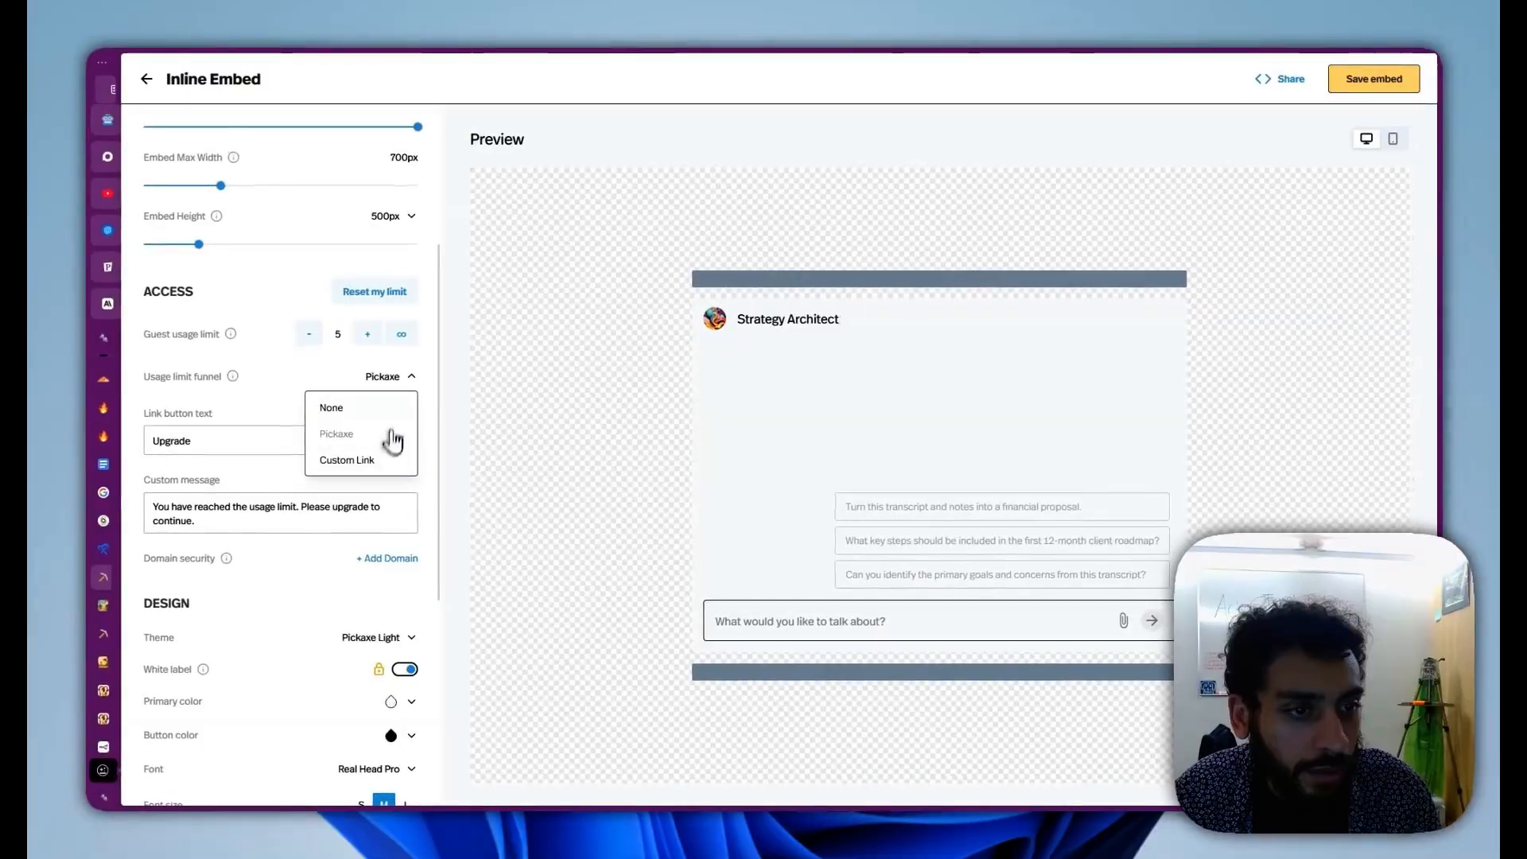
mouse_move(233, 380)
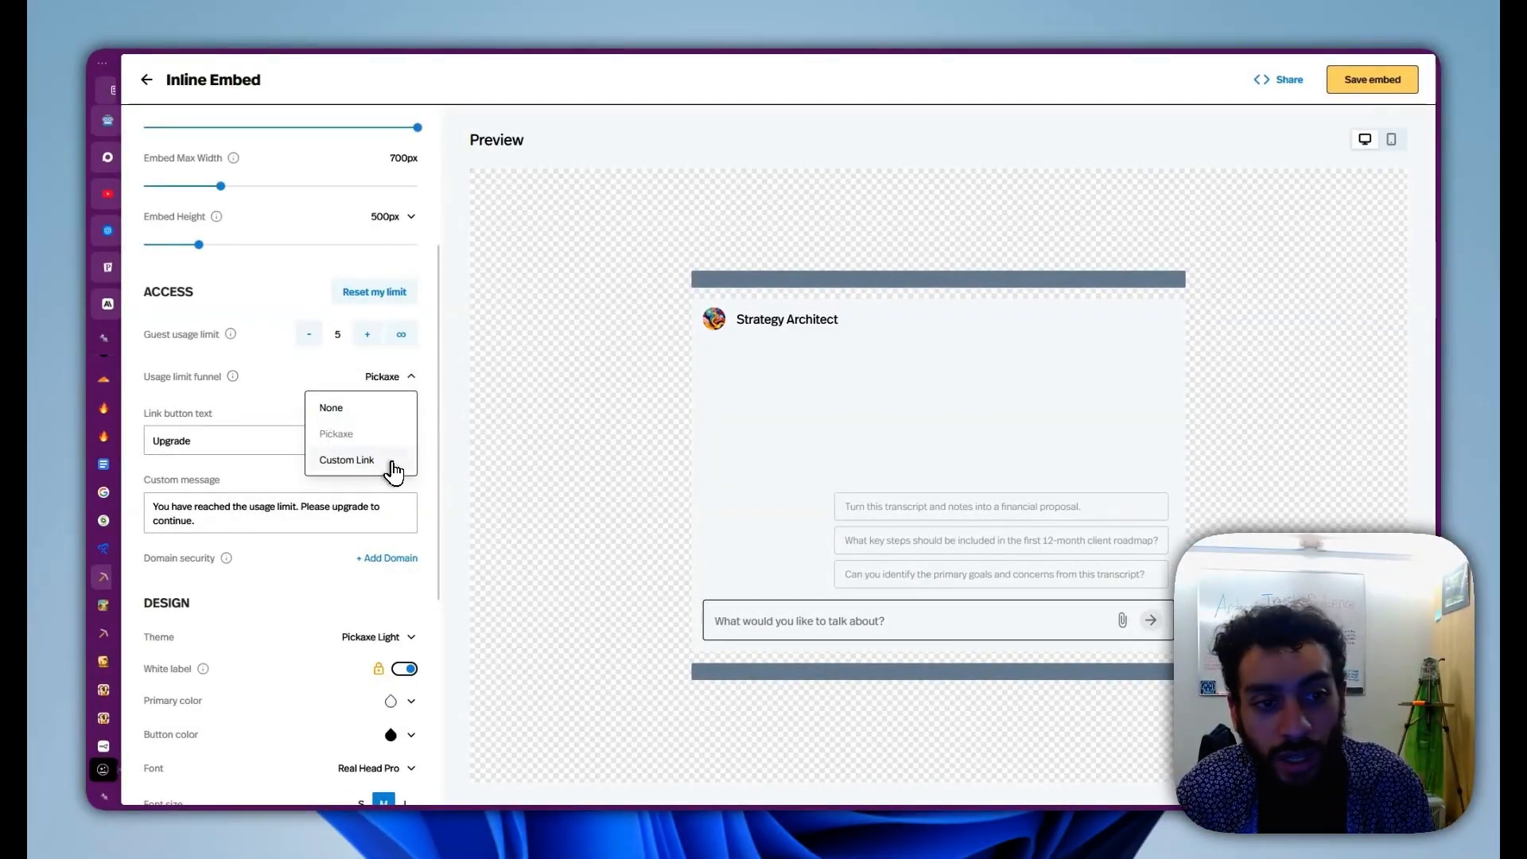
left_click(259, 382)
scroll(260, 380, "up", 1)
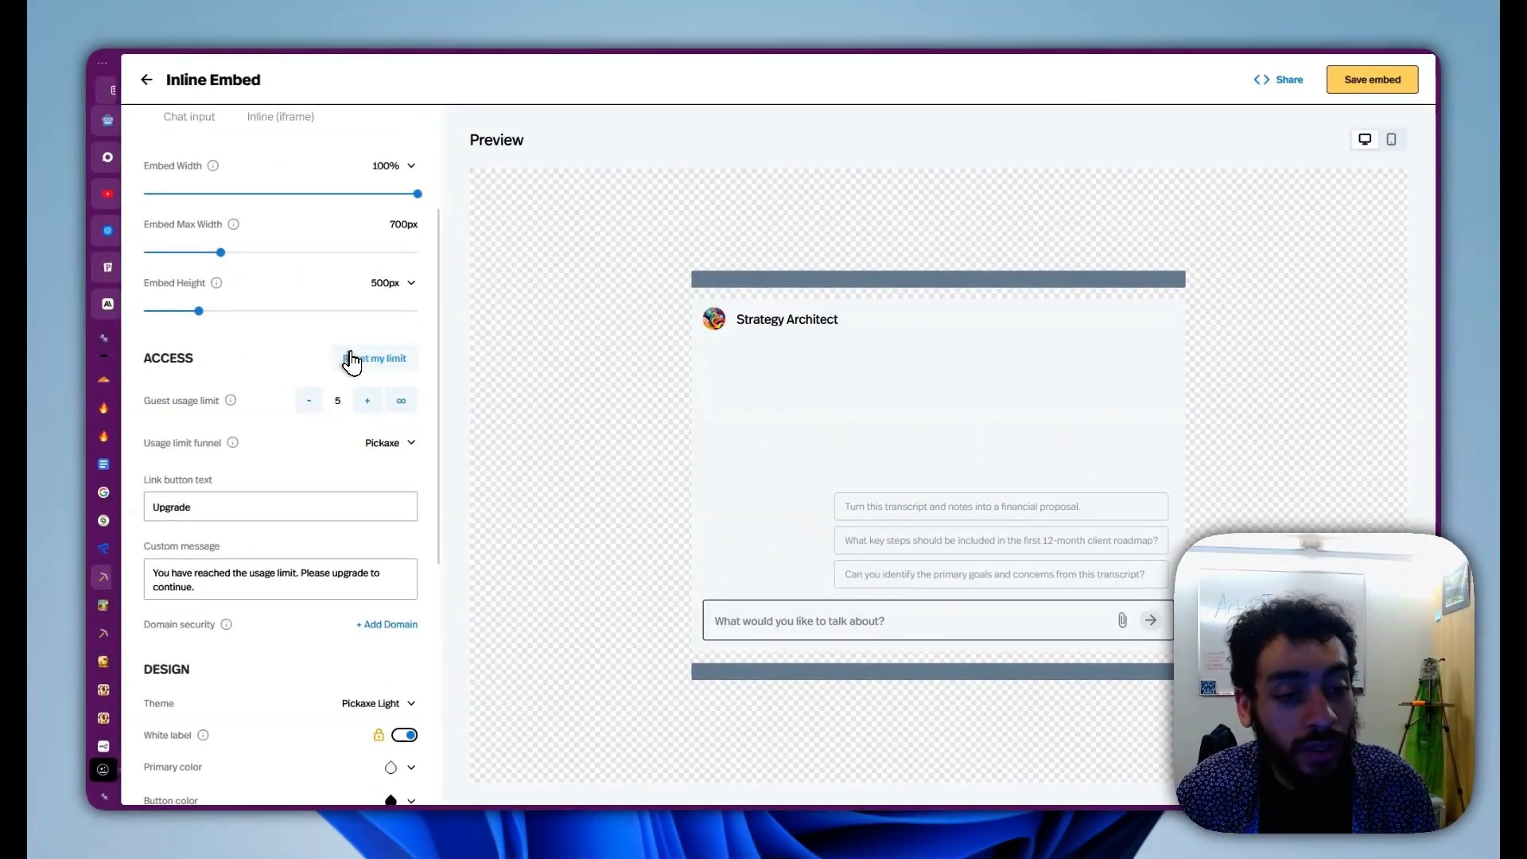
scroll(390, 394, "up", 3)
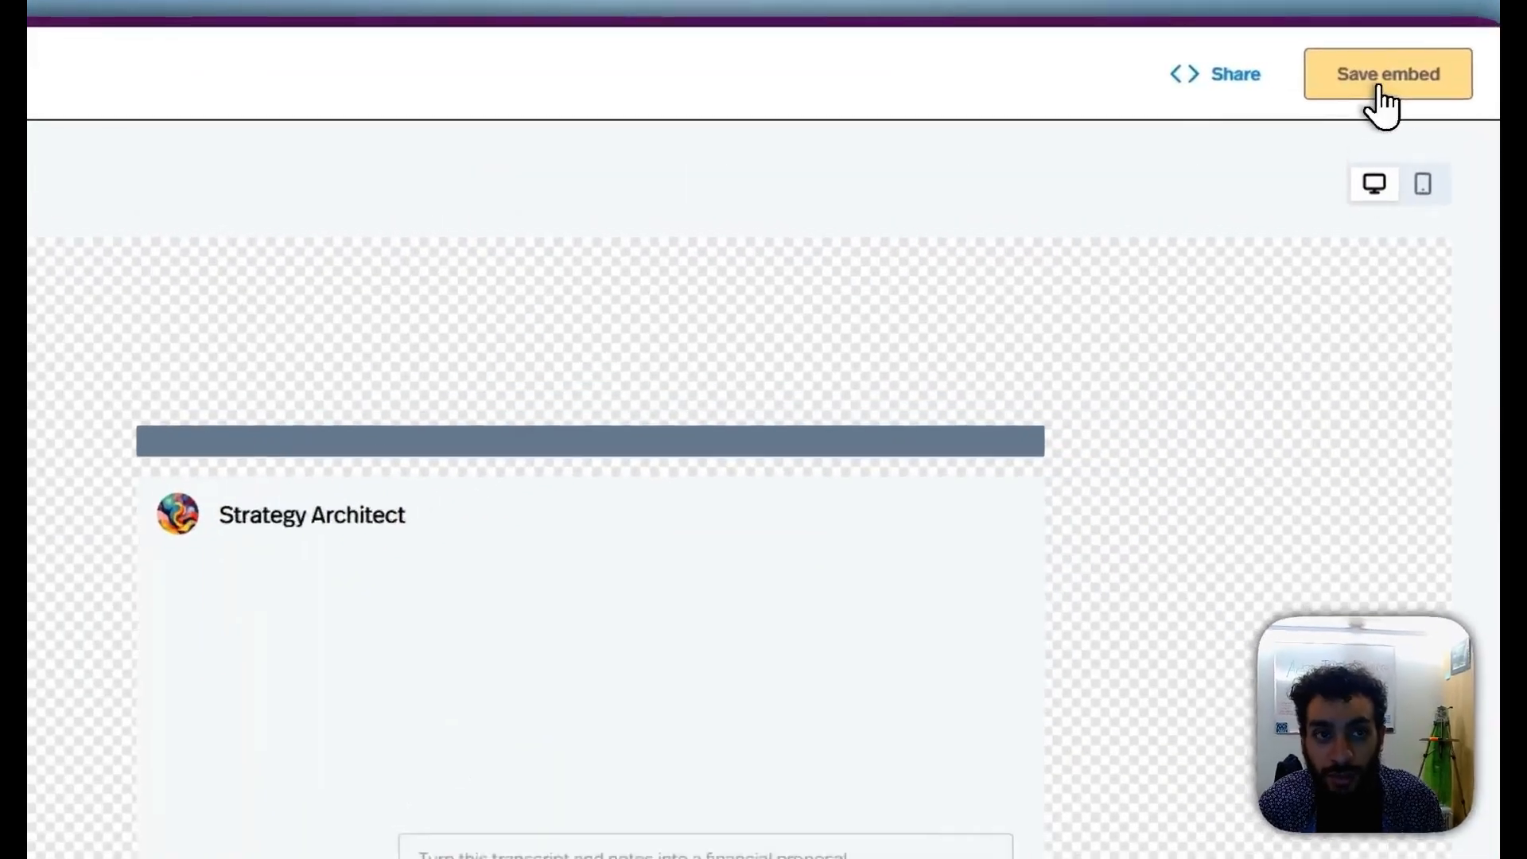
Step: Save the embed and preview it in the mobile layout, returning to the desktop layout
left_click(1368, 83)
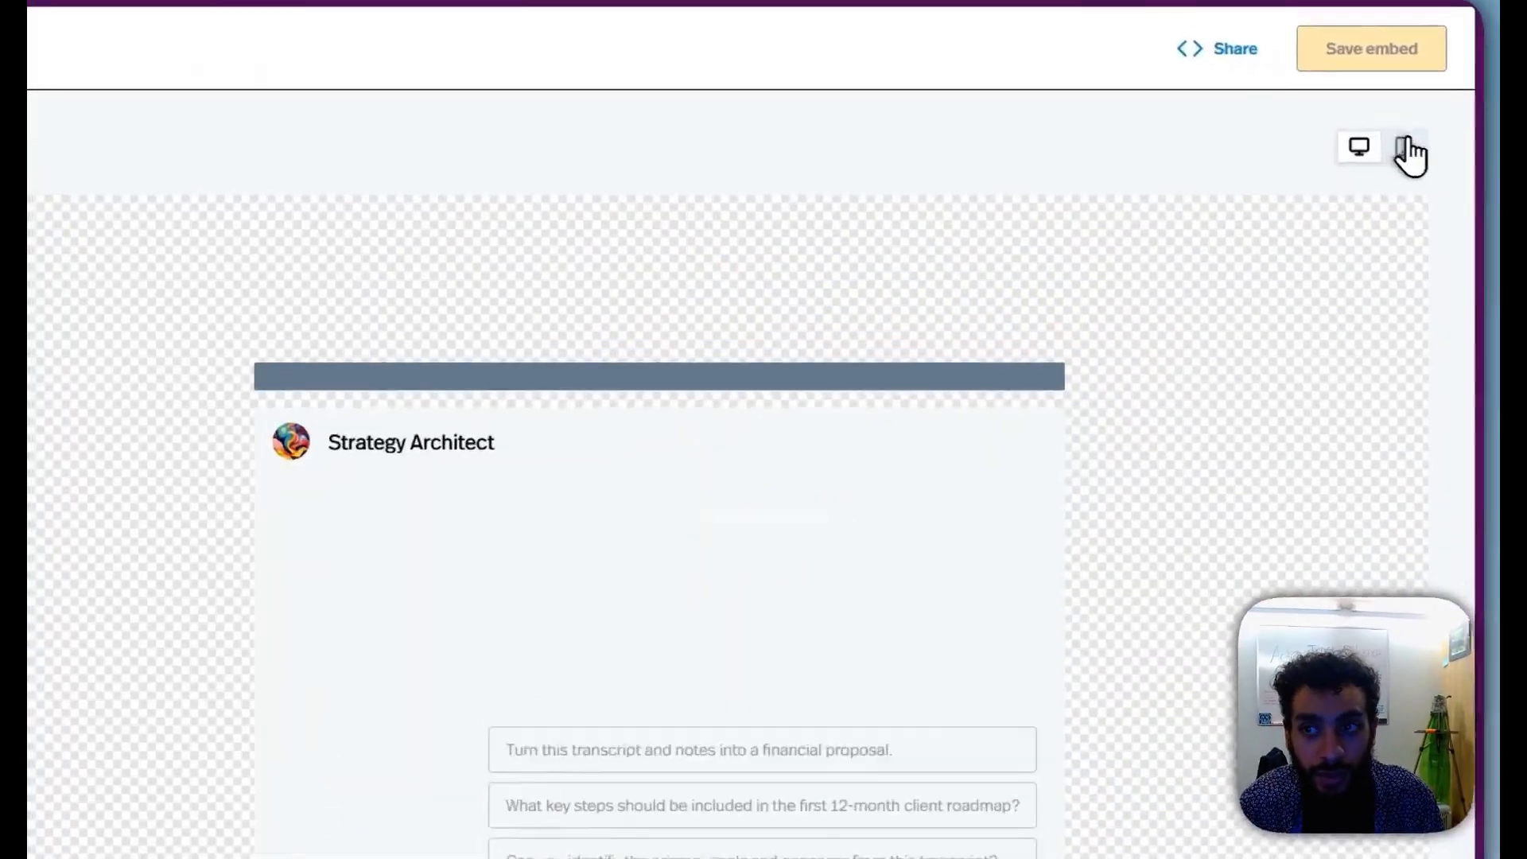
left_click(1407, 151)
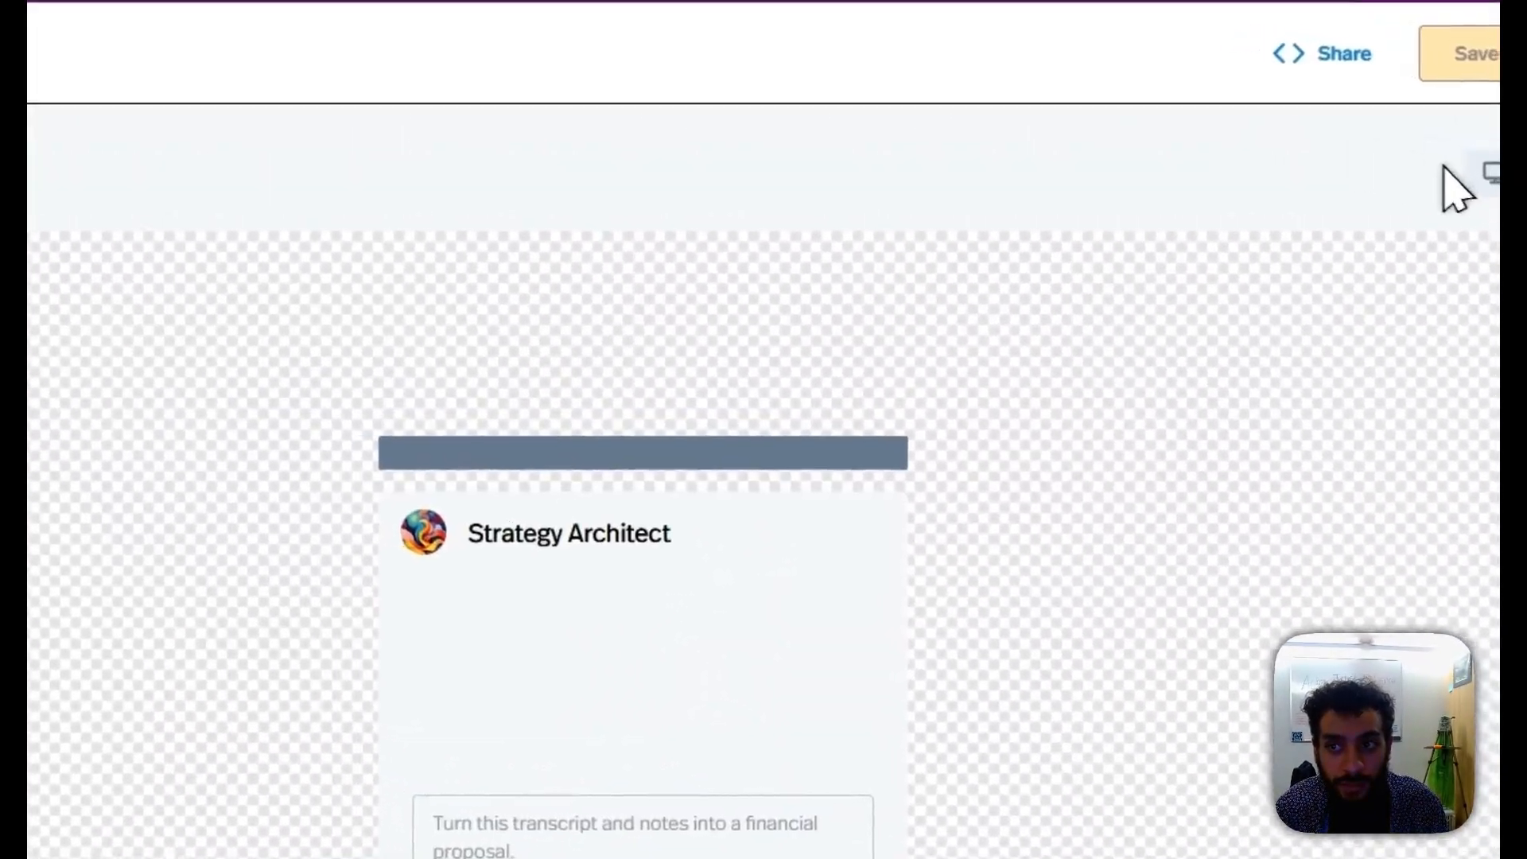
left_click(1489, 172)
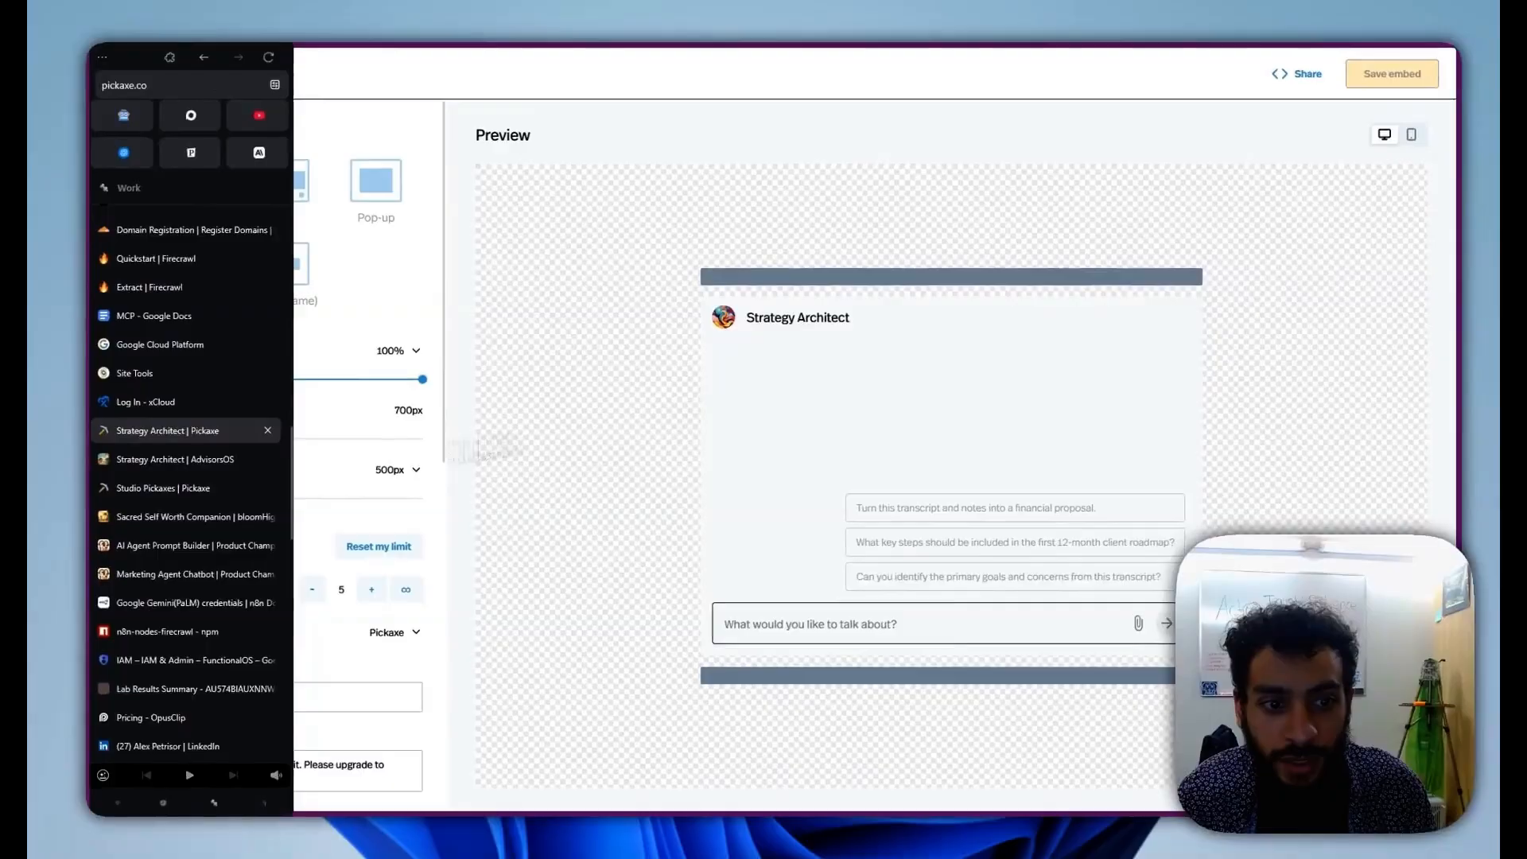
Step: Review the saved embed's settings, reopen it from Strategy Architect's deployments, and return to the overview page
scroll(334, 509, "down", 2)
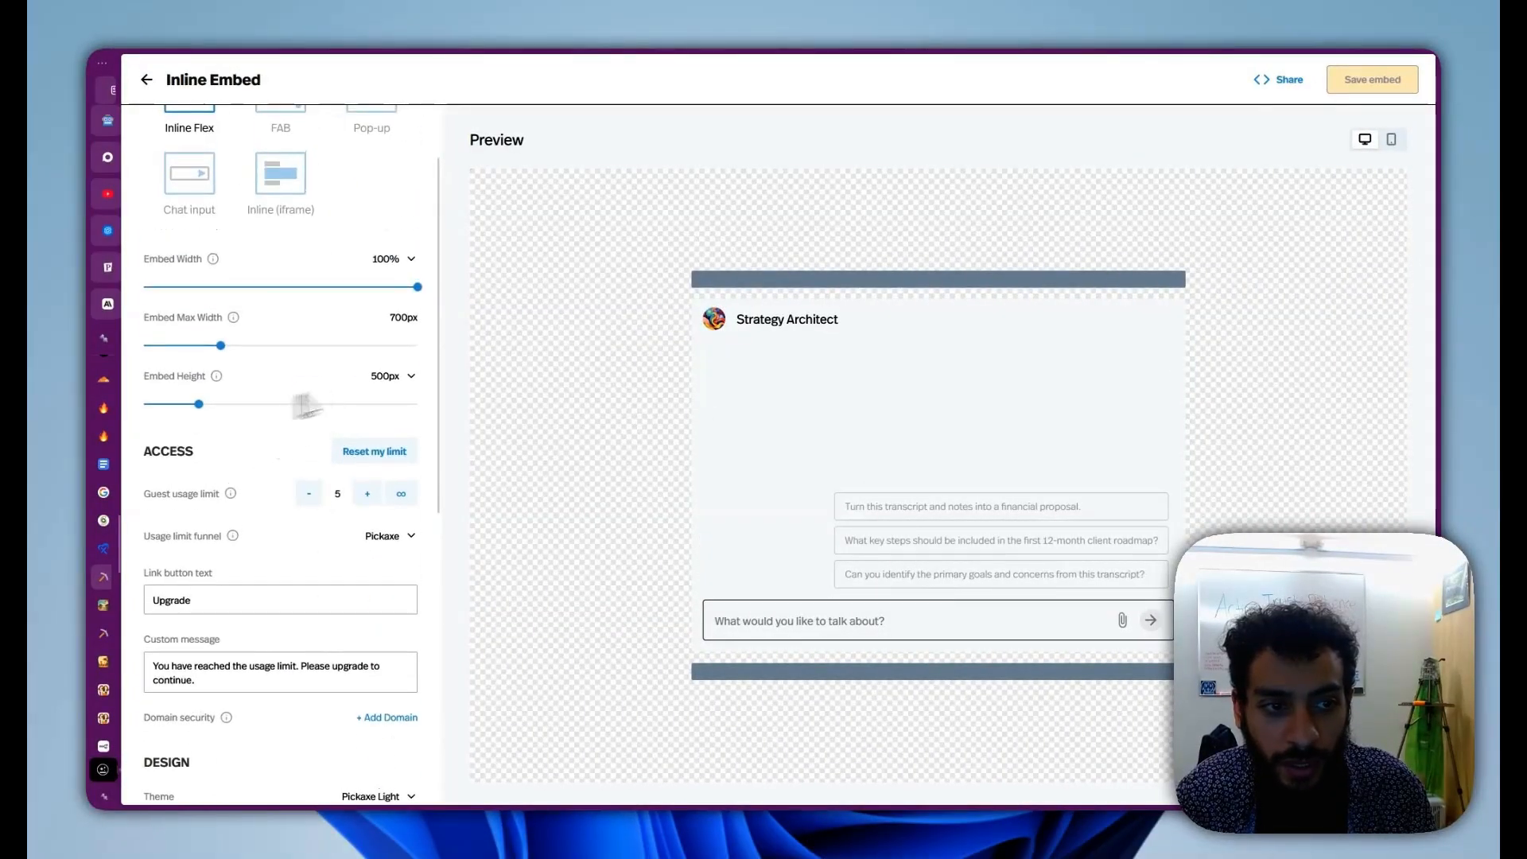
scroll(227, 469, "down", 6)
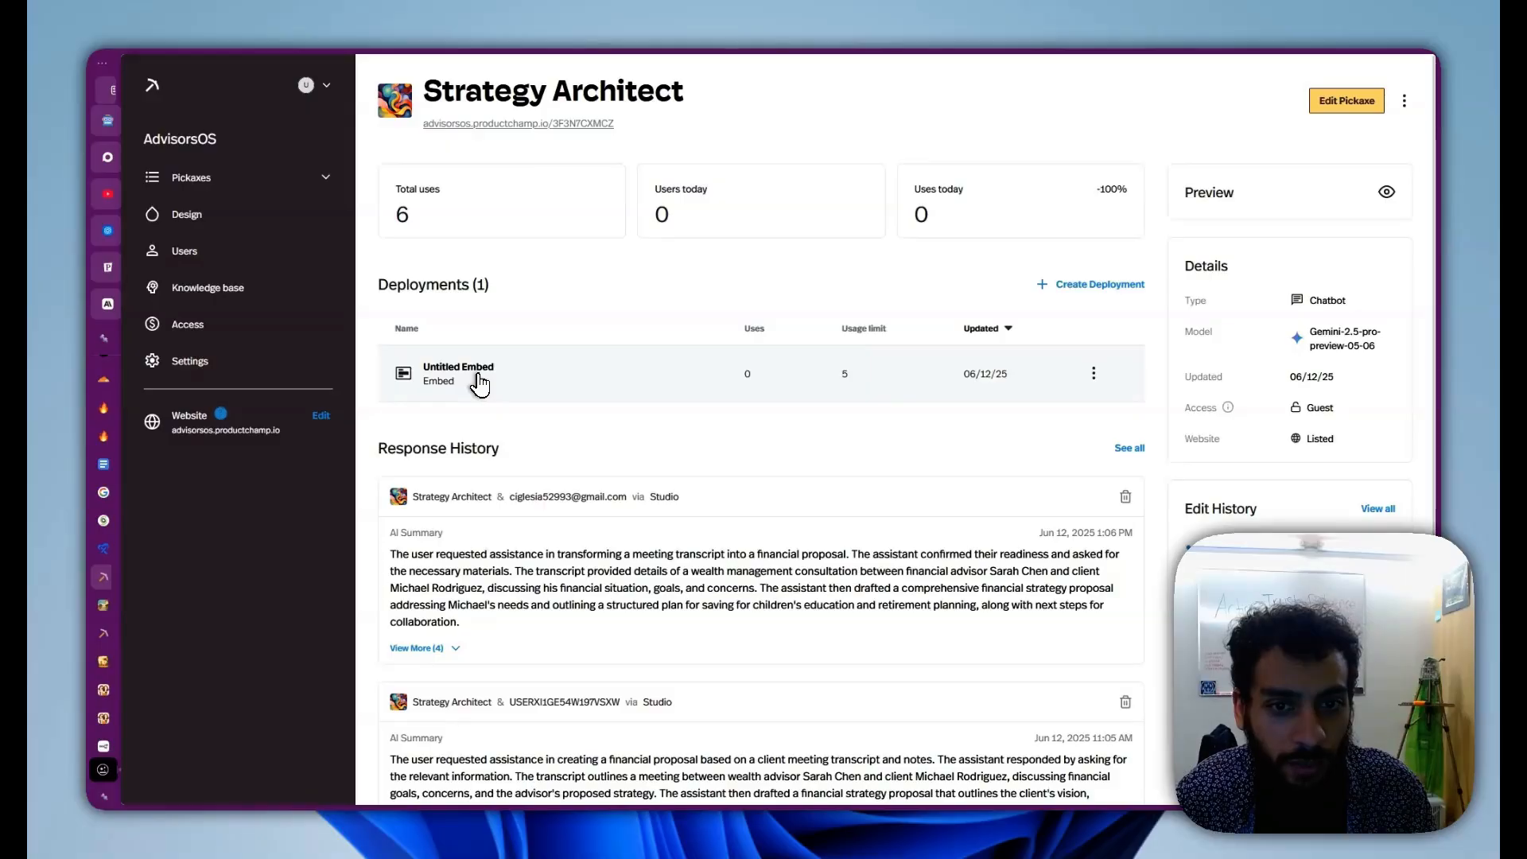
left_click(476, 385)
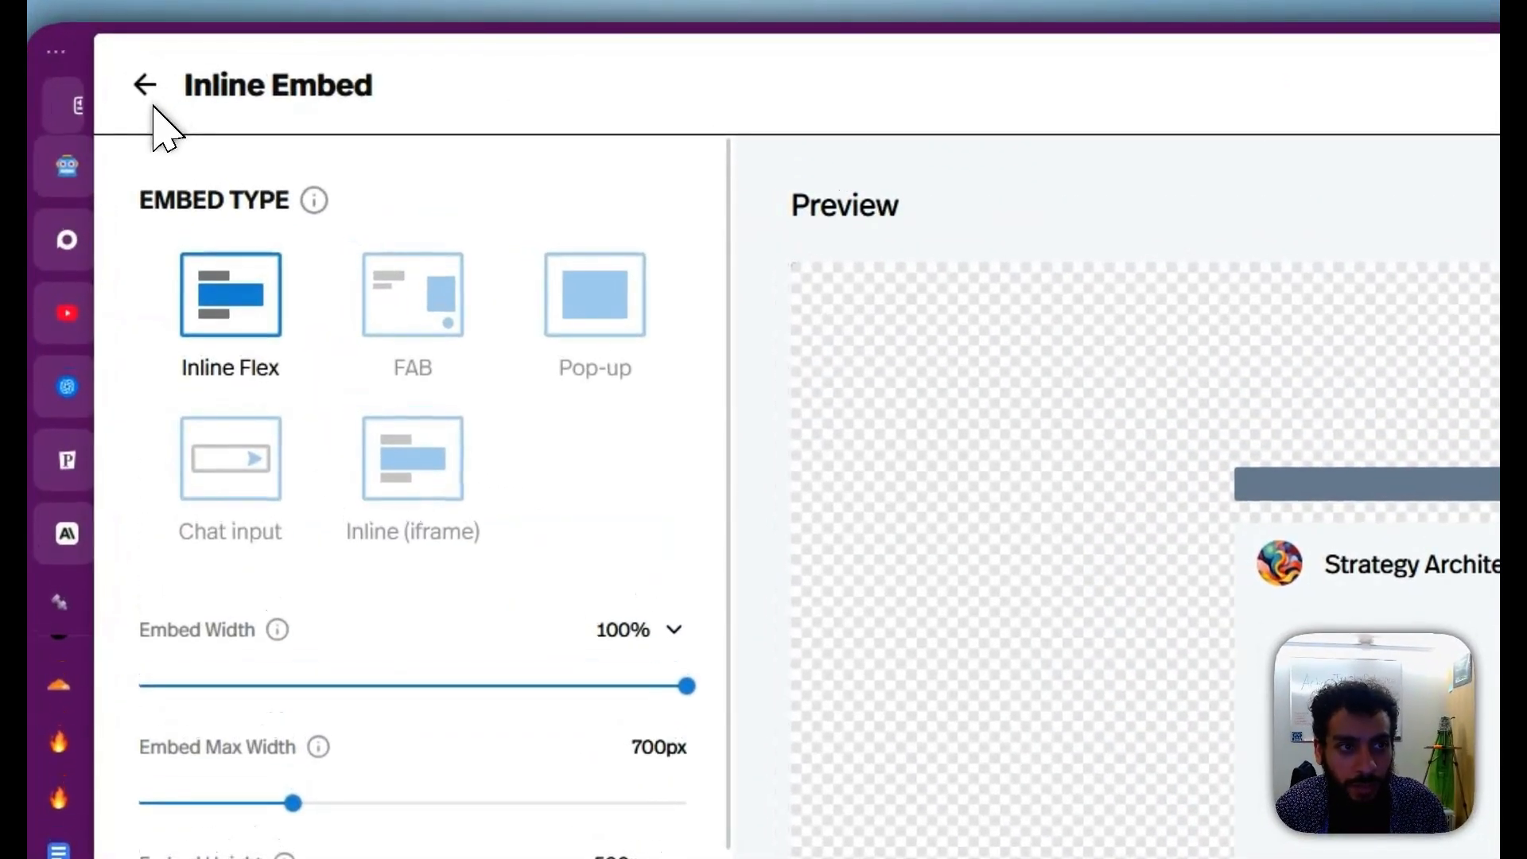
left_click(145, 82)
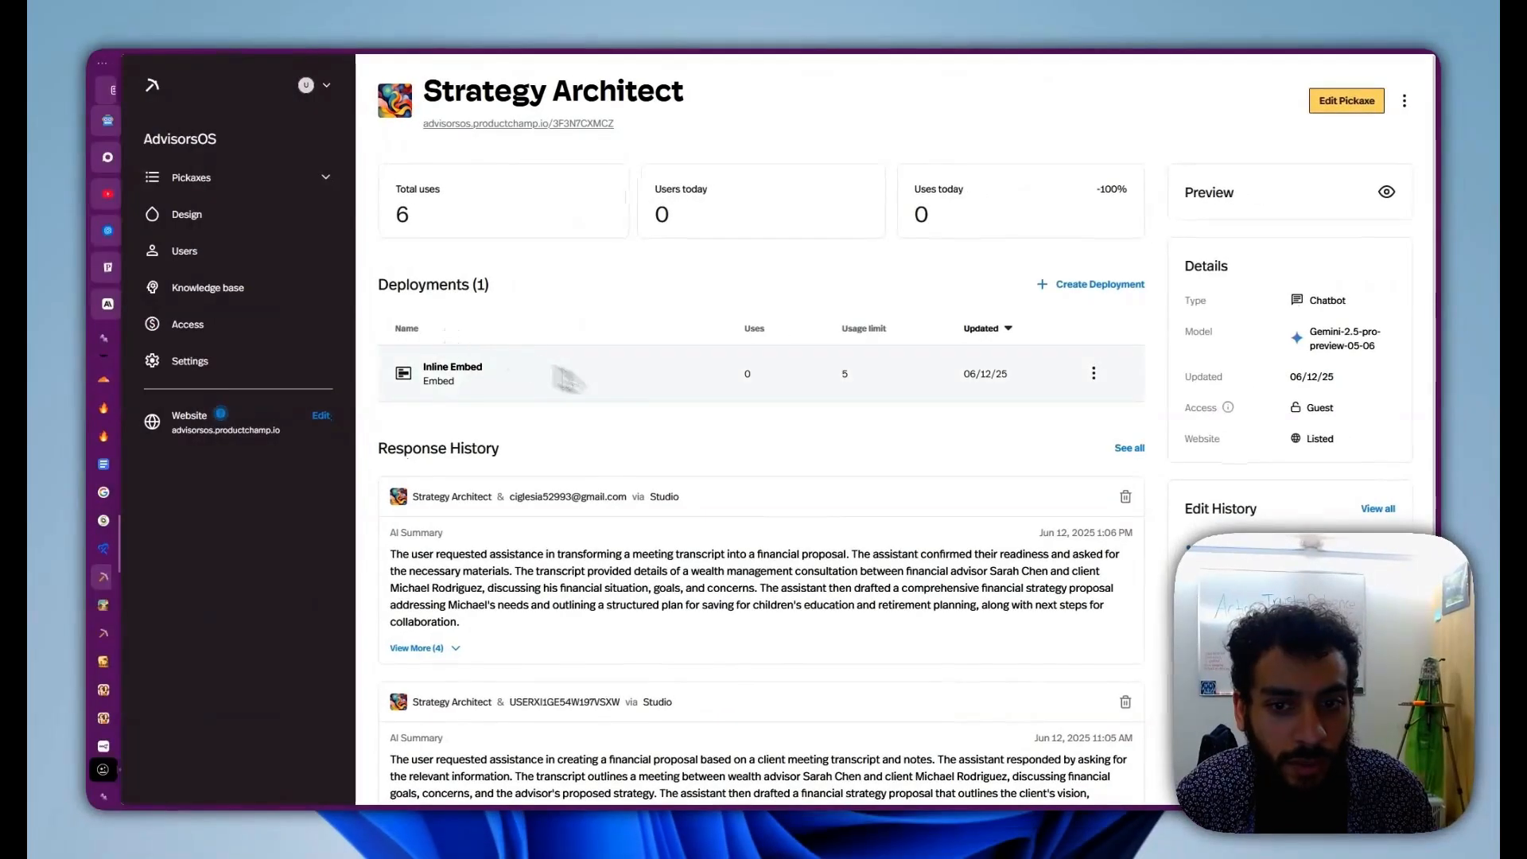
Step: Review Strategy Architect's response history and edit history, and show the further management options for the Pickaxe
scroll(646, 474, "down", 3)
scroll(646, 473, "down", 2)
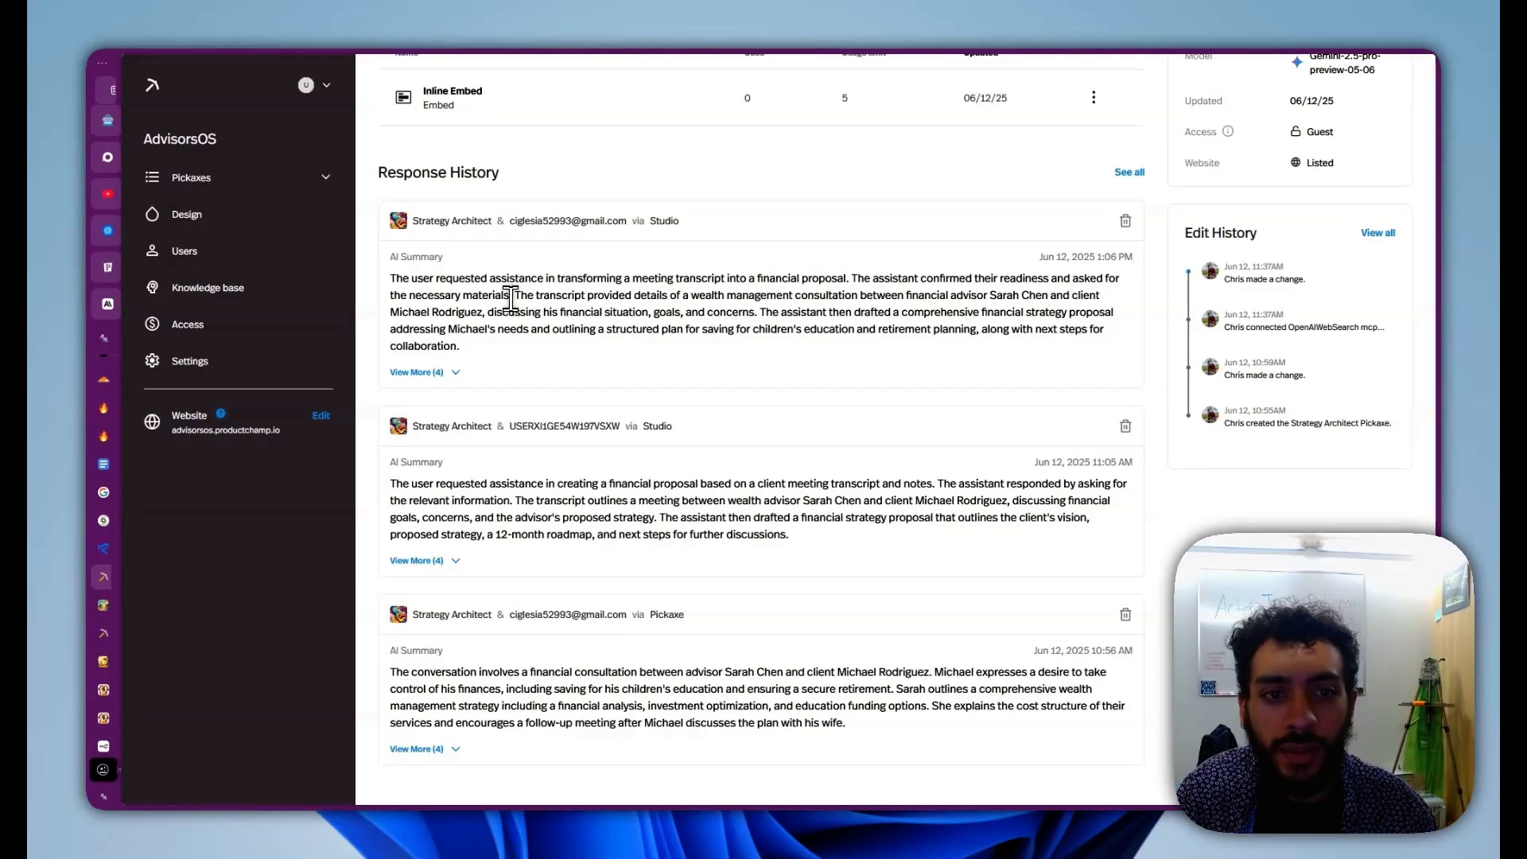
scroll(511, 298, "up", 3)
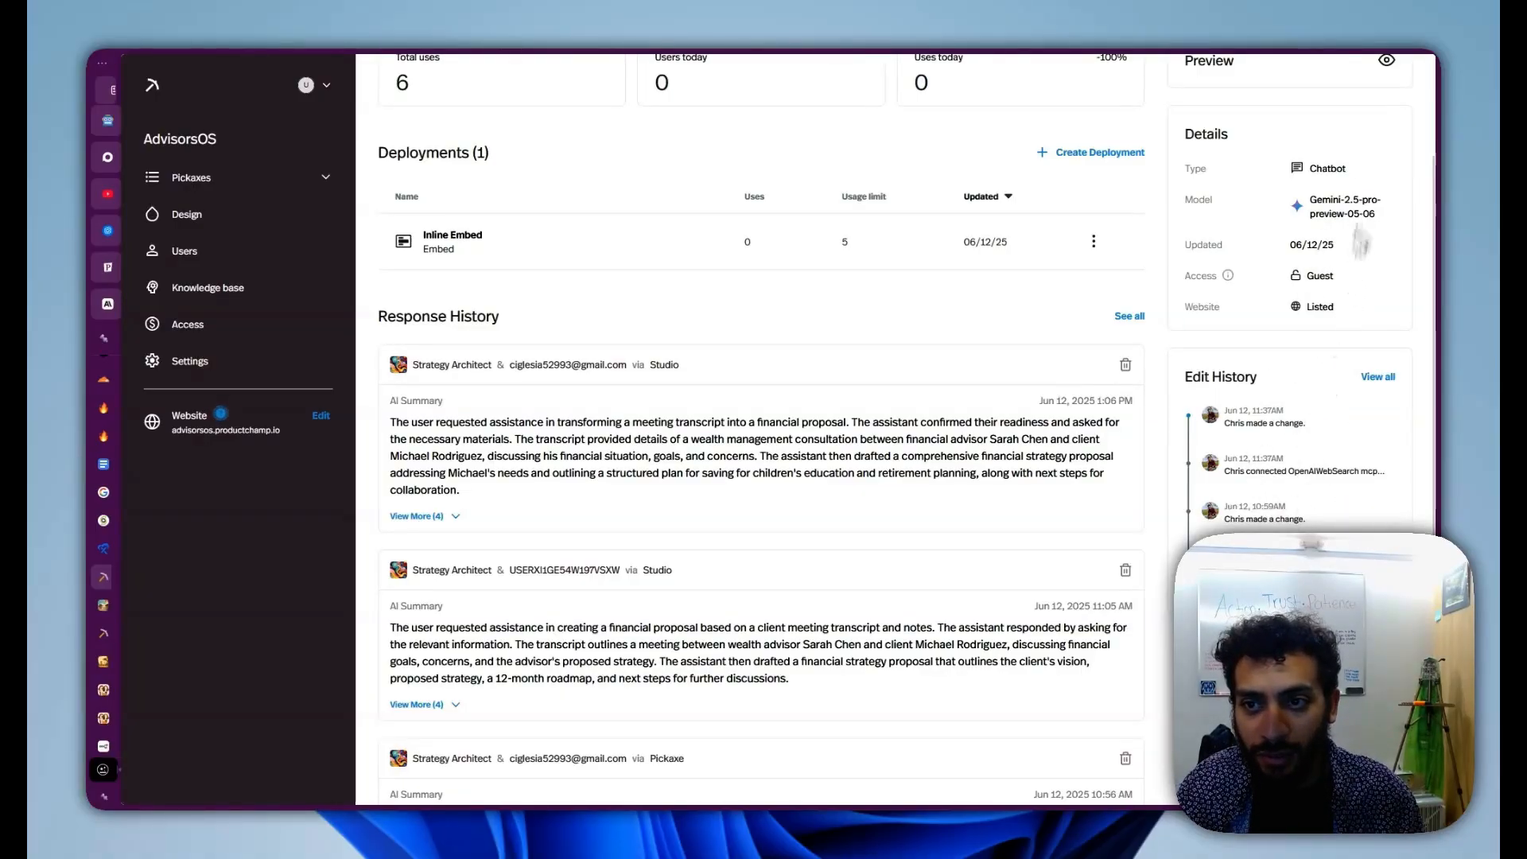
scroll(1034, 398, "down", 2)
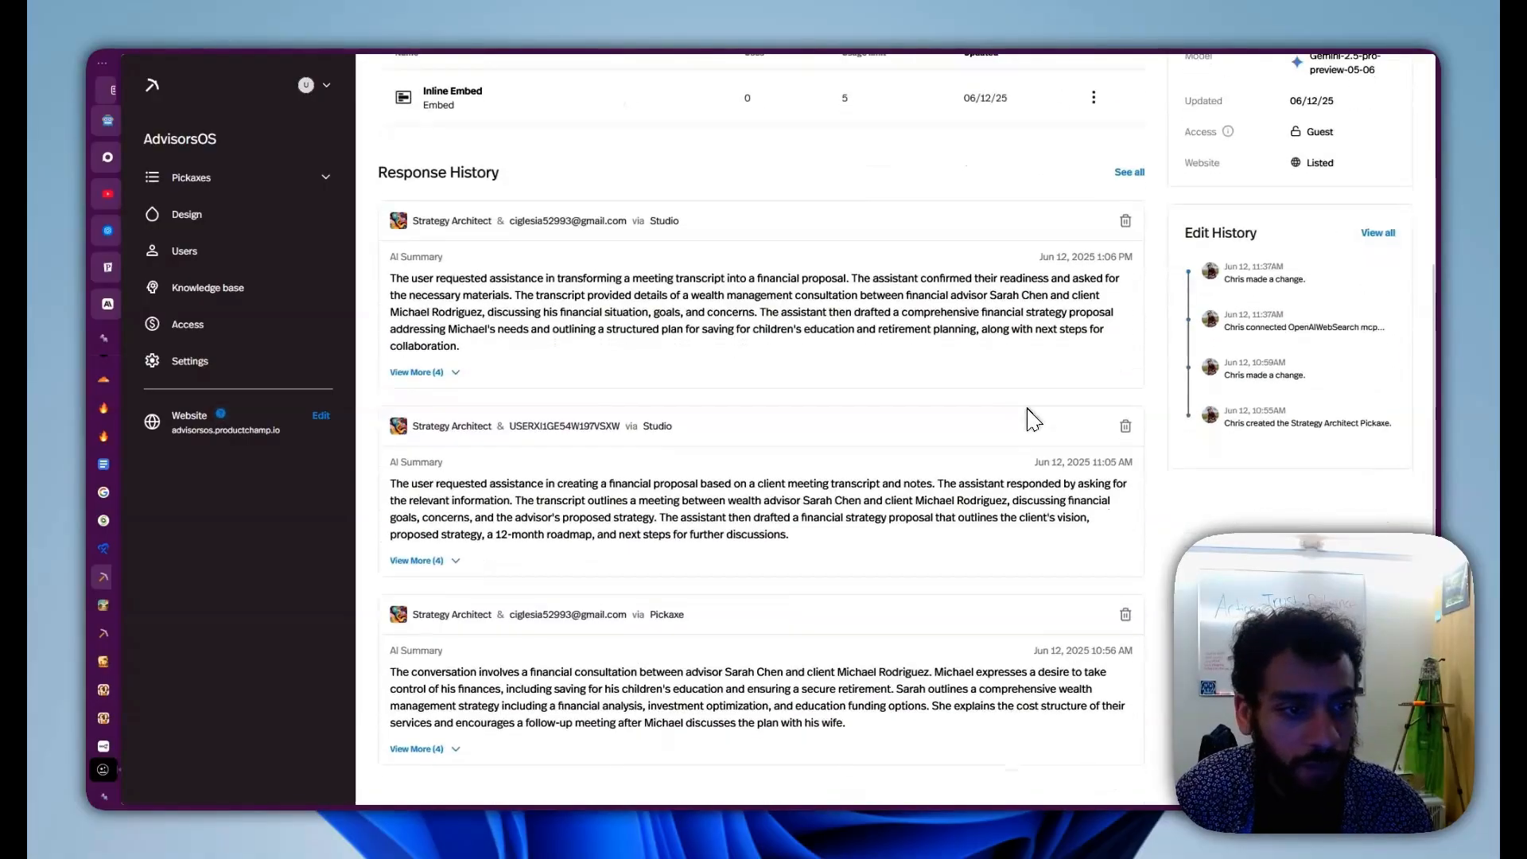
scroll(1034, 408, "up", 4)
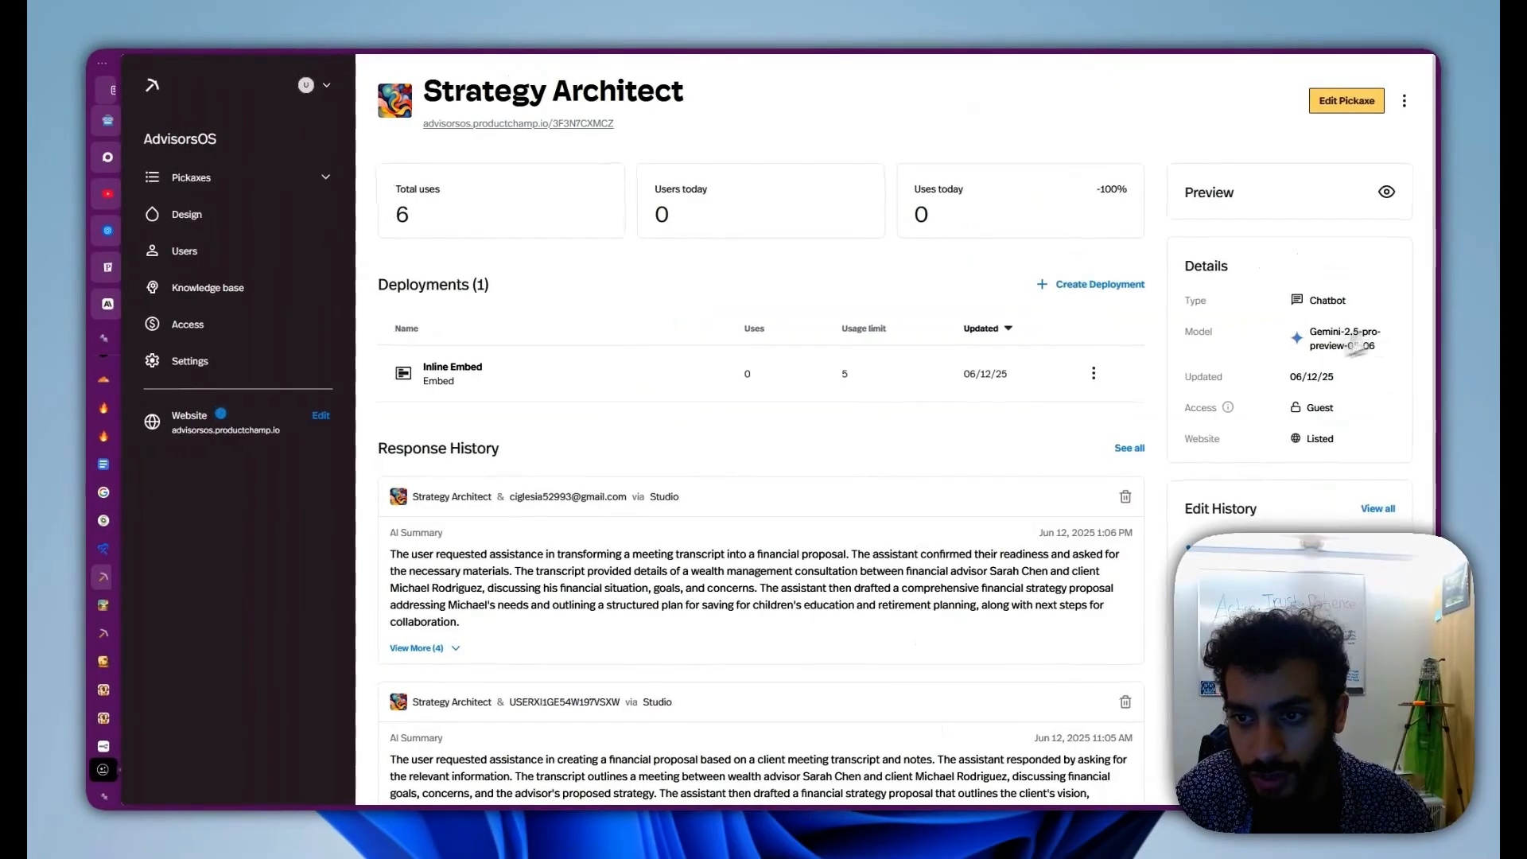
left_click(1404, 100)
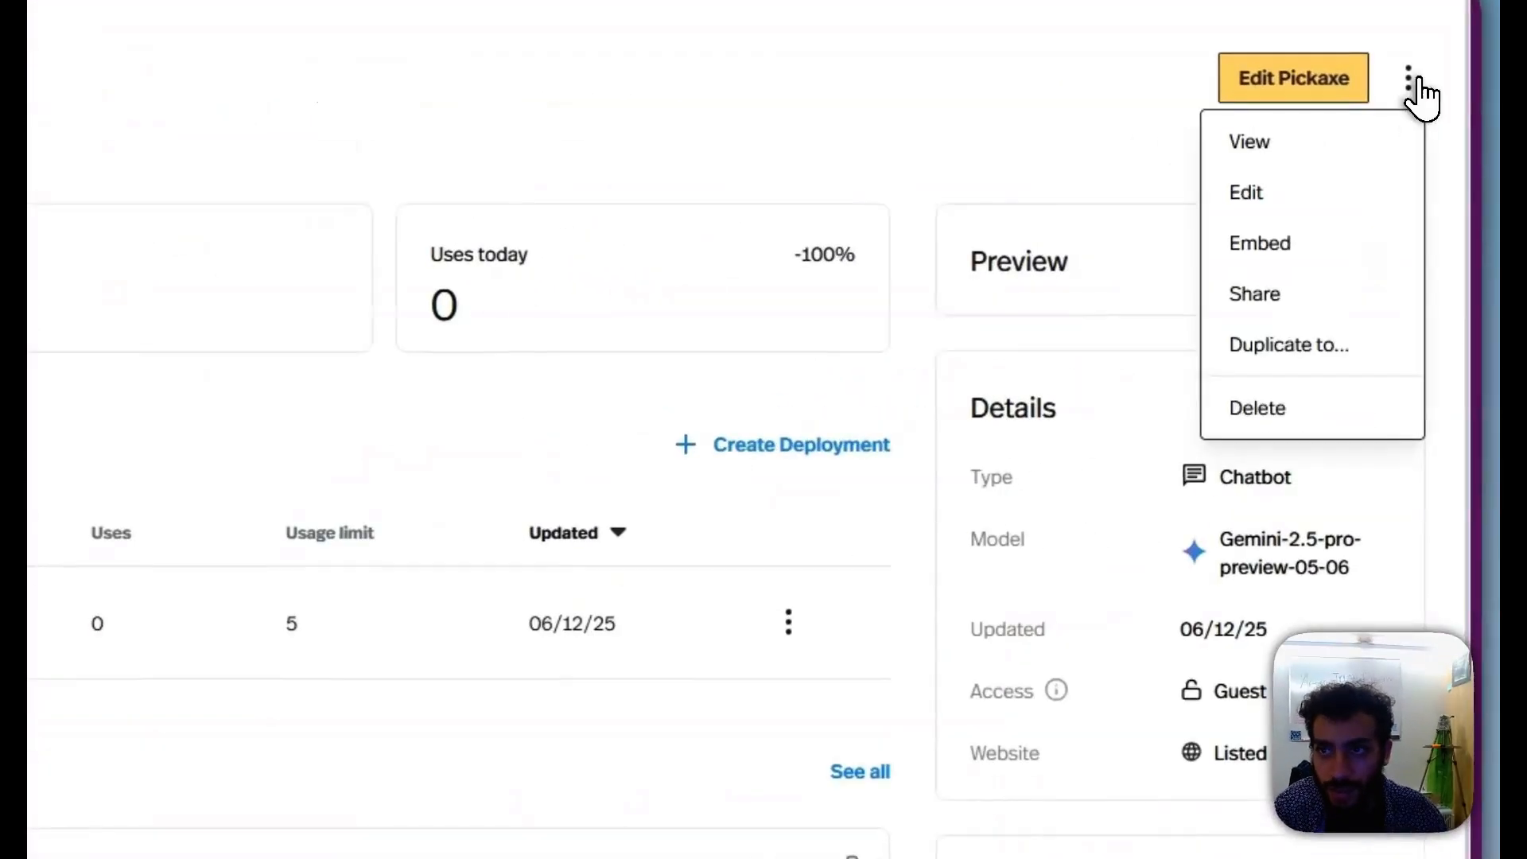